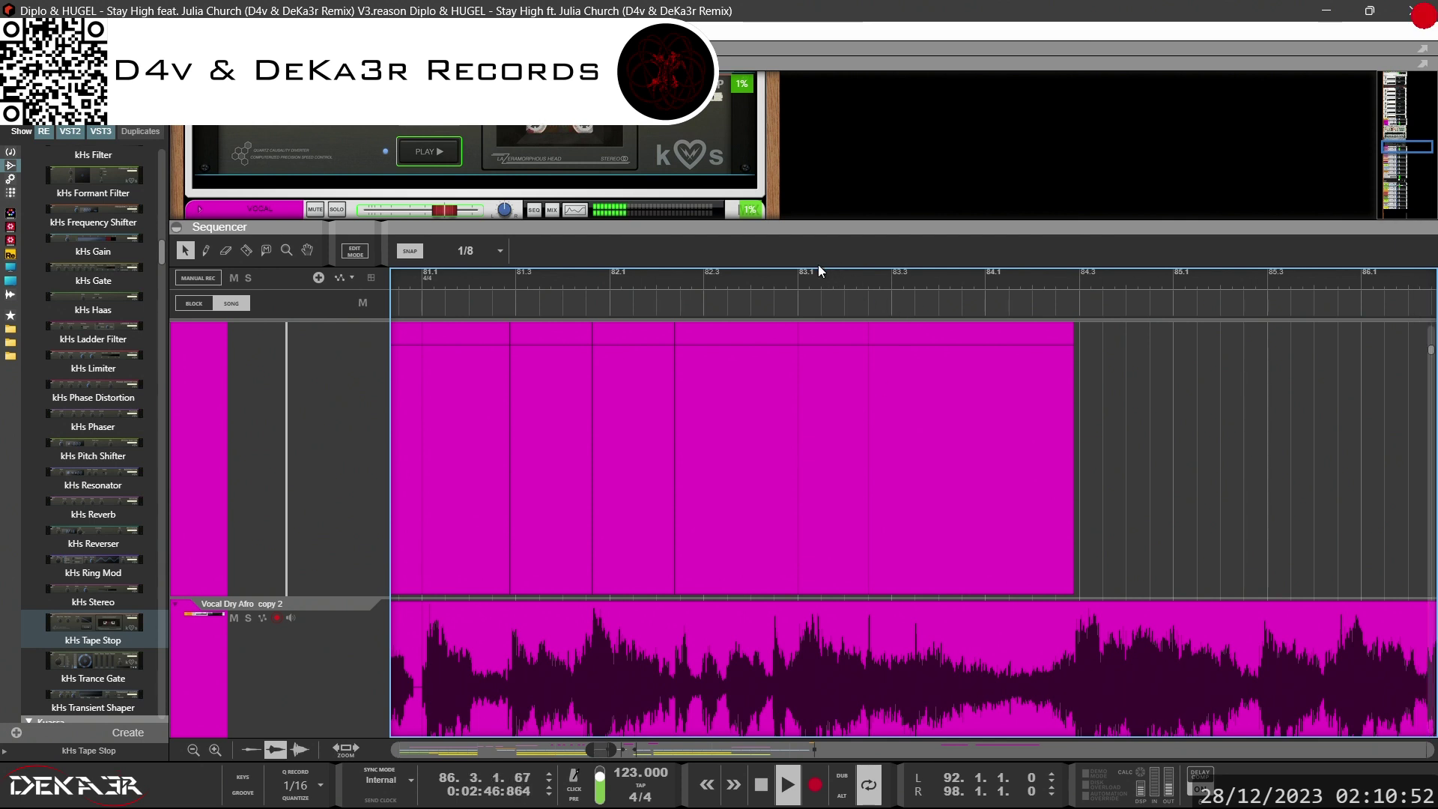
Set the loop range from 80.1.1.0 to 84.3.1.0 across the VOCAL track's level automation clips
scroll(1013, 571, up, 1)
drag(948, 582, 1204, 570)
key(Delete)
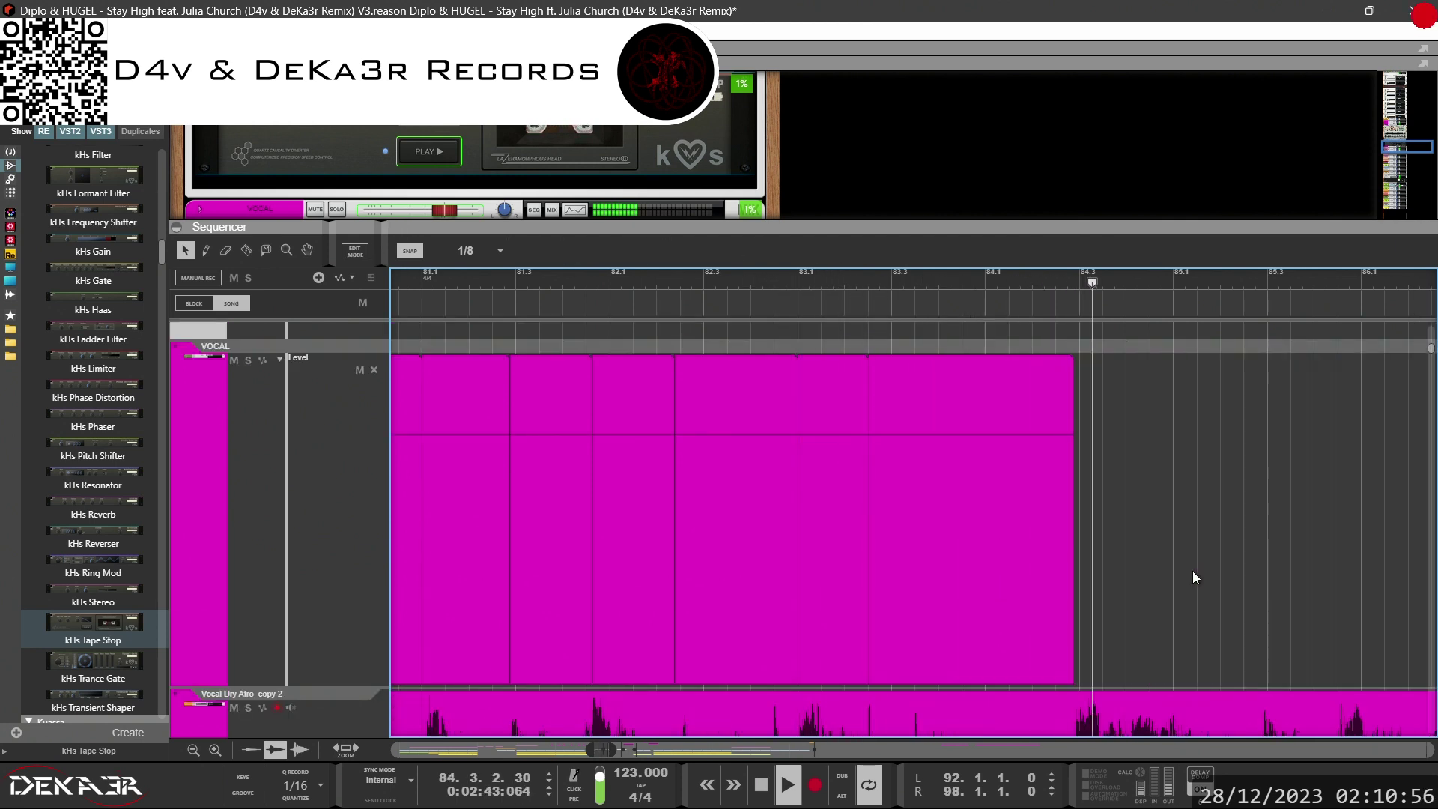
drag(603, 749, 592, 749)
click(445, 282)
ctrl+click(578, 279)
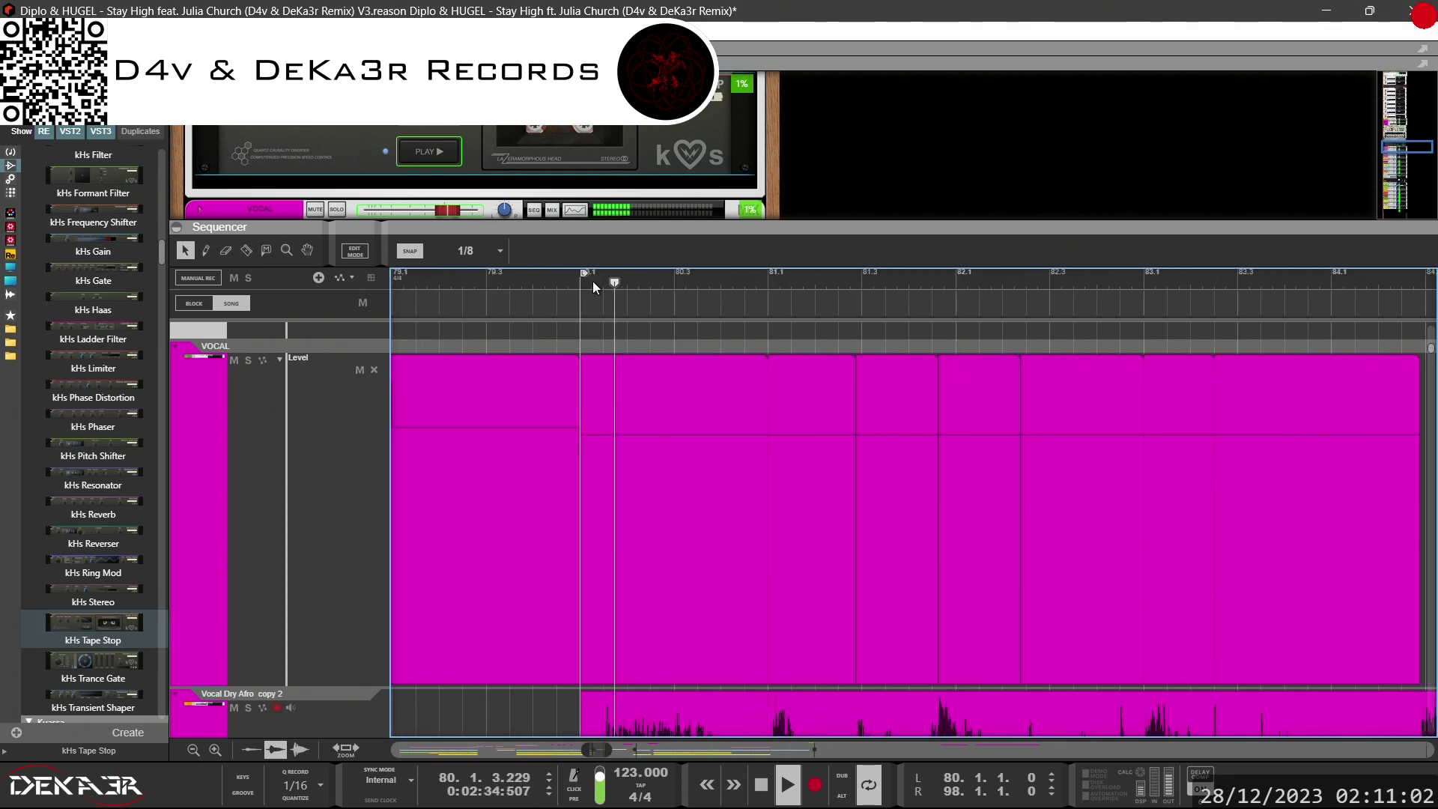
alt+click(1420, 279)
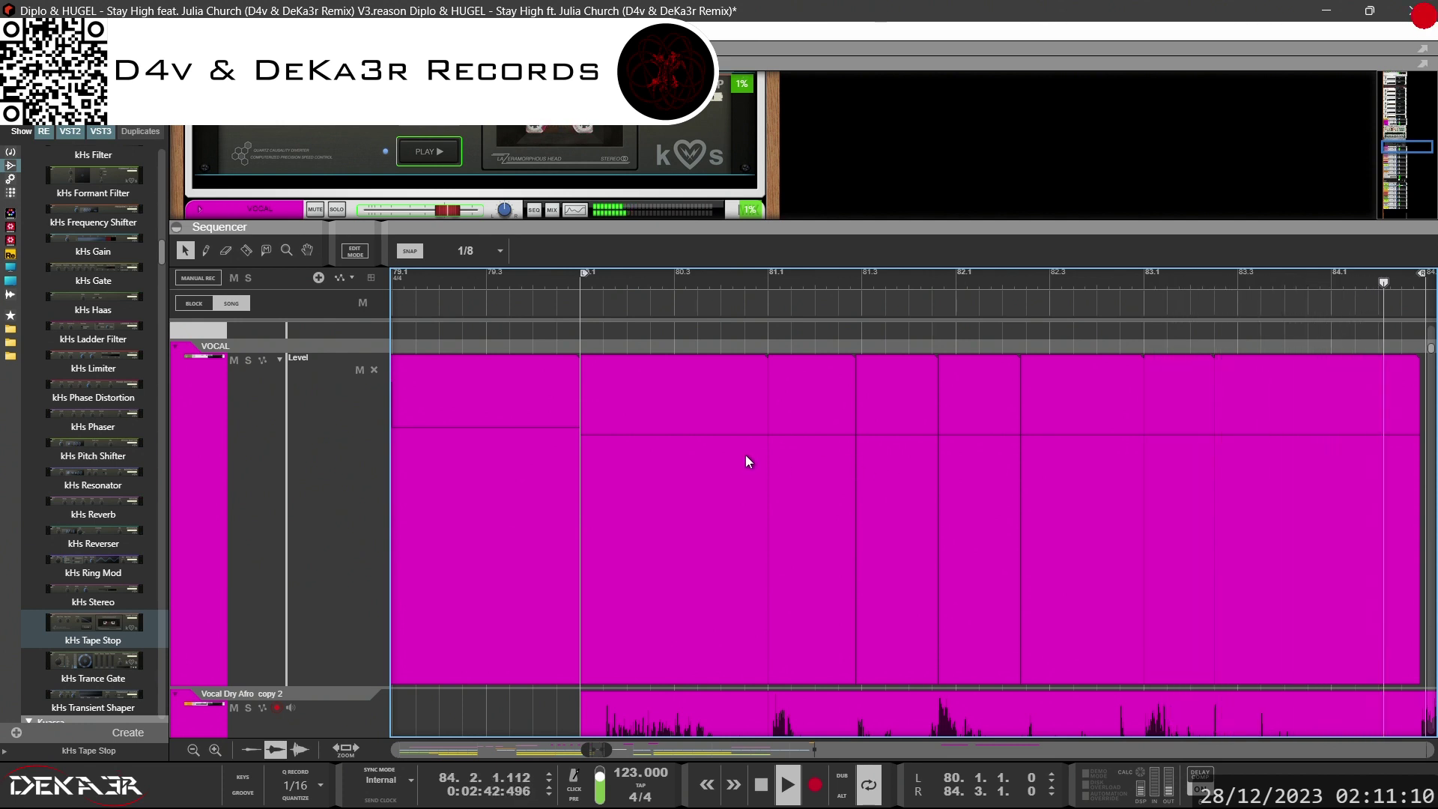
Lower the VOCAL level automation in the clip starting at bar 80 to 727, replaying the passage between adjustments
click(721, 431)
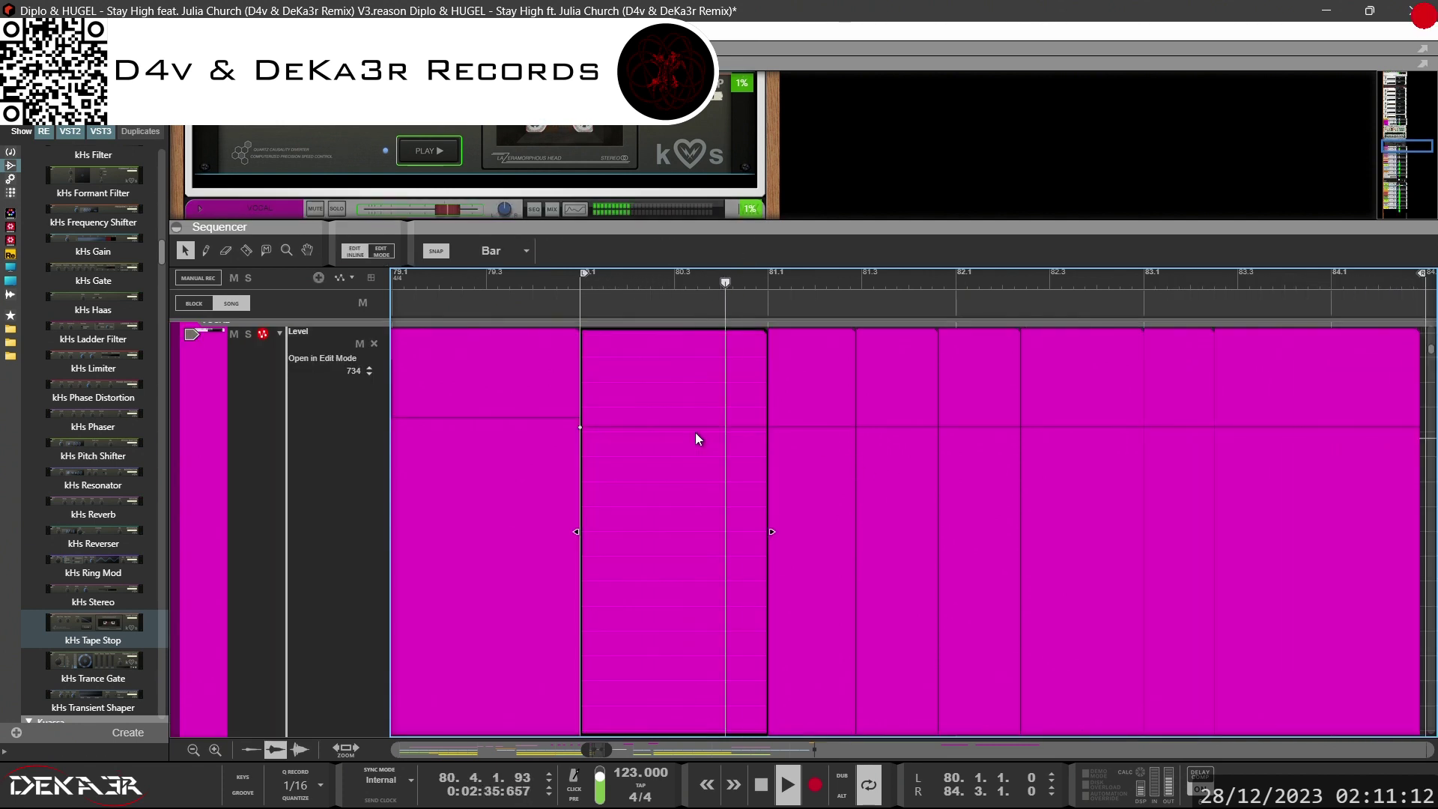
click(578, 283)
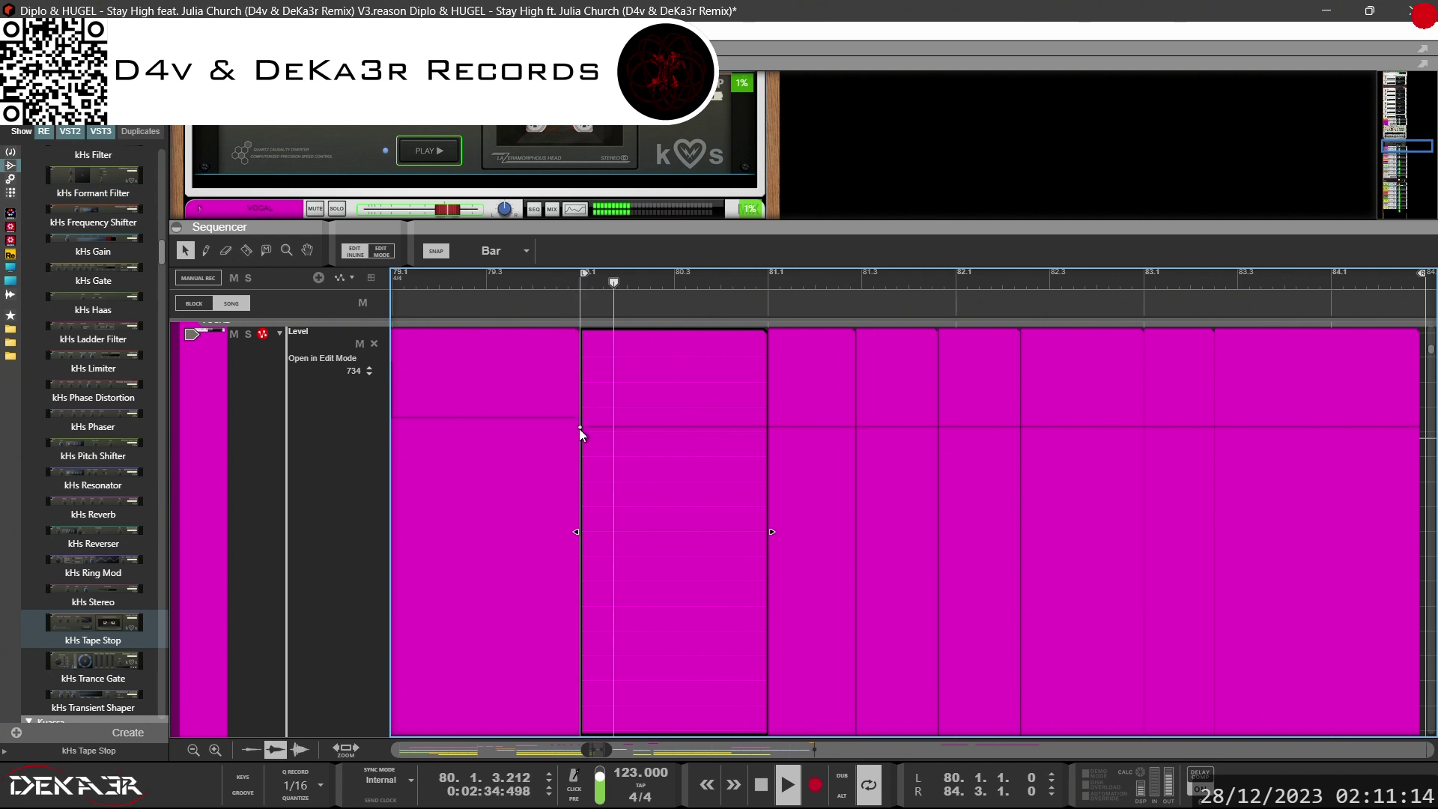
drag(578, 425, 578, 445)
click(581, 282)
drag(577, 447, 580, 440)
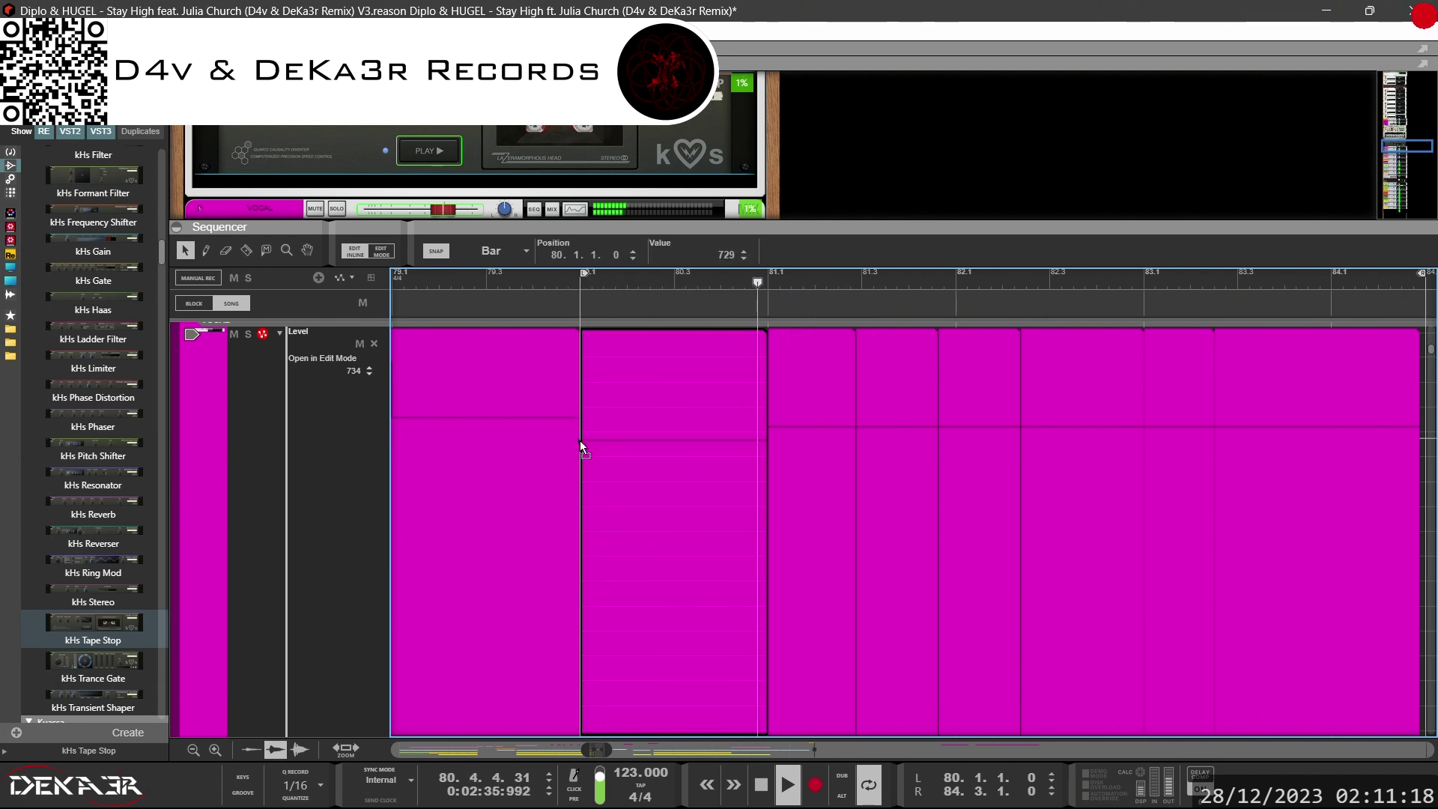
click(570, 278)
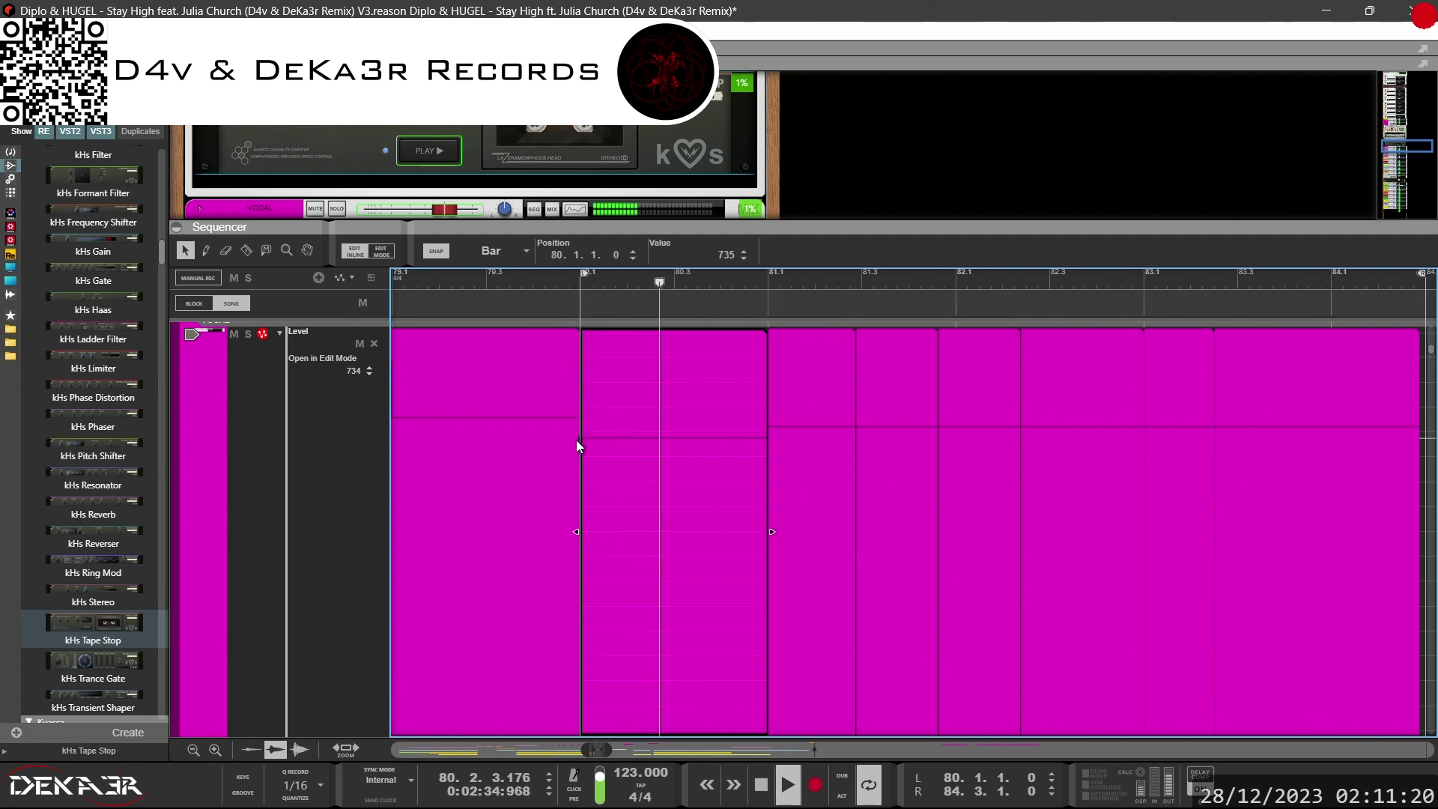
drag(578, 438, 577, 441)
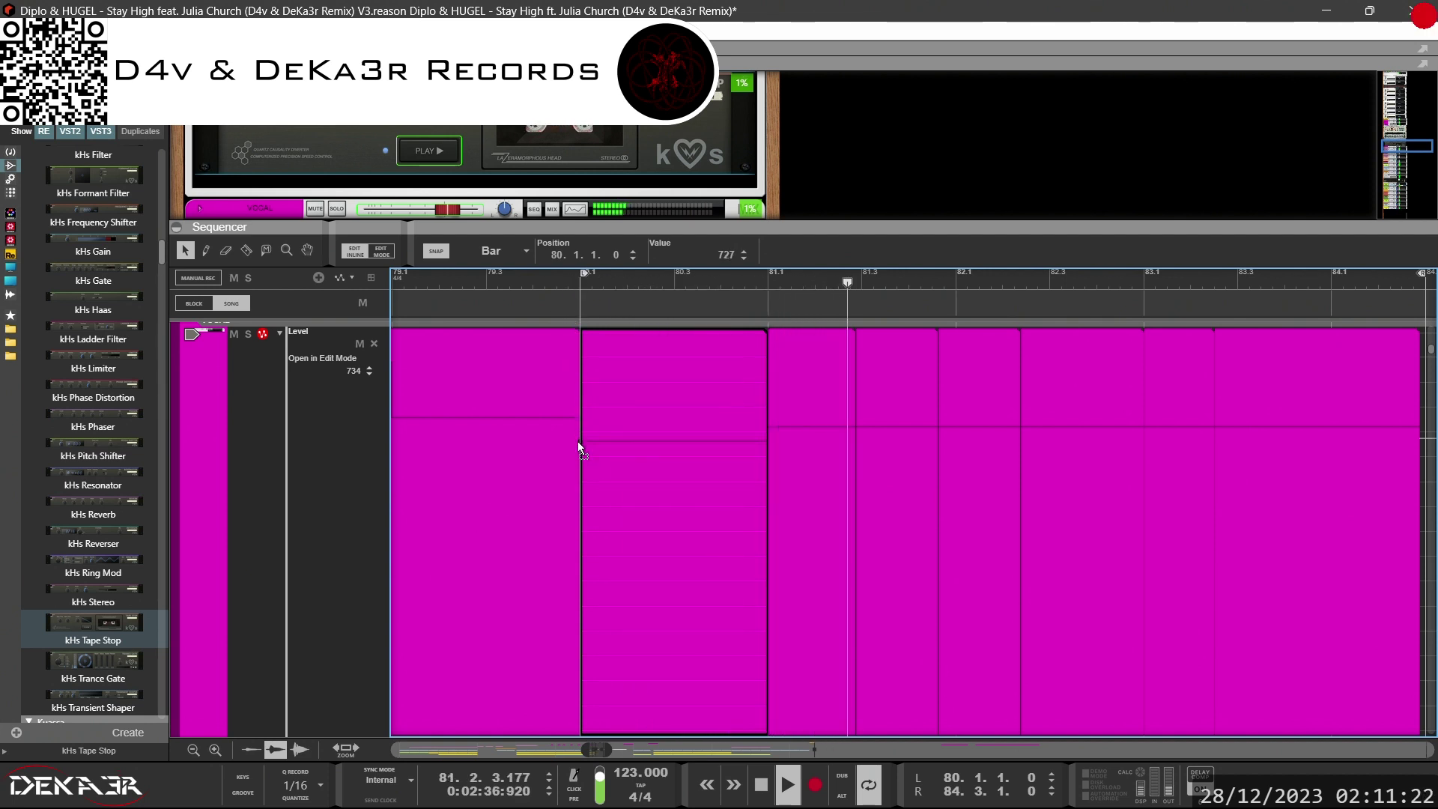
click(559, 288)
Lower the VOCAL level automation in the short clip starting at bar 81 to 706, auditioning the loop after each adjustment
click(811, 429)
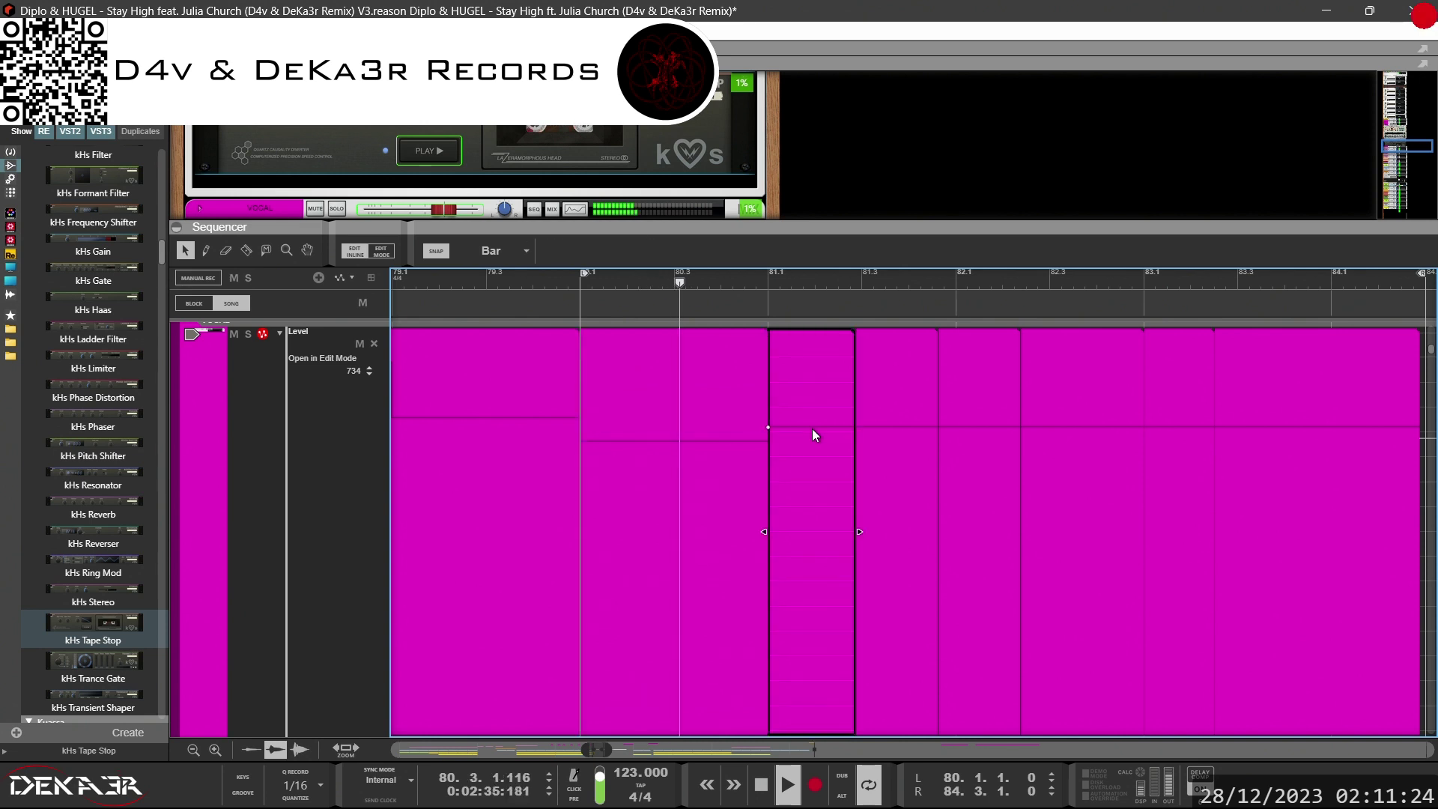
click(571, 280)
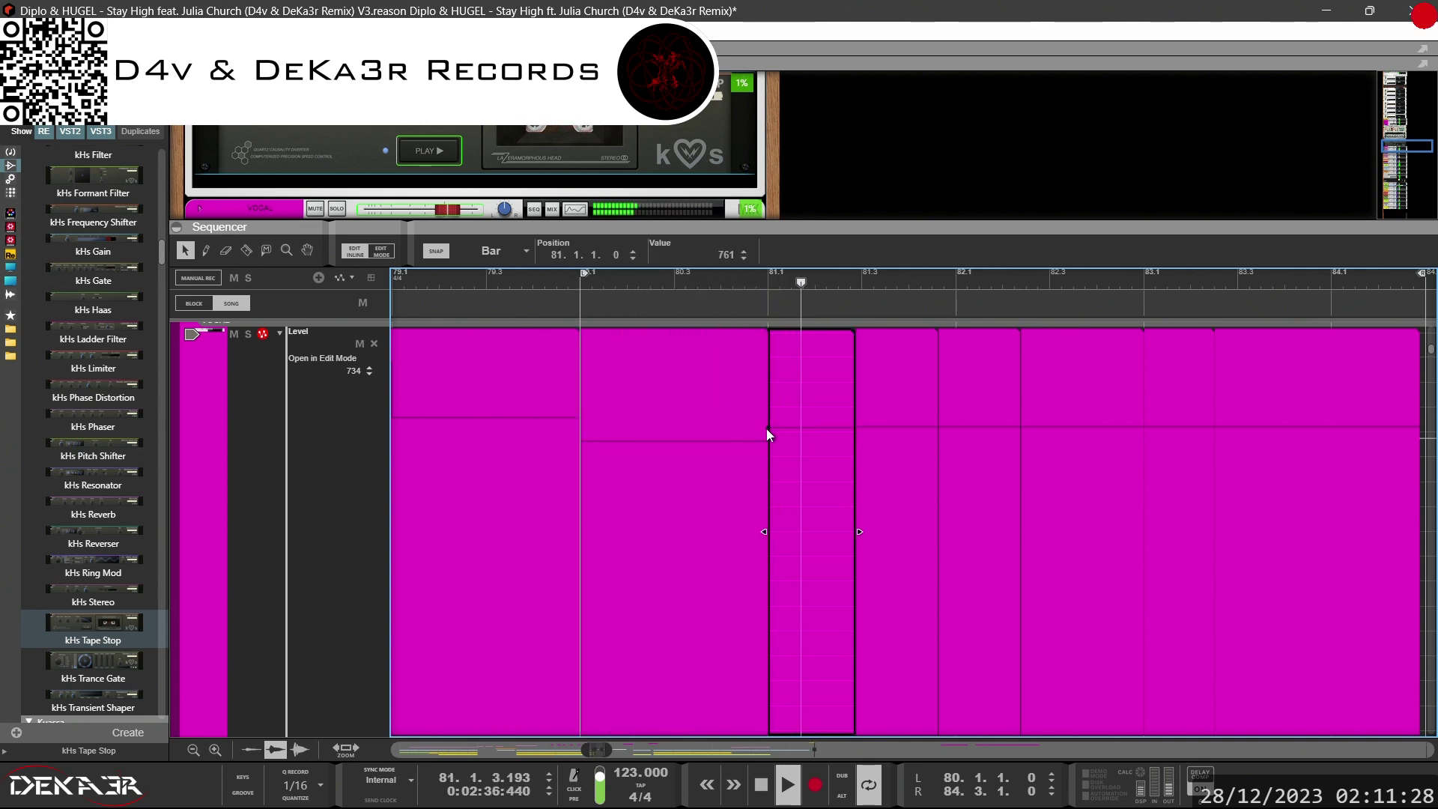
drag(766, 428, 767, 450)
click(743, 280)
click(649, 289)
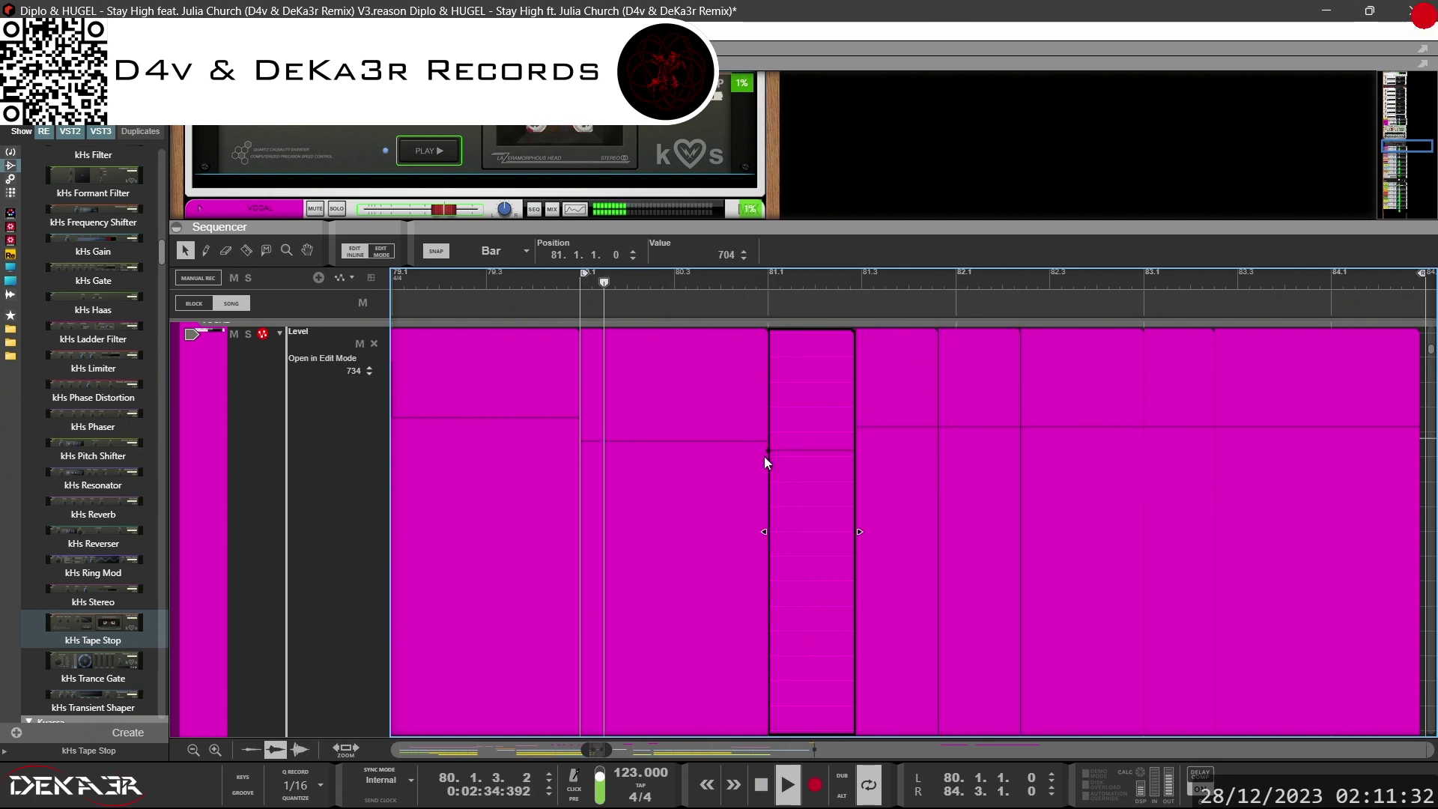
drag(766, 449, 765, 446)
click(716, 278)
click(578, 278)
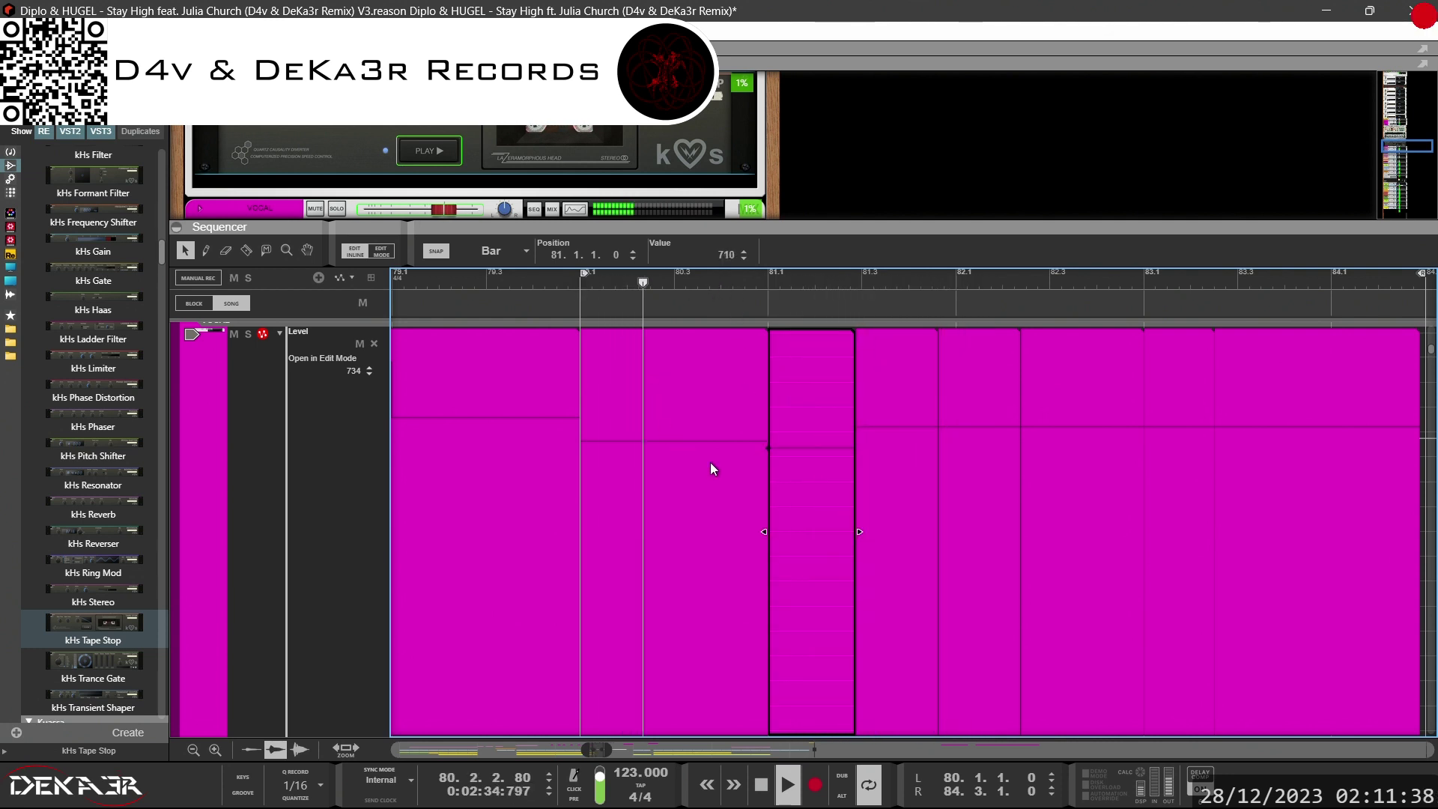
drag(767, 447, 767, 444)
click(576, 280)
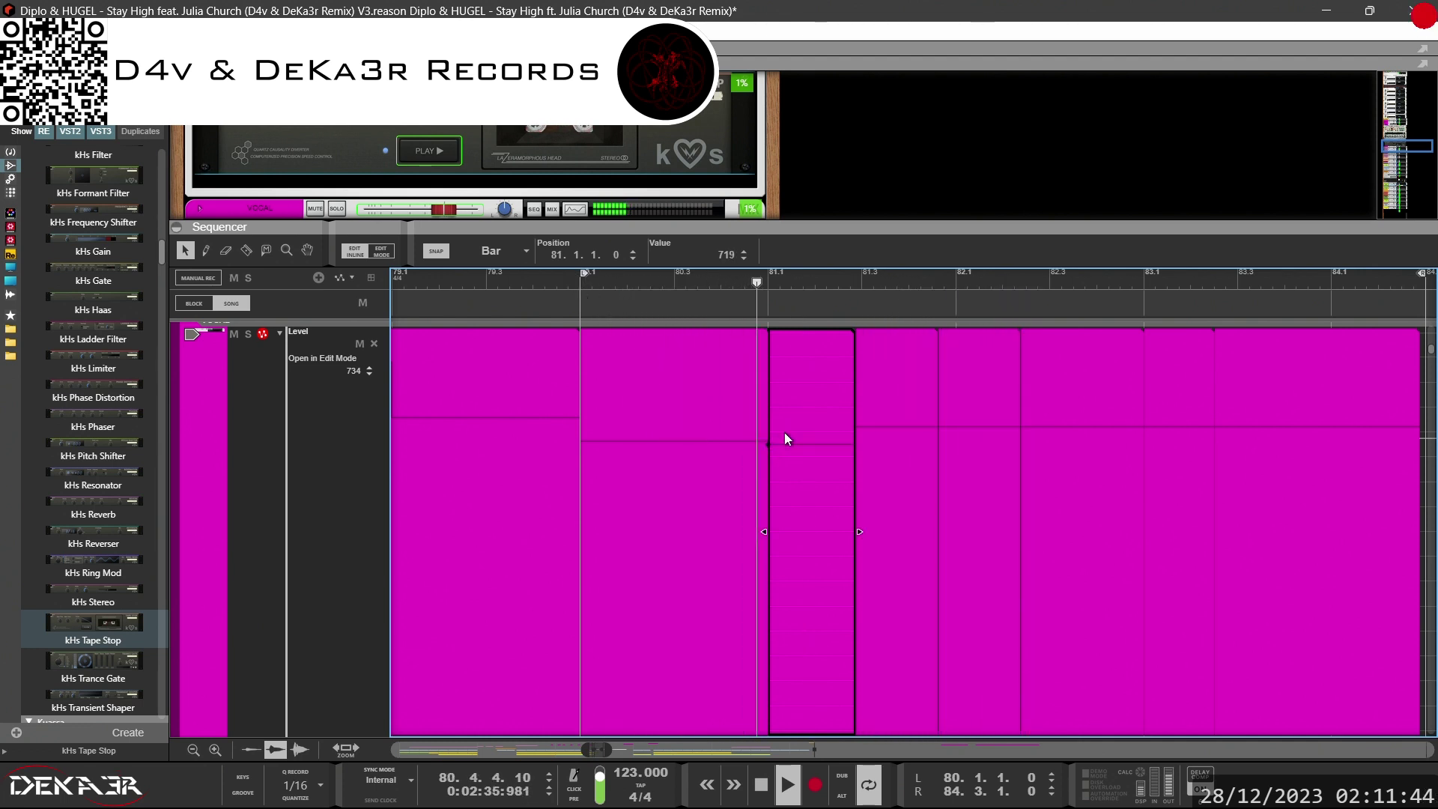
drag(768, 444, 768, 448)
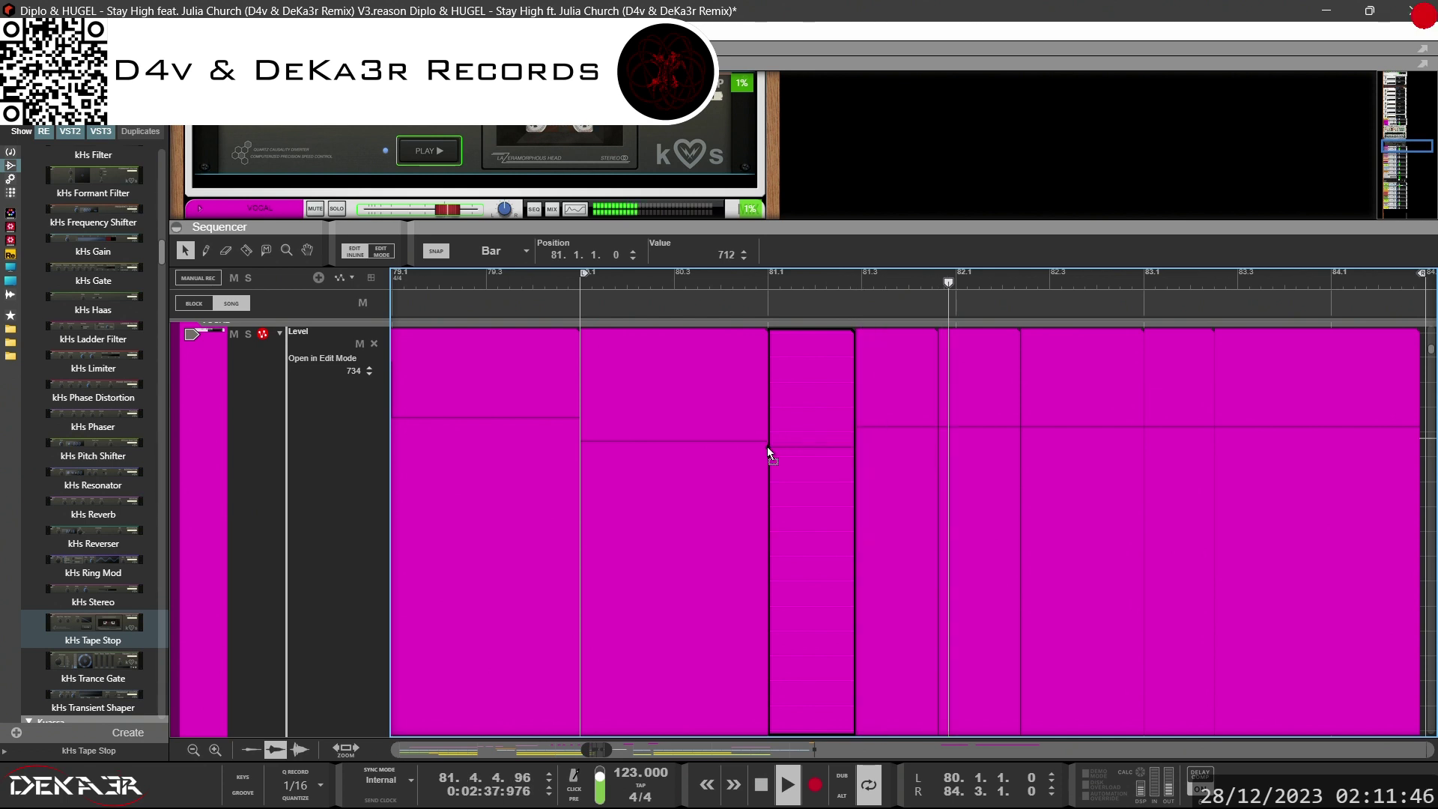
click(581, 283)
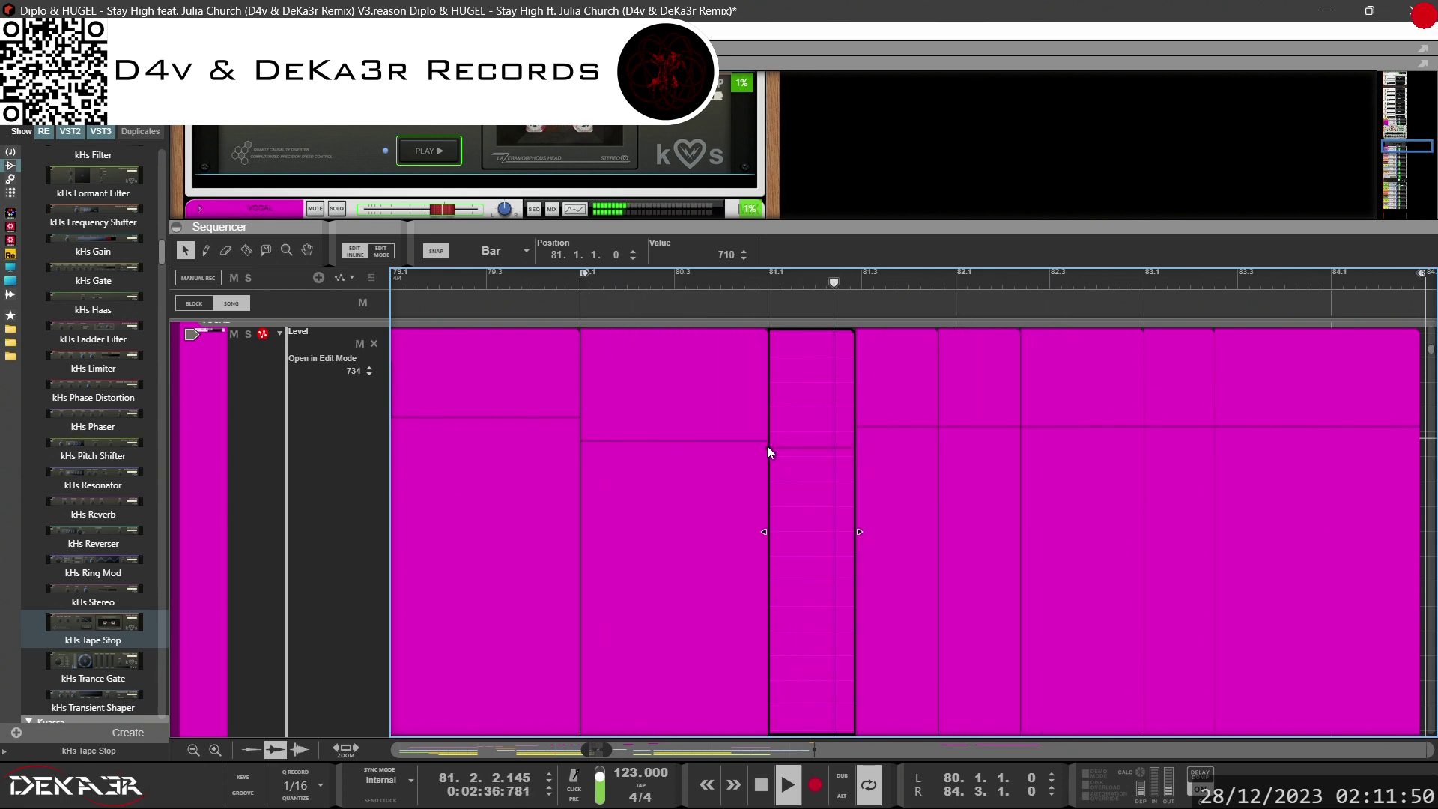
drag(766, 445, 767, 445)
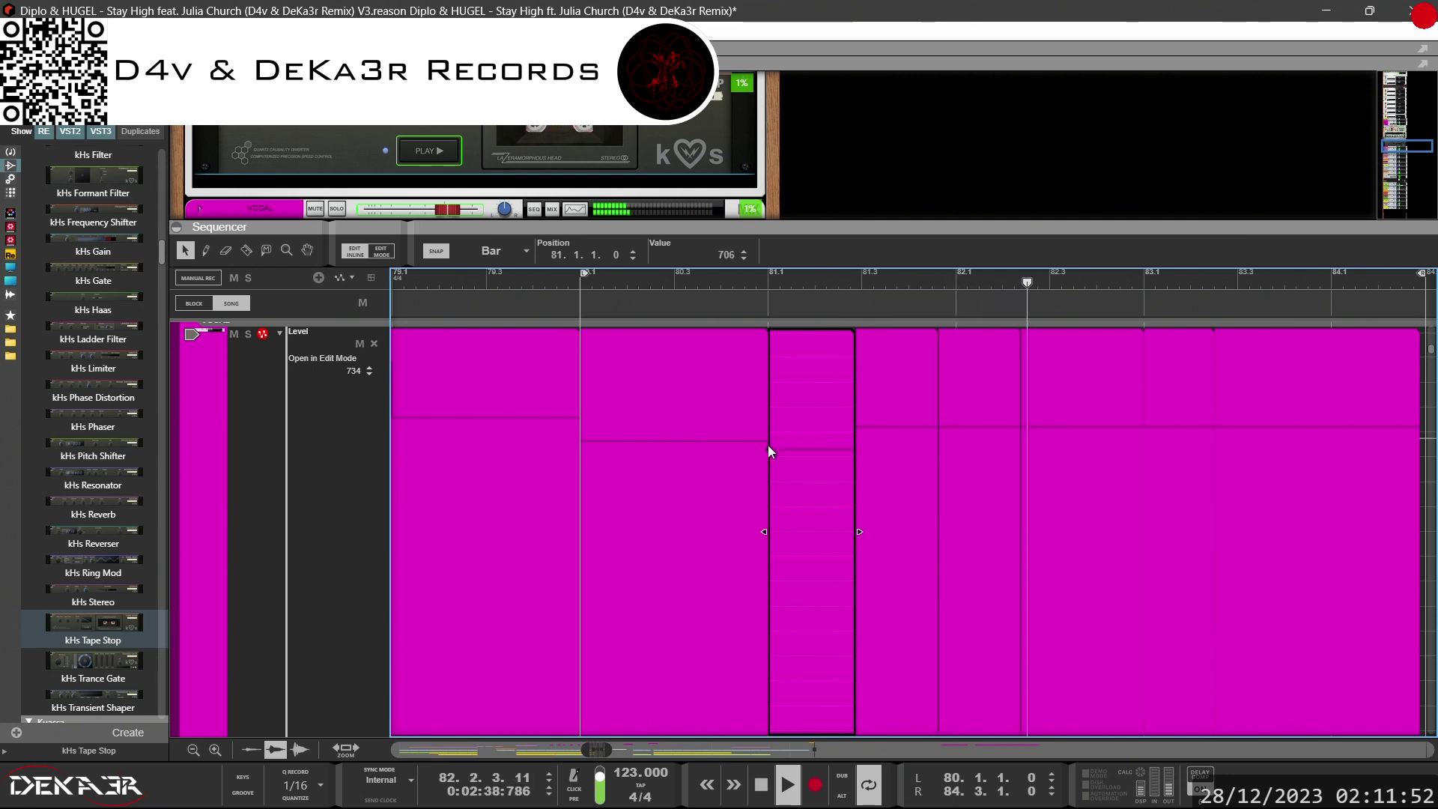
click(584, 281)
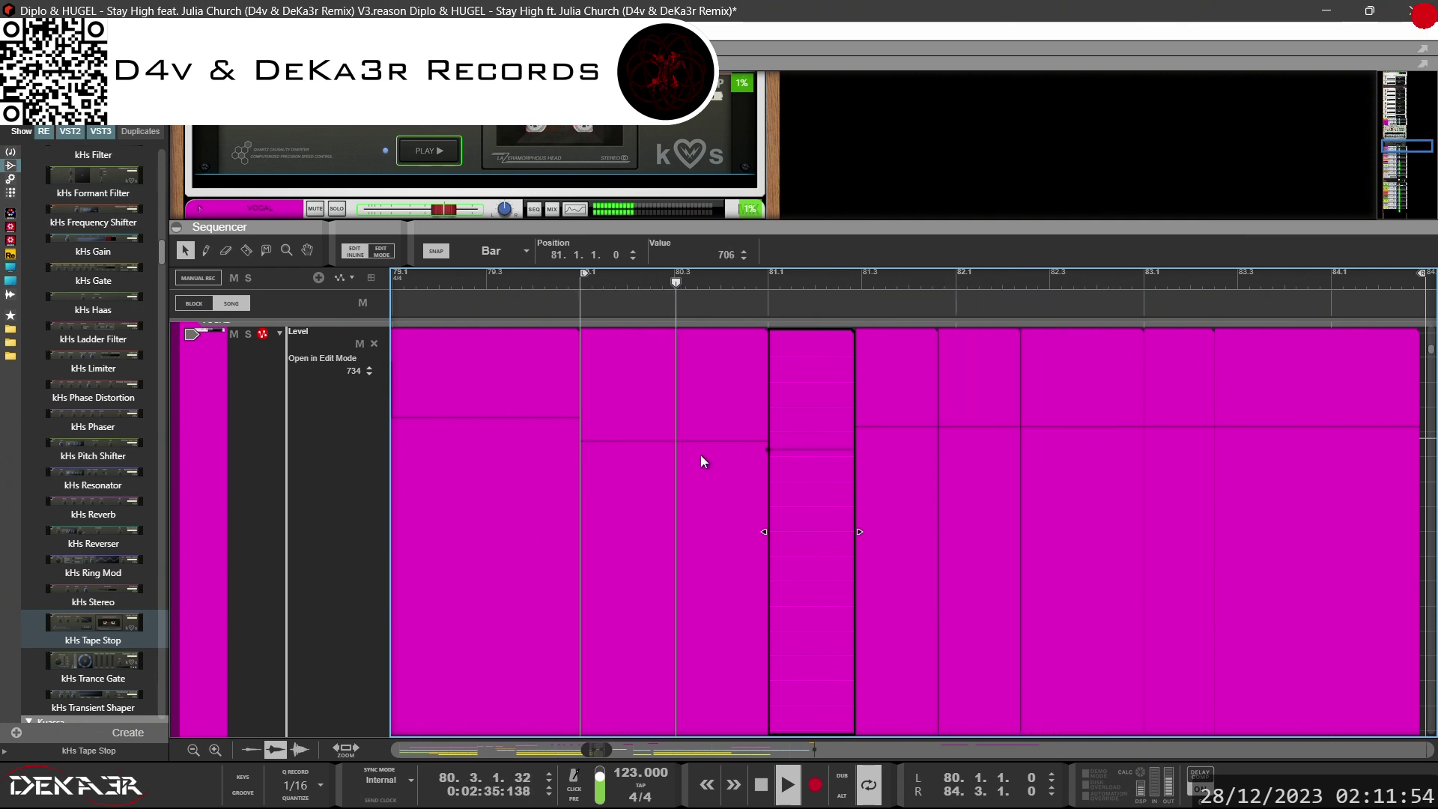
Lower the level automation in the clip just before 81.3 to 719, moving its point to 81.1.1.0, and replay the loop
click(891, 426)
mouse_move(856, 428)
mouse_down()
mouse_move(767, 437)
mouse_move(882, 434)
mouse_move(856, 440)
mouse_up()
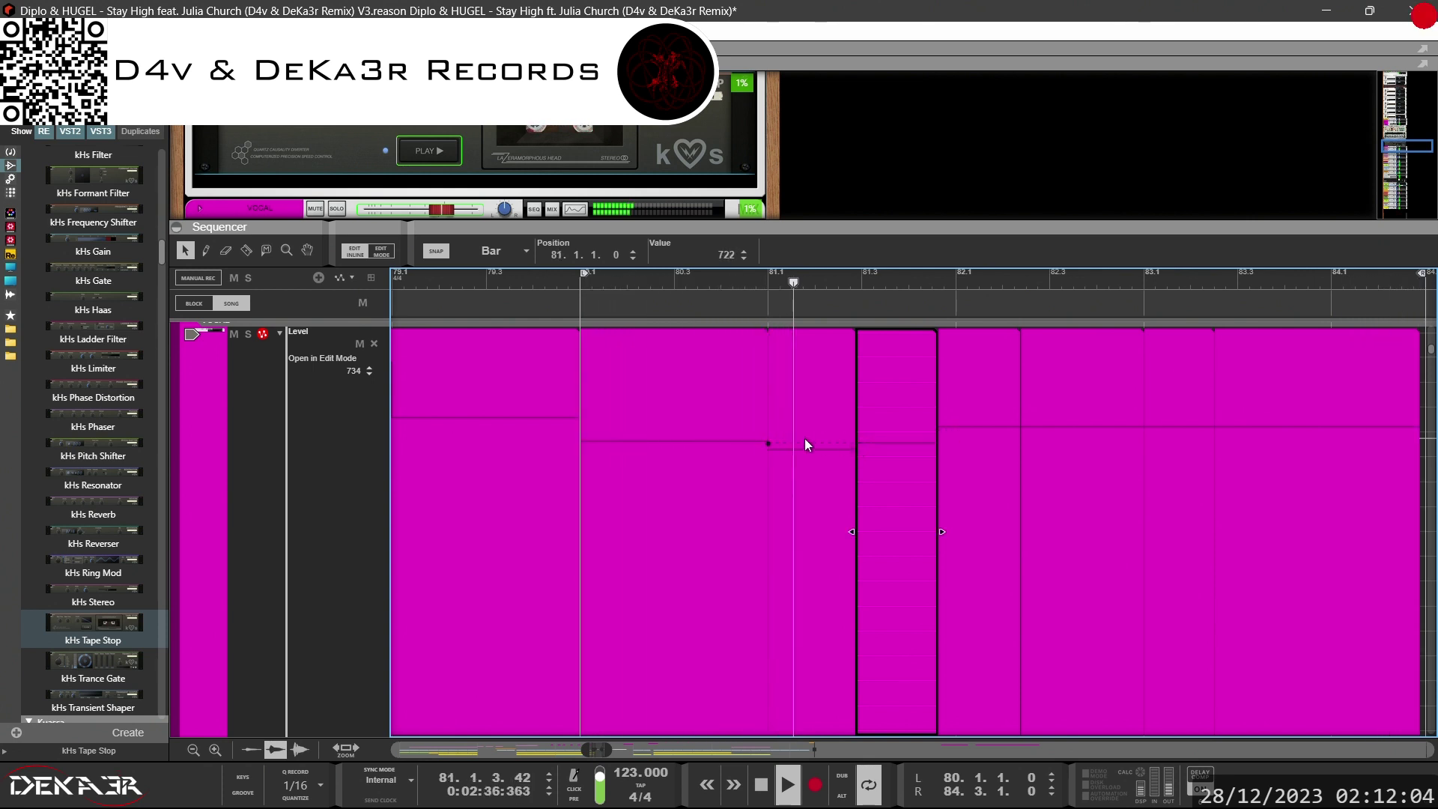
drag(766, 442, 765, 440)
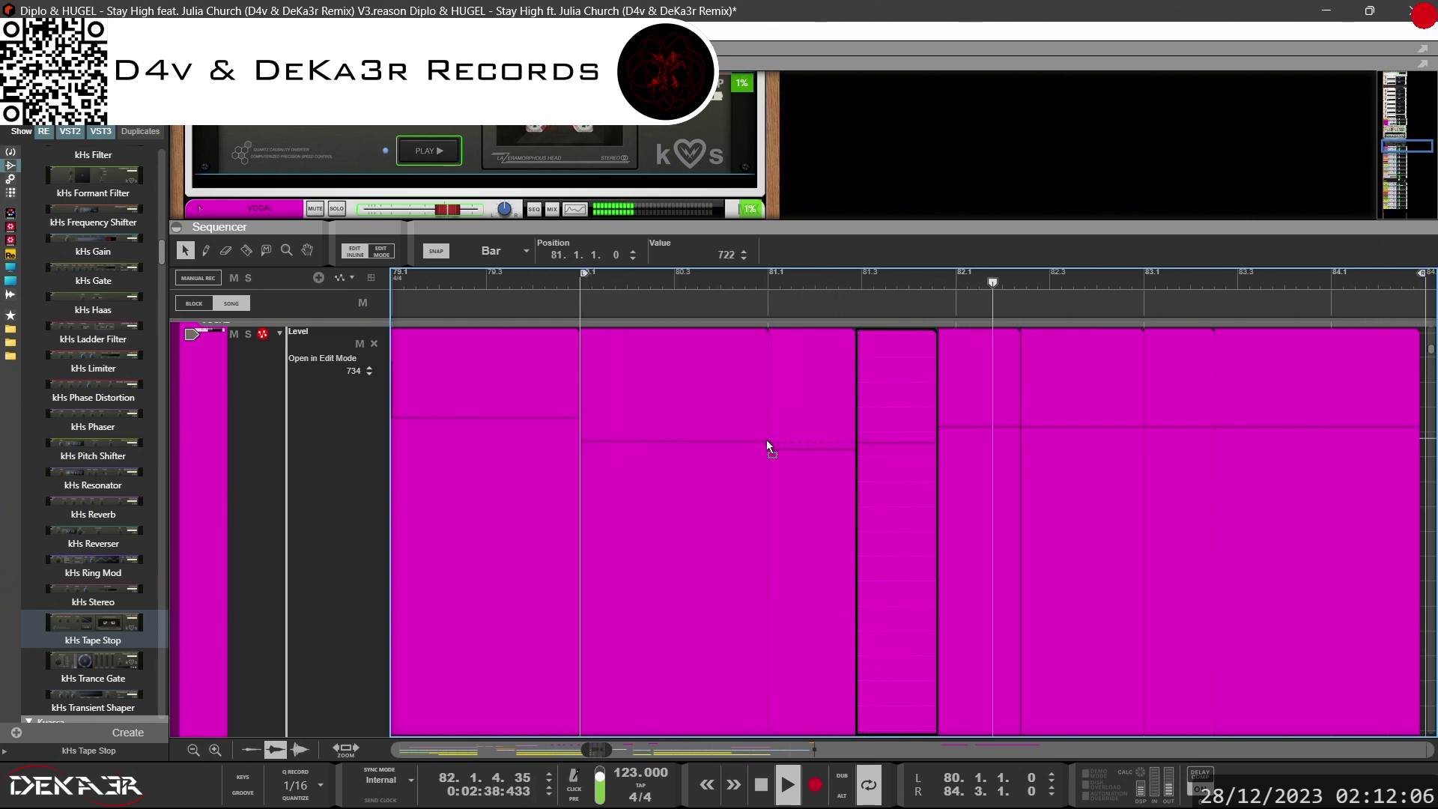
click(580, 275)
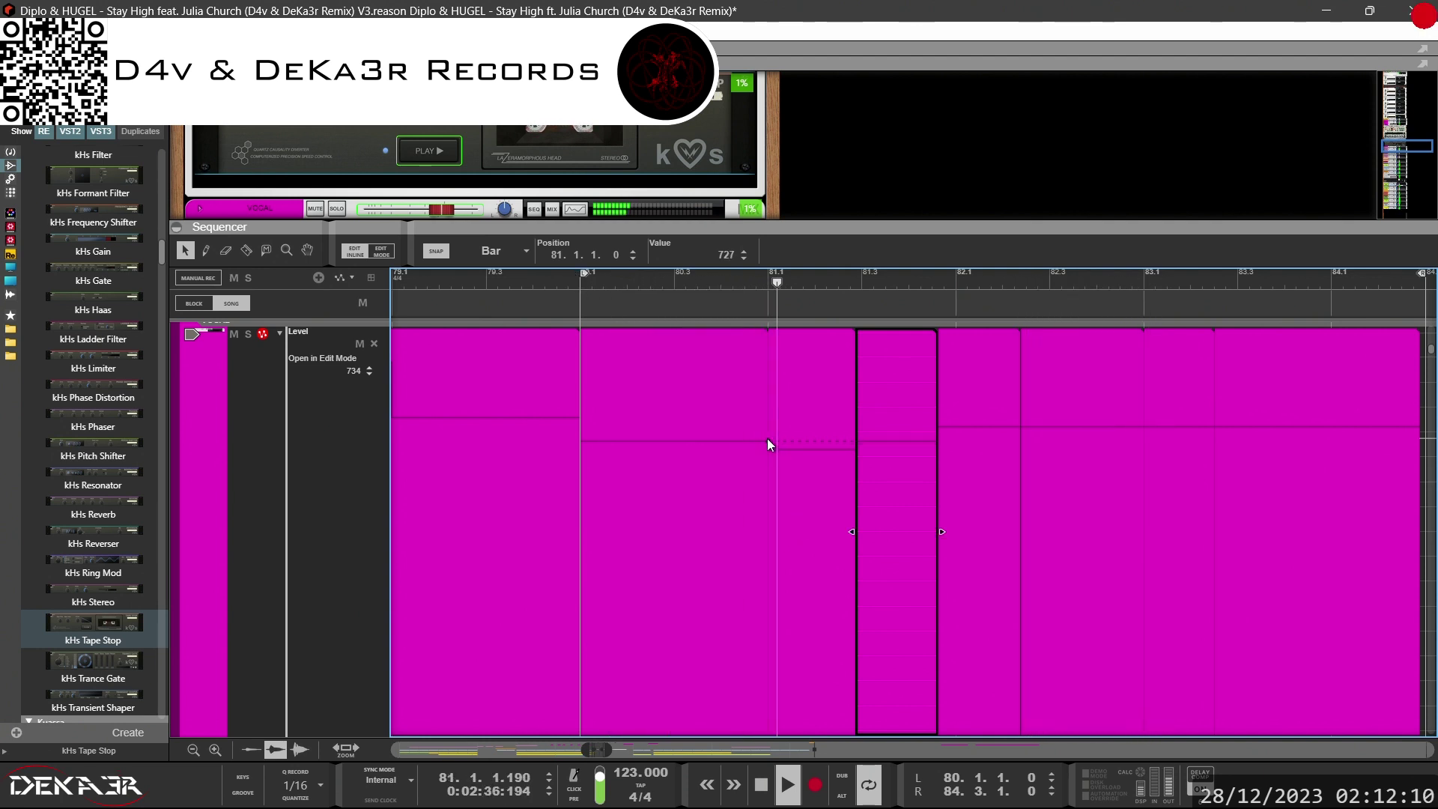
drag(767, 439, 766, 442)
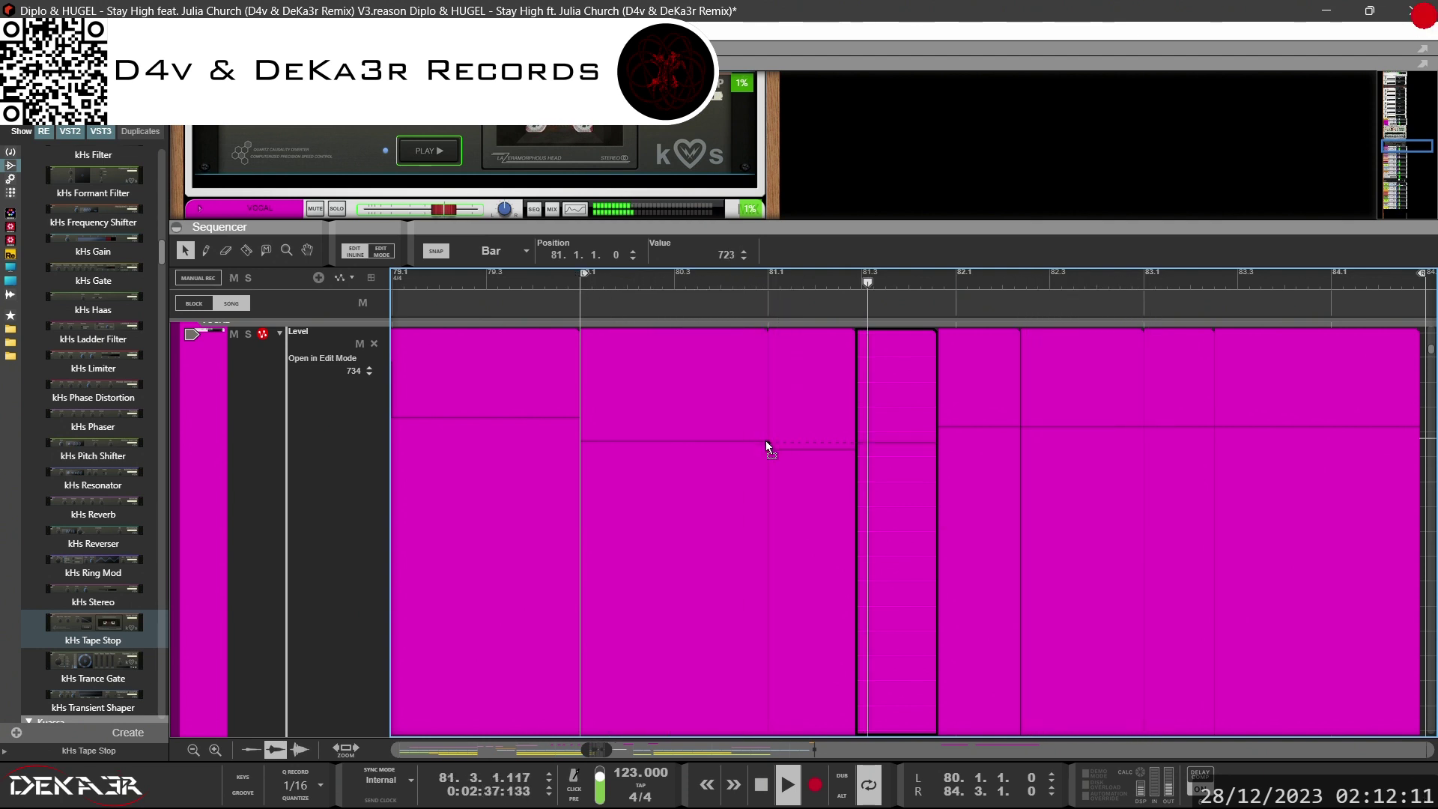
click(603, 281)
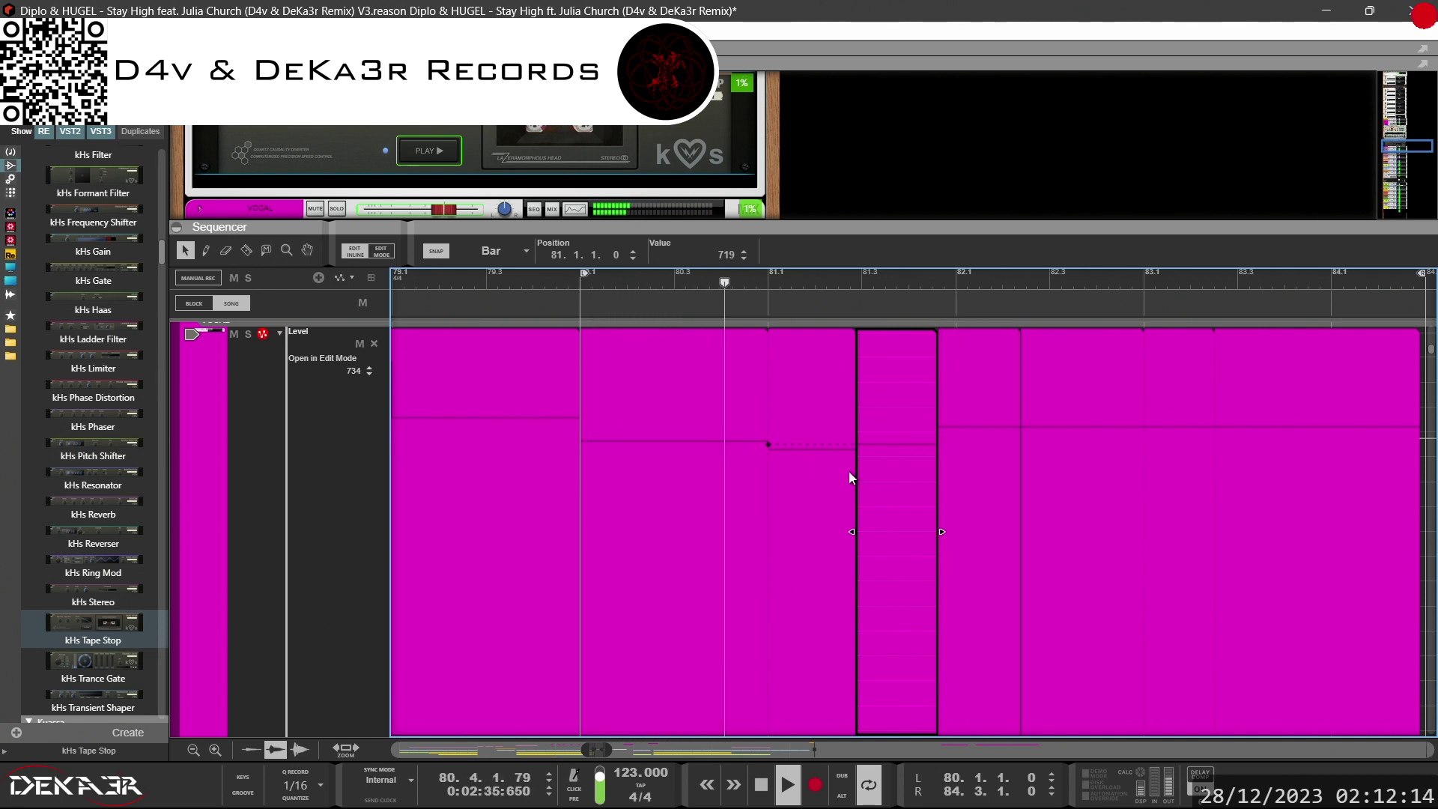
Lower the level automation in the clip starting at 81.4.4 to 705, with its point at 82.1.1.0, auditioning between adjustments
double_click(963, 434)
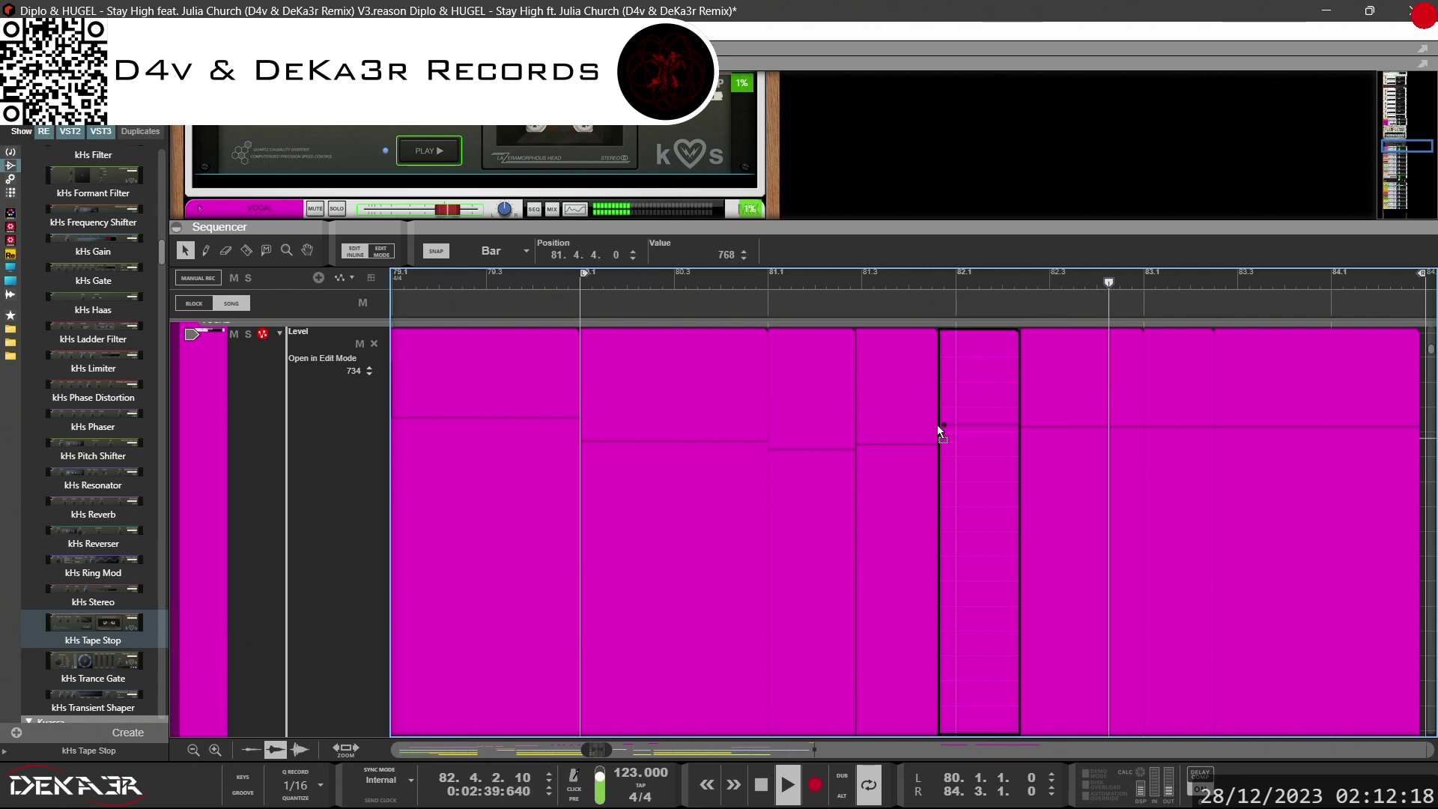
drag(942, 429, 944, 435)
click(574, 284)
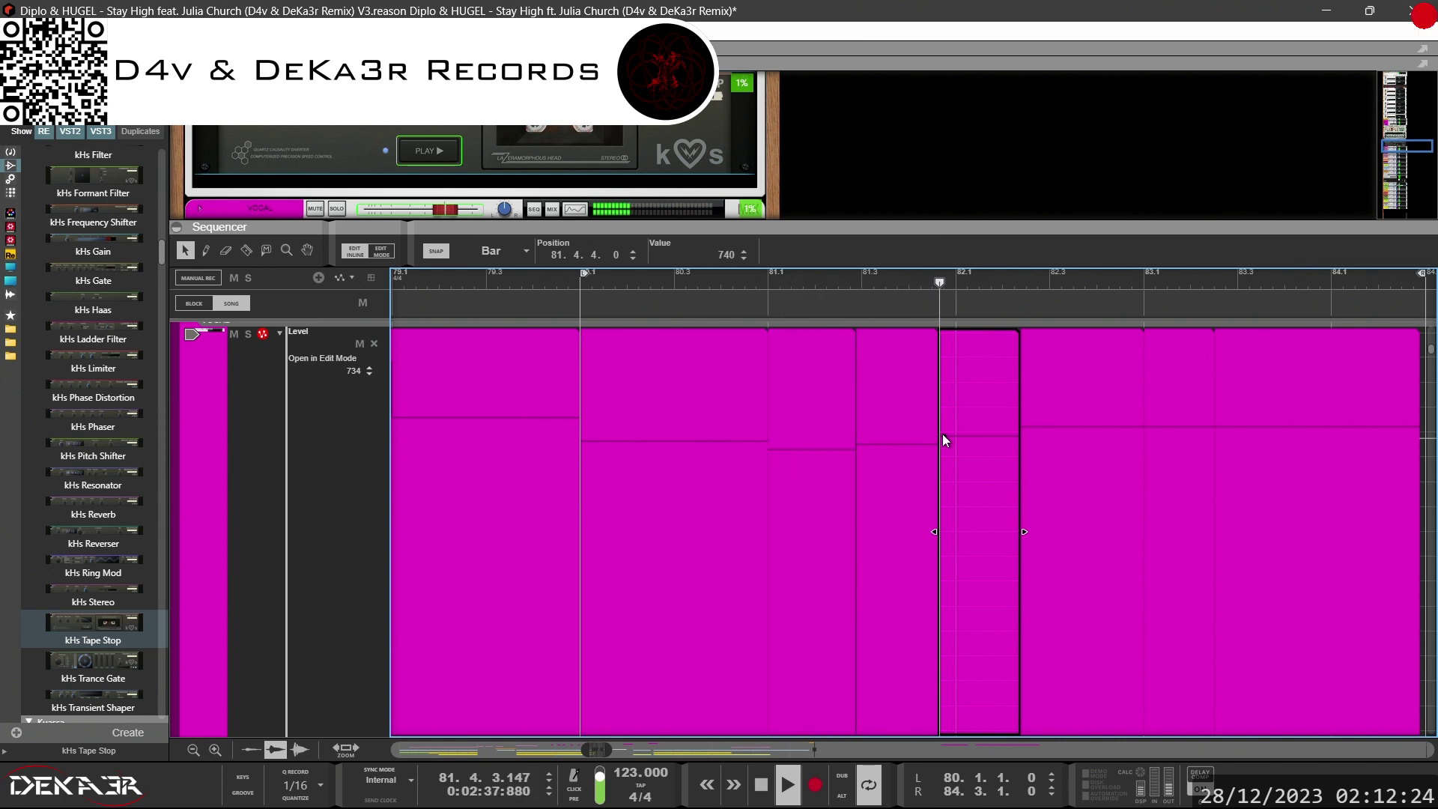
drag(942, 434, 942, 438)
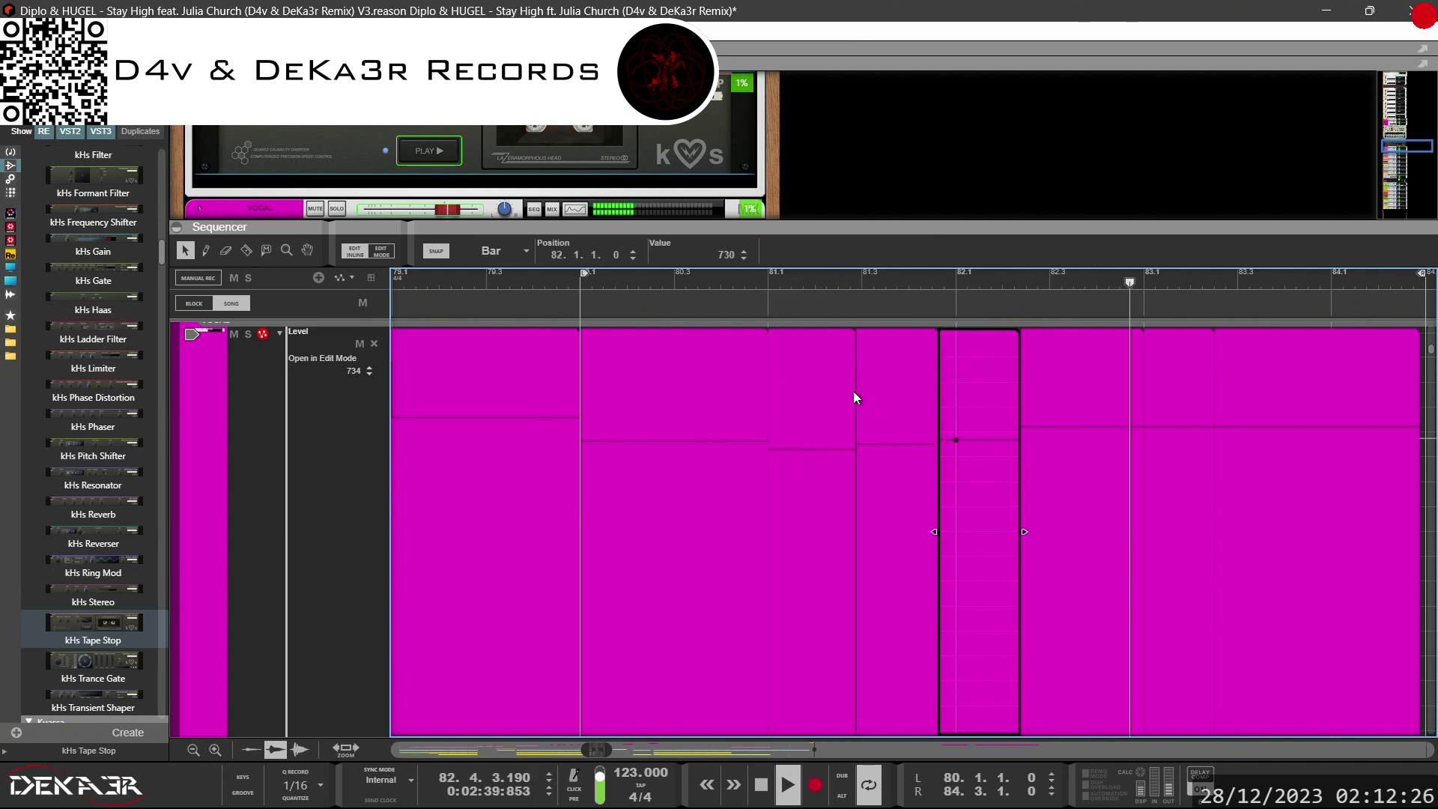
click(578, 284)
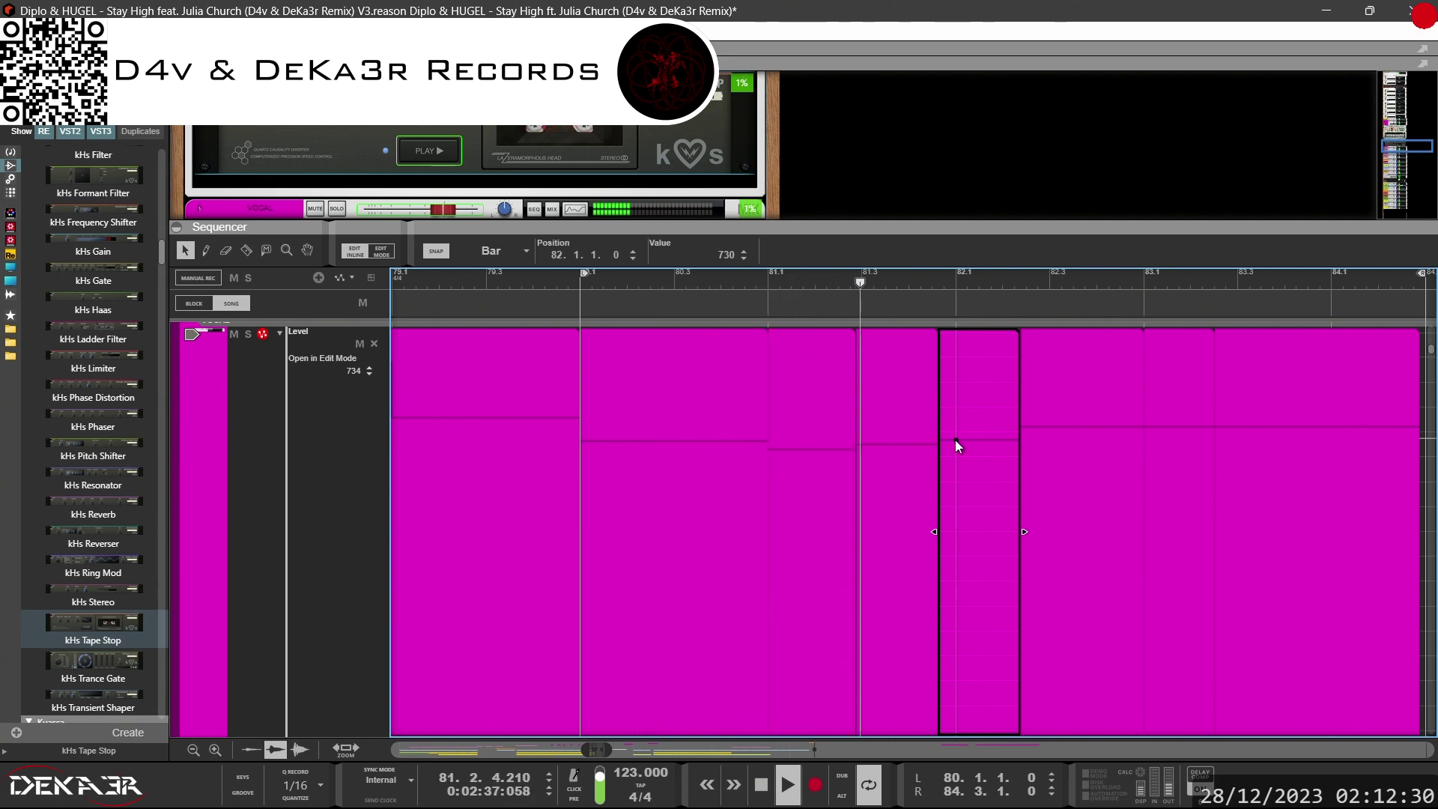
drag(955, 441, 955, 446)
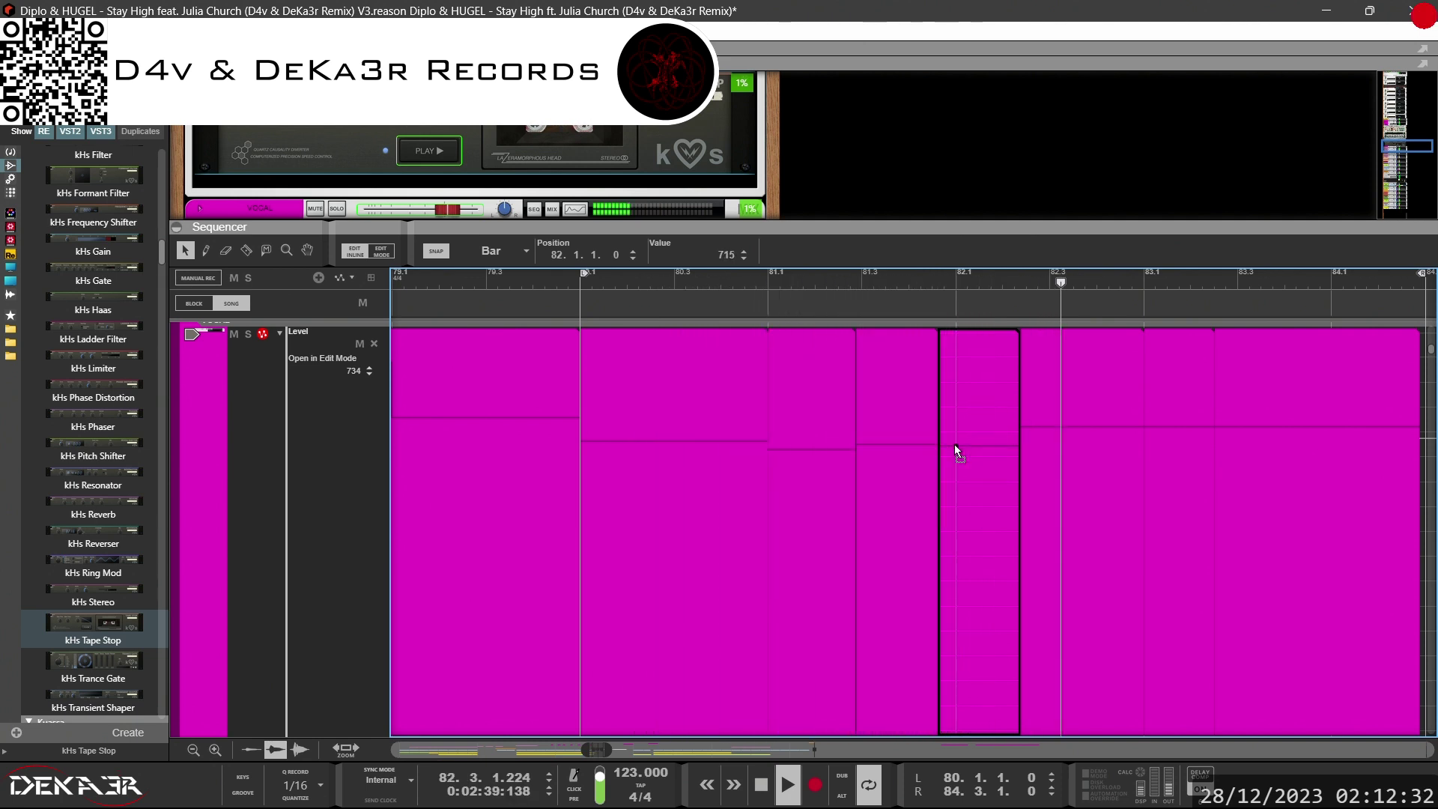
click(572, 290)
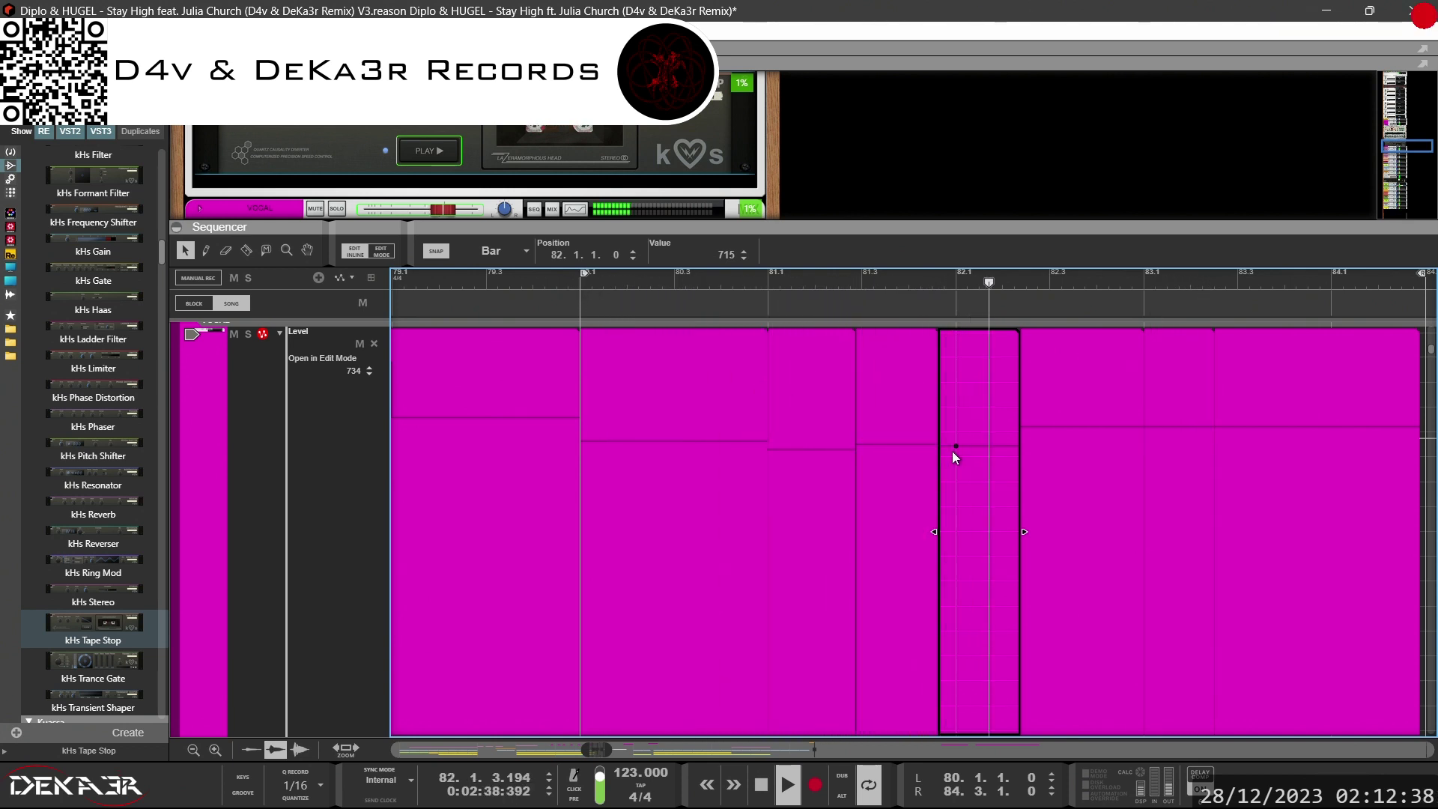
drag(954, 448, 954, 451)
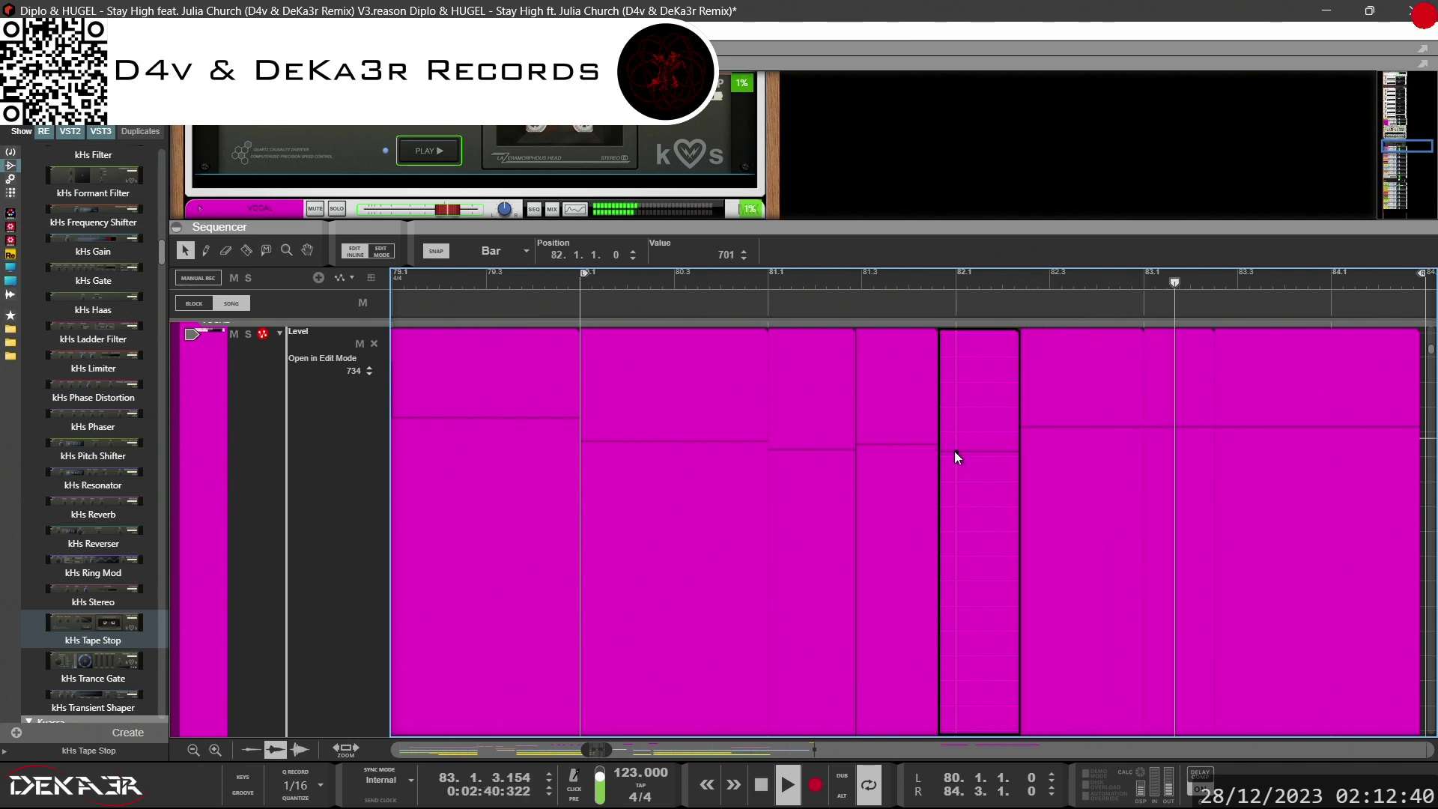
click(564, 281)
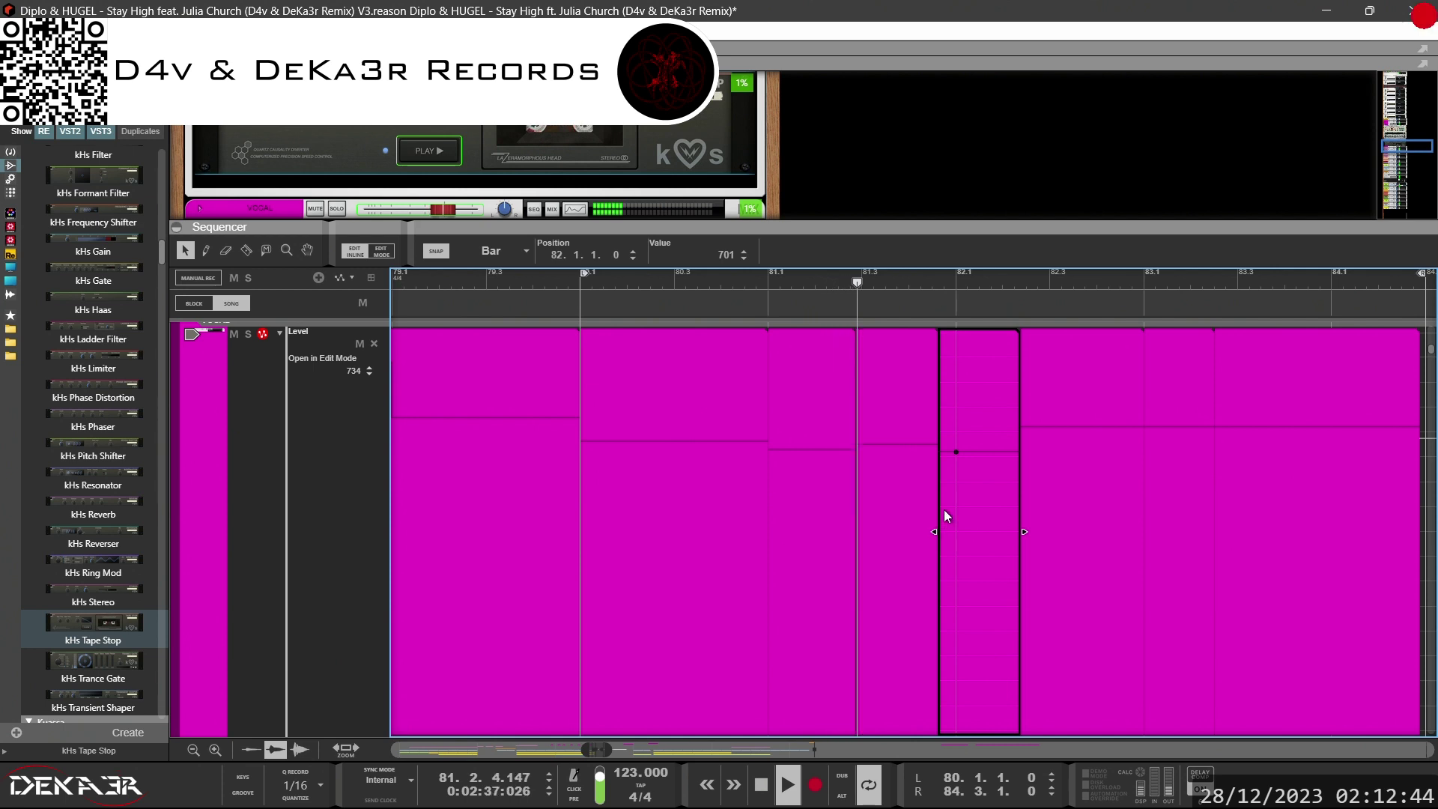
drag(957, 451, 955, 447)
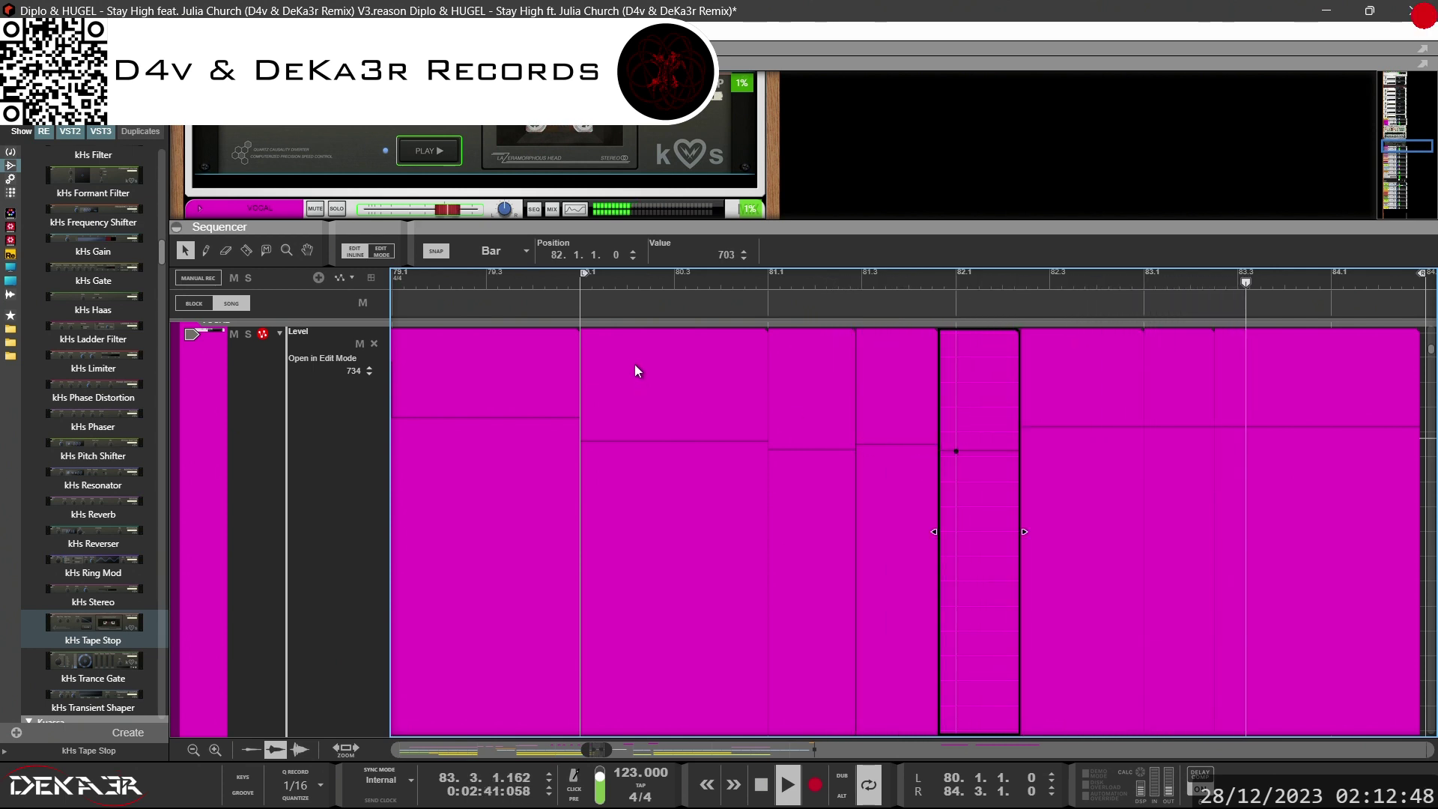
click(571, 284)
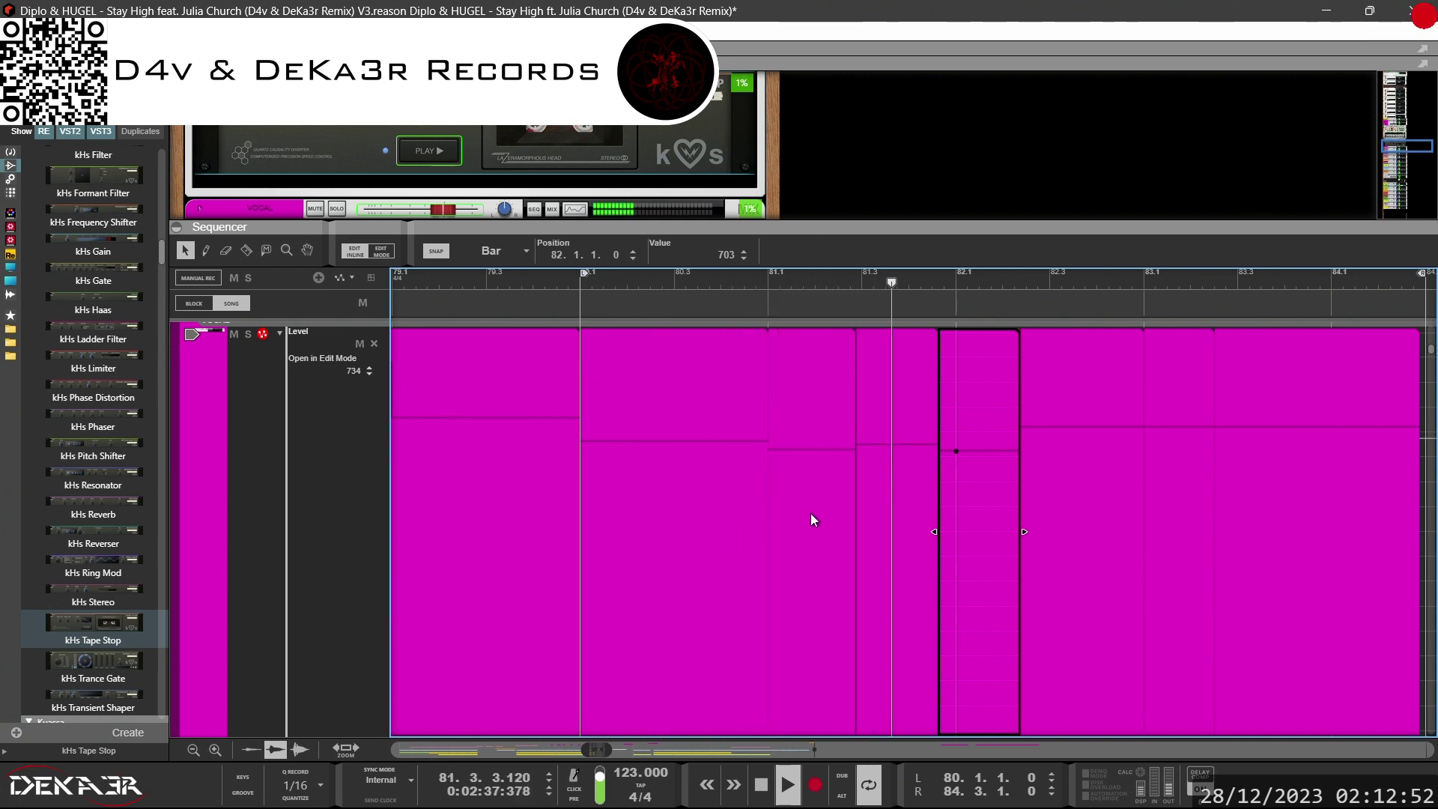
drag(955, 451, 954, 447)
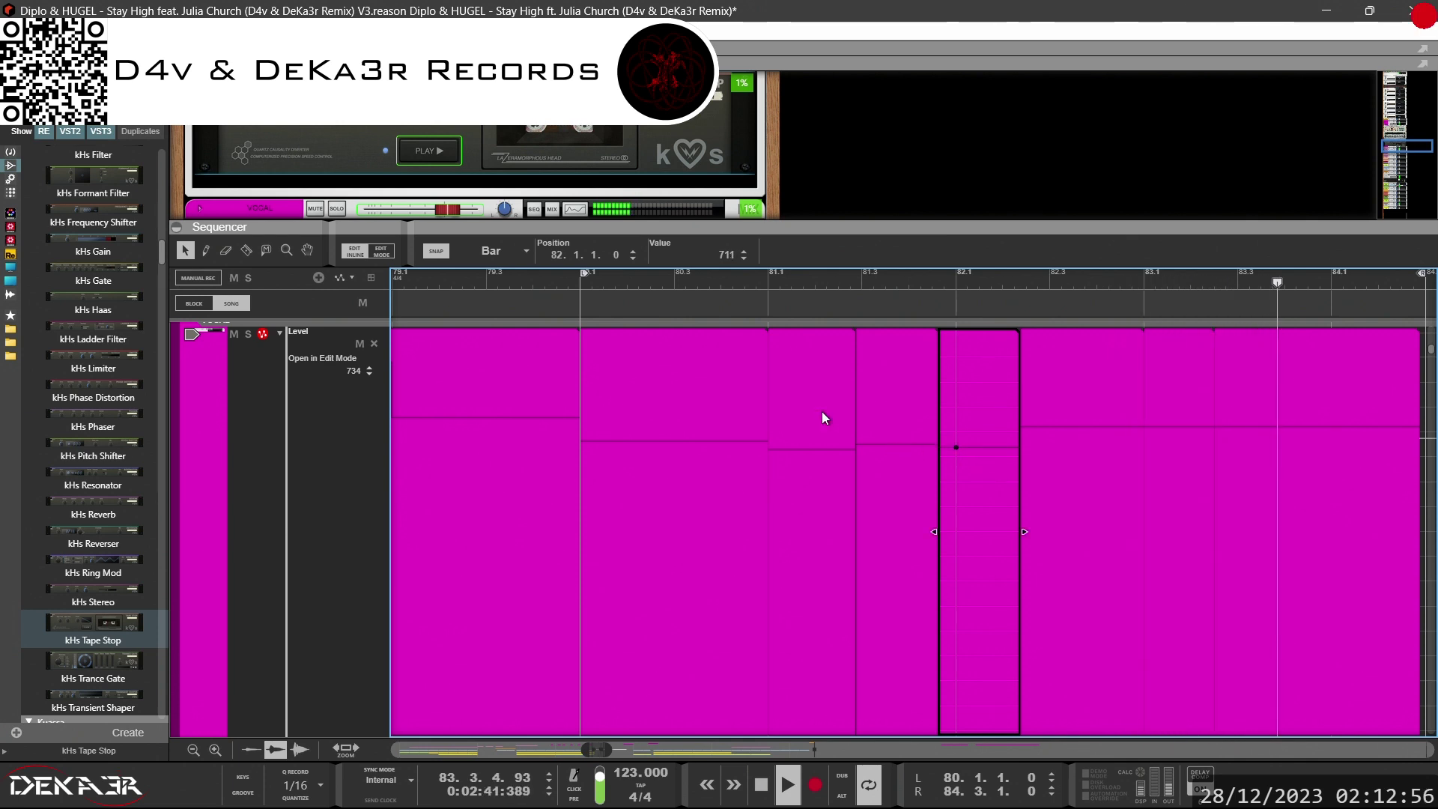
click(575, 281)
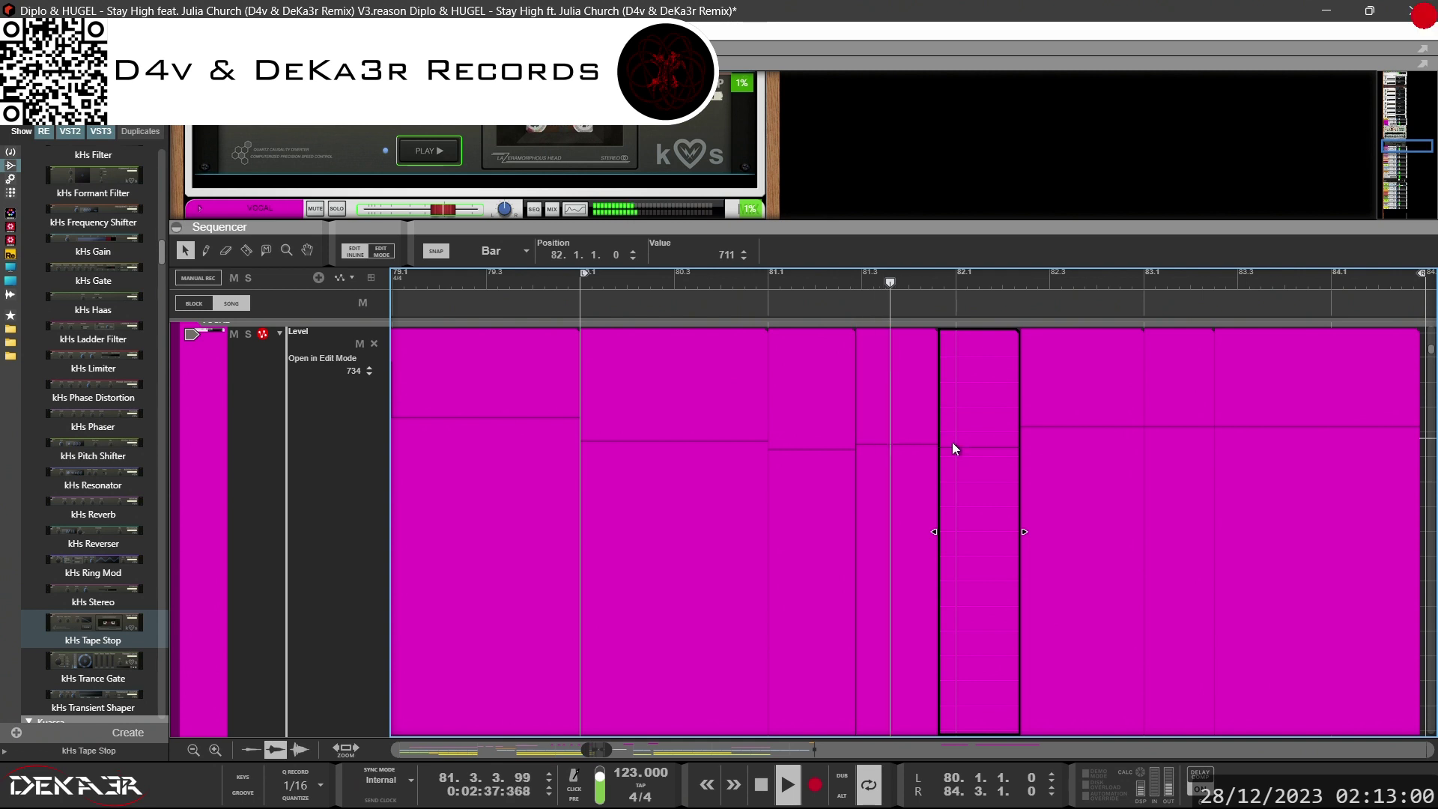
drag(954, 447, 956, 449)
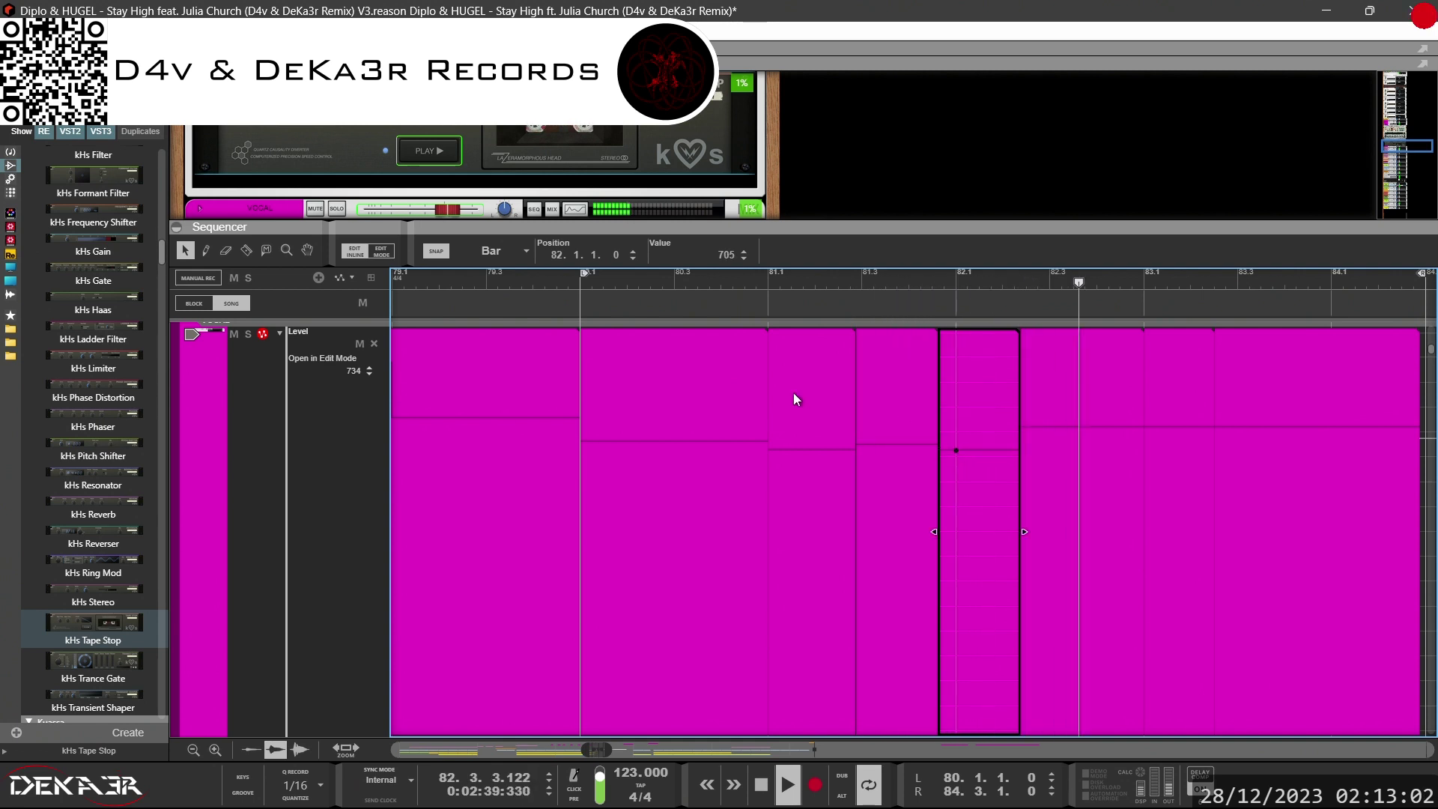
Raise the level automation point at 82.1.1.0 in the clip starting at 81.4.4 to 713, replaying the loop around the change
click(577, 285)
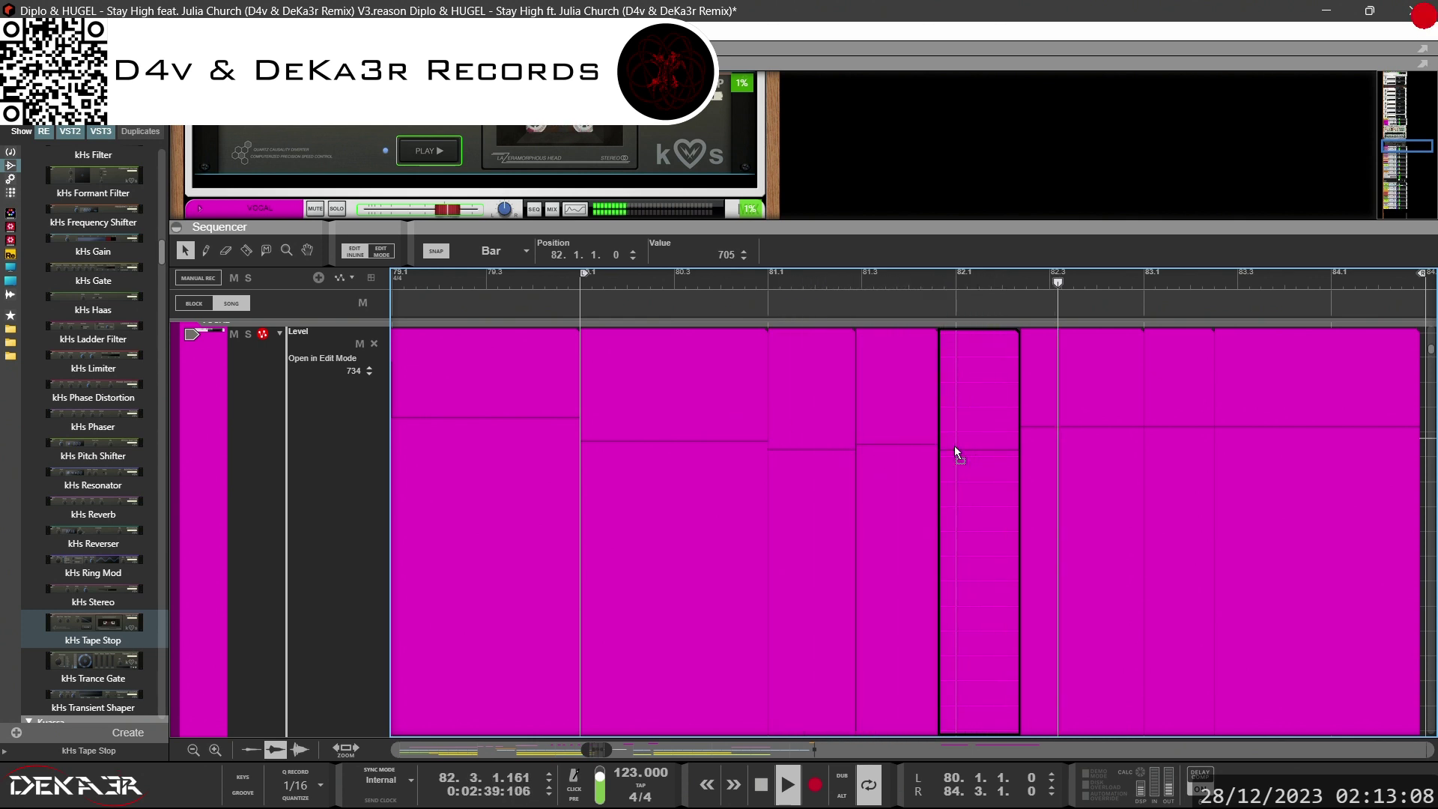
click(563, 276)
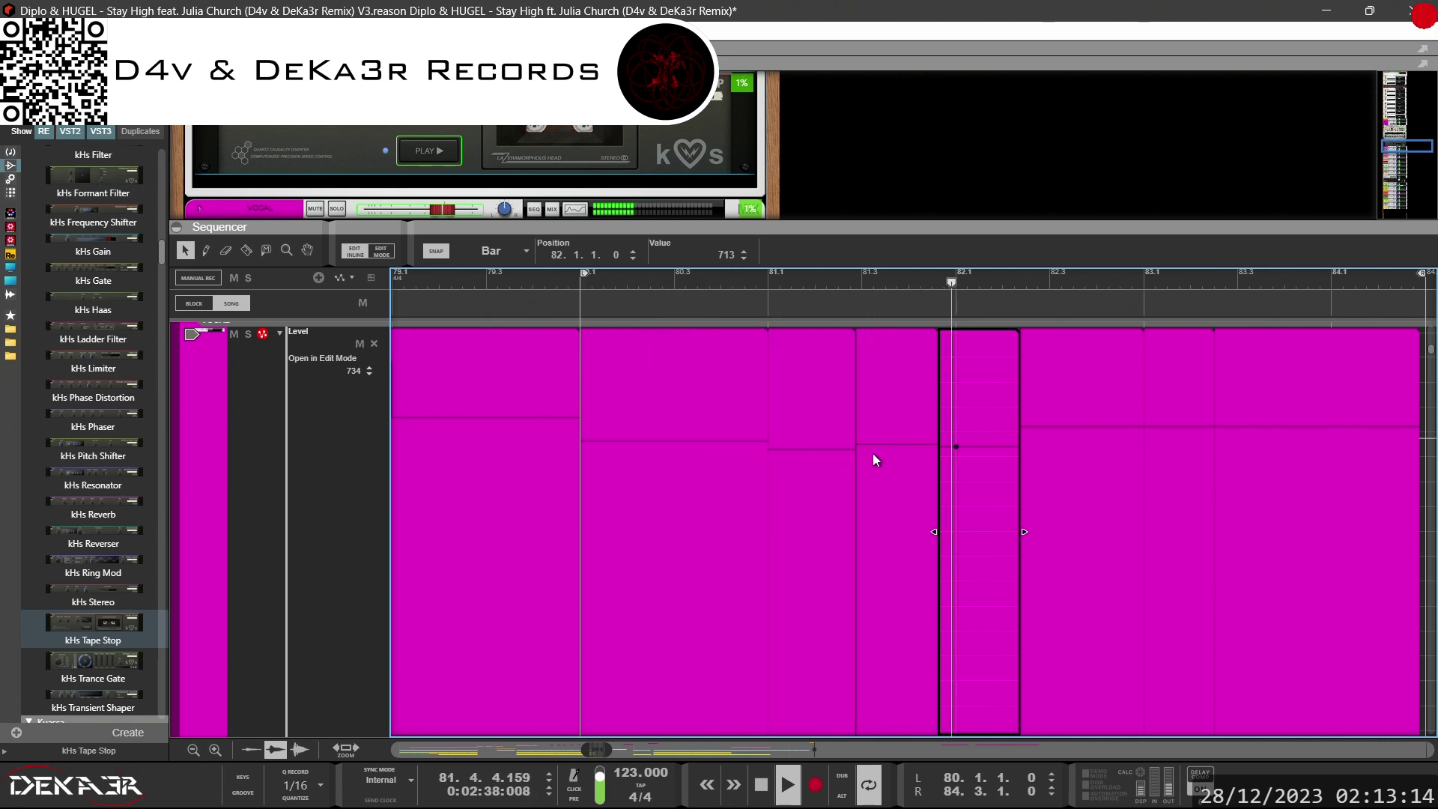
Lower the VOCAL level automation in the clip between 82.2 and 83.1 to 720, with its point at 82.2.3.0, auditioning between adjustments
click(1076, 402)
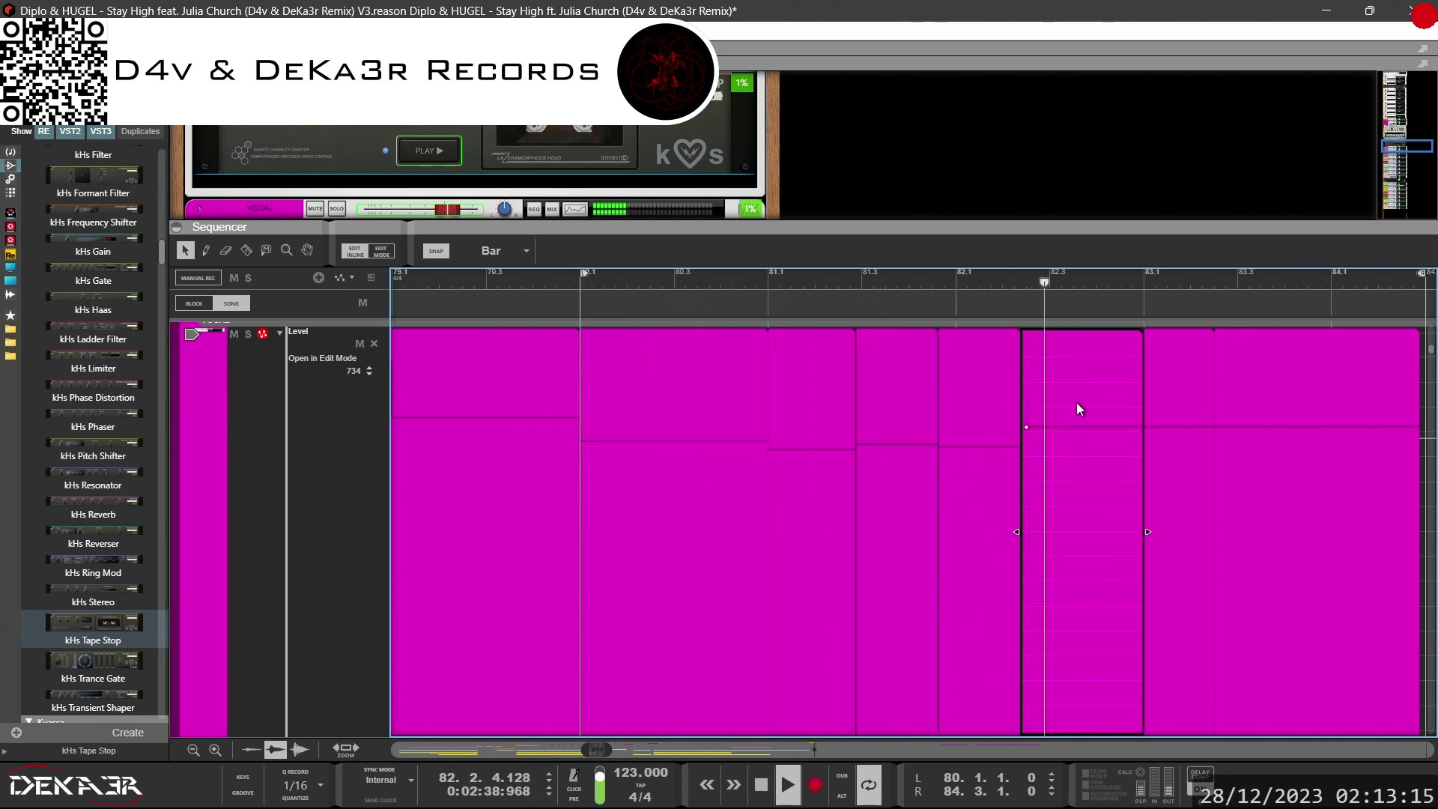
click(1025, 434)
click(927, 285)
drag(1025, 437, 1026, 441)
click(924, 293)
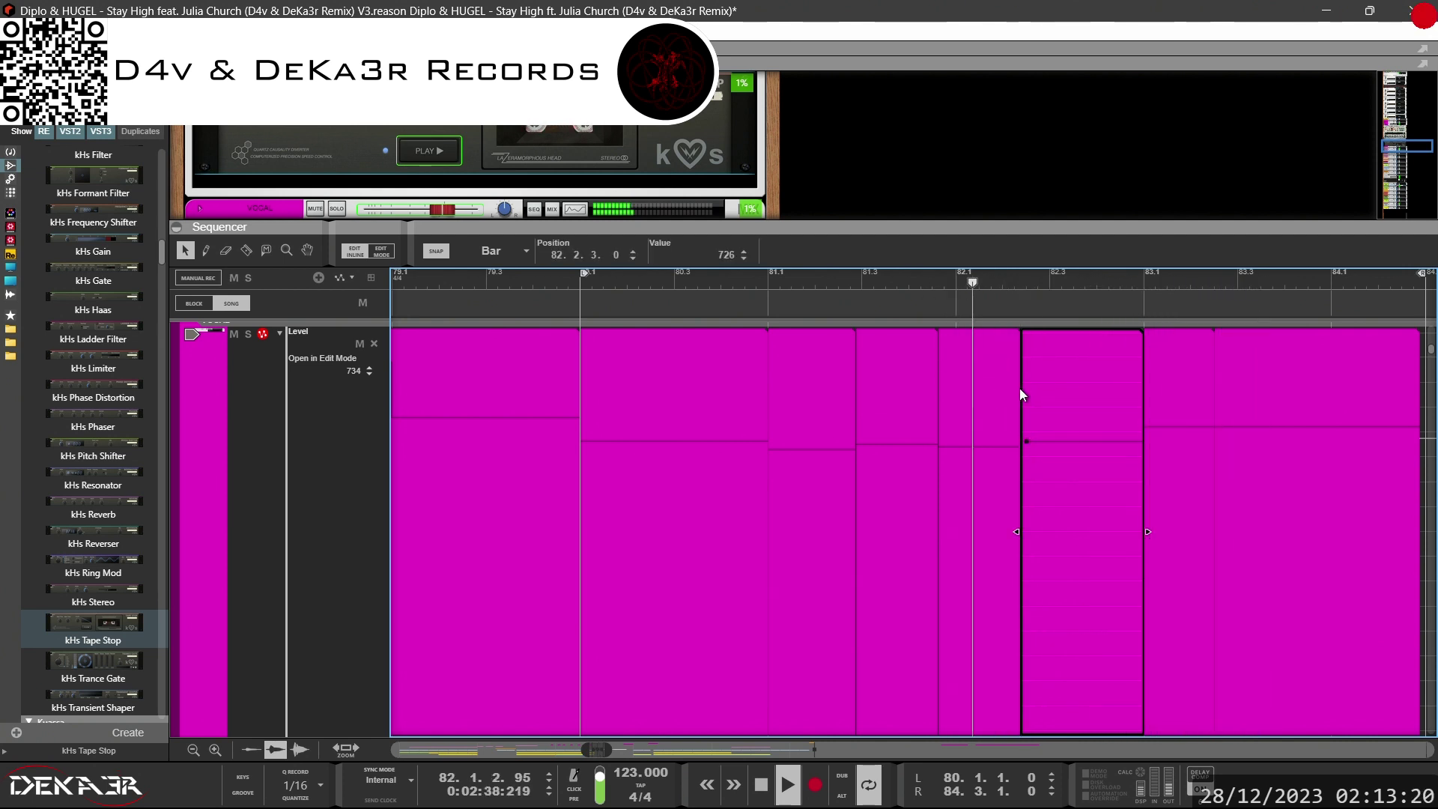
drag(1026, 440, 1025, 444)
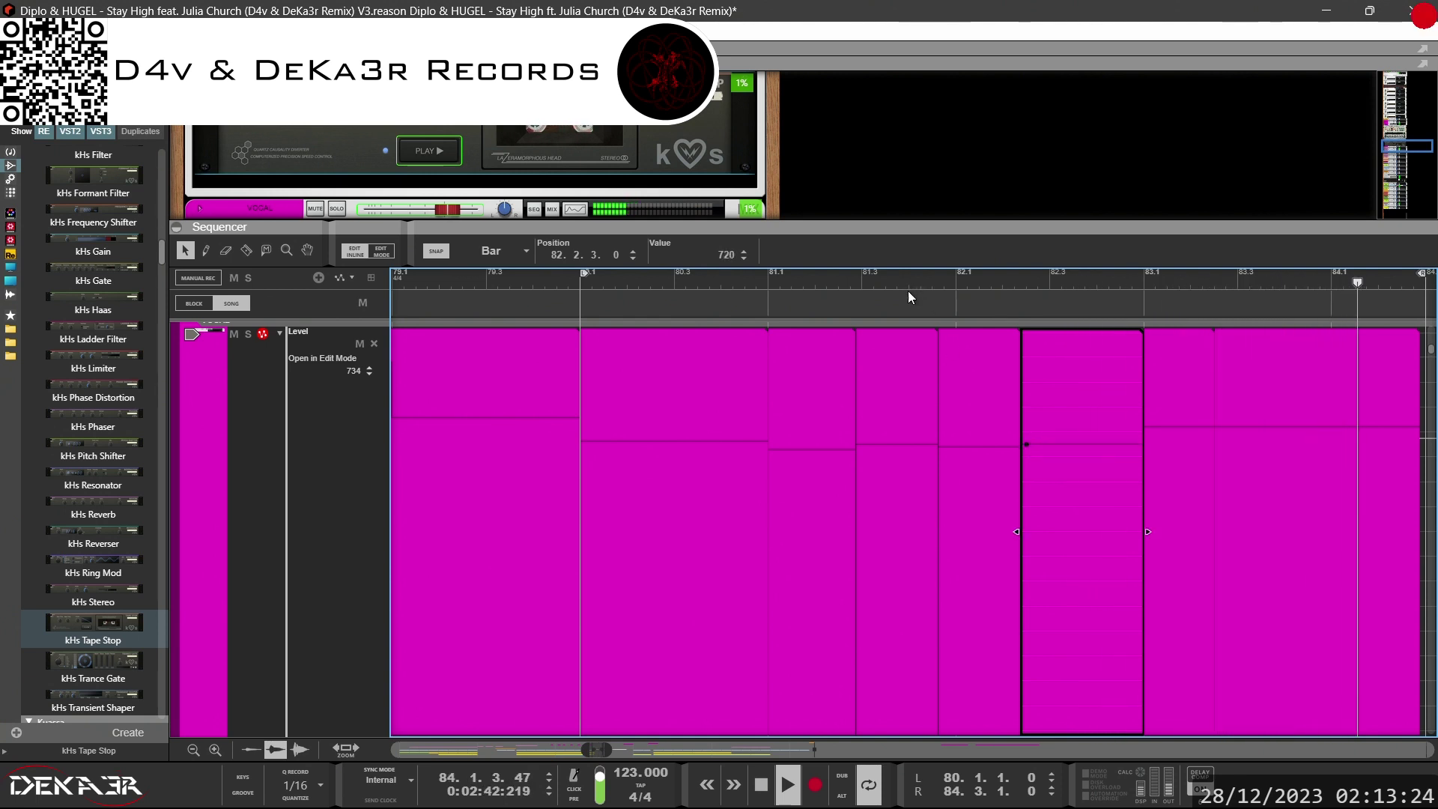
click(908, 293)
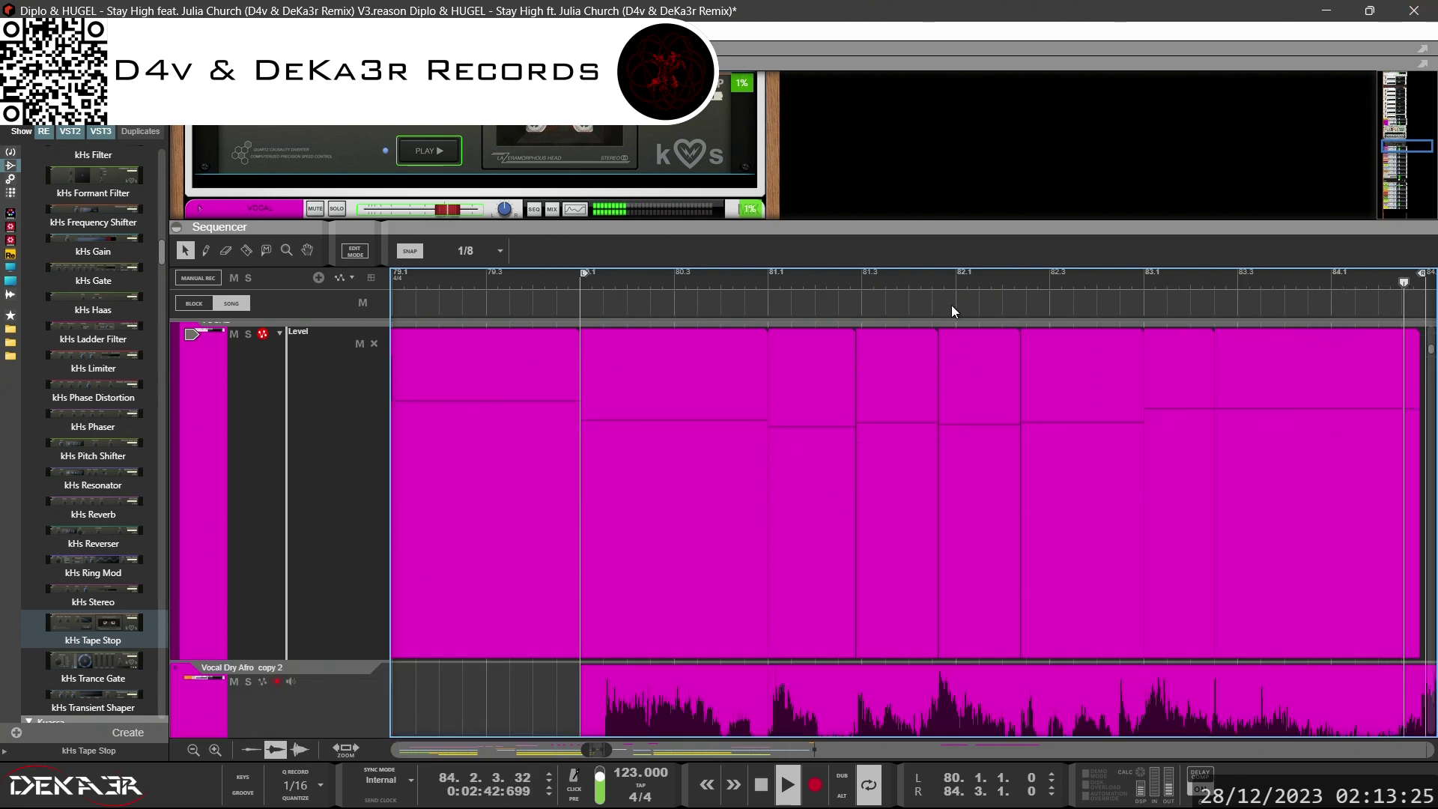
click(1041, 375)
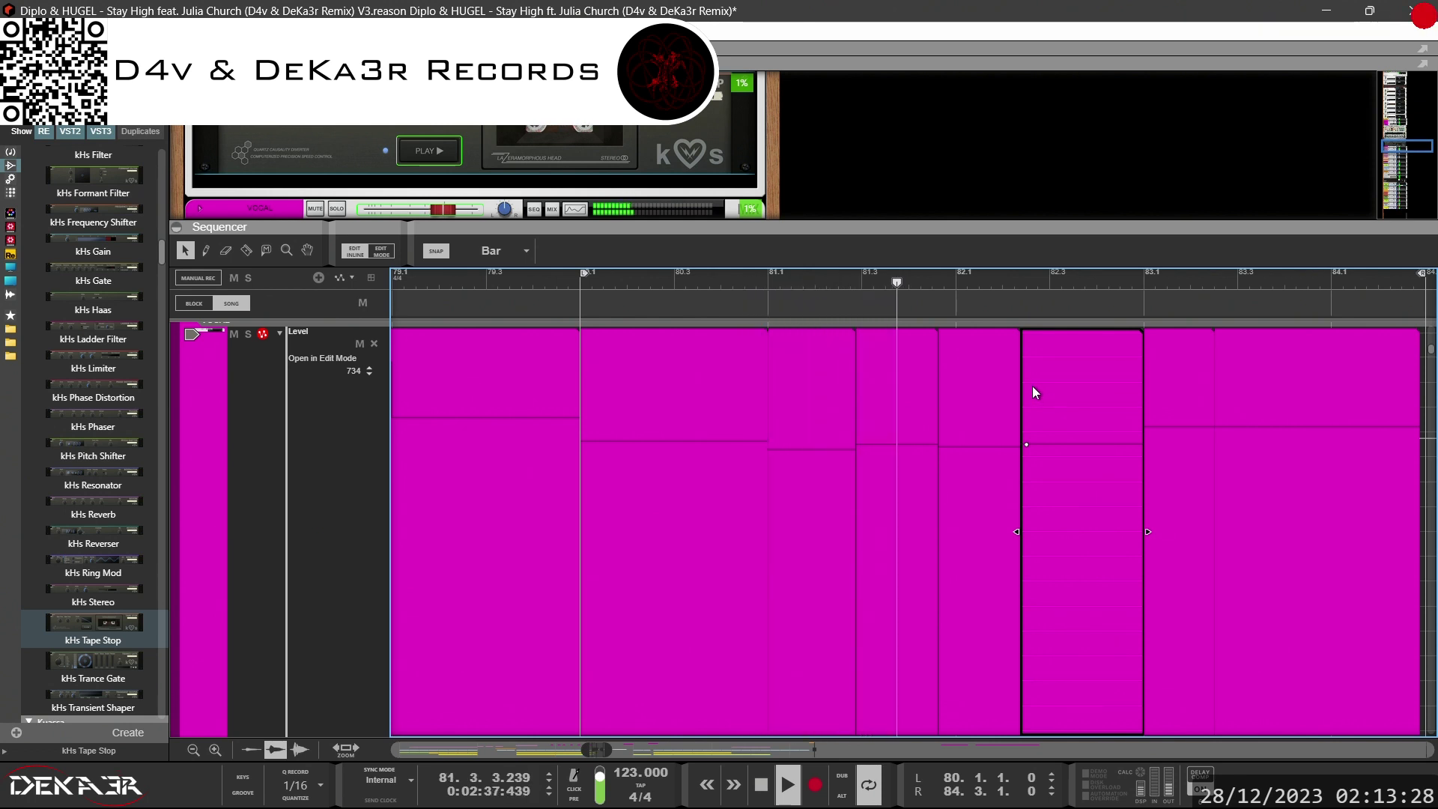
Lower the VOCAL level automation in the short clip starting at bar 83 to 703, replaying the passage after each adjustment
click(1152, 426)
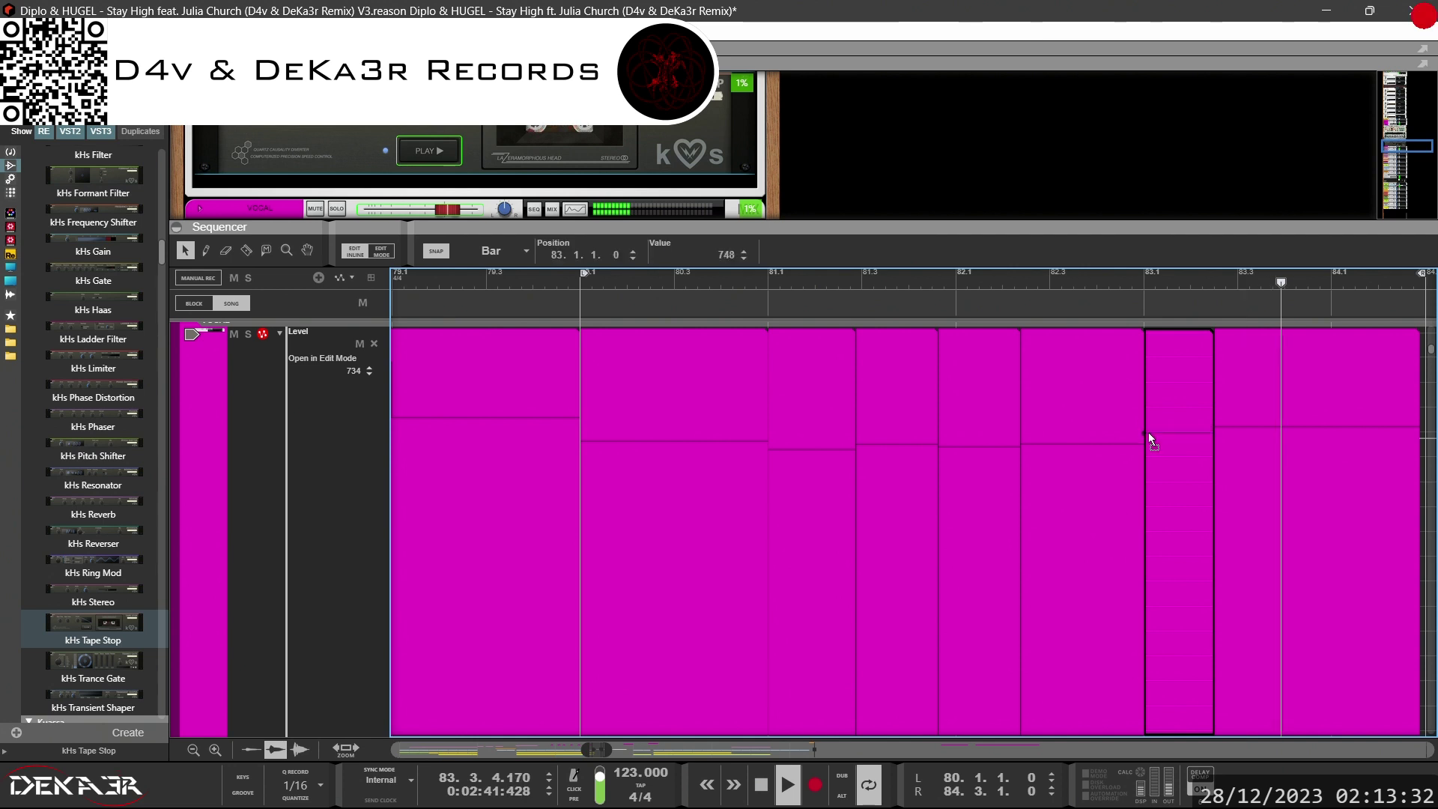
drag(1143, 428, 1143, 435)
click(1045, 308)
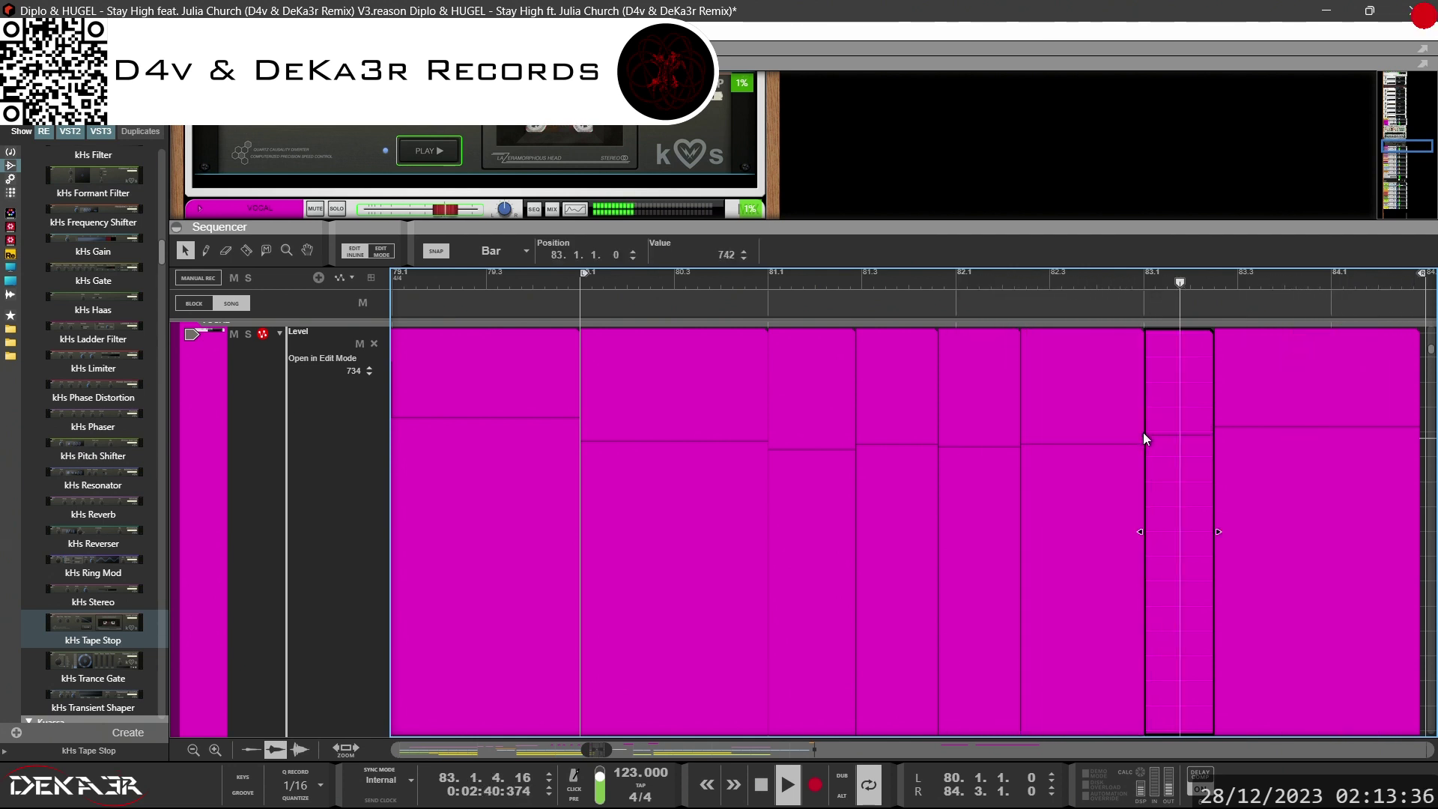
drag(1143, 432, 1144, 443)
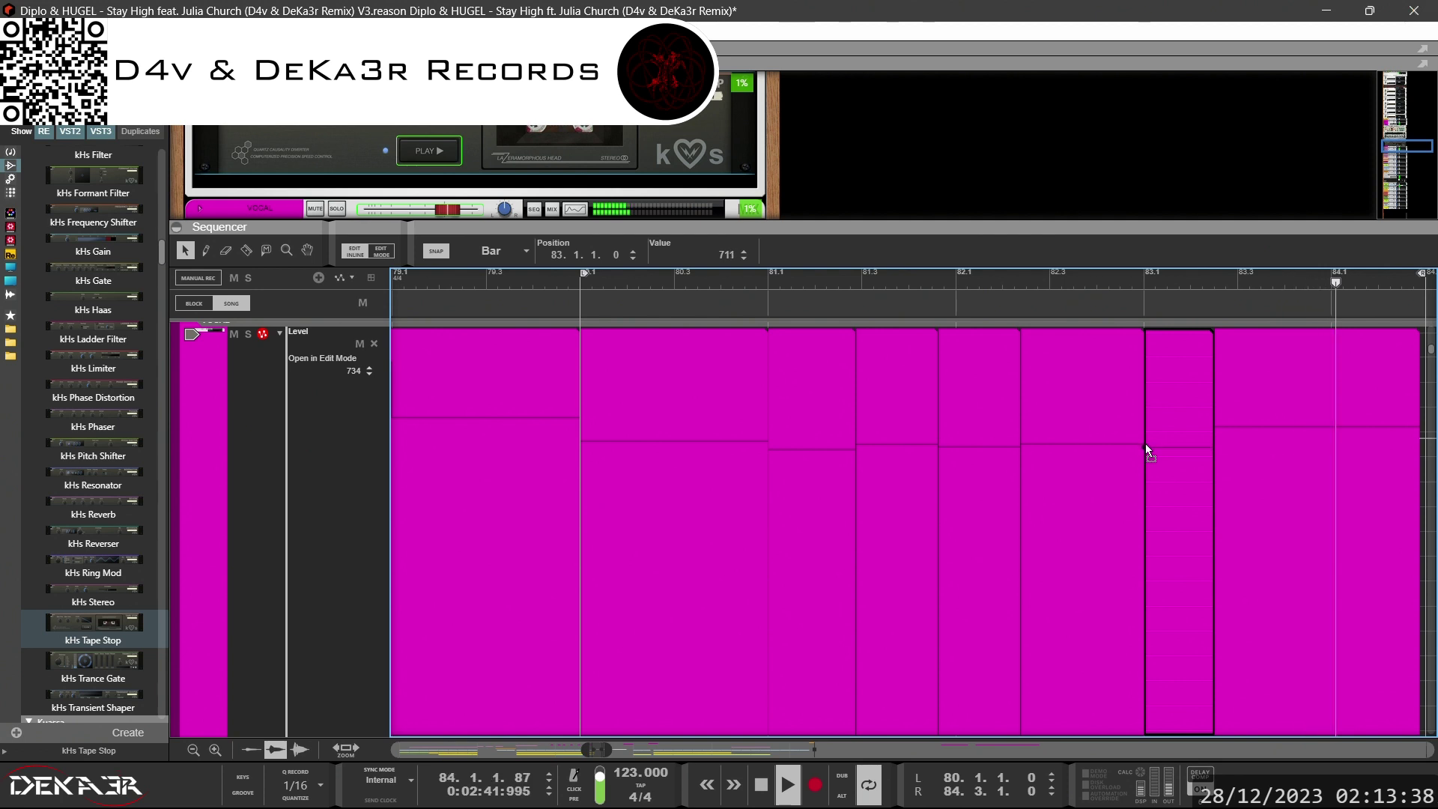
click(1004, 283)
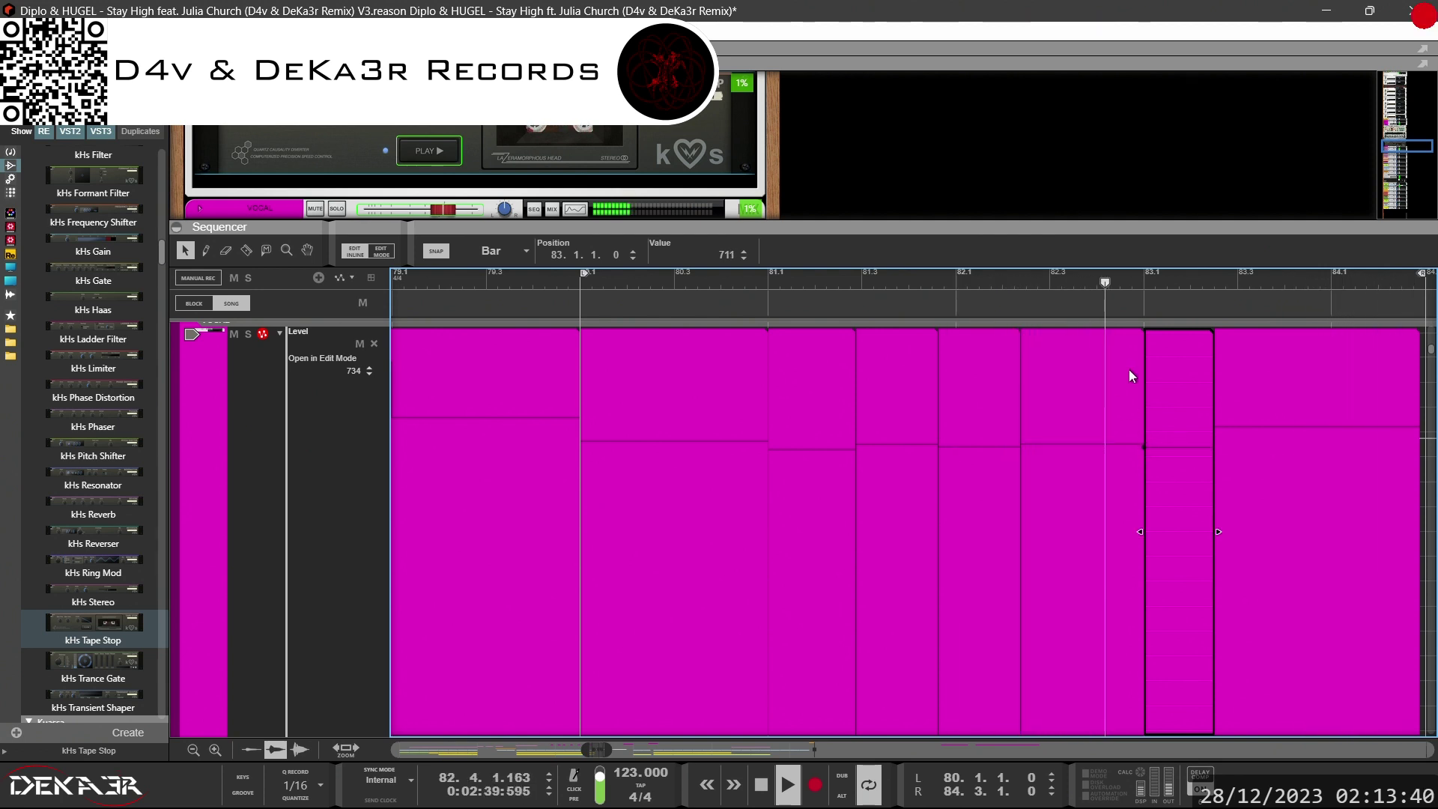
drag(1143, 448, 1143, 450)
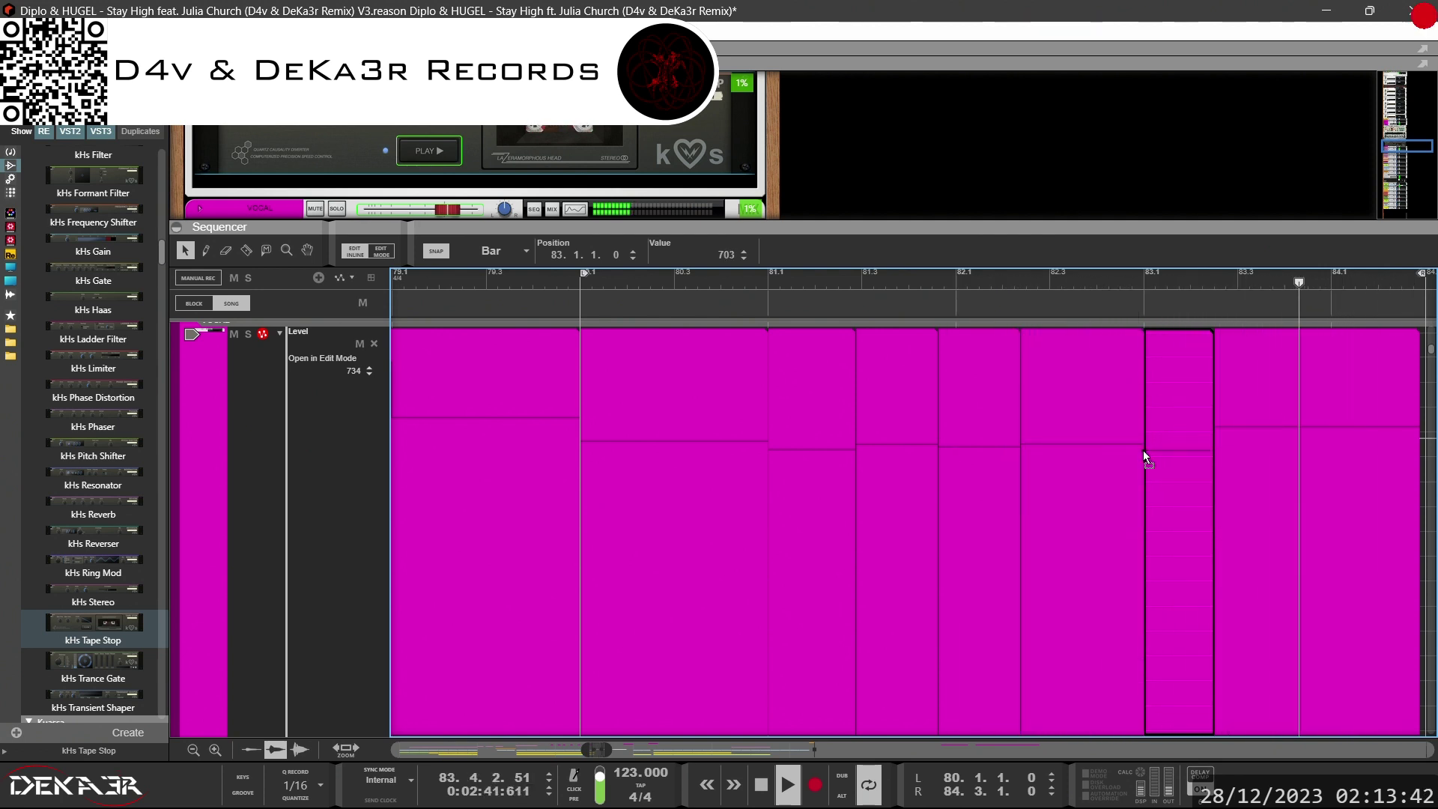
click(996, 290)
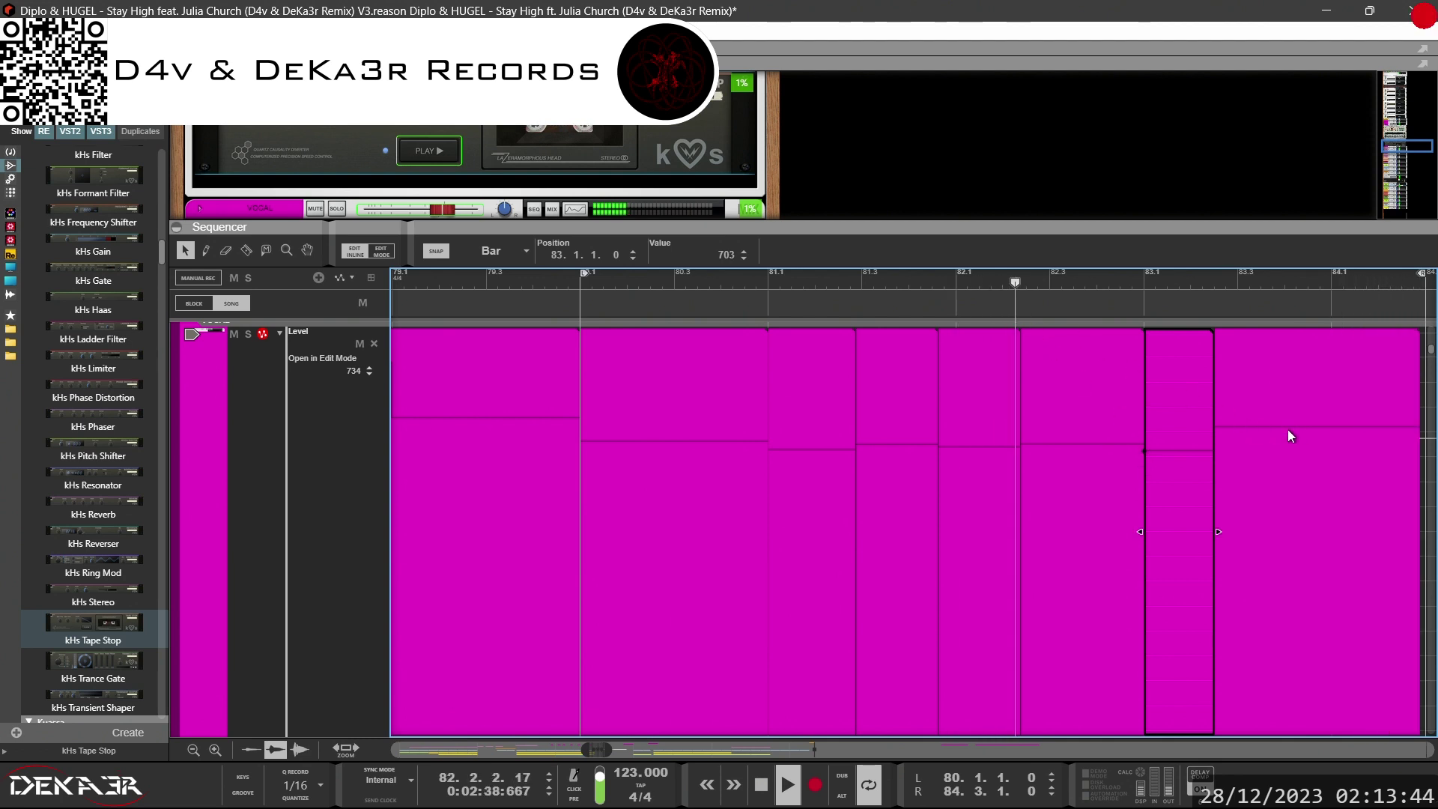
Lower the level automation in the last VOCAL clip, ending after bar 84, to 608 with its point at 83.1.1.0, auditioning after each adjustment
click(1237, 423)
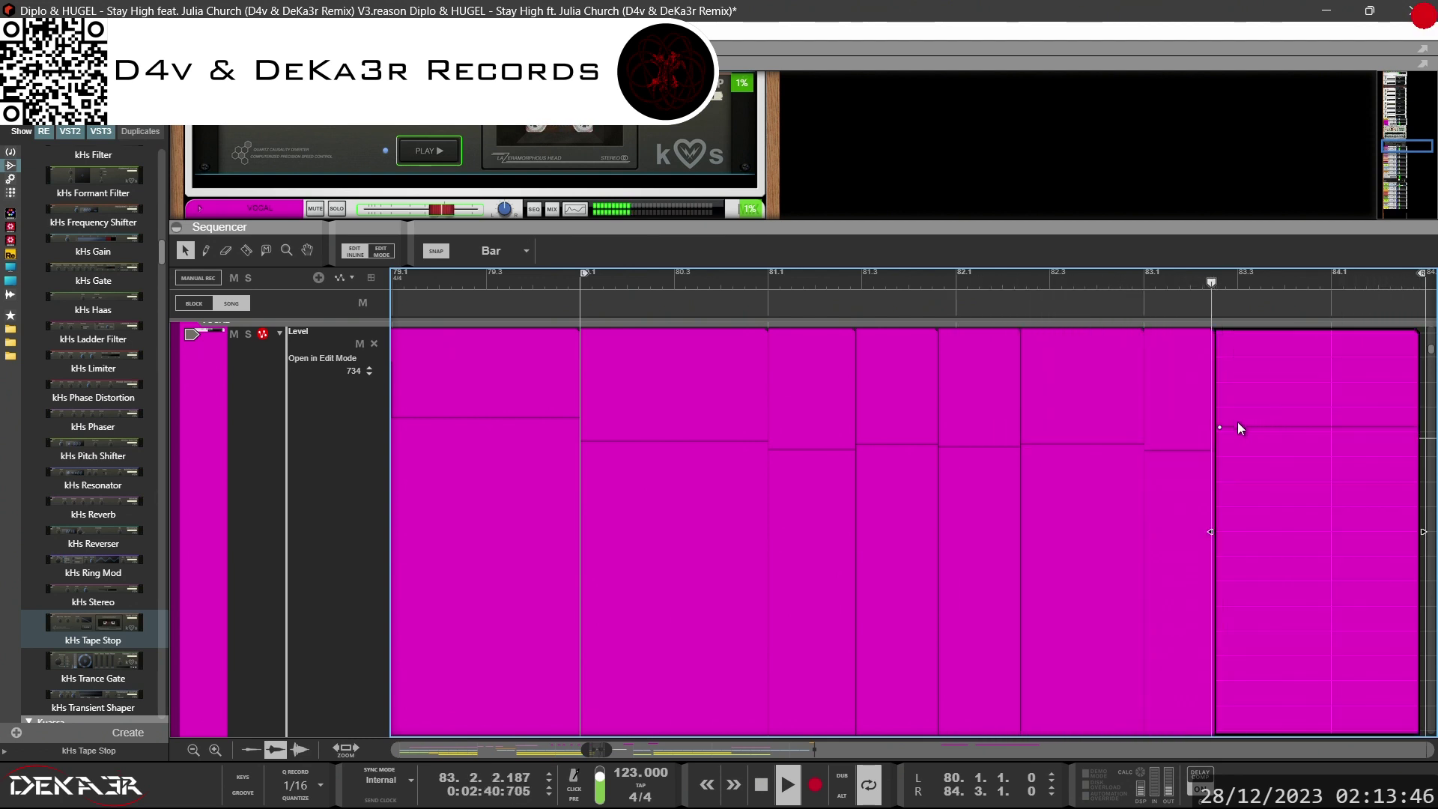
drag(1219, 433, 1216, 463)
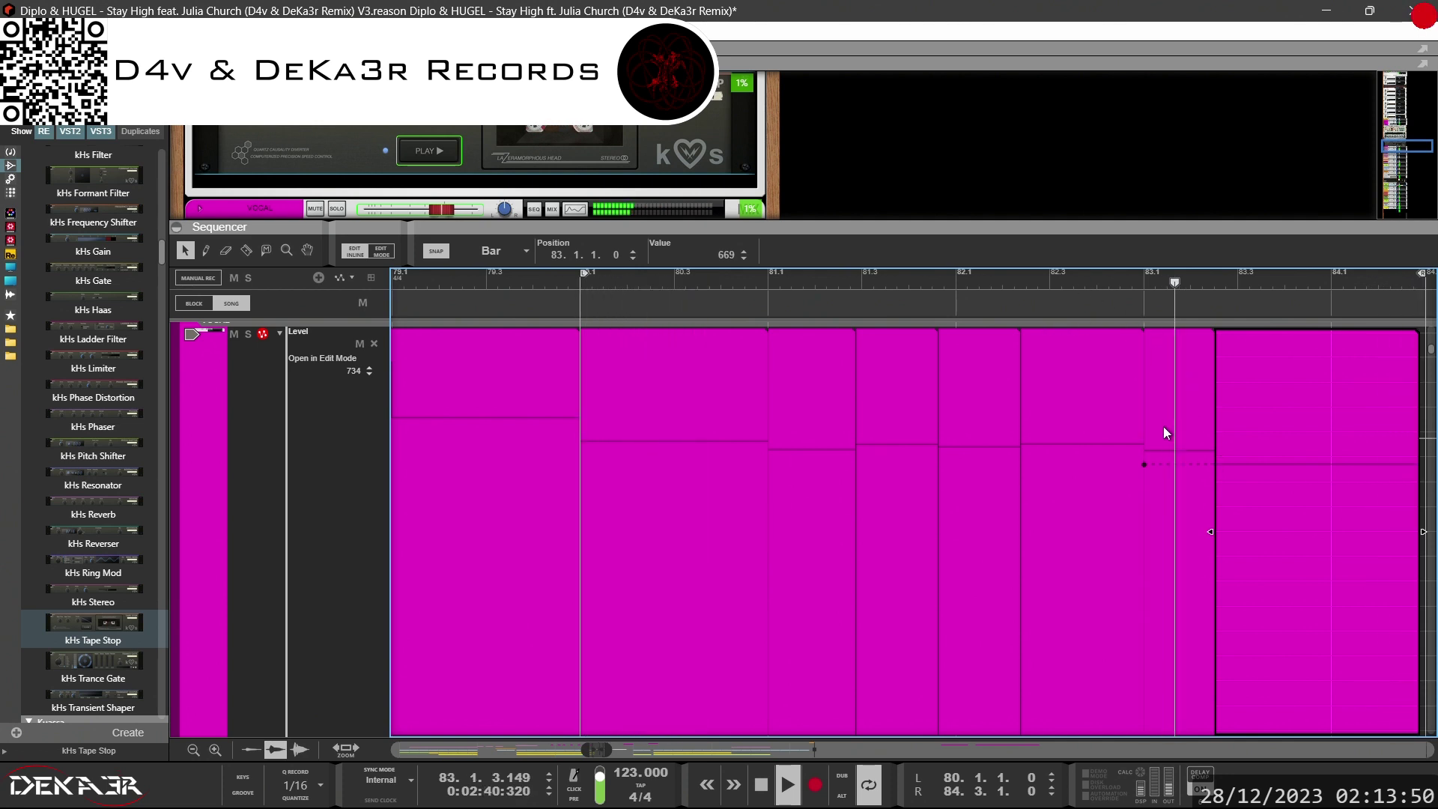
drag(1144, 464, 1143, 471)
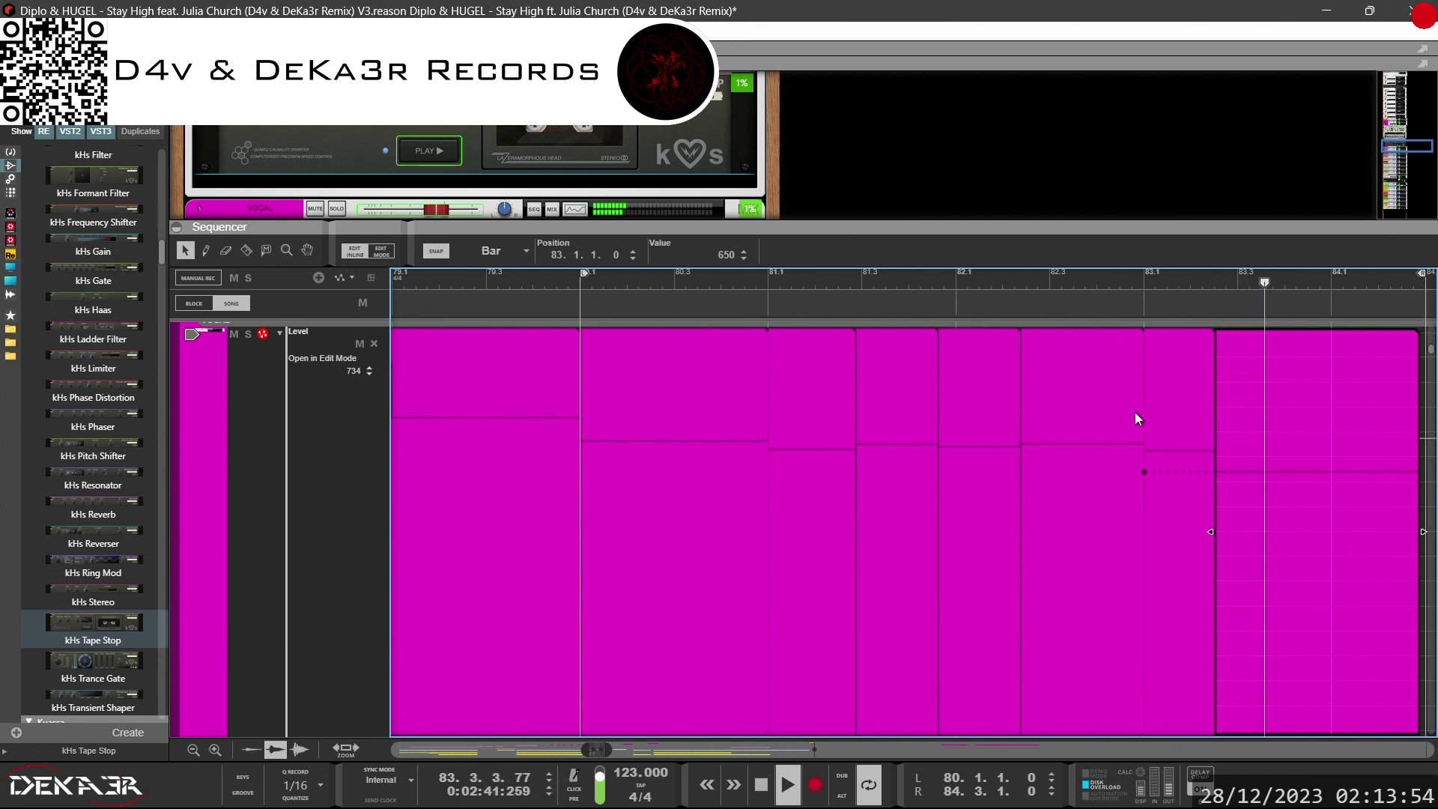
drag(1143, 469, 1143, 468)
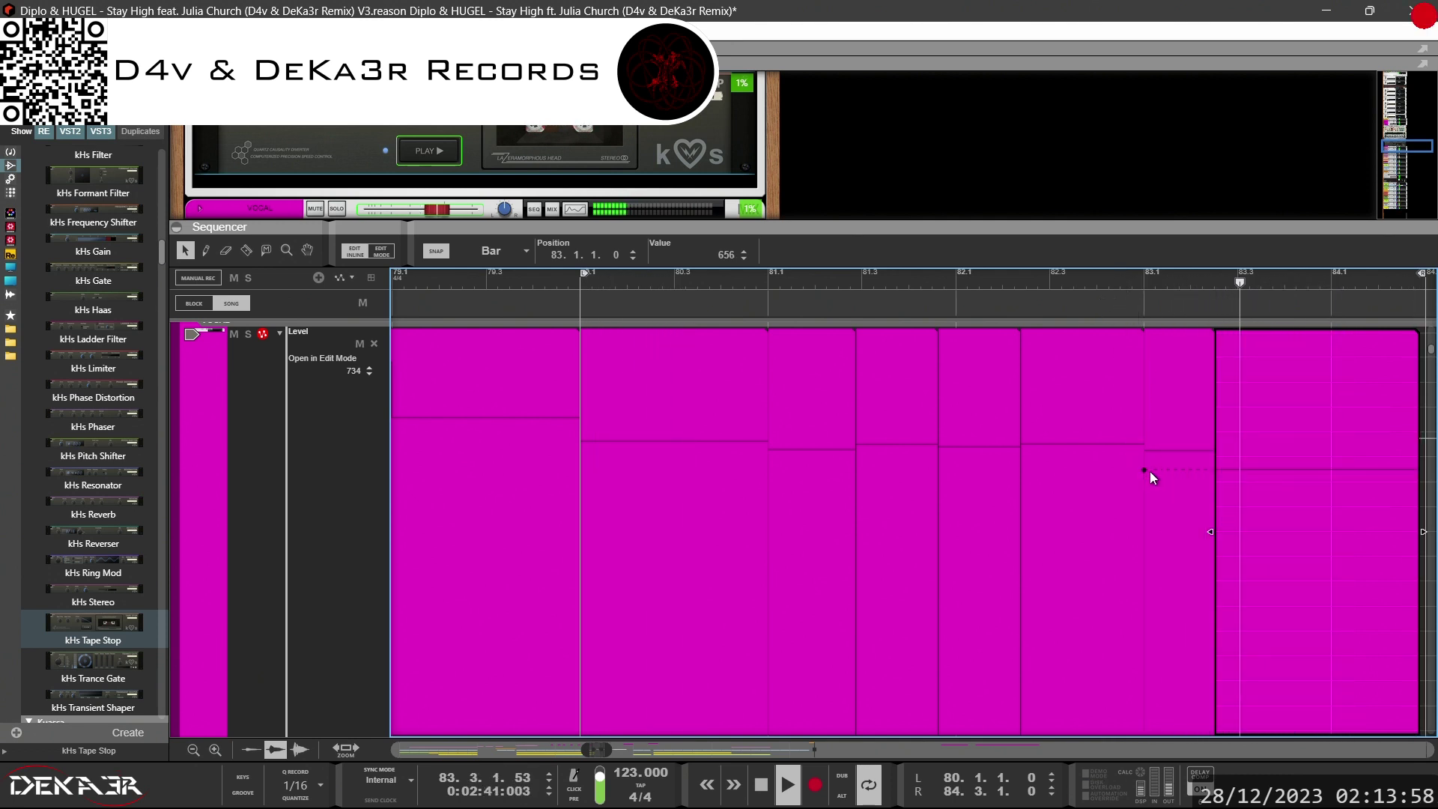
click(1140, 479)
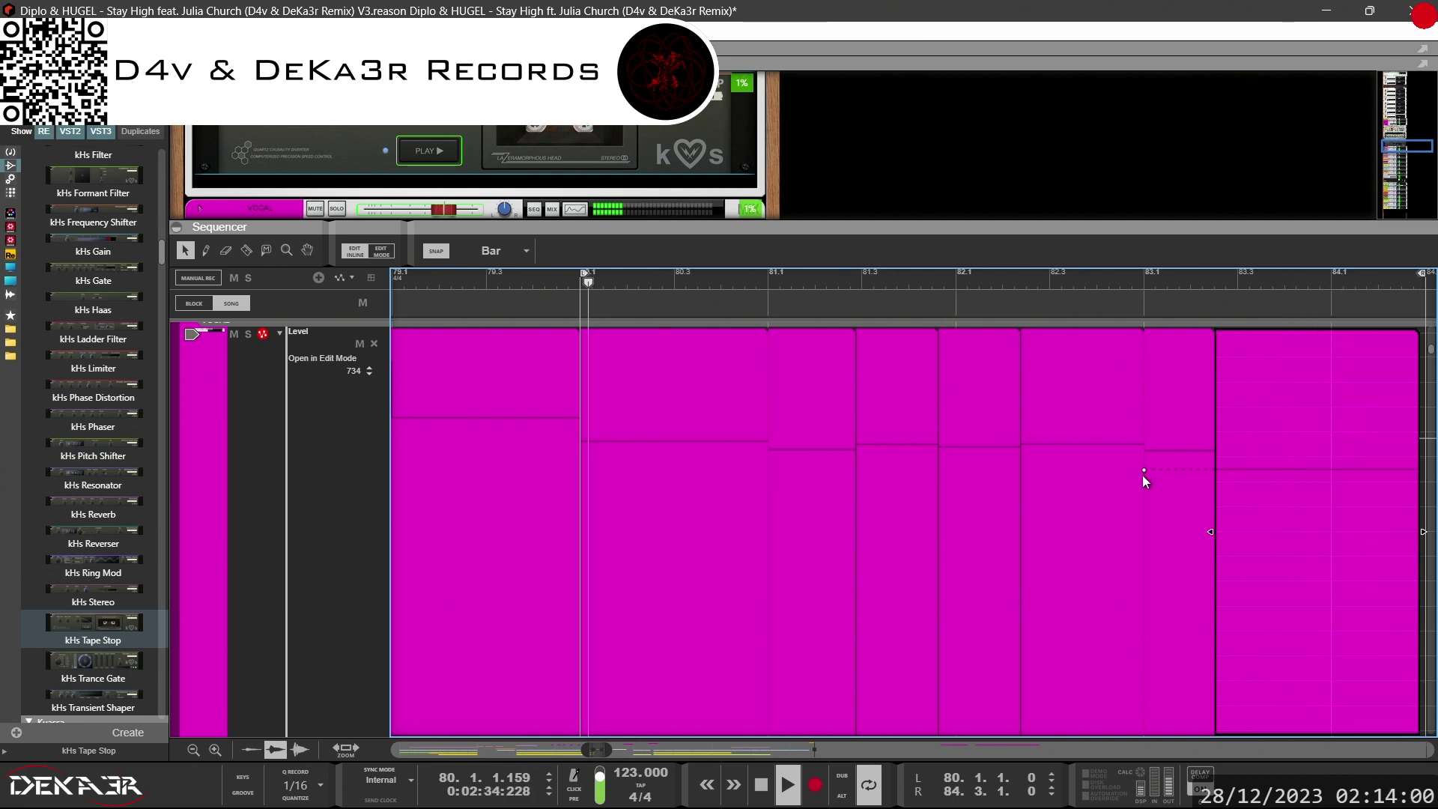
drag(1143, 469, 1141, 477)
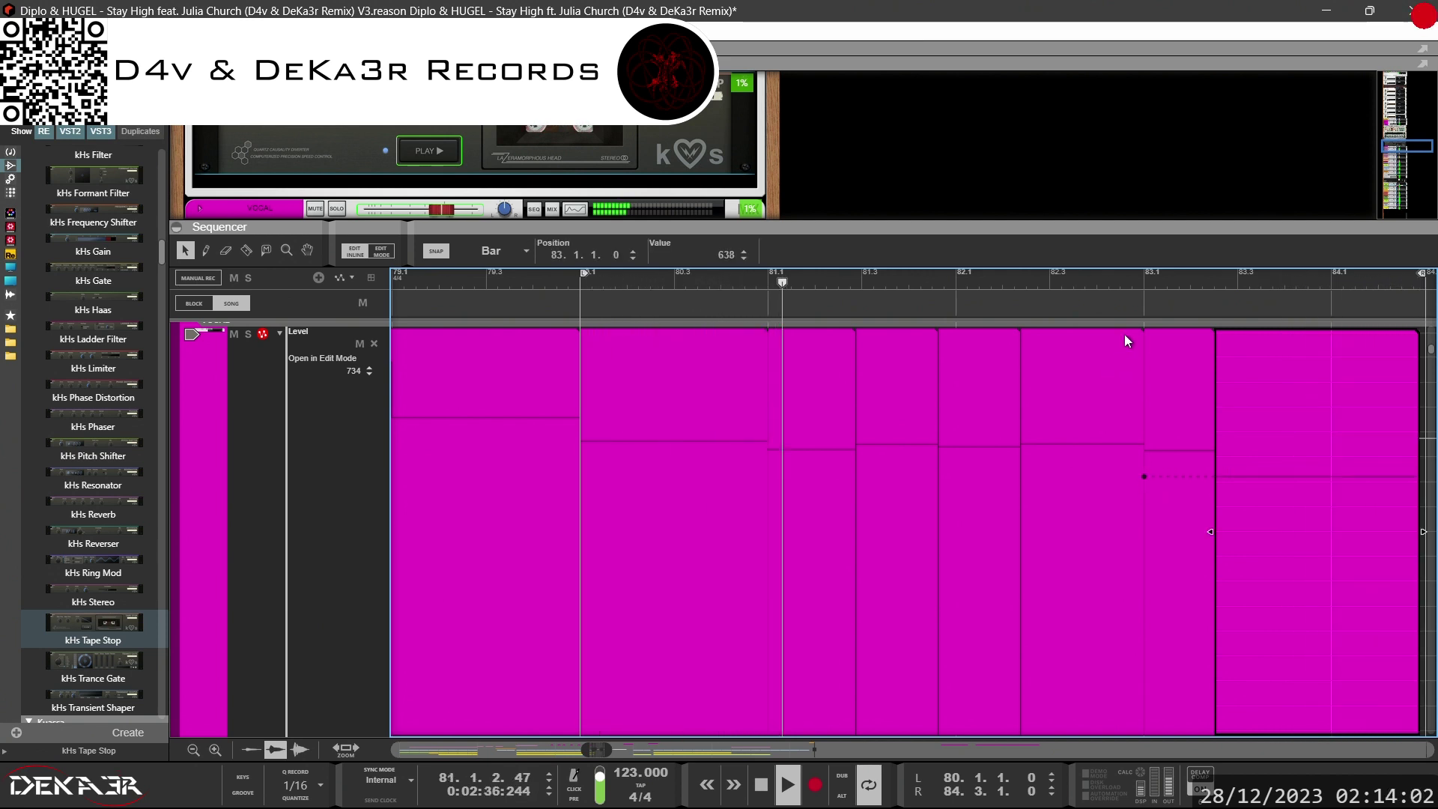
click(1124, 286)
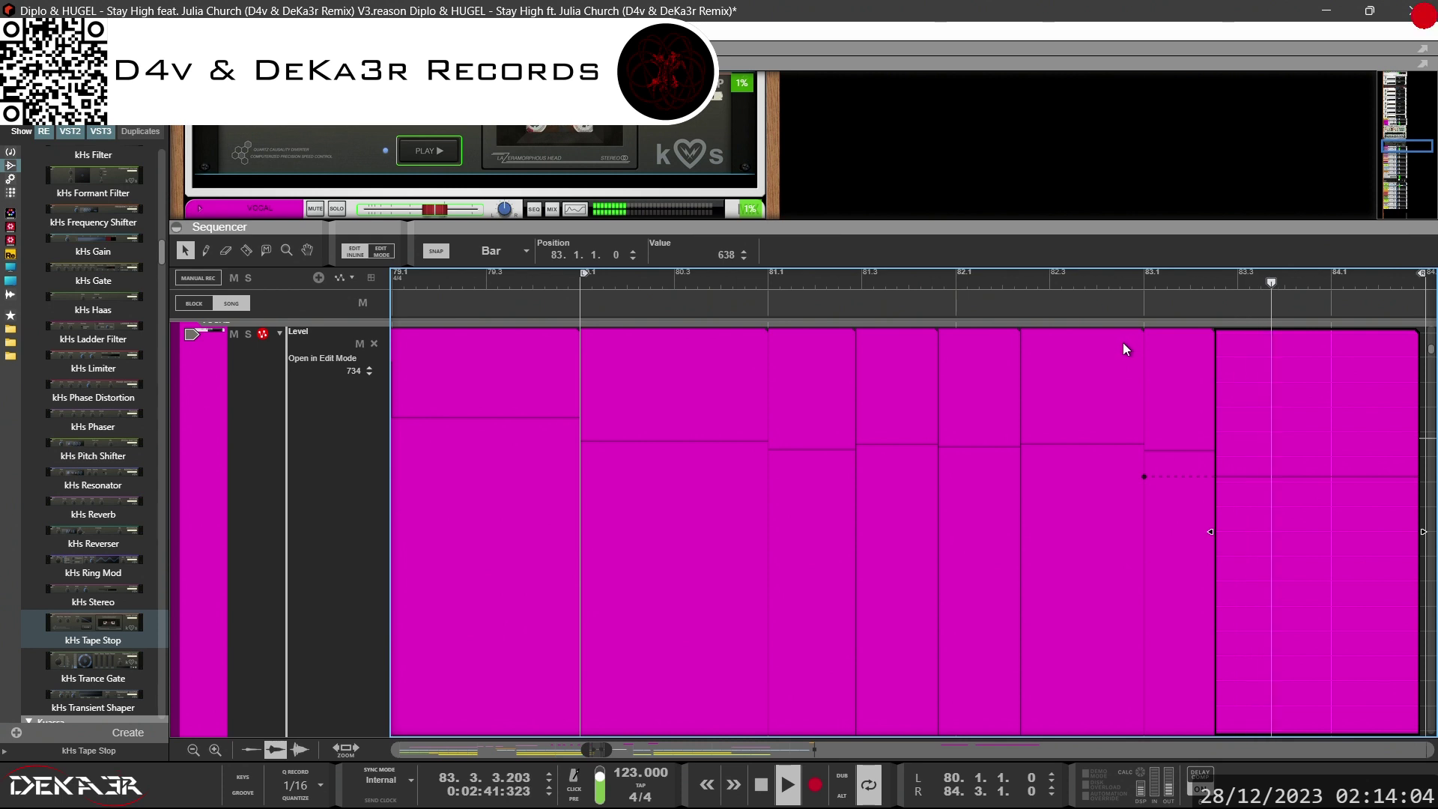
drag(1144, 475, 1141, 479)
click(1126, 279)
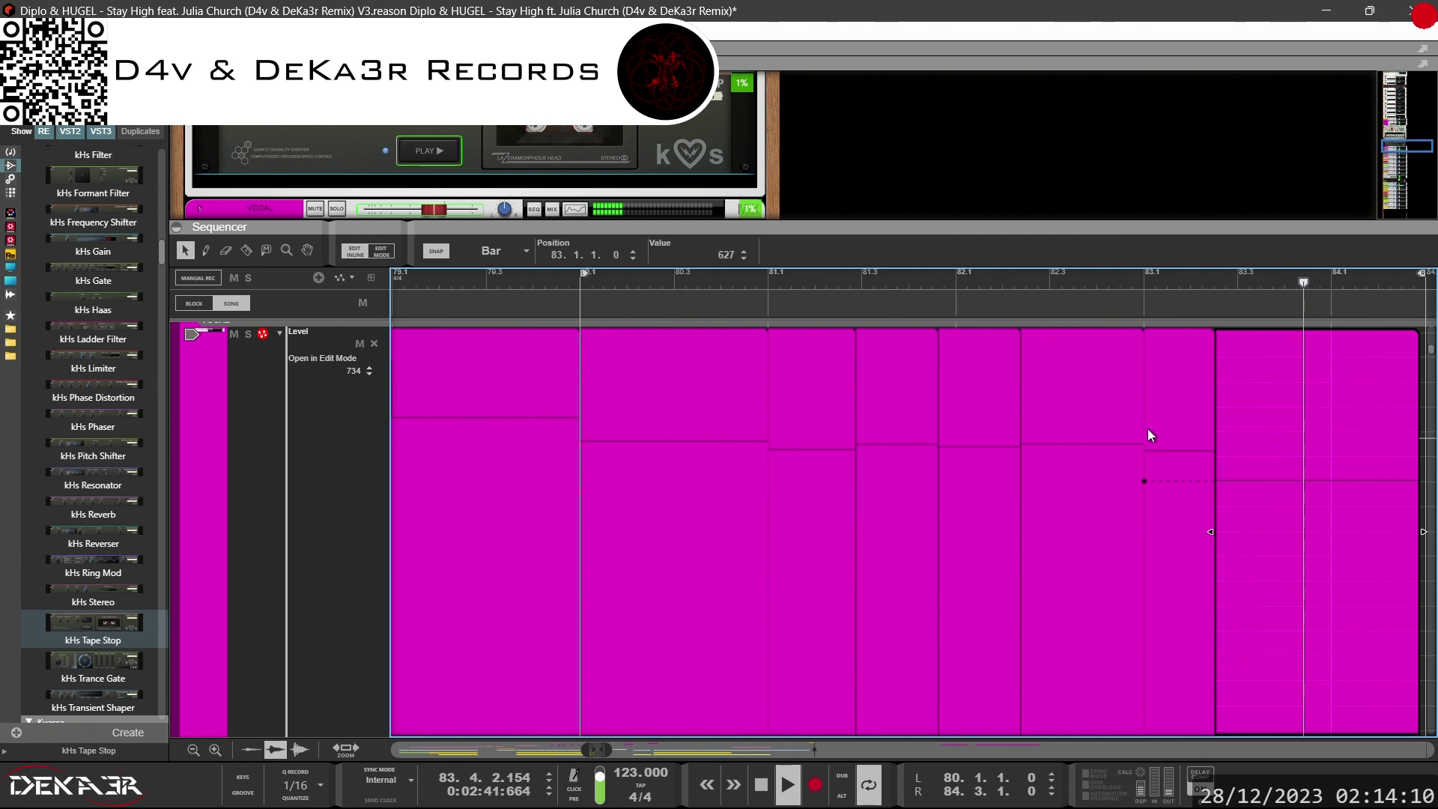
click(1141, 485)
drag(1143, 483, 1142, 488)
click(1119, 281)
key(space)
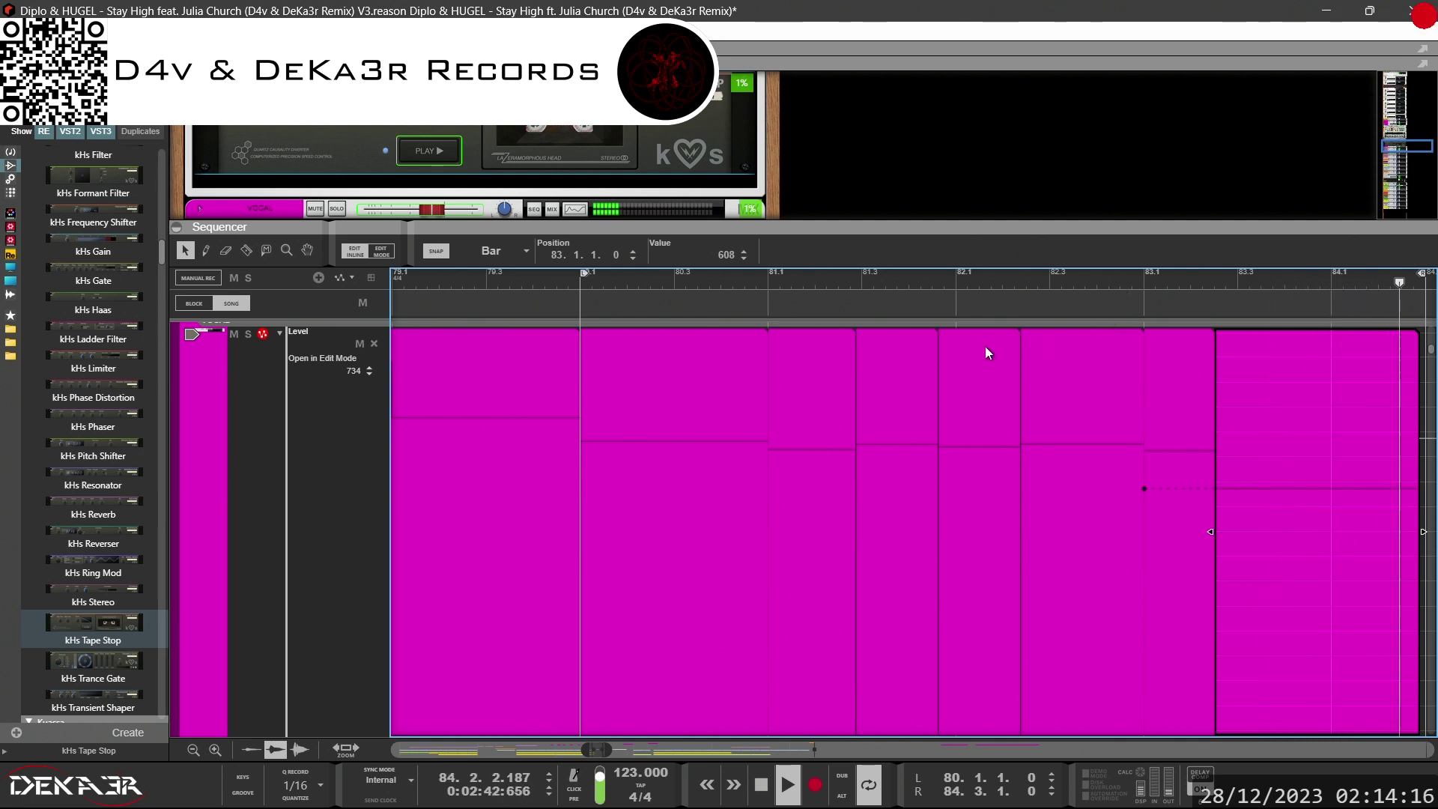
Replay from before bar 80, leave clip editing, and join all VOCAL level automation clips from bar 80 to their end after bar 84
drag(605, 751, 578, 750)
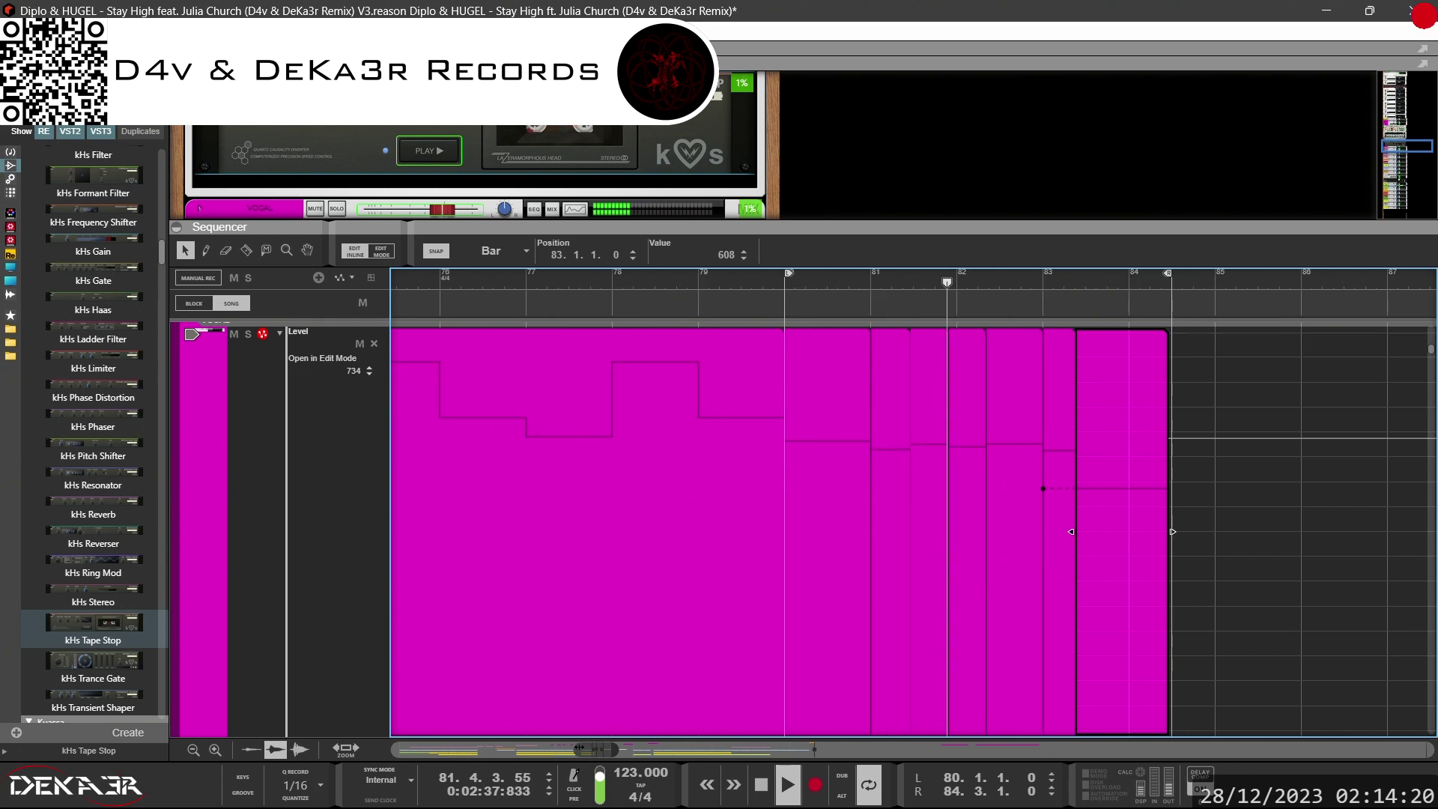
click(665, 284)
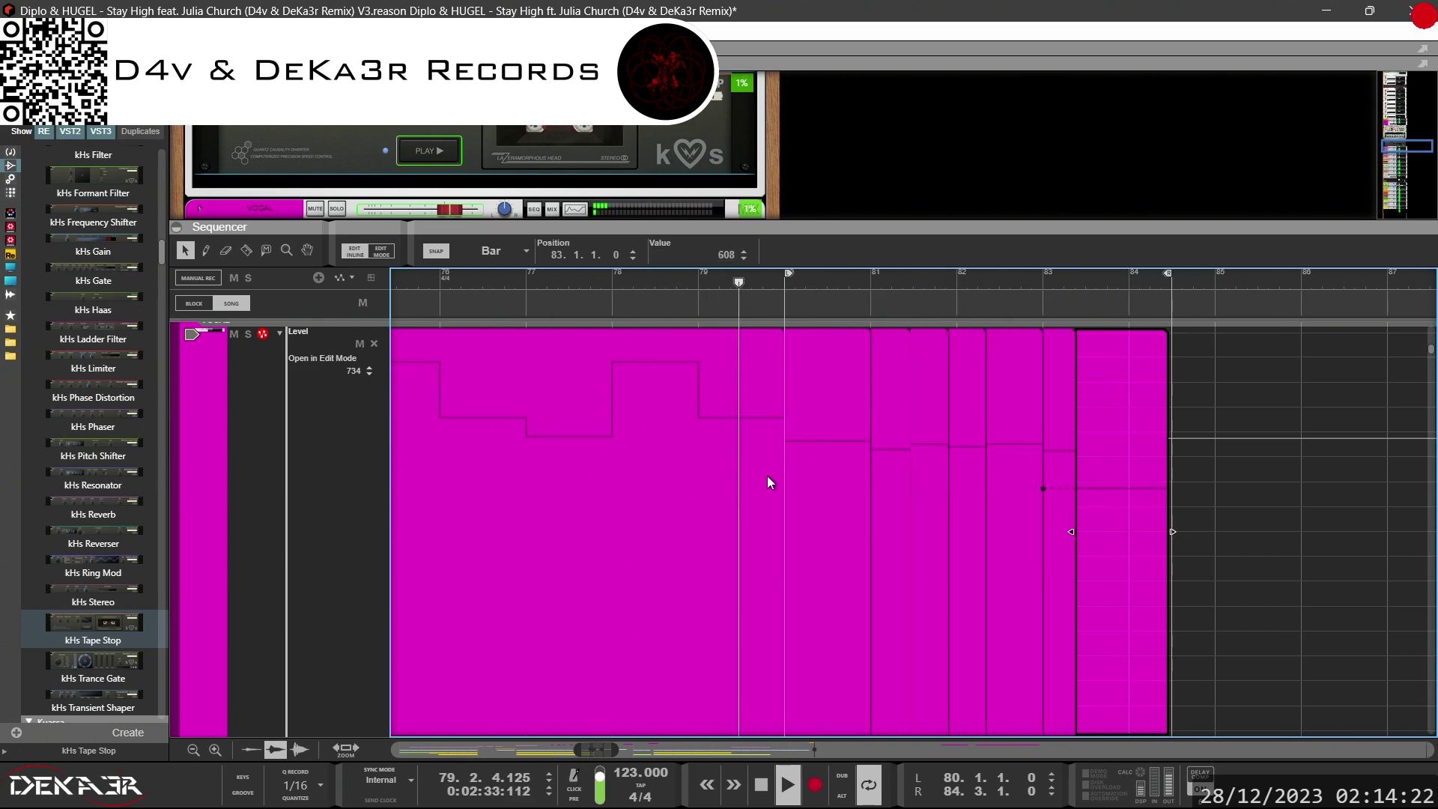
scroll(936, 485, down, 2)
key(ctrl+e)
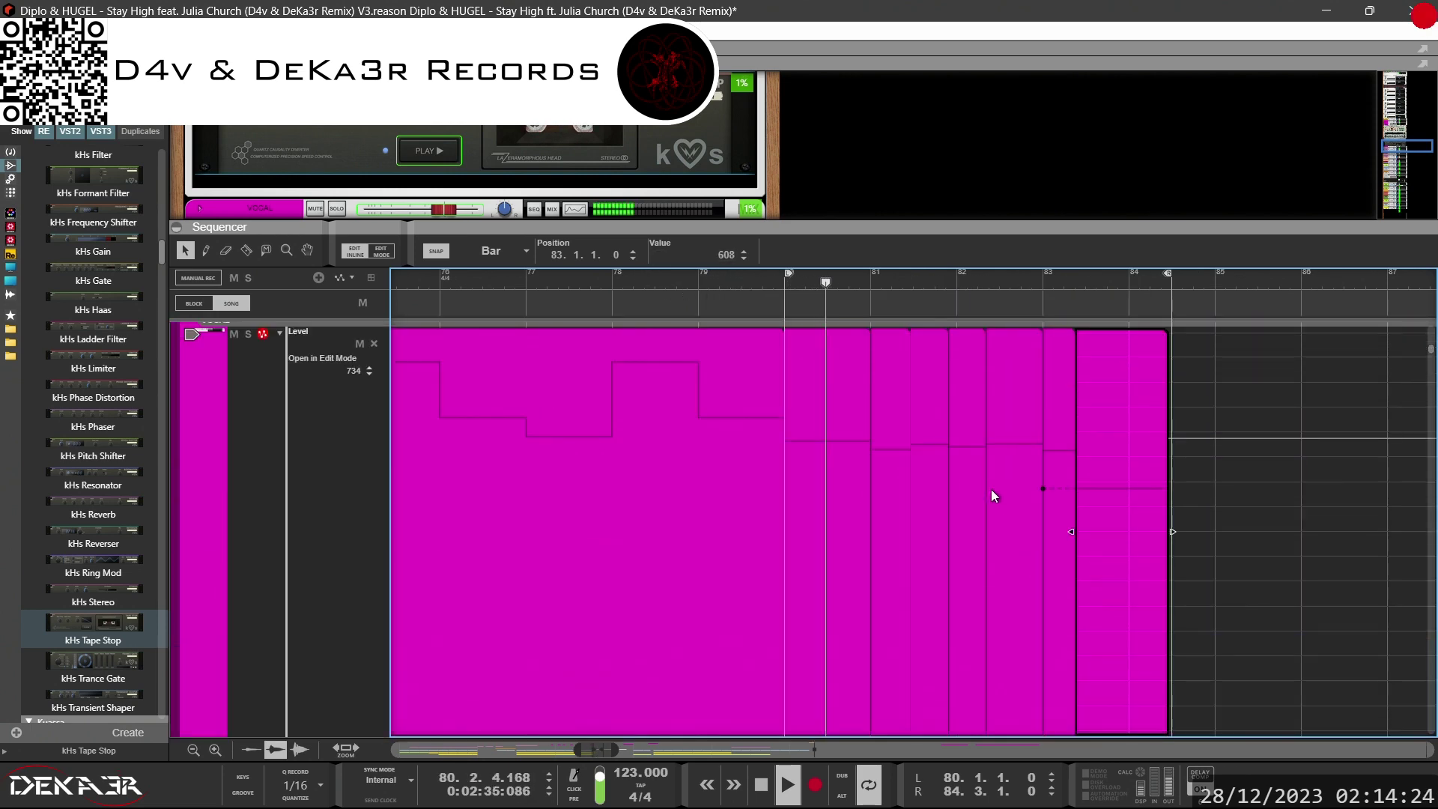
scroll(1228, 457, up, 4)
drag(1205, 564, 849, 631)
right_click(849, 631)
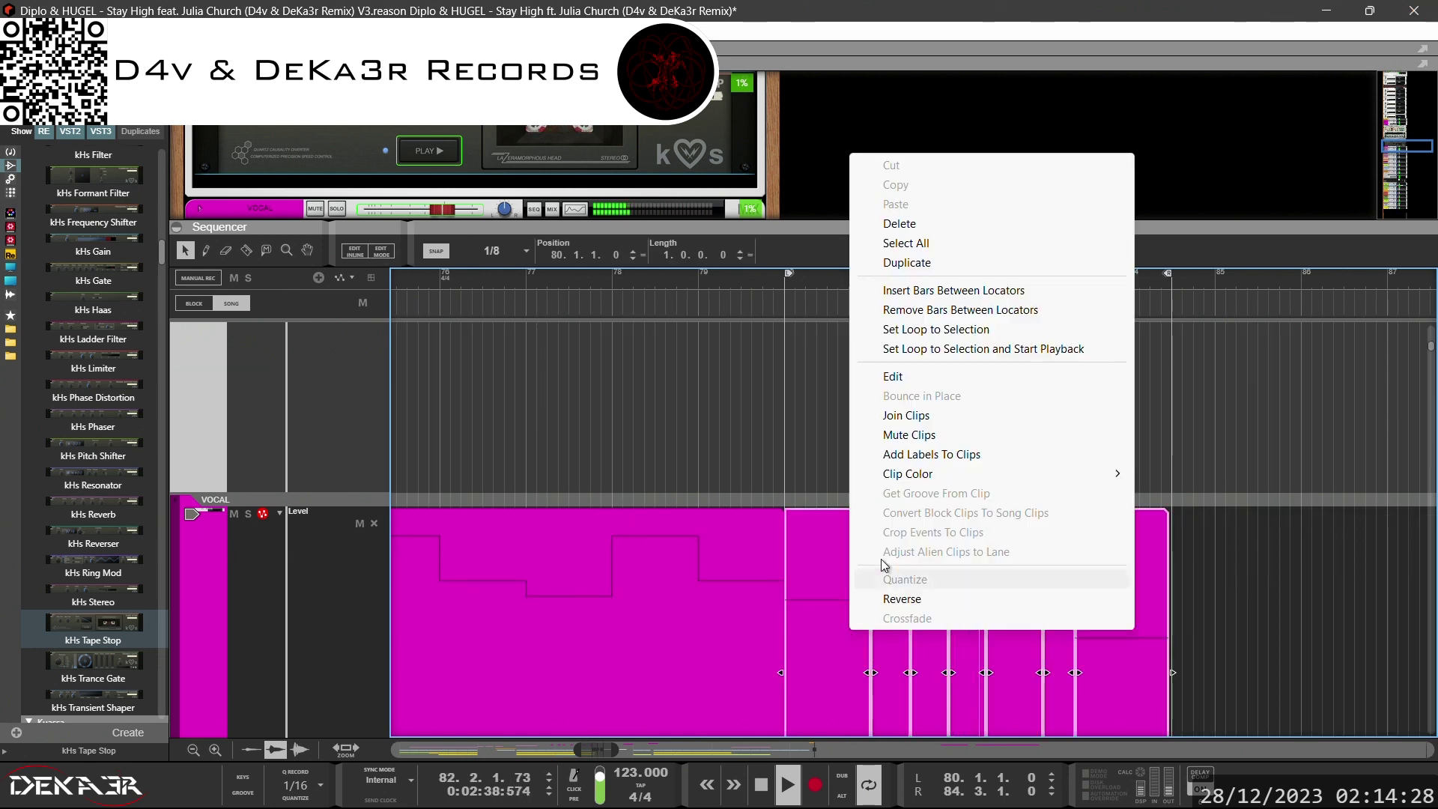
click(918, 417)
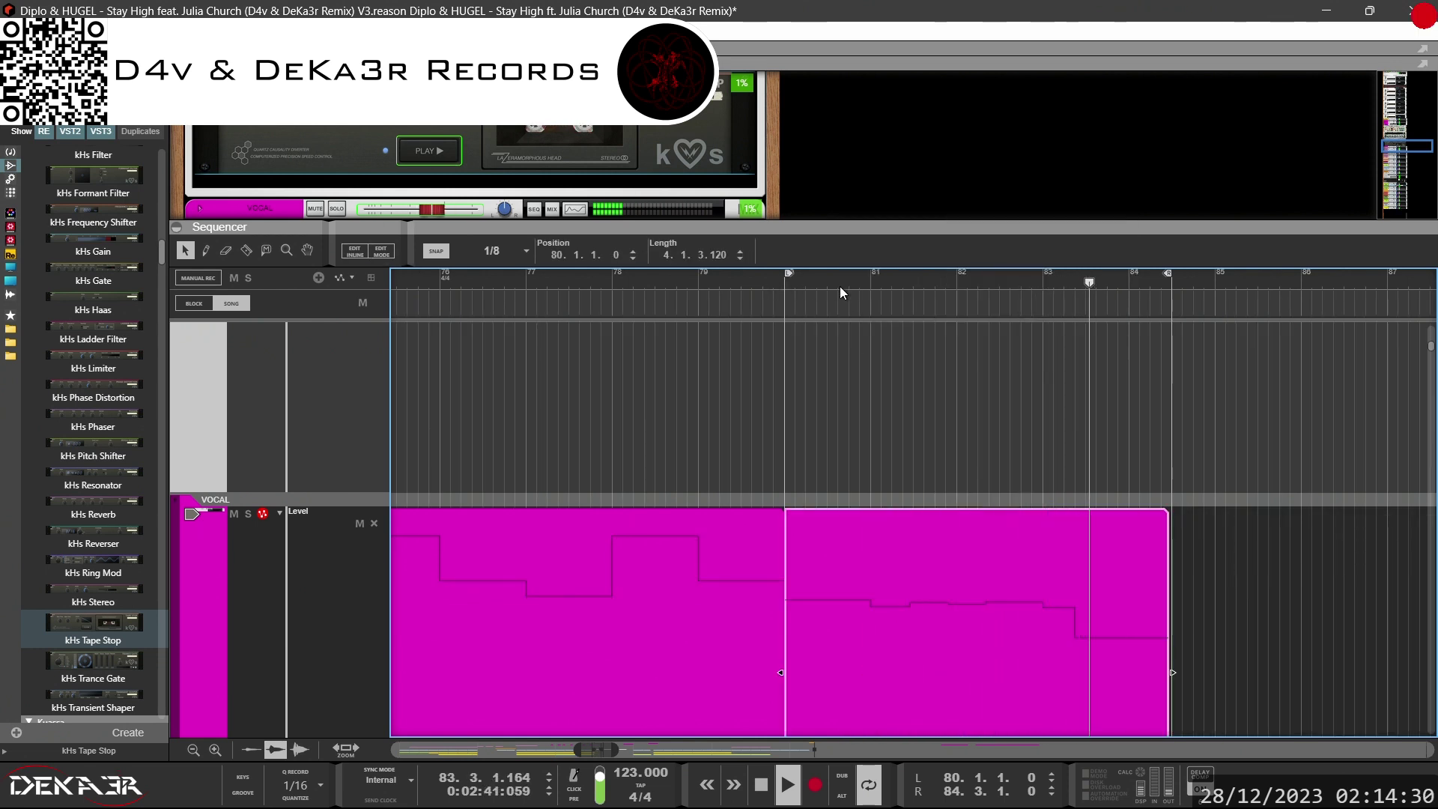
In the joined level clip, delete the upper automation point at bar 81 and bend the line between bars 80 and 81 downward
double_click(917, 568)
scroll(915, 565, up, 1)
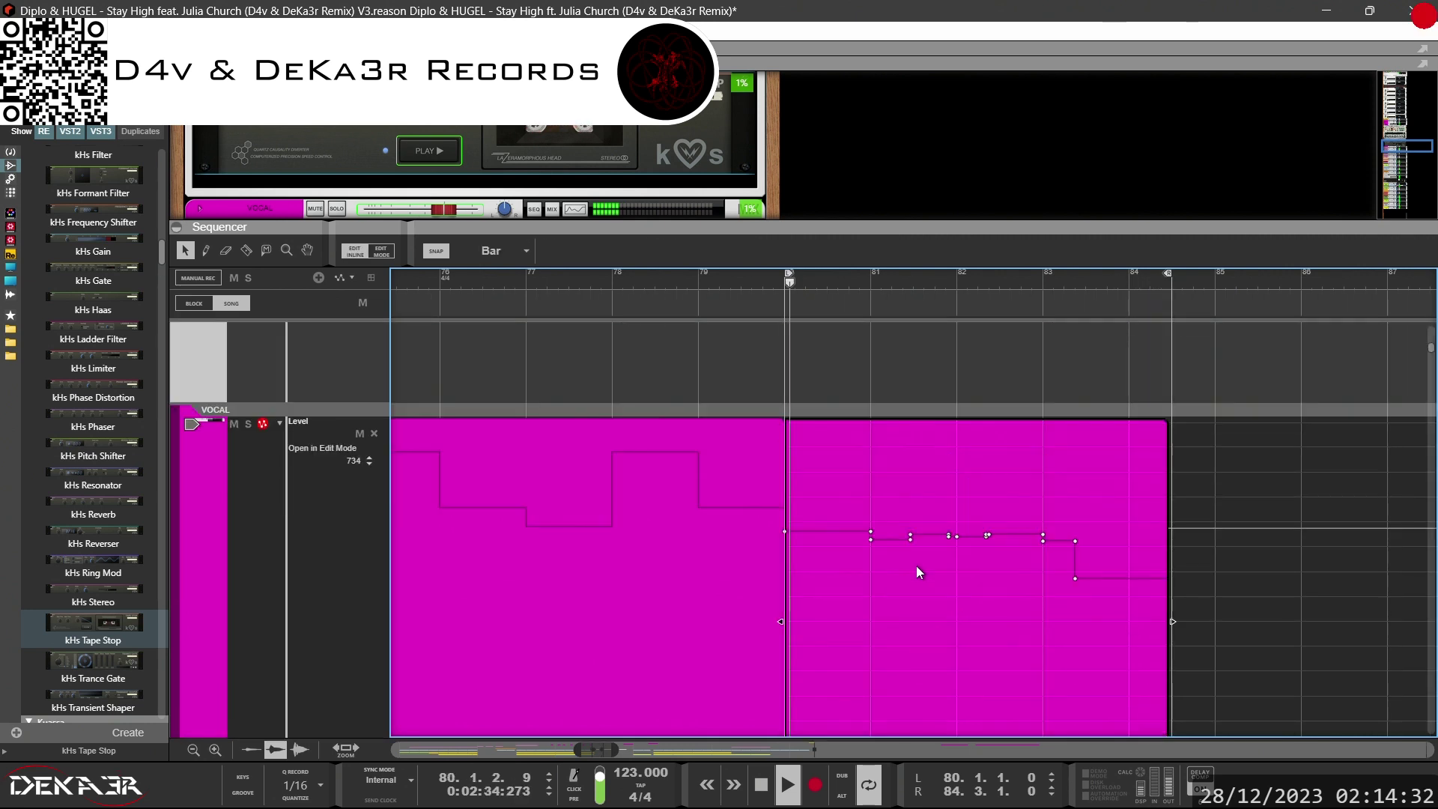
click(870, 530)
key(Delete)
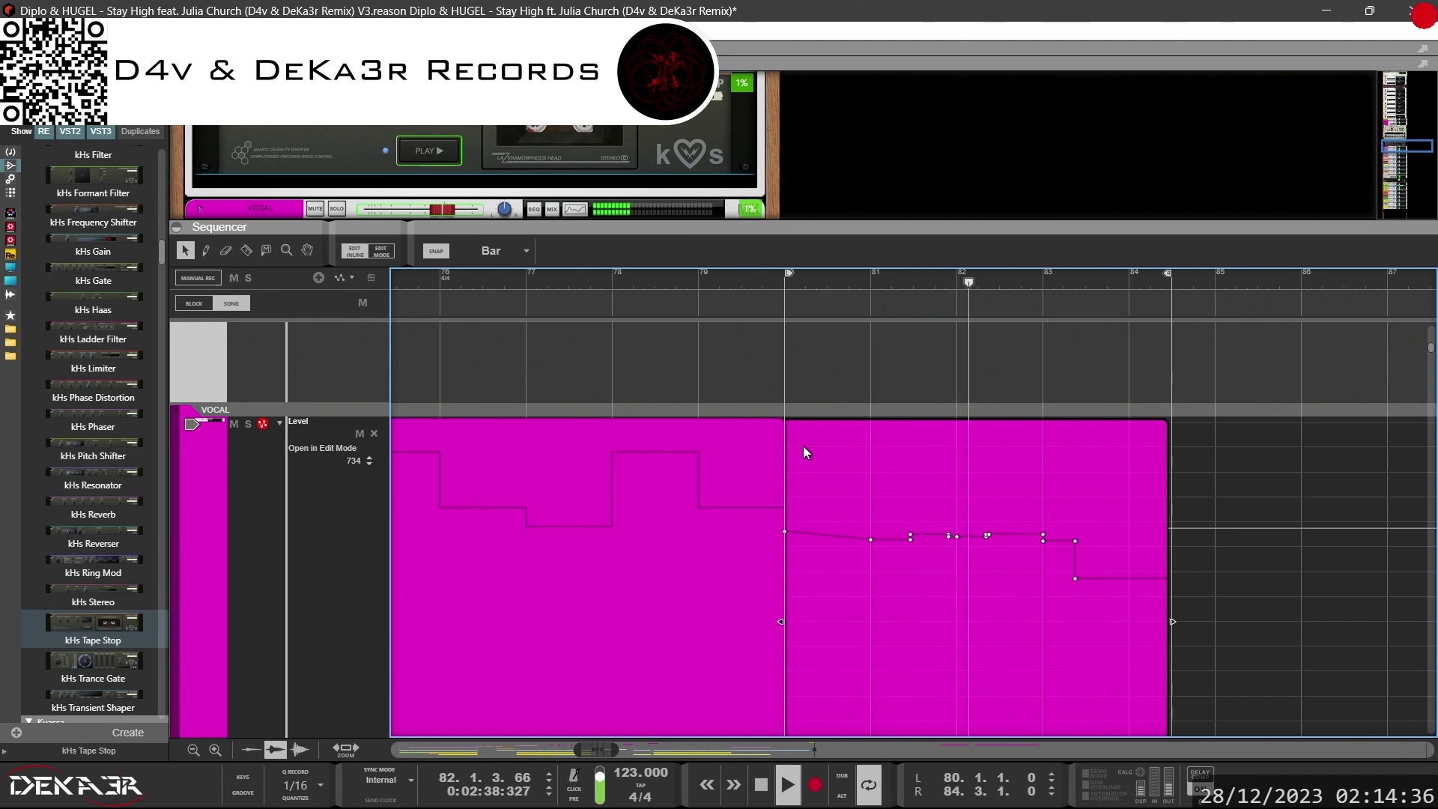
click(786, 288)
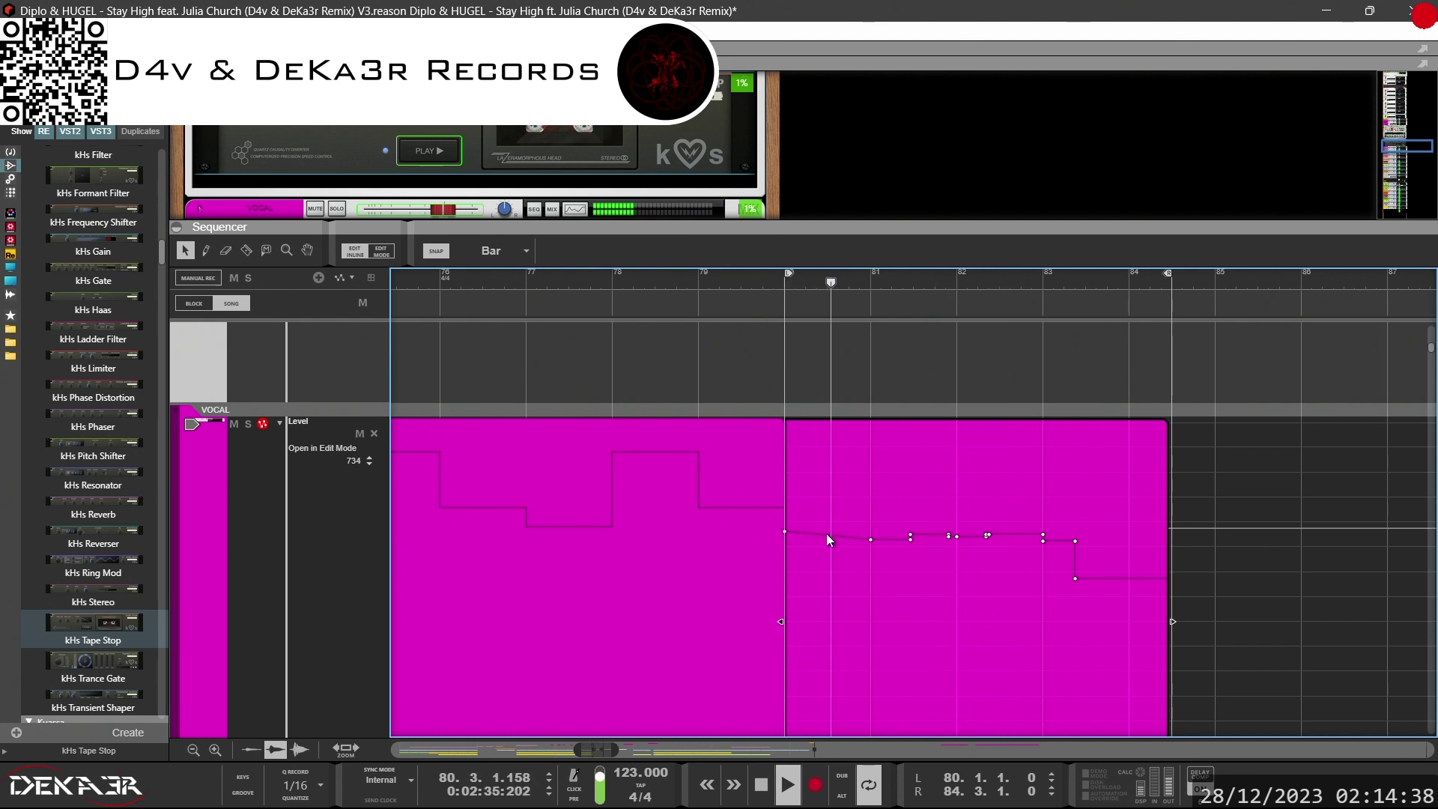
drag(826, 535, 828, 560)
click(788, 289)
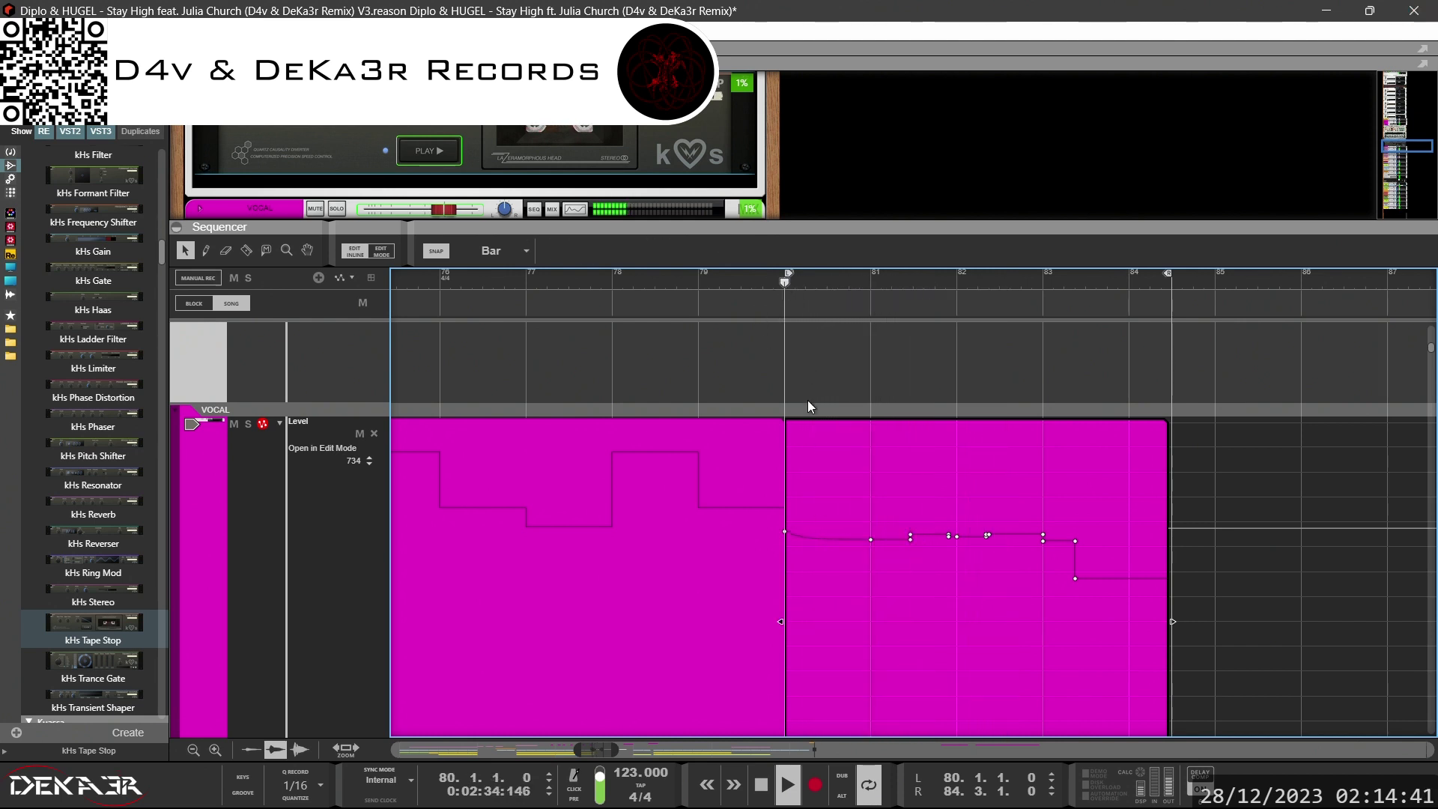
Delete the lower automation point just before 81.3 and bend the line rising to it from bar 81 upward
click(909, 537)
key(Delete)
click(778, 284)
drag(889, 537, 888, 511)
click(888, 512)
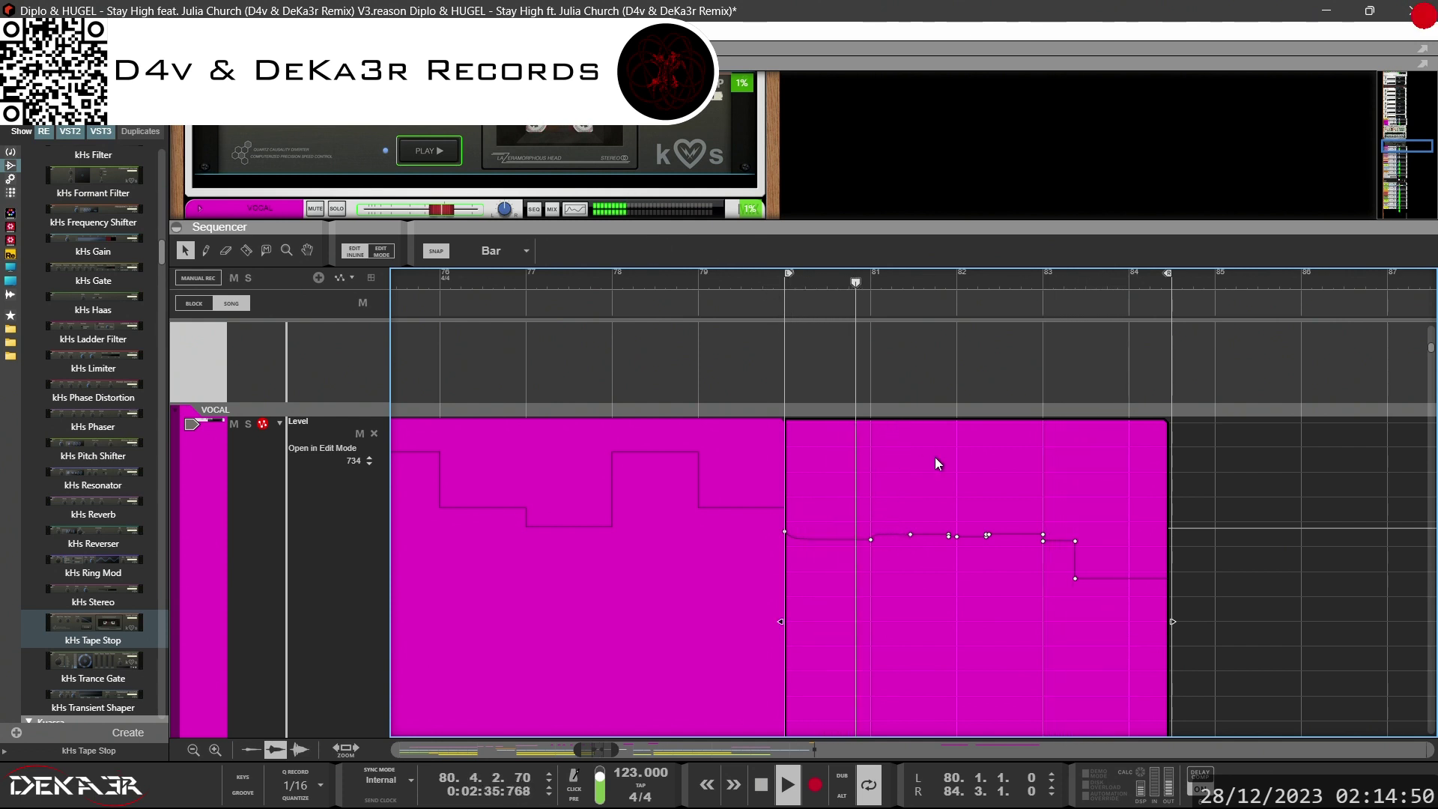
Delete the upper point just before bar 82, curve the line leading there upward, and delete the extra point at bar 82
click(949, 534)
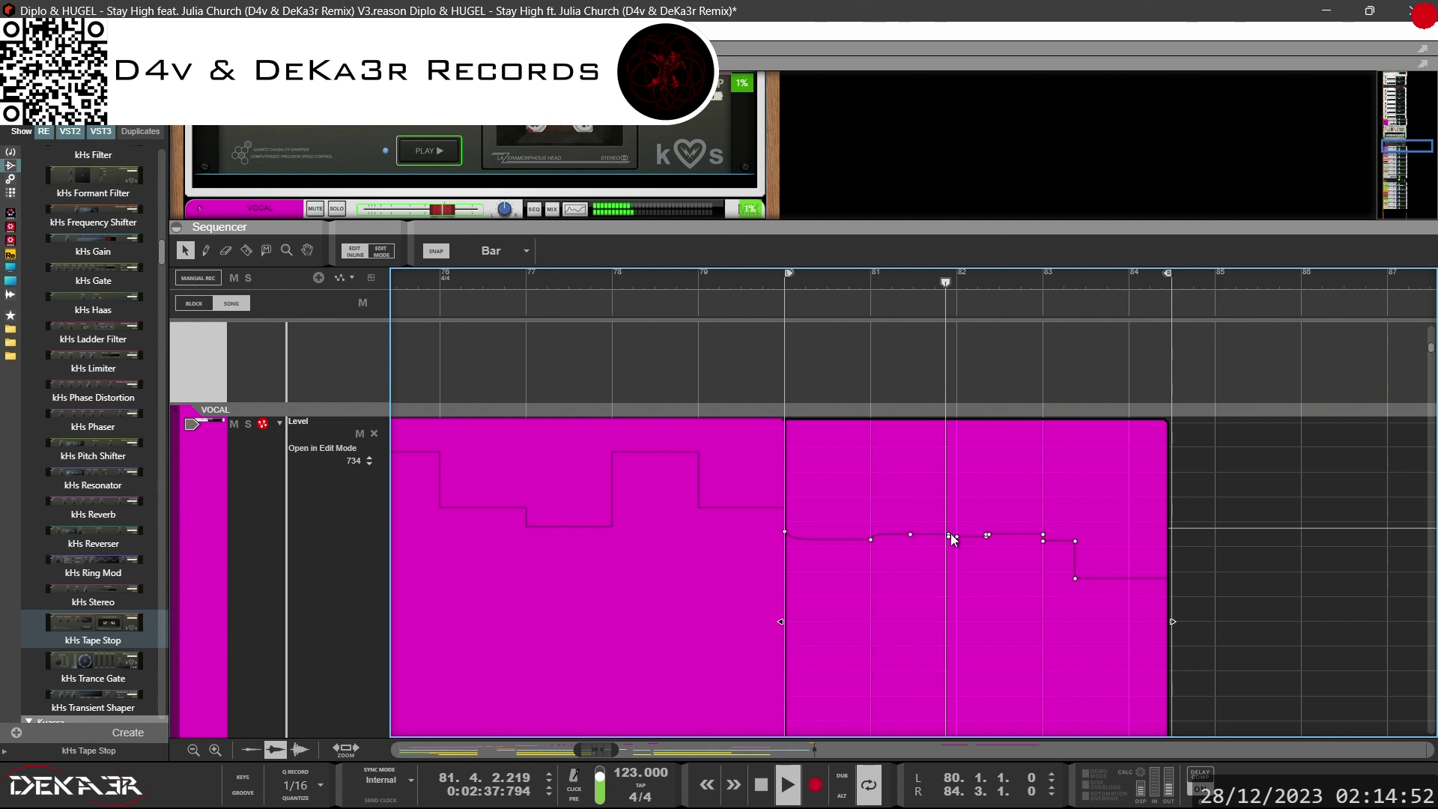
key(Delete)
drag(937, 536, 937, 527)
click(960, 421)
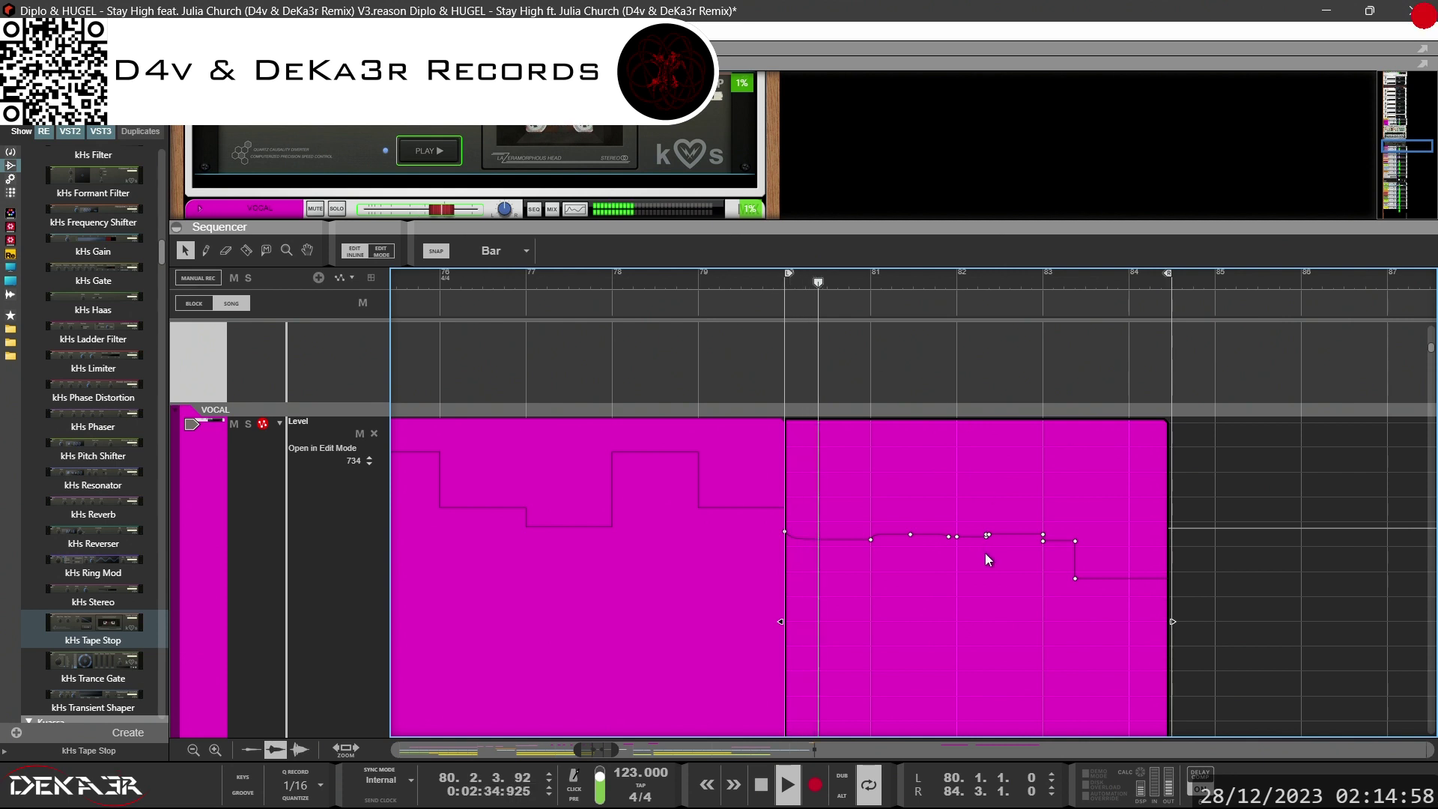
drag(954, 554, 962, 555)
key(Delete)
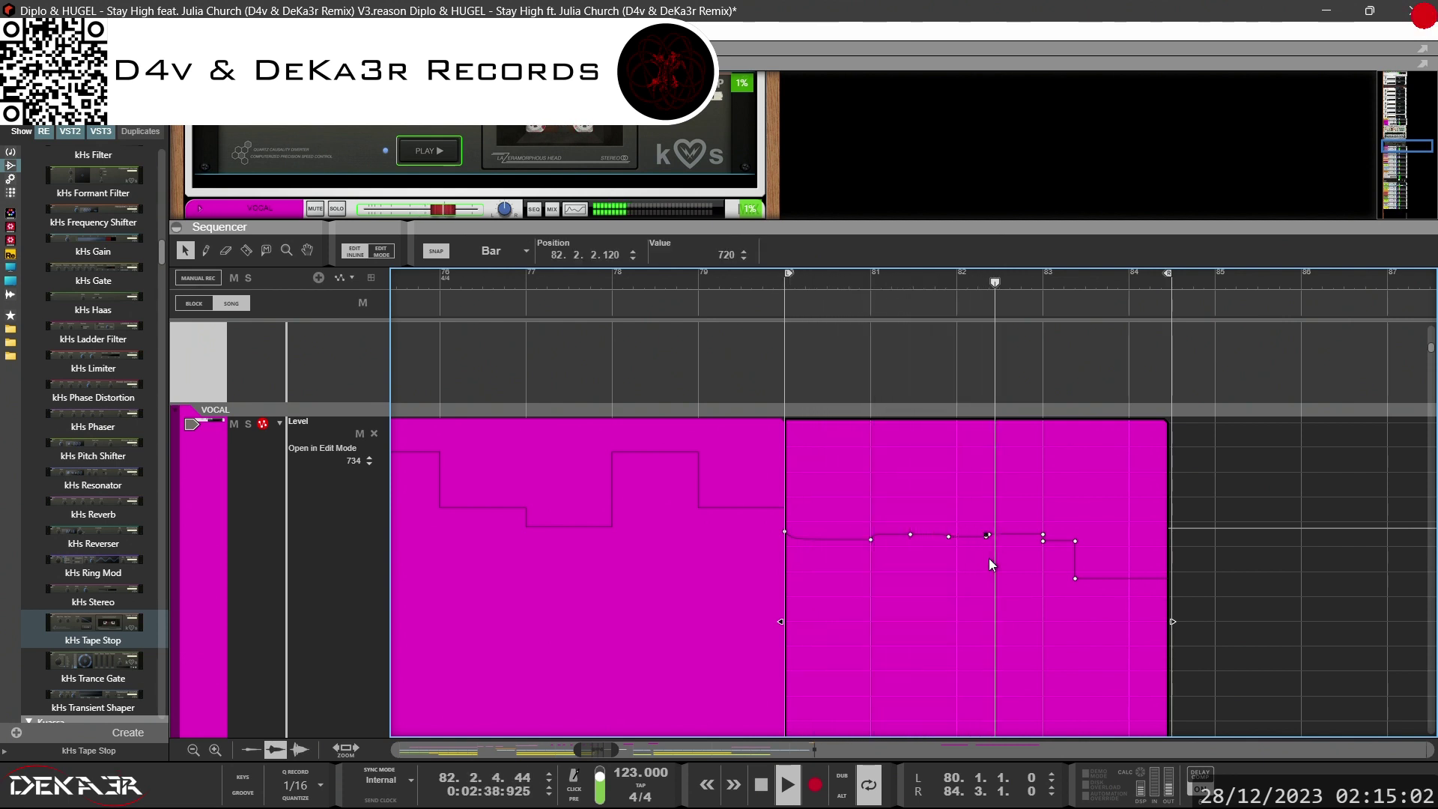
Delete the lower automation point at 82.2.2.120 and bend the line leading to the remaining point beside it
click(985, 537)
key(Delete)
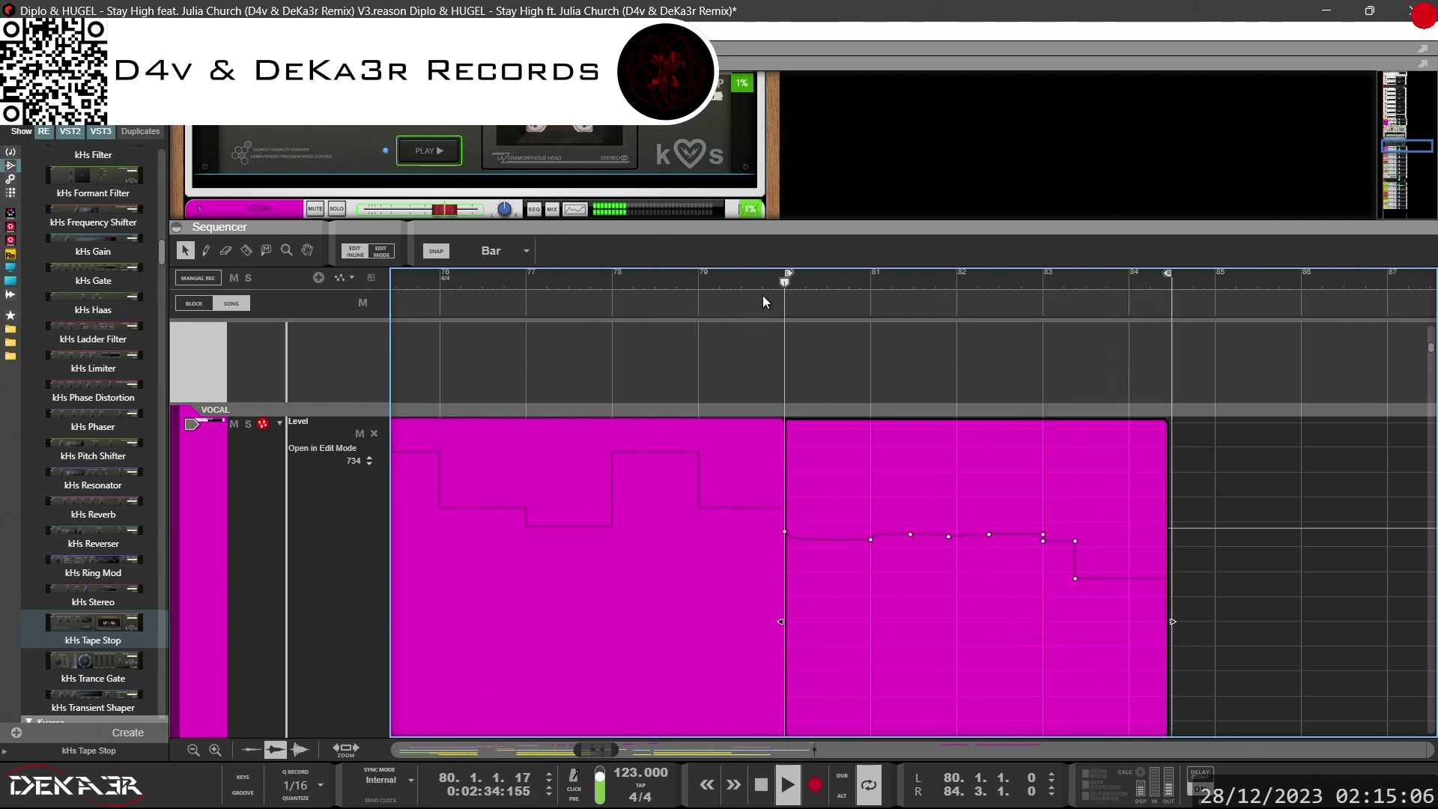
drag(964, 536, 965, 575)
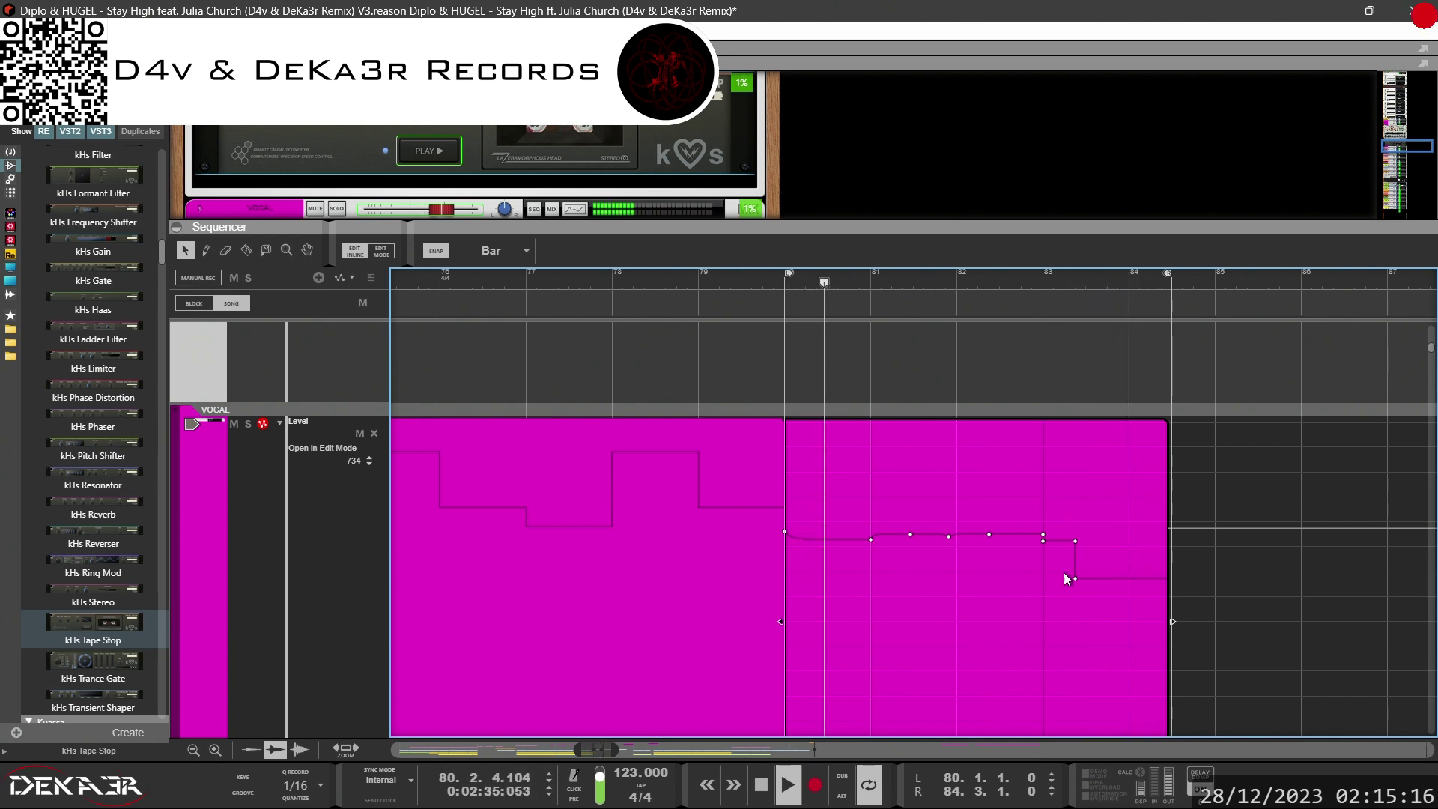
Delete the upper automation point at bar 83 and bend the line leading to the lower point there upward
mouse_move(614, 748)
mouse_down()
mouse_move(579, 750)
mouse_move(592, 757)
mouse_up()
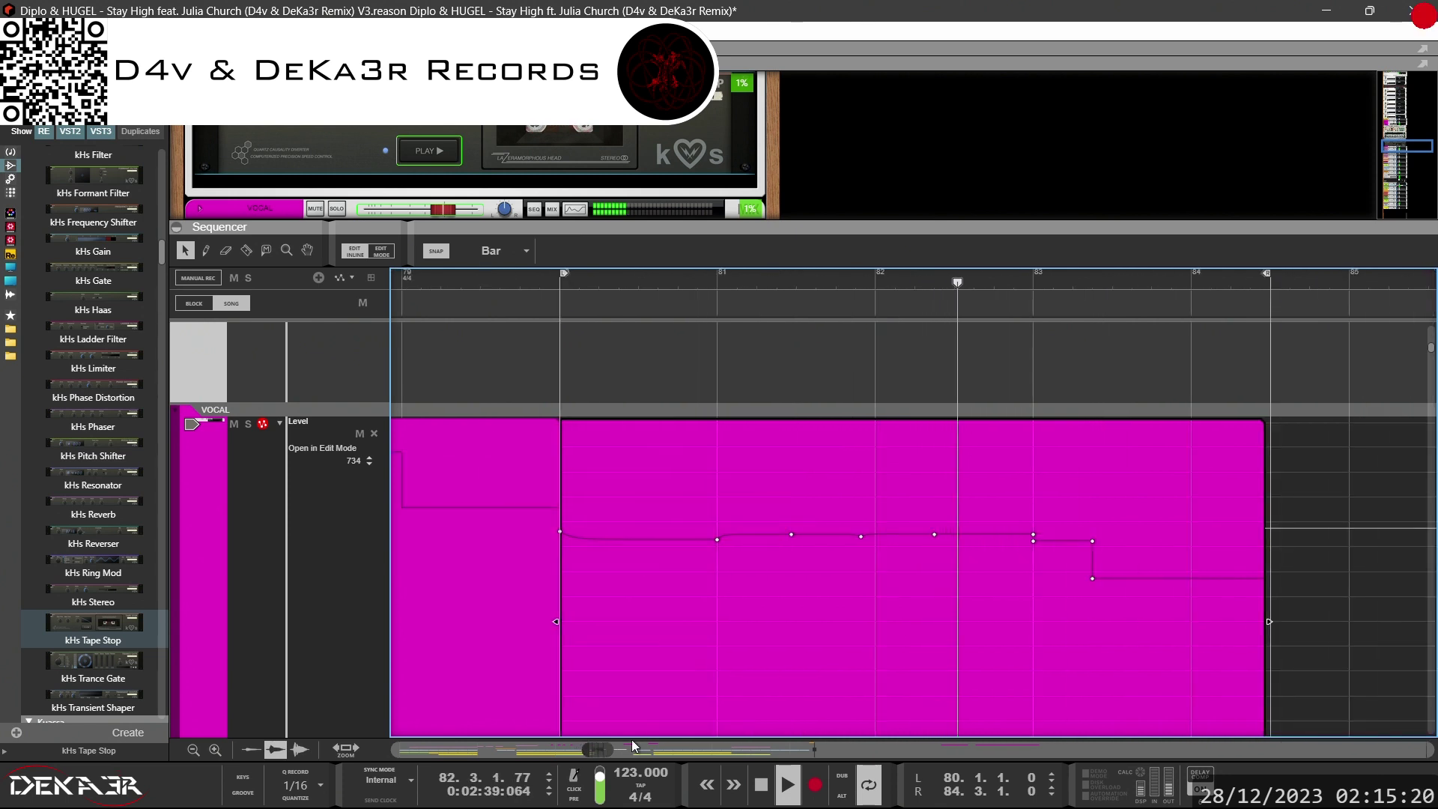
click(1032, 534)
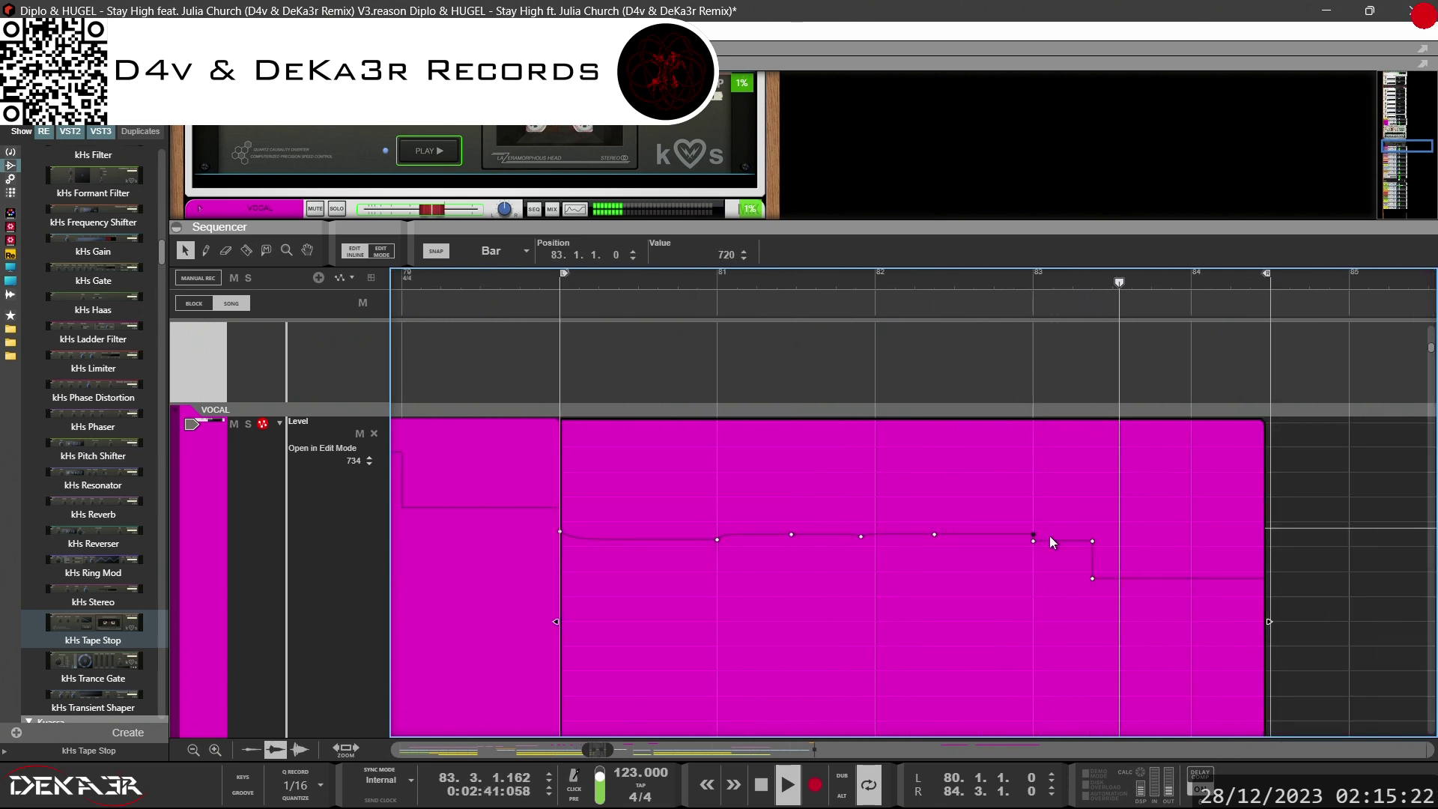
key(Delete)
drag(1013, 539, 1005, 470)
click(1120, 537)
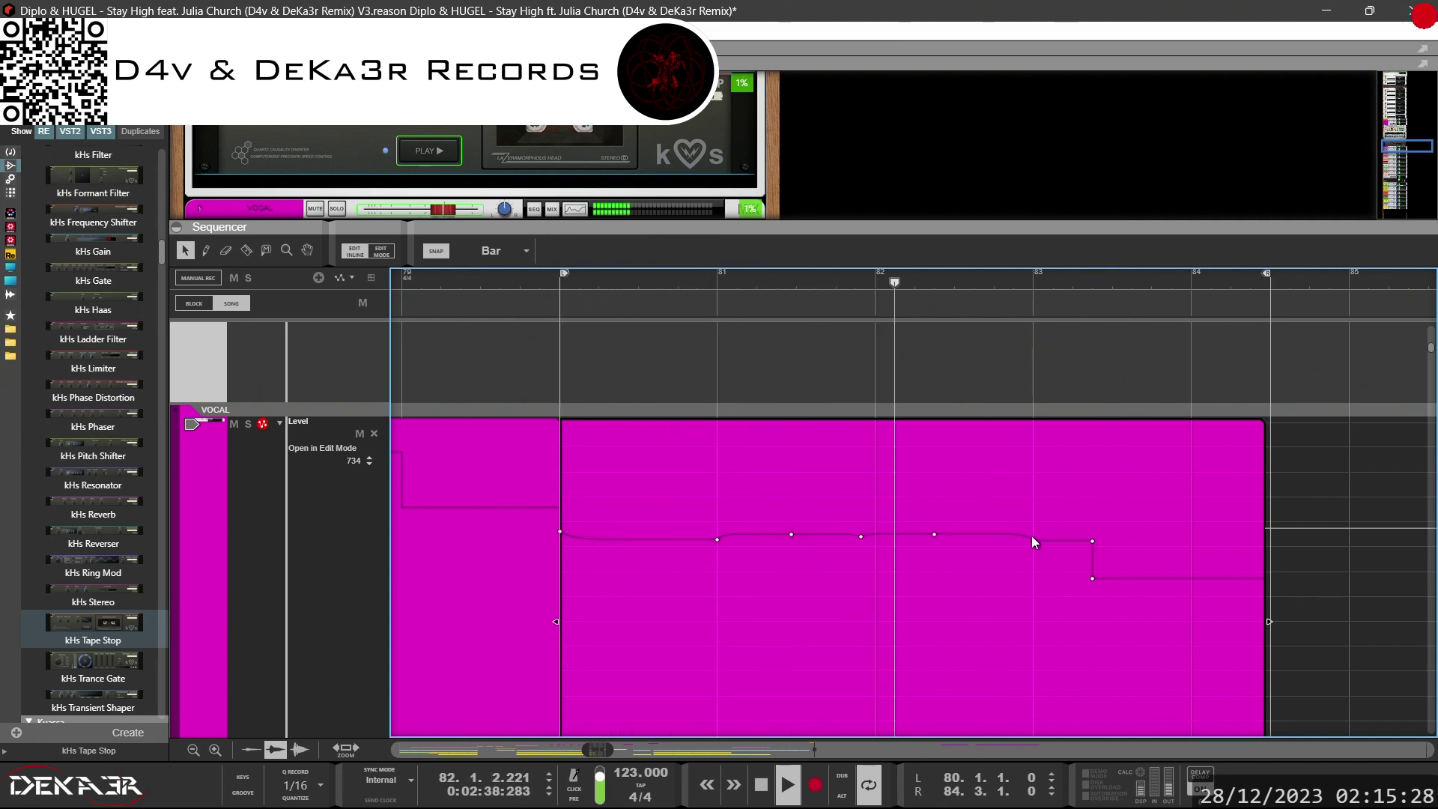
Delete the remaining point at bar 83 and the upper point near 83.2.3, and soften the curve falling to the lower point
drag(1029, 525, 1043, 556)
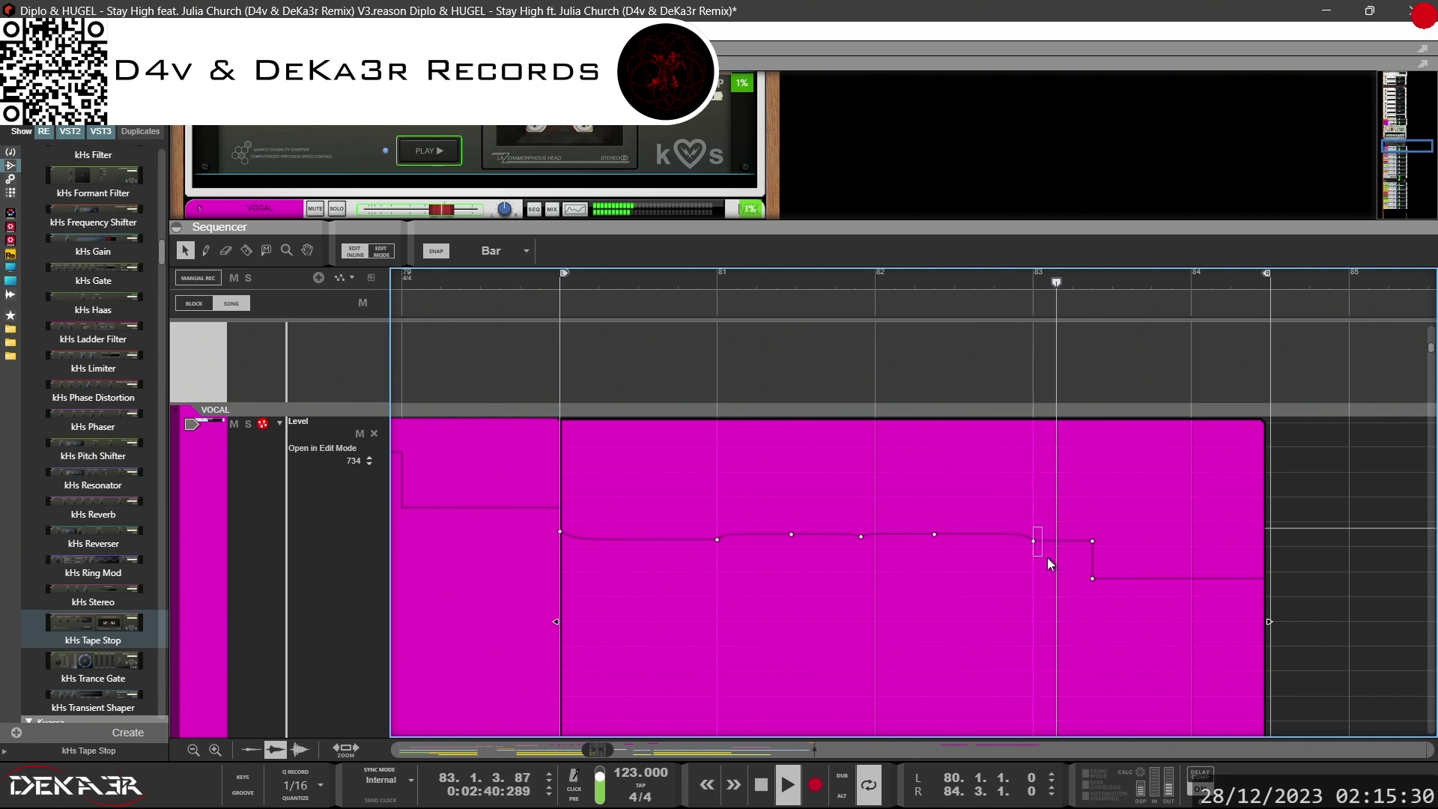
key(Delete)
double_click(1091, 539)
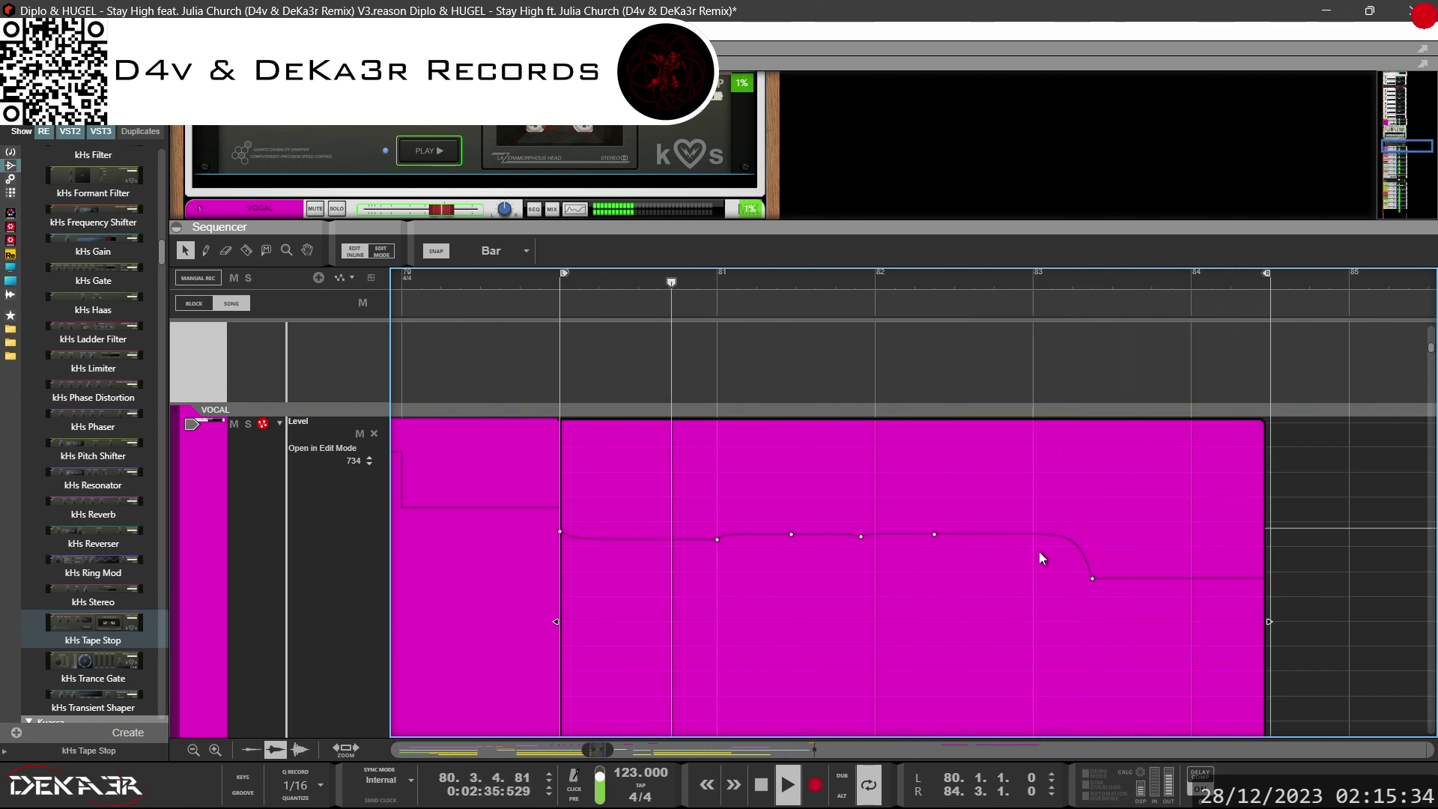
drag(1045, 535, 1046, 596)
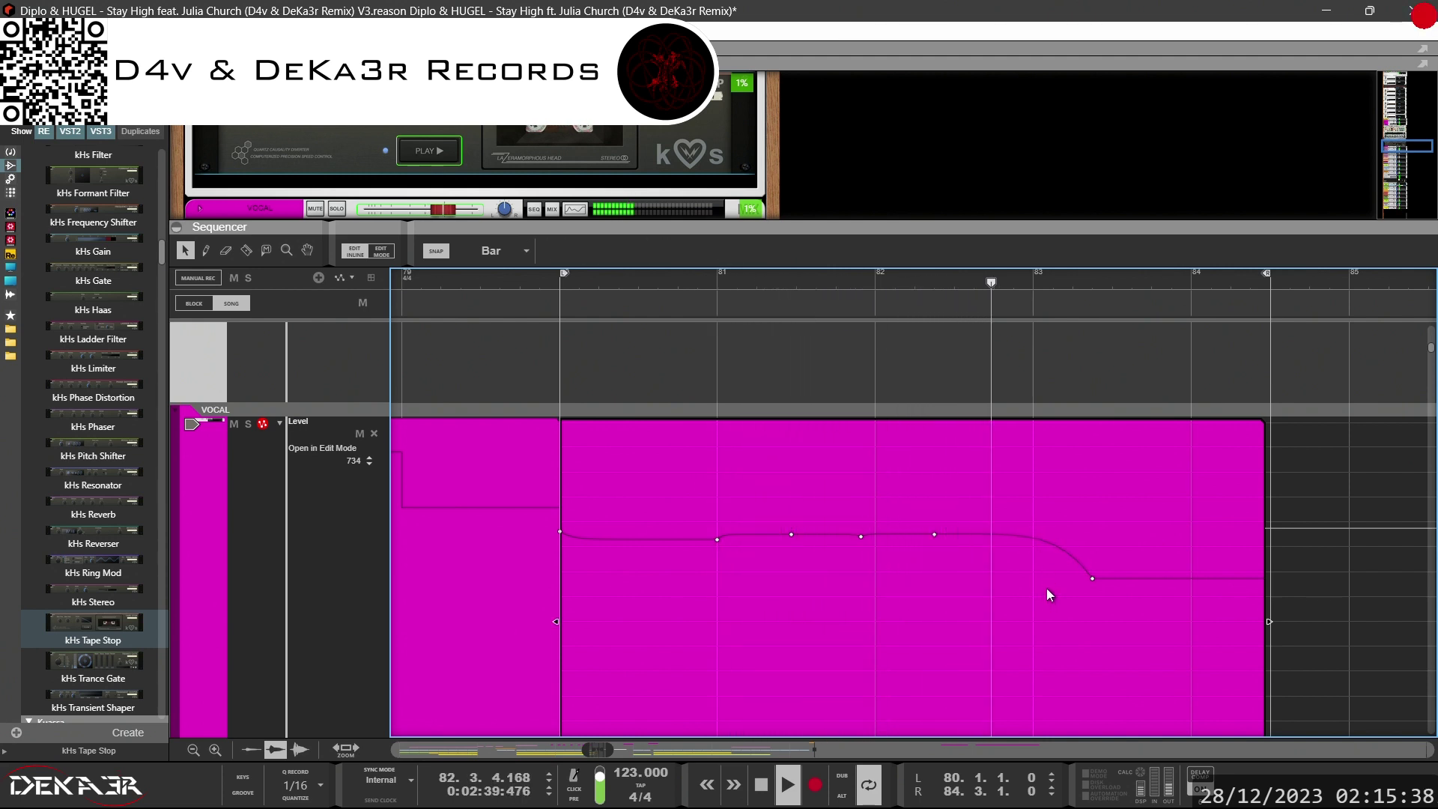
click(1220, 577)
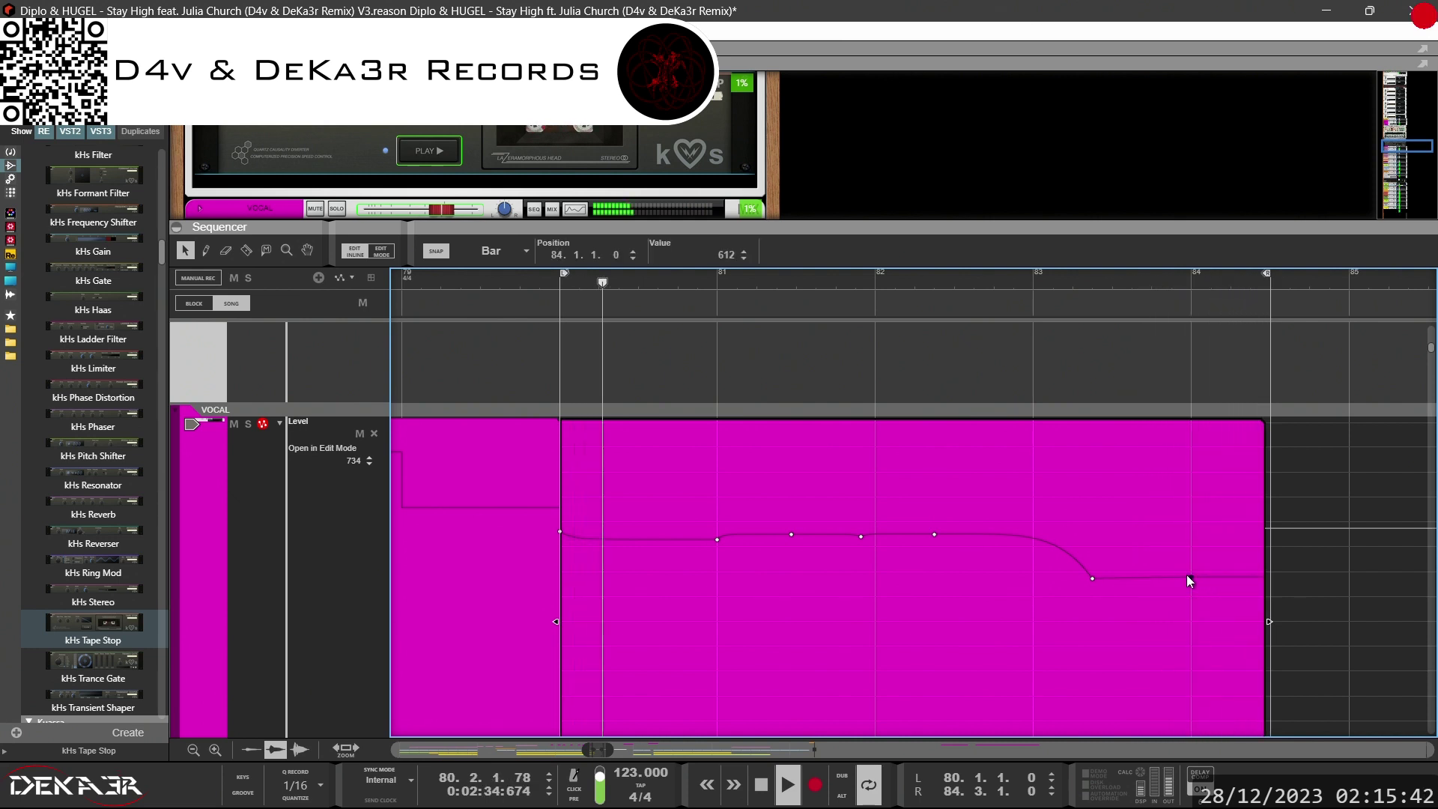
drag(1191, 577, 1237, 628)
scroll(1275, 627, down, 1)
drag(1184, 508, 1210, 566)
key(Delete)
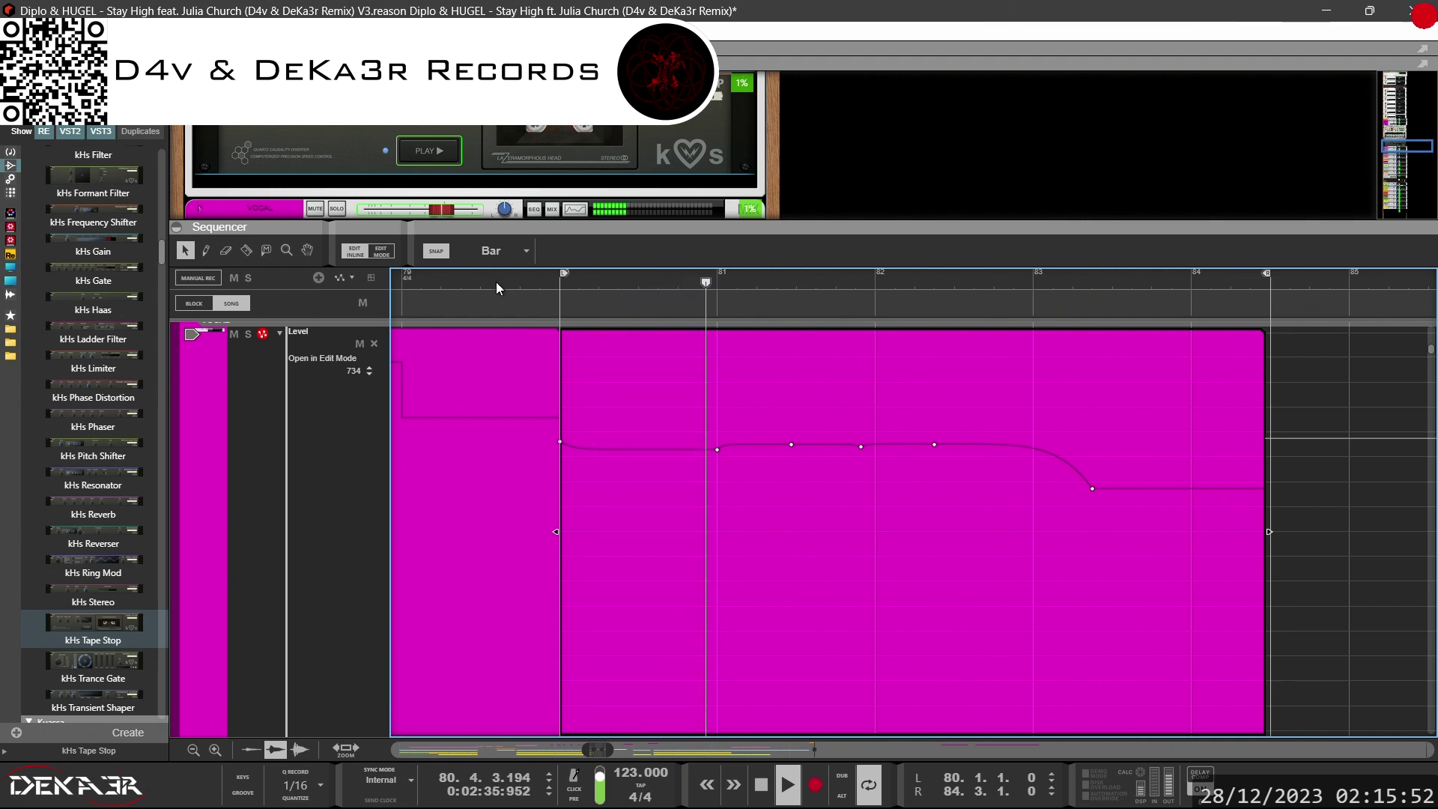
Set the snap to 1/16, add an automation point at 84.2.4 near the clip's end, and lower it to 315
click(494, 250)
click(514, 387)
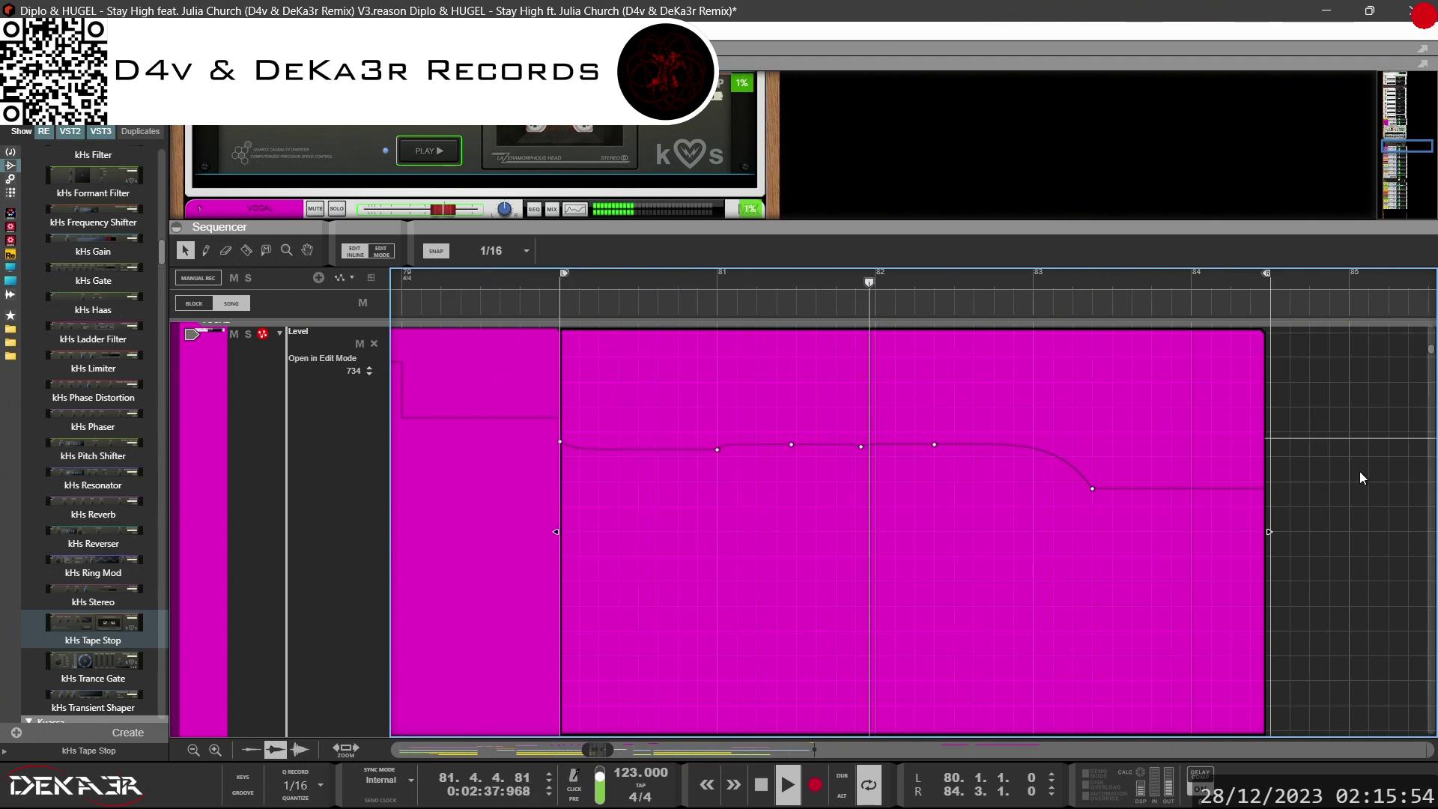
click(1259, 488)
drag(1259, 489, 1259, 604)
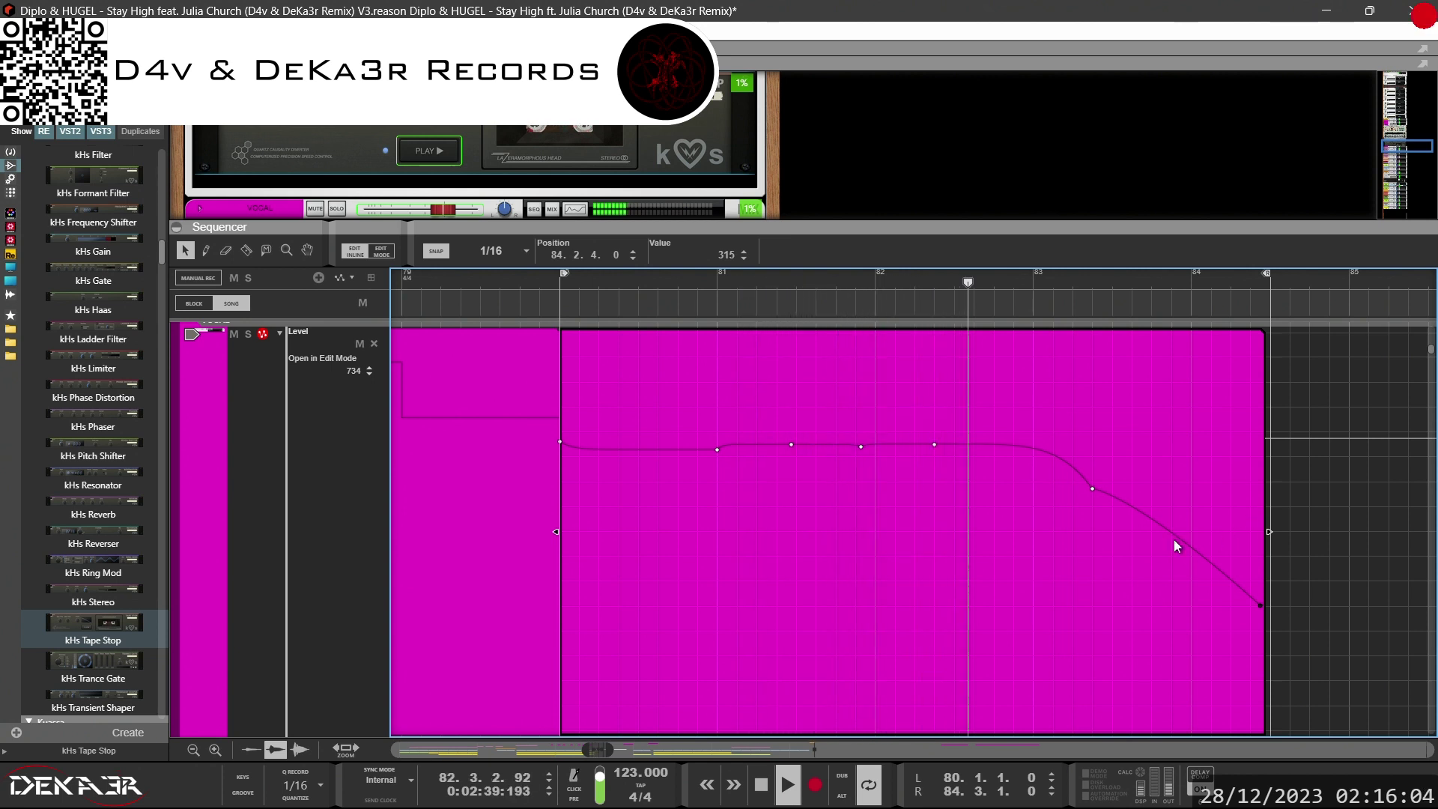
Bend the line falling to the end point downward, raise that point to 366, and leave clip editing
drag(1181, 543, 1252, 603)
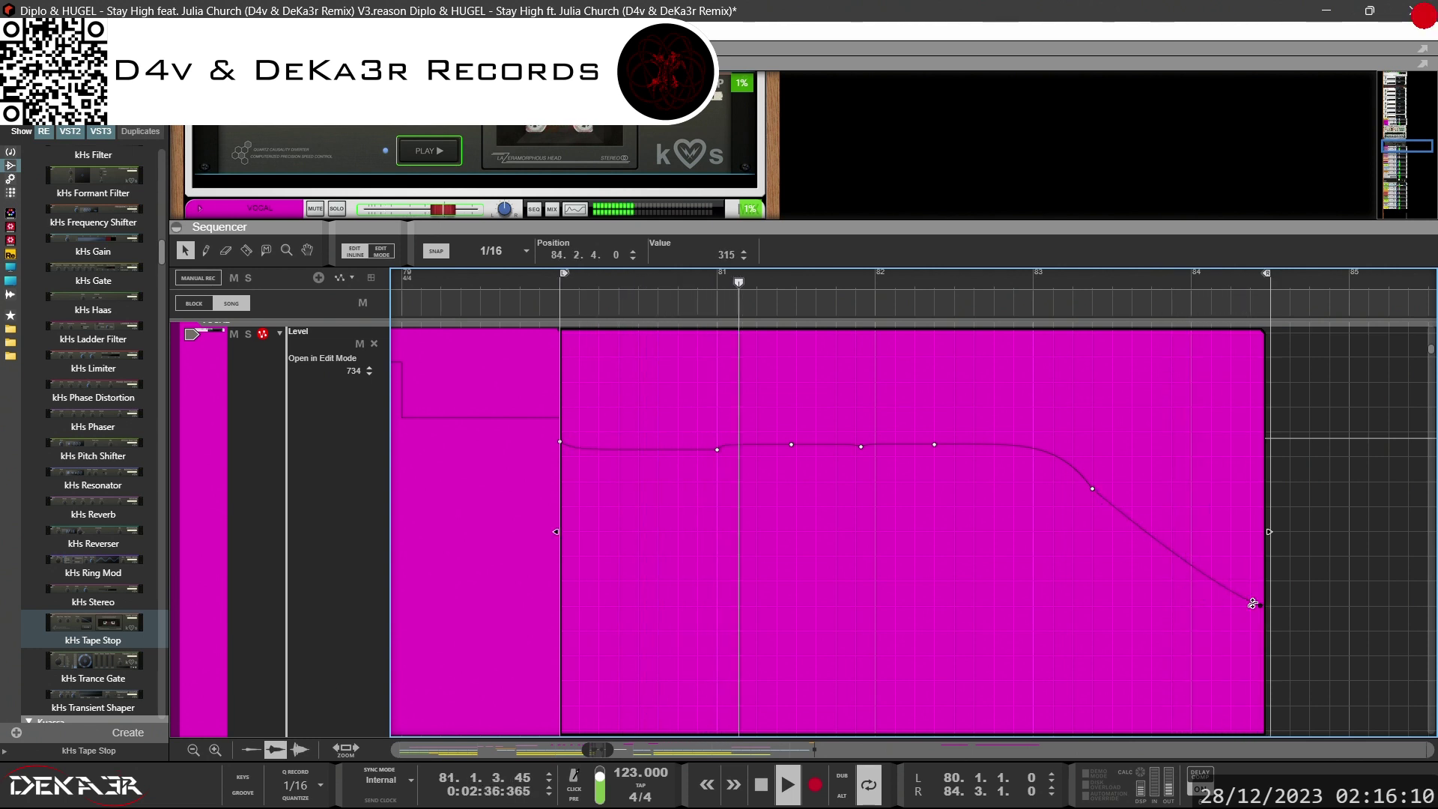
drag(1231, 587, 1229, 591)
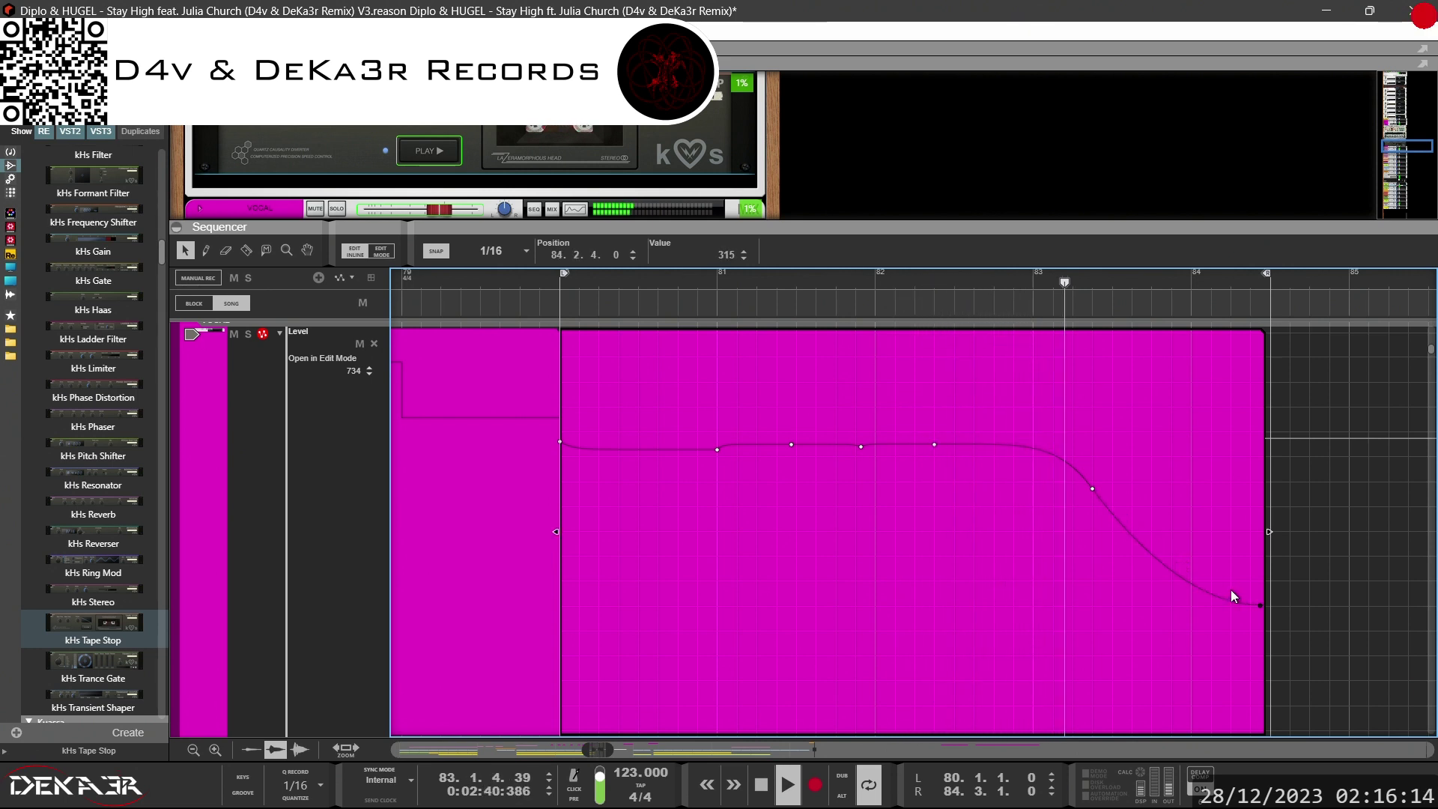
drag(1251, 604, 1260, 579)
scroll(1294, 558, up, 2)
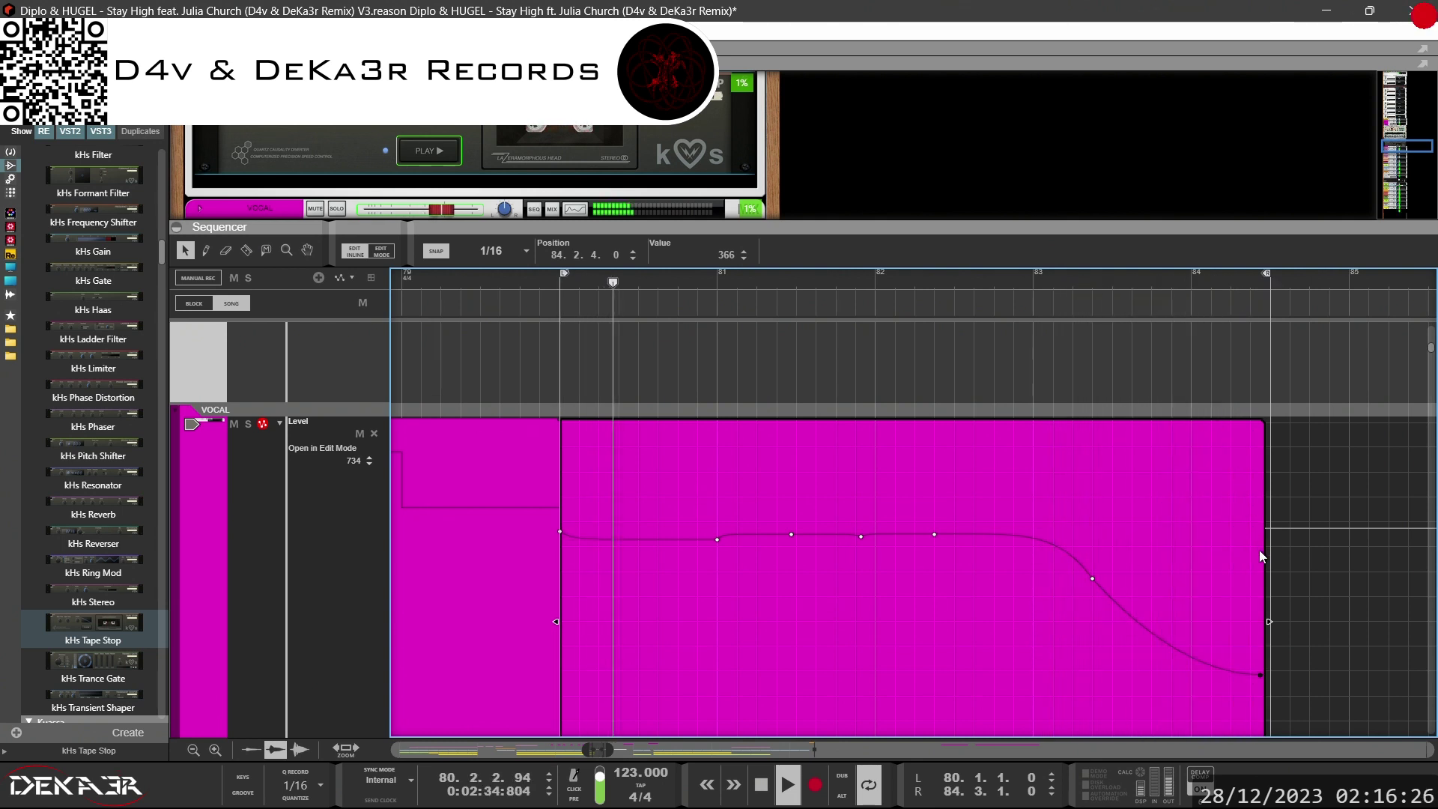
click(1179, 373)
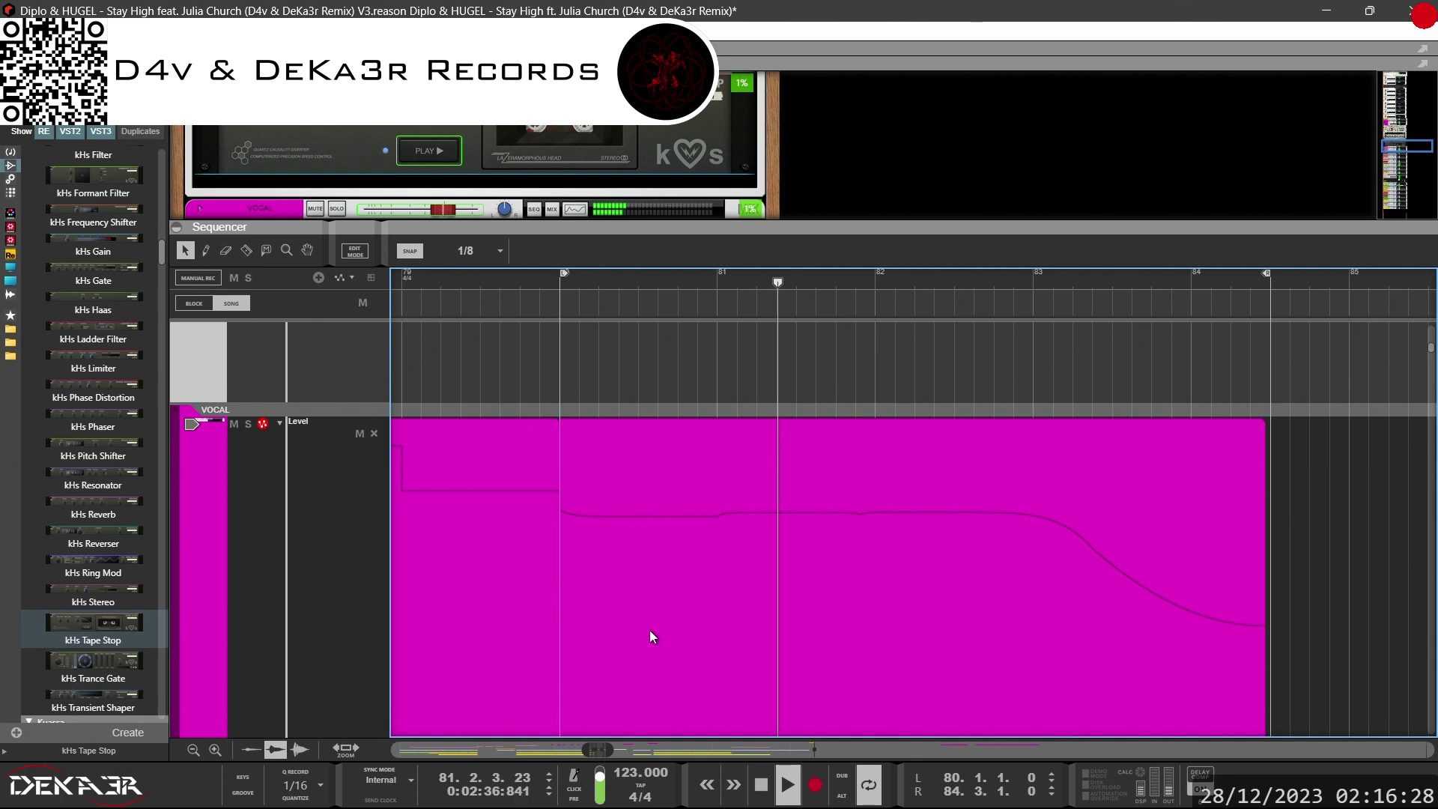
Copy the VOCAL level clip behind the original and, with 1/32 snap, move the copy to start at 84.2.4.120
drag(635, 601, 1351, 593)
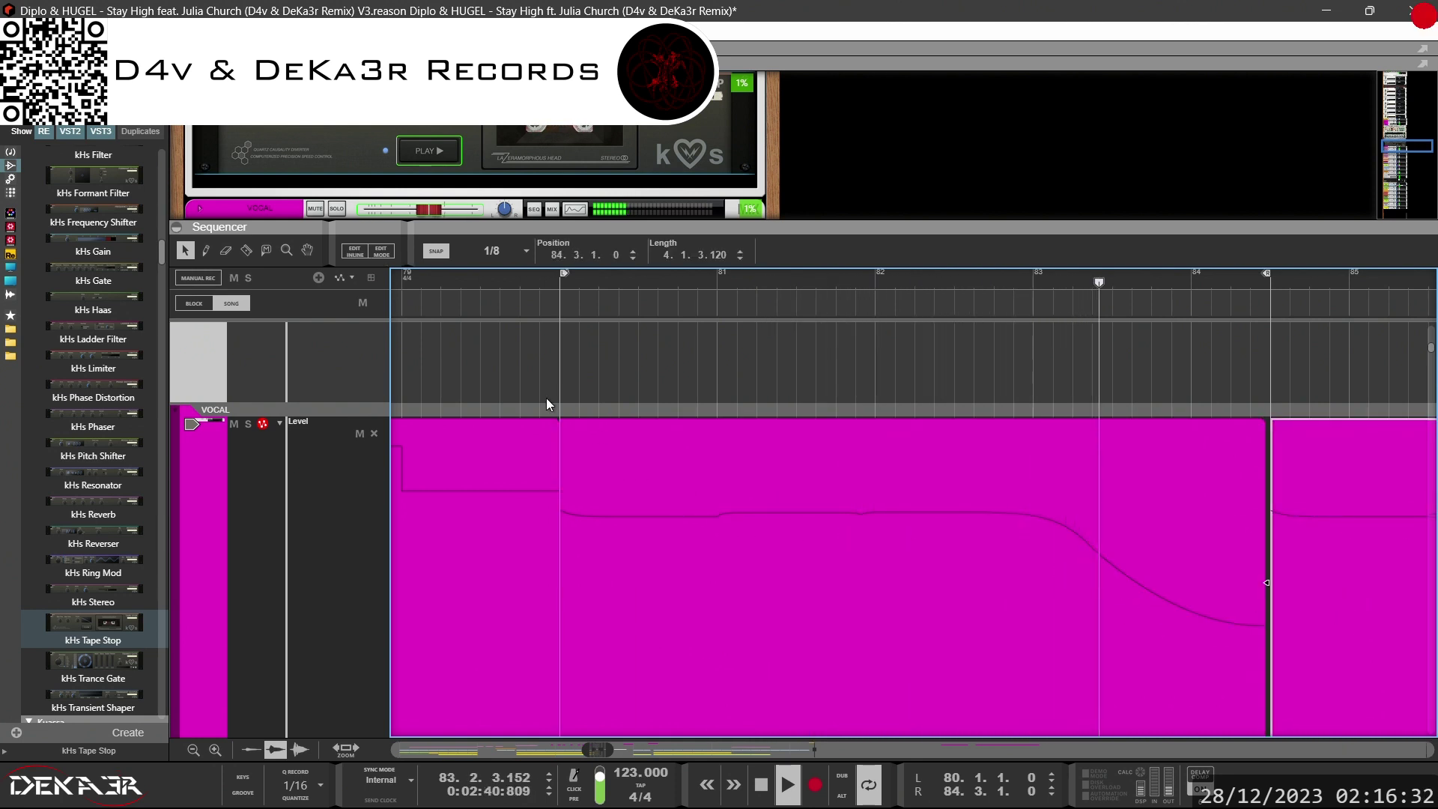
click(493, 250)
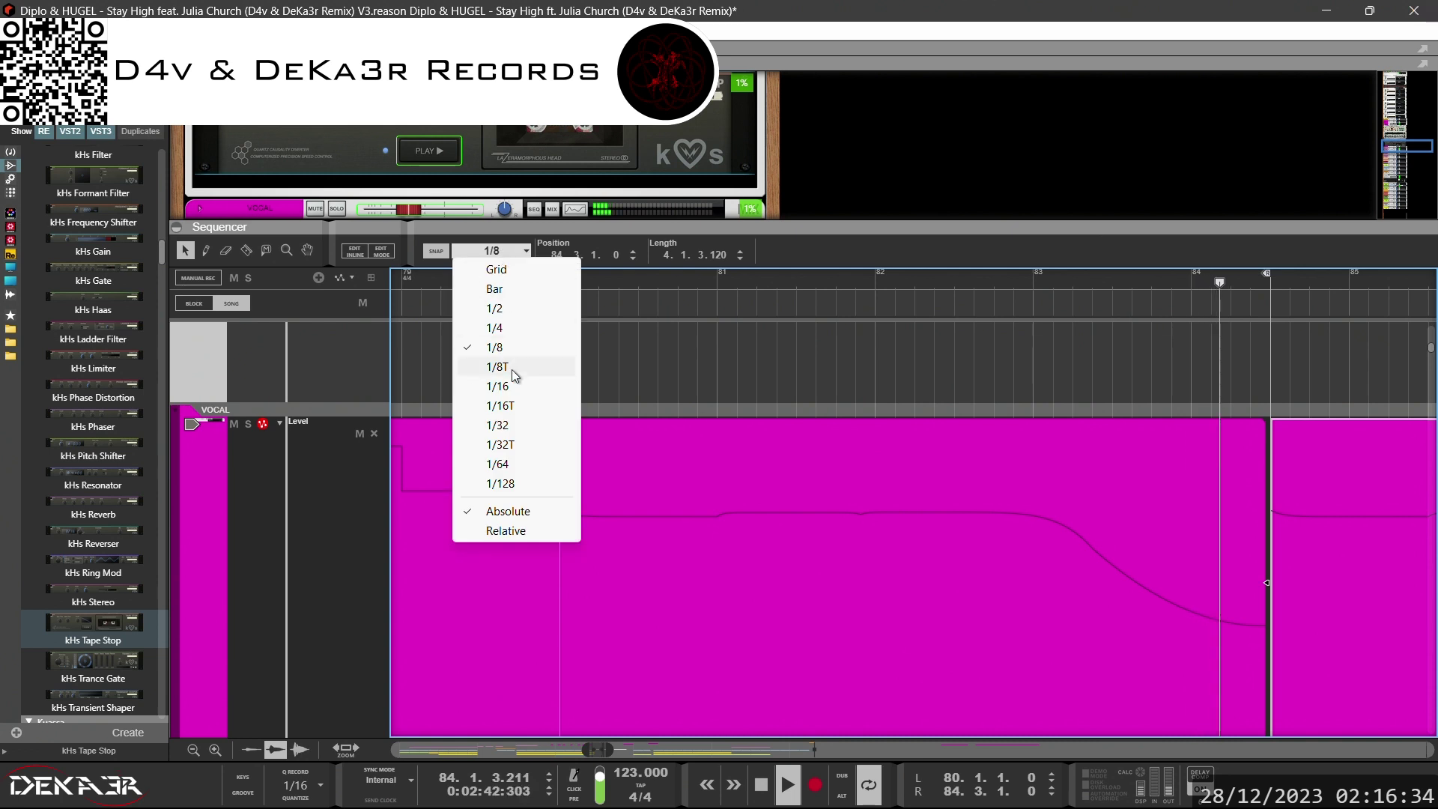
click(498, 425)
drag(1336, 473, 1331, 473)
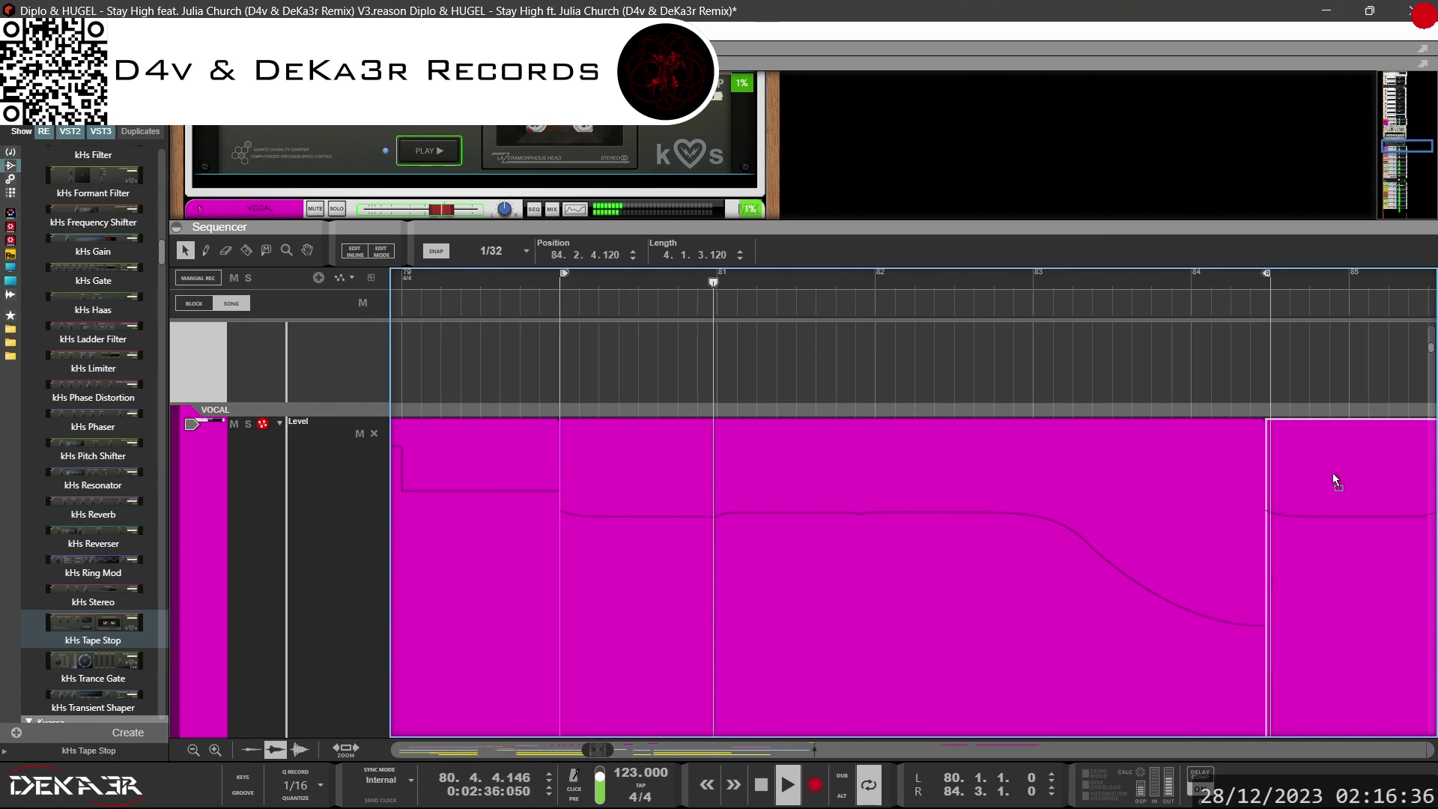
click(1241, 394)
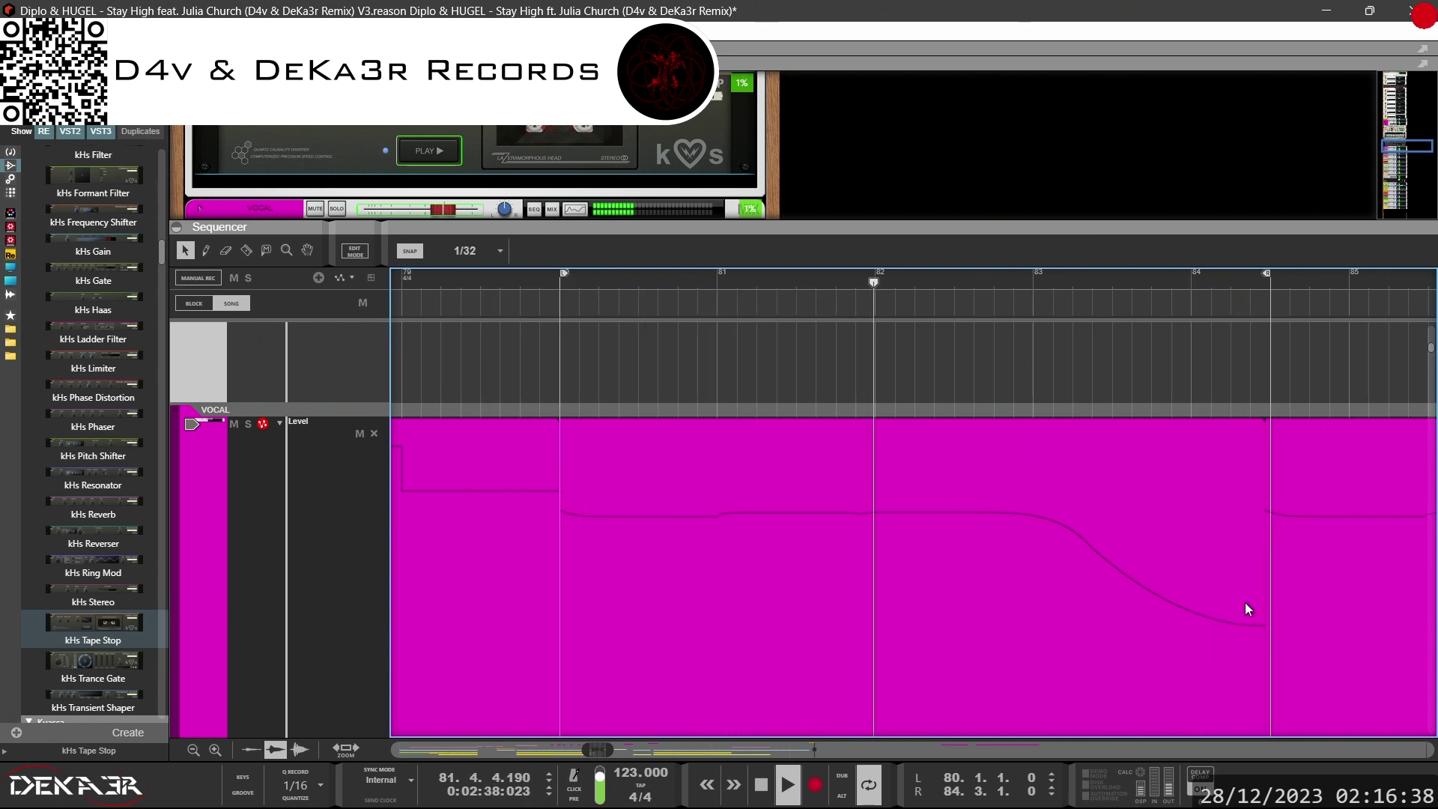
Join the original level clip with its copy and open the joined clip for editing around bar 84
click(1309, 569)
right_click(1309, 569)
click(1213, 354)
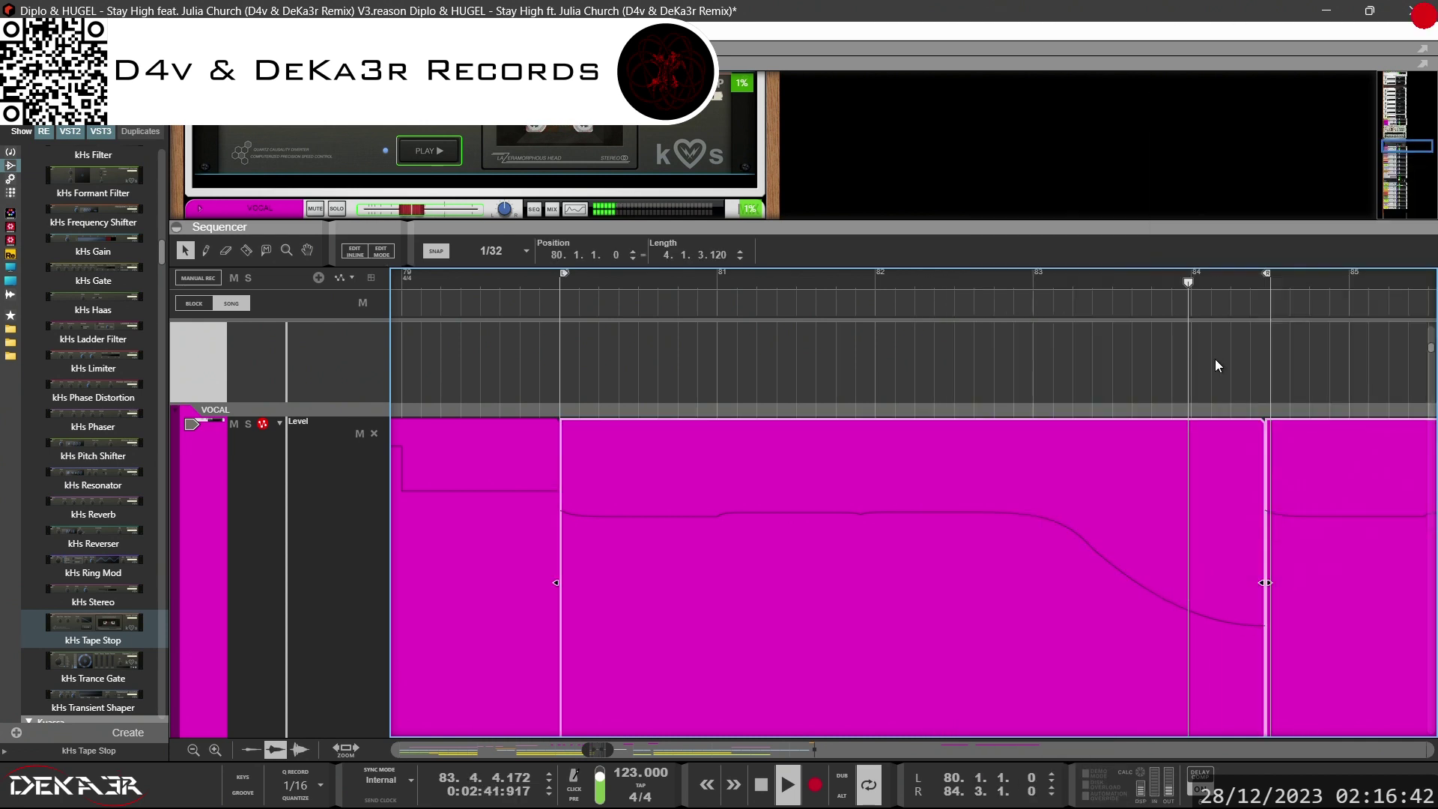
double_click(1224, 614)
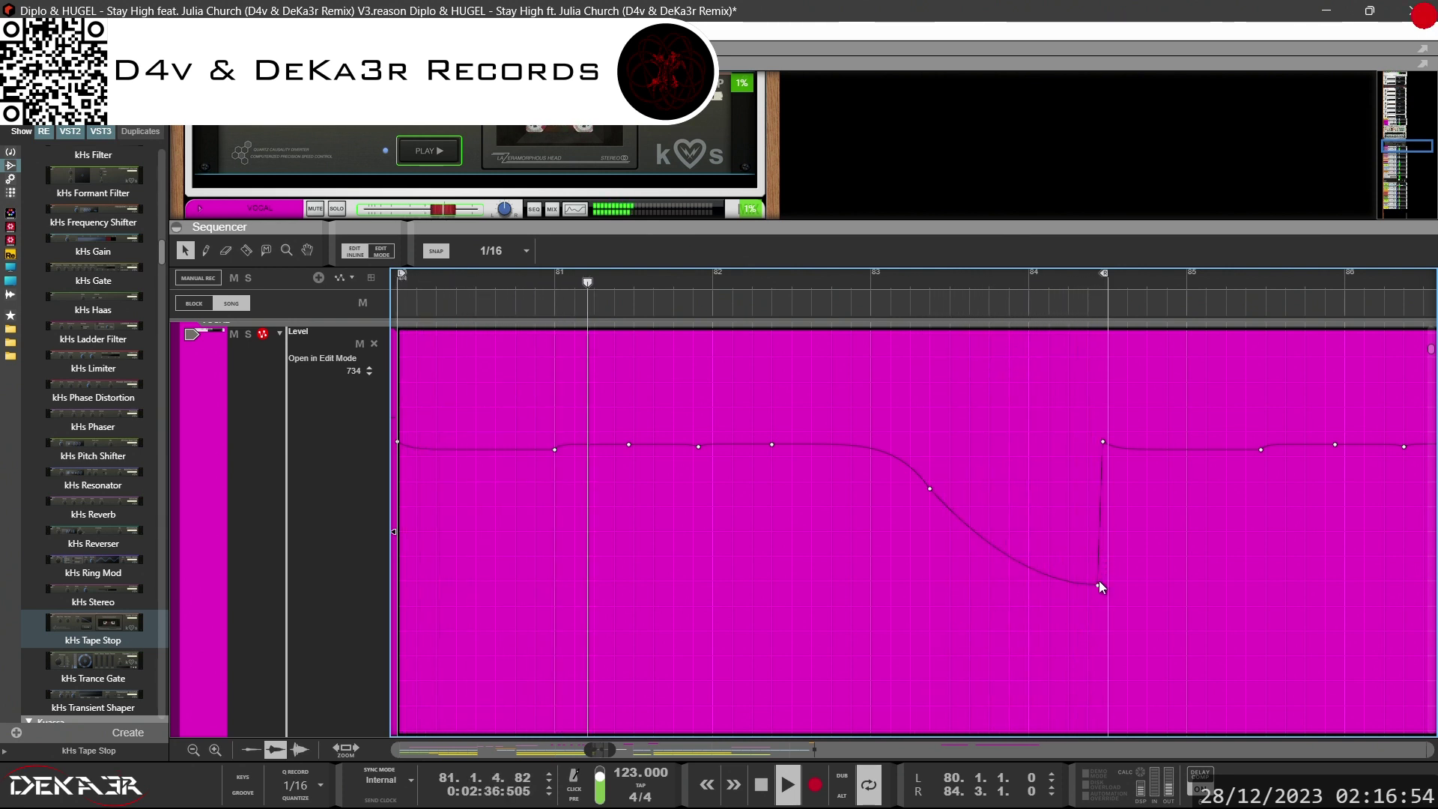
mouse_move(612, 752)
mouse_down()
mouse_move(626, 752)
mouse_move(593, 750)
mouse_up()
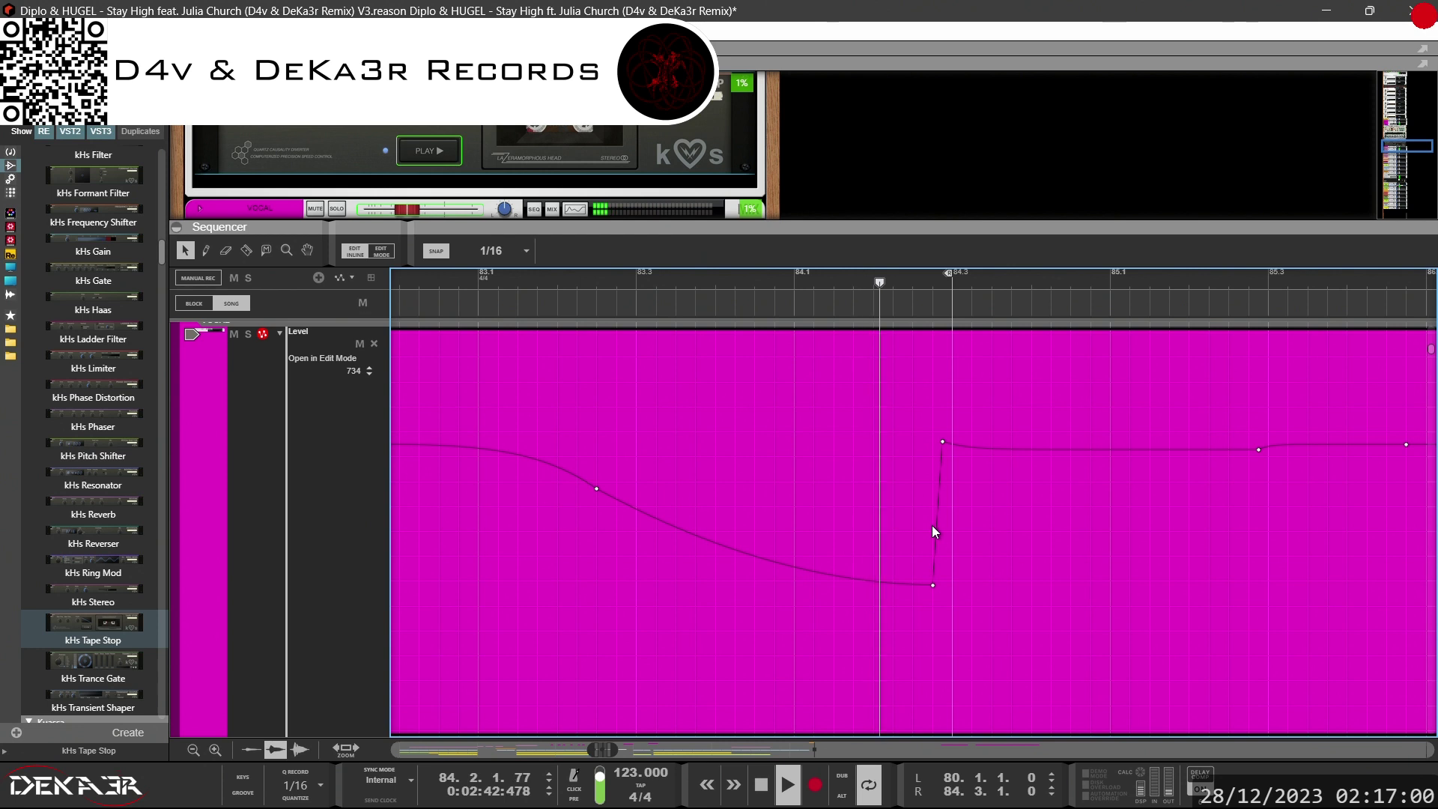
click(943, 441)
click(933, 585)
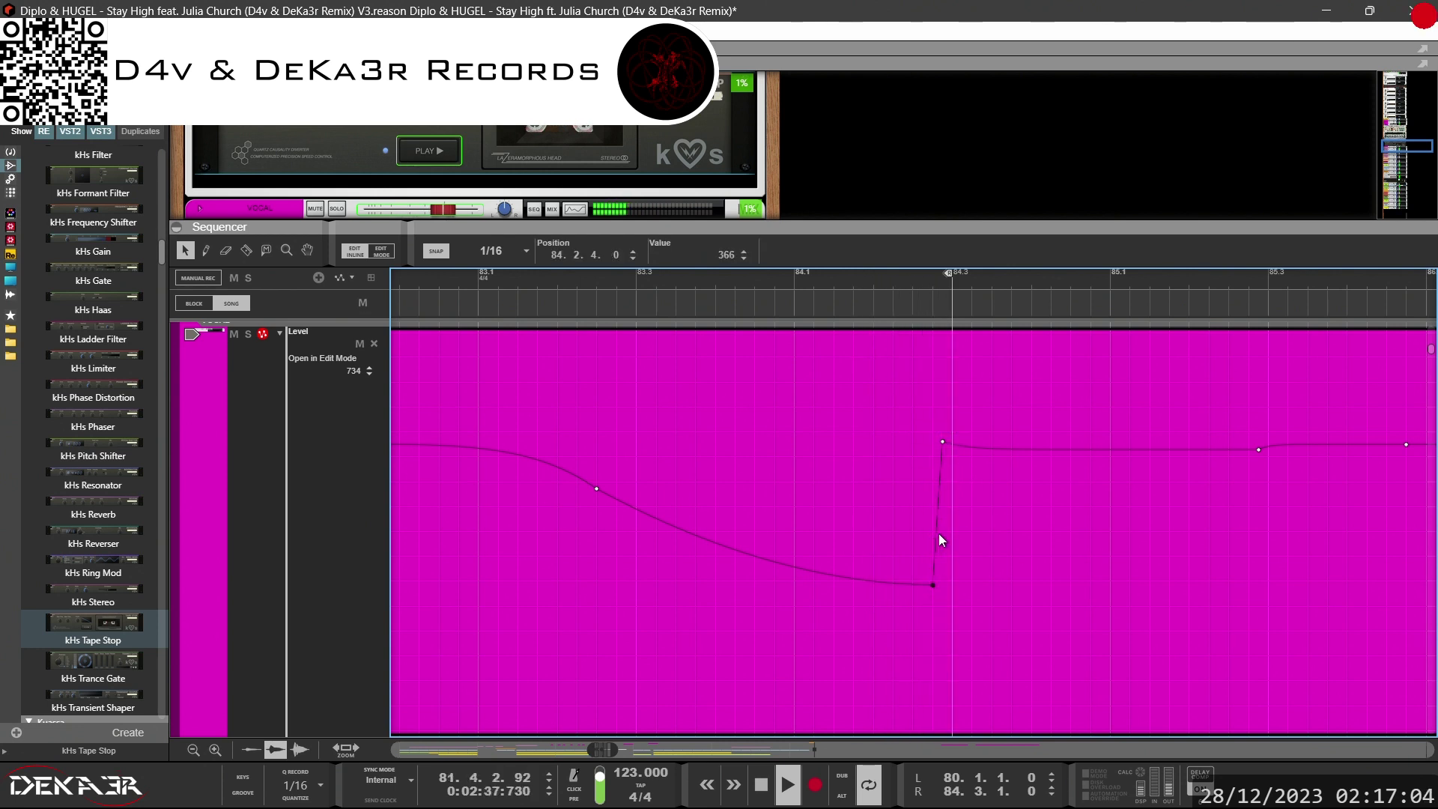
click(935, 552)
double_click(933, 557)
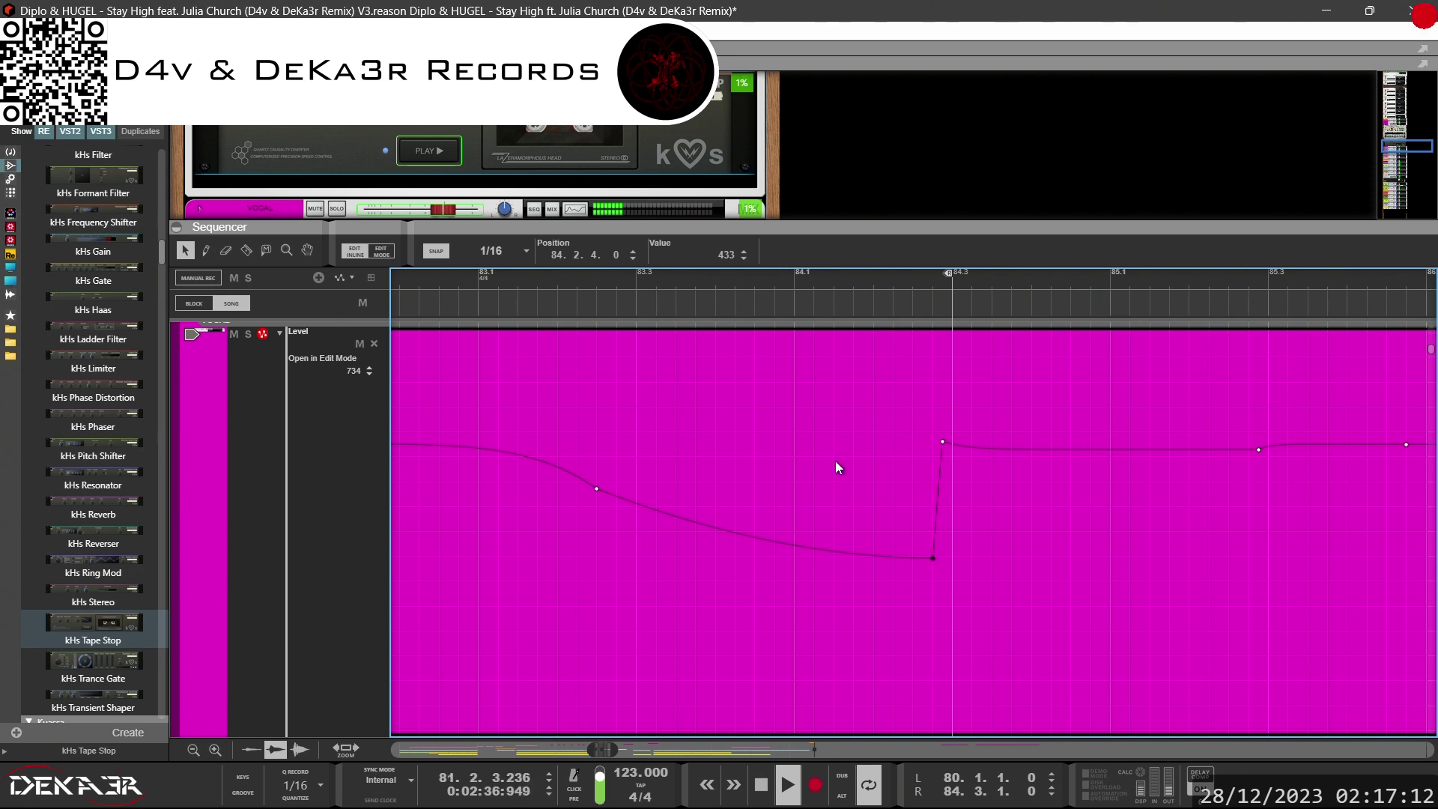
click(44, 30)
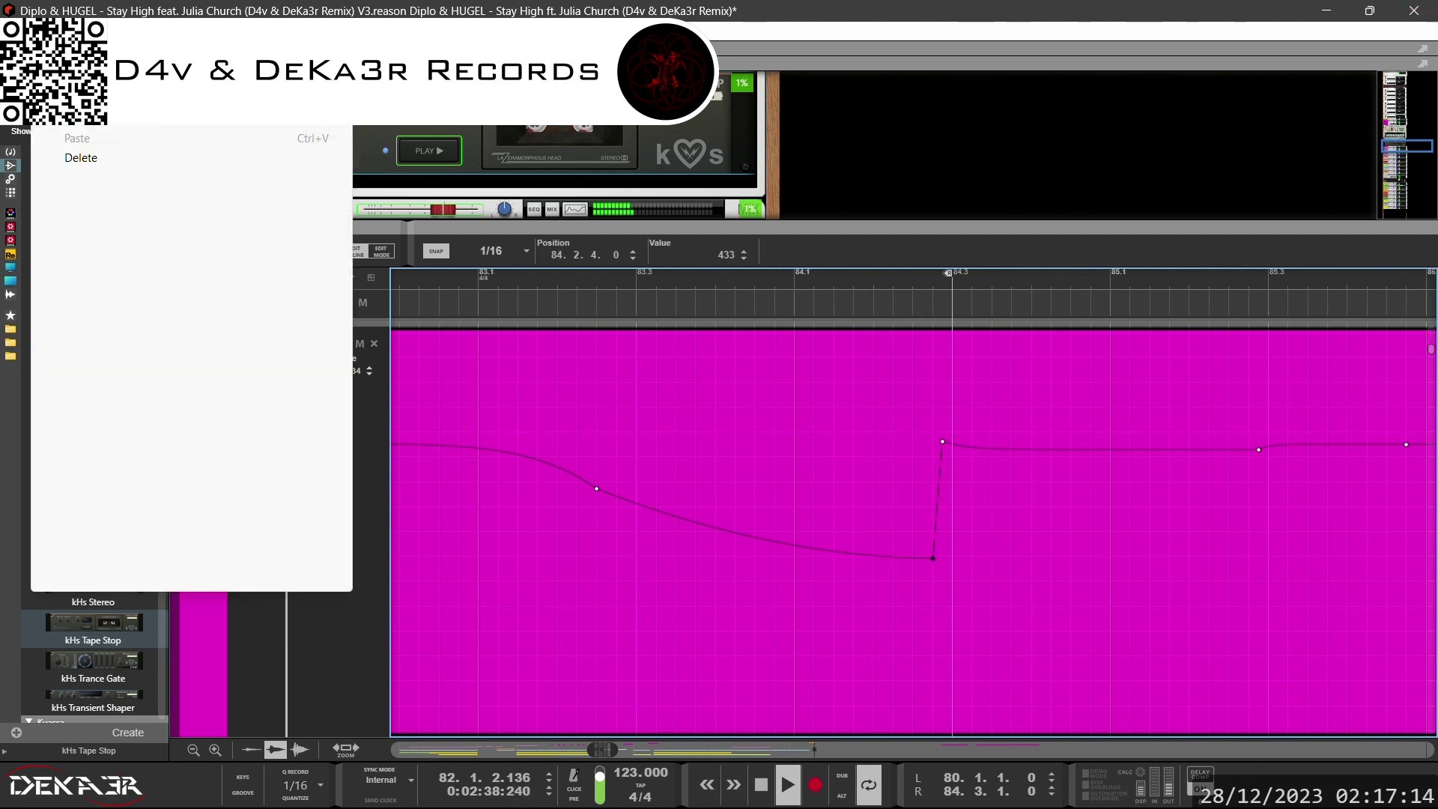
click(79, 157)
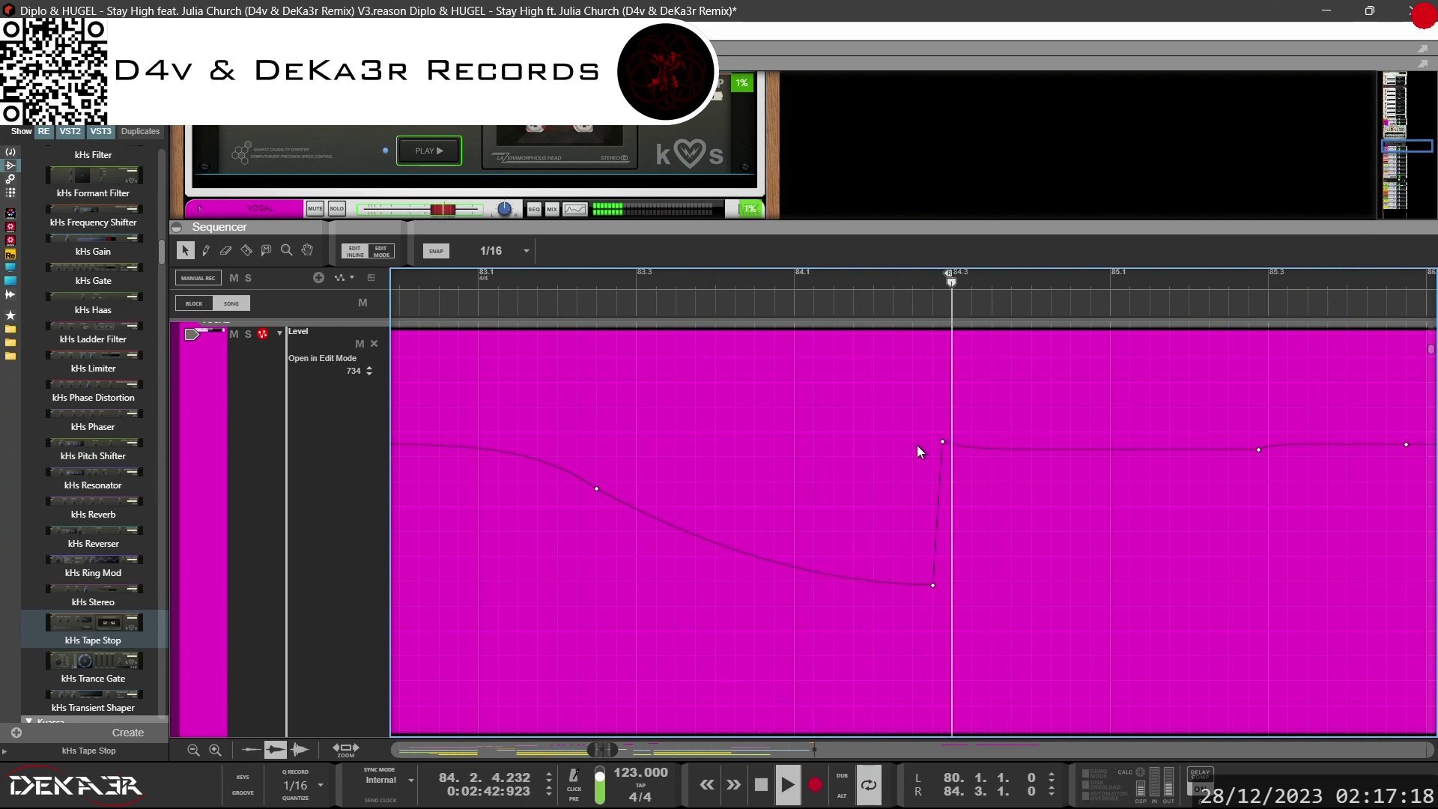
Extend the loop end to 85.3, and replace the jump before 84.3 with an upward-bent curve by deleting its upper point
drag(949, 275, 1264, 276)
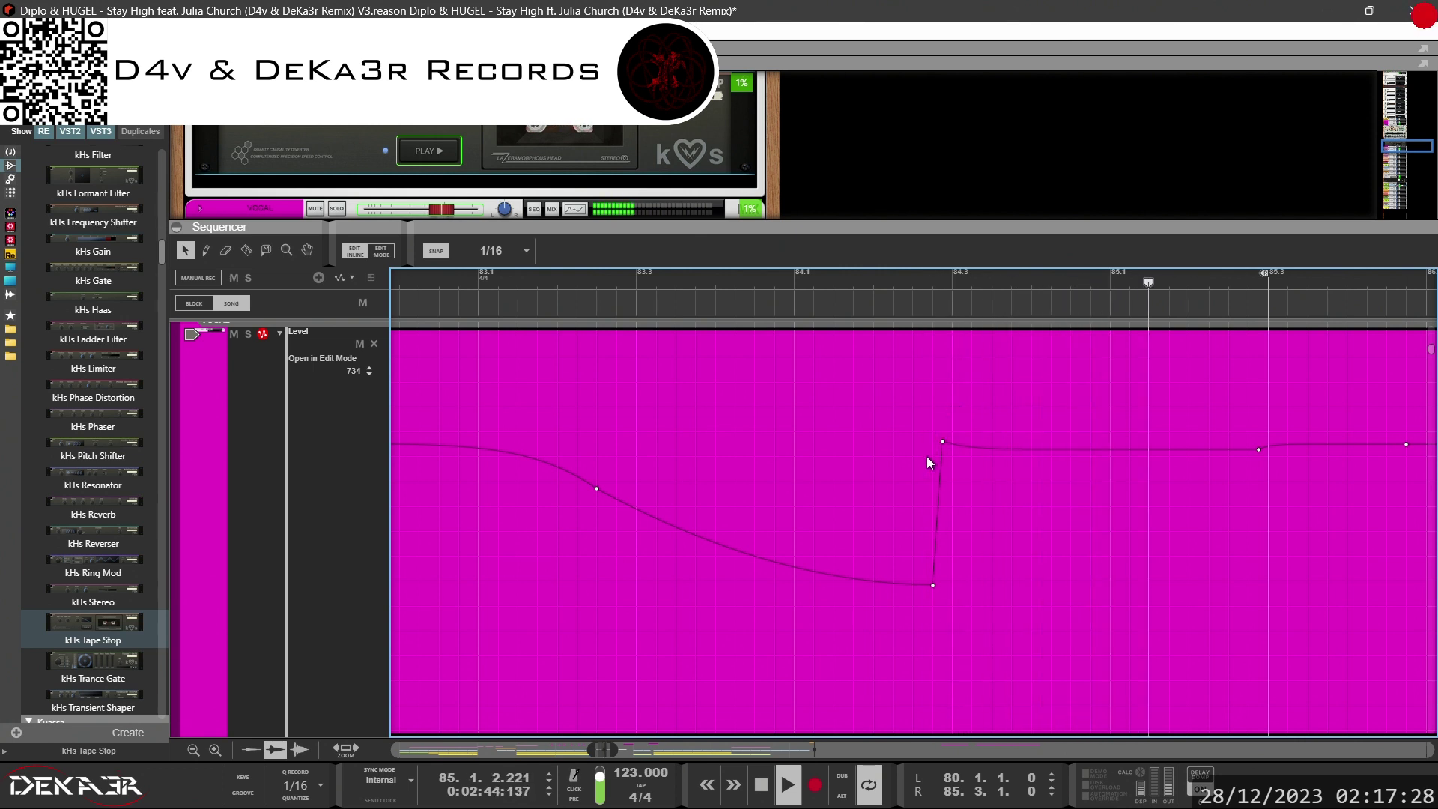
click(942, 442)
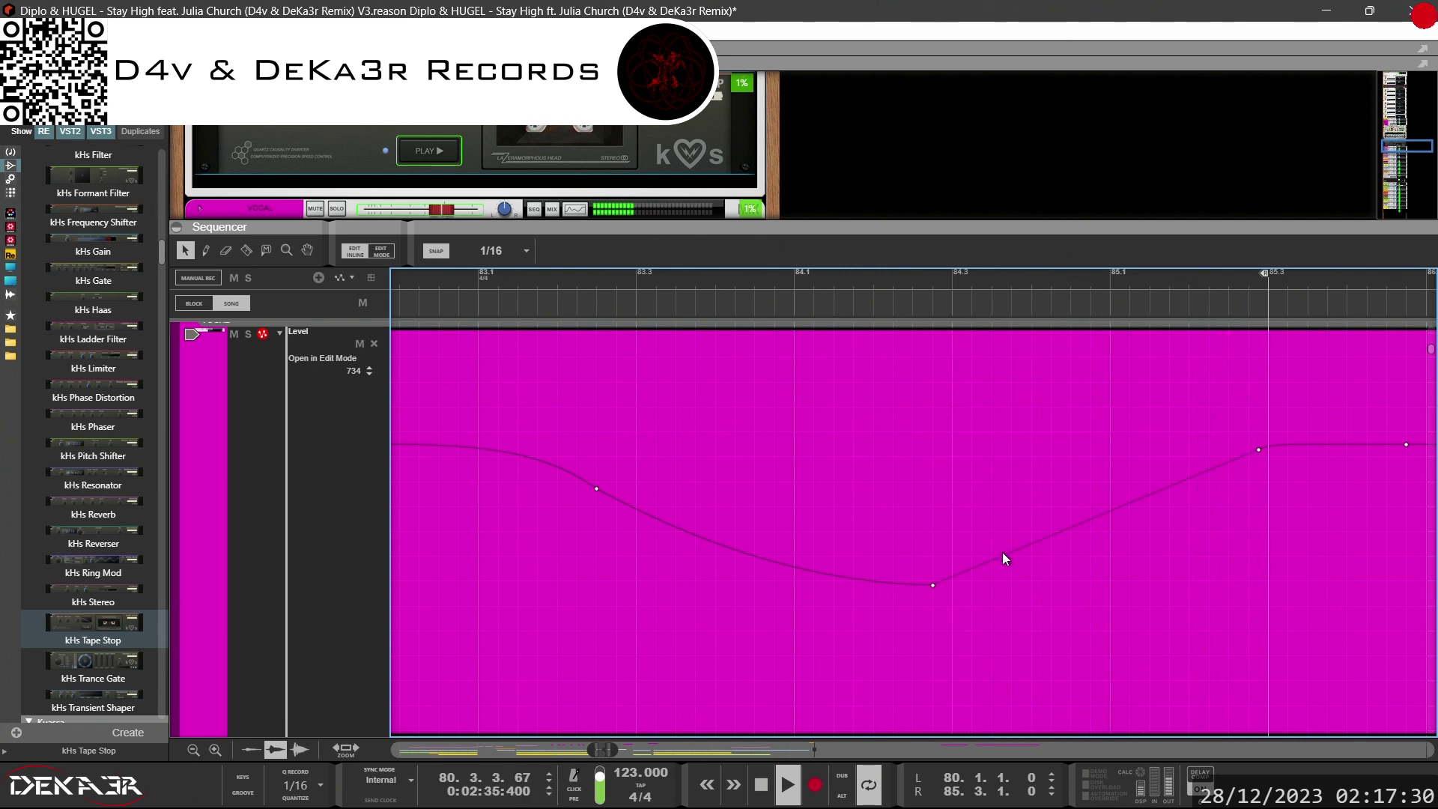
key(Delete)
click(932, 317)
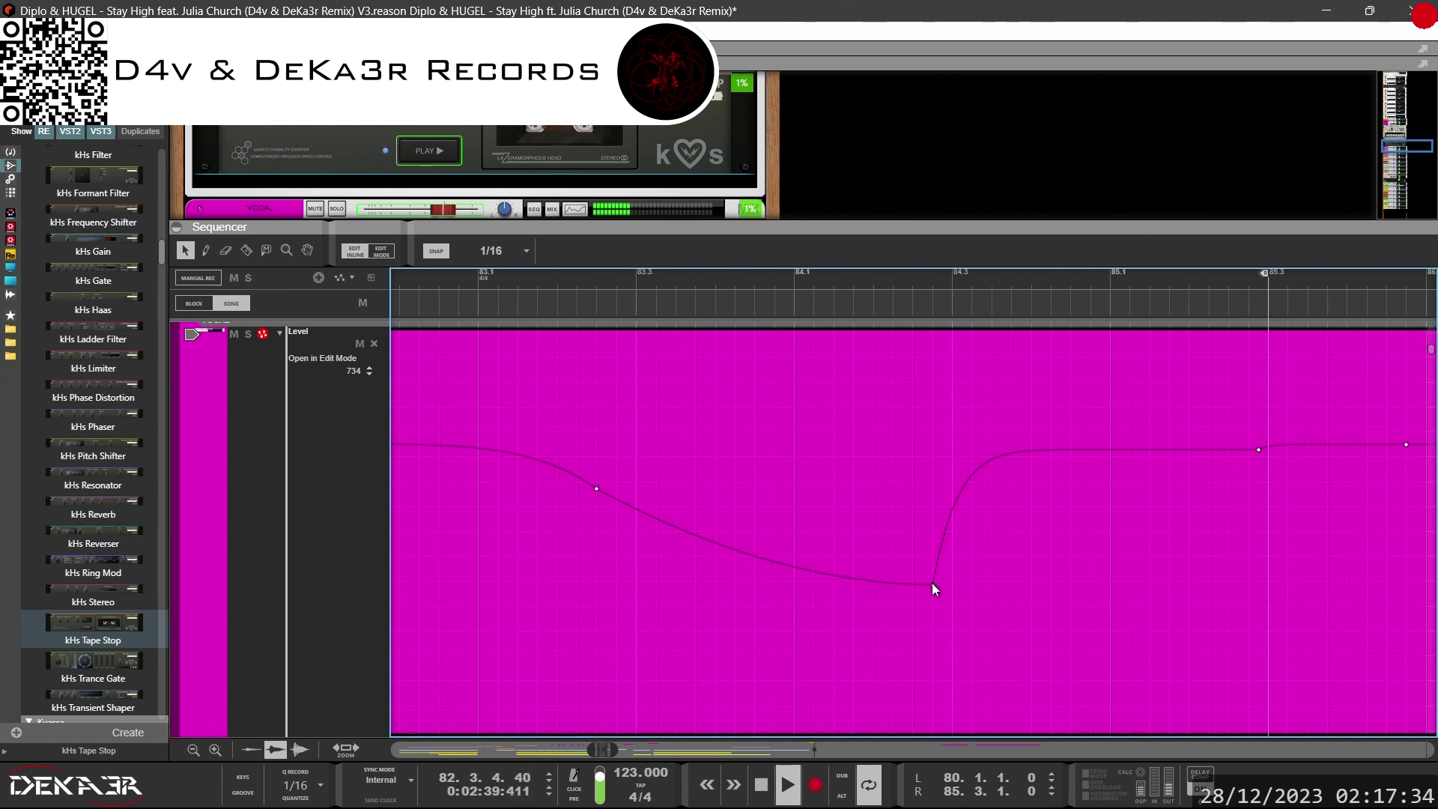
Move the low point to 84.2.3, audition it at level 490, and lower it back to about its former level
drag(930, 586, 911, 533)
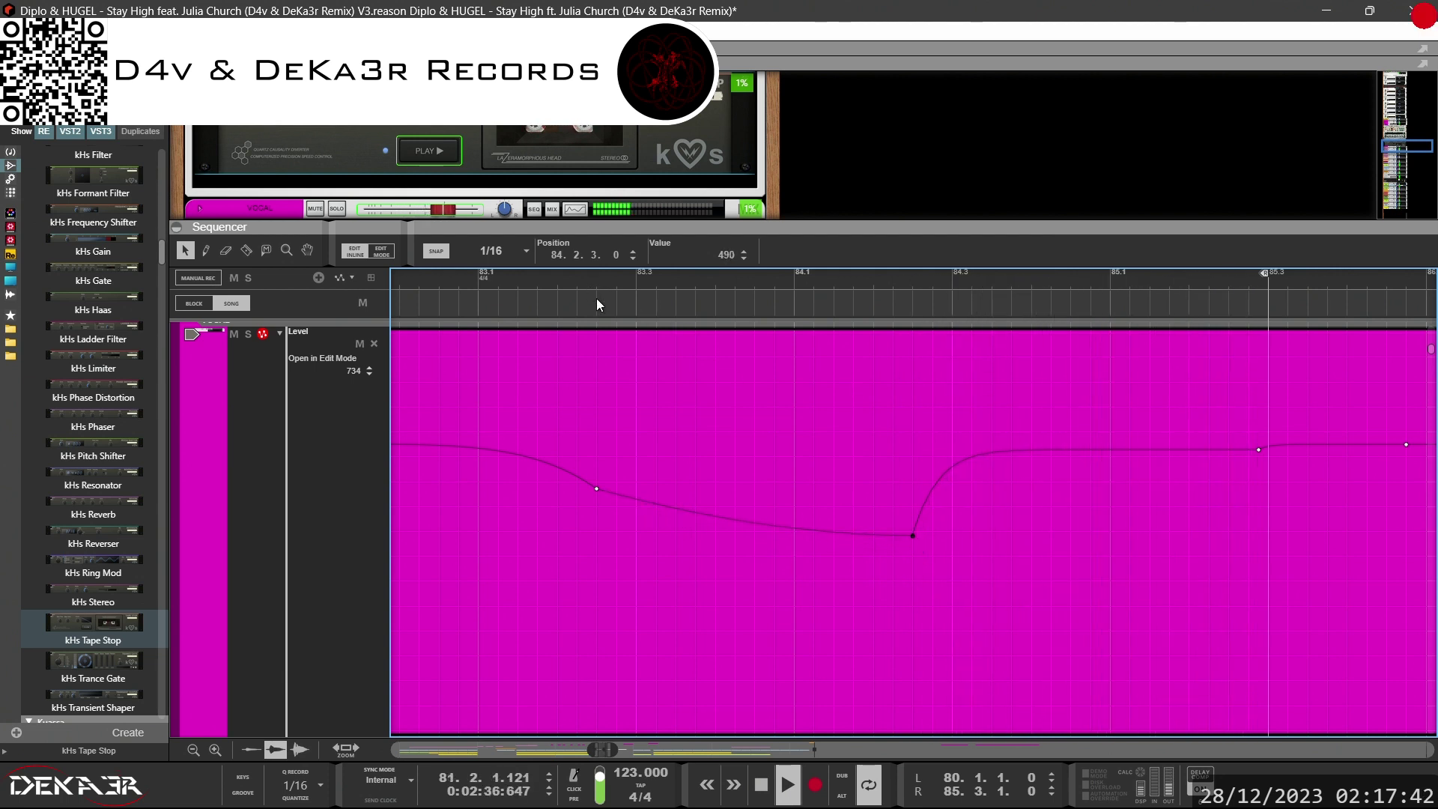
click(462, 278)
drag(913, 536, 913, 583)
Add a point after the dip at 84.3.1 with value 671, soften the rise leading to it, and replay the passage
drag(937, 497, 933, 471)
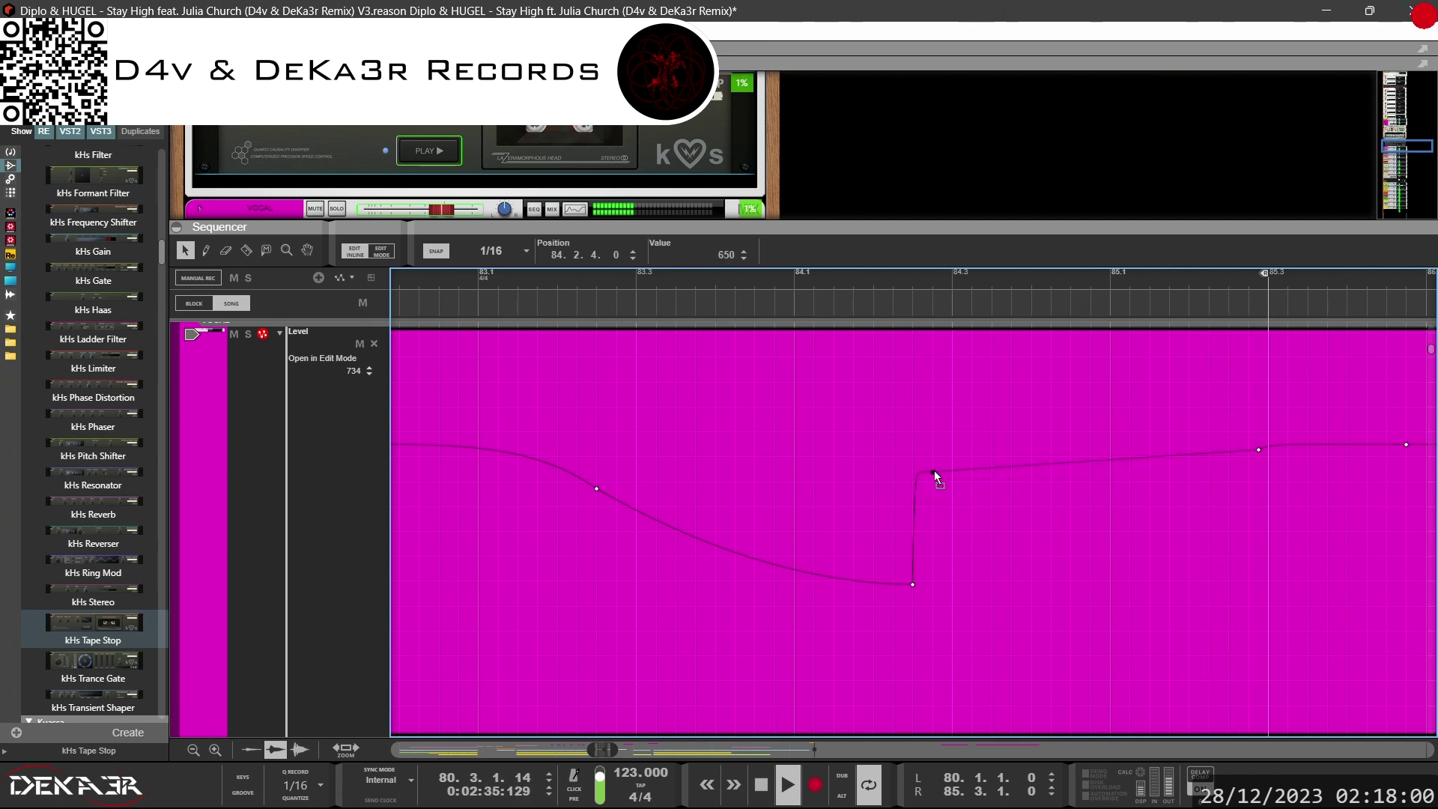
click(614, 274)
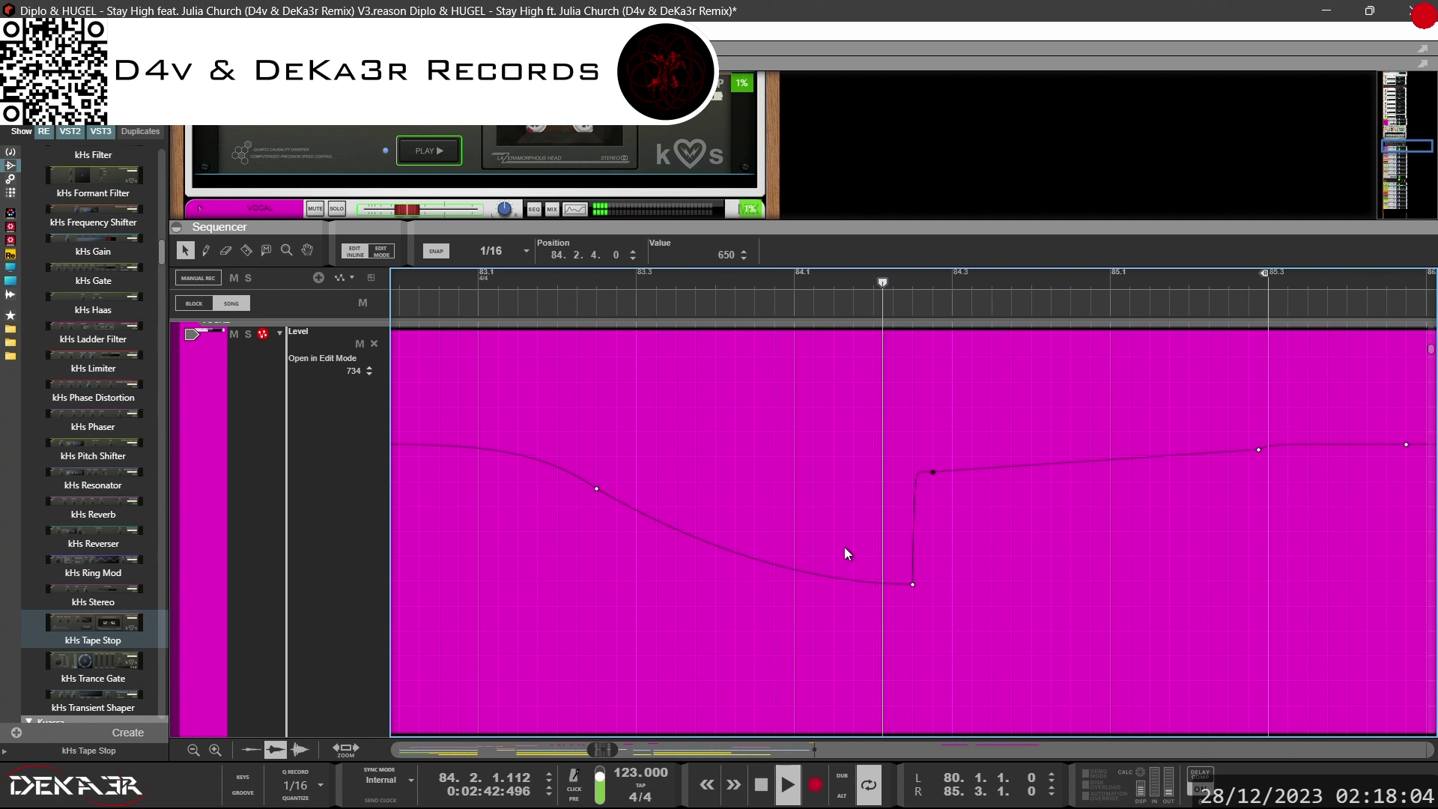
click(951, 463)
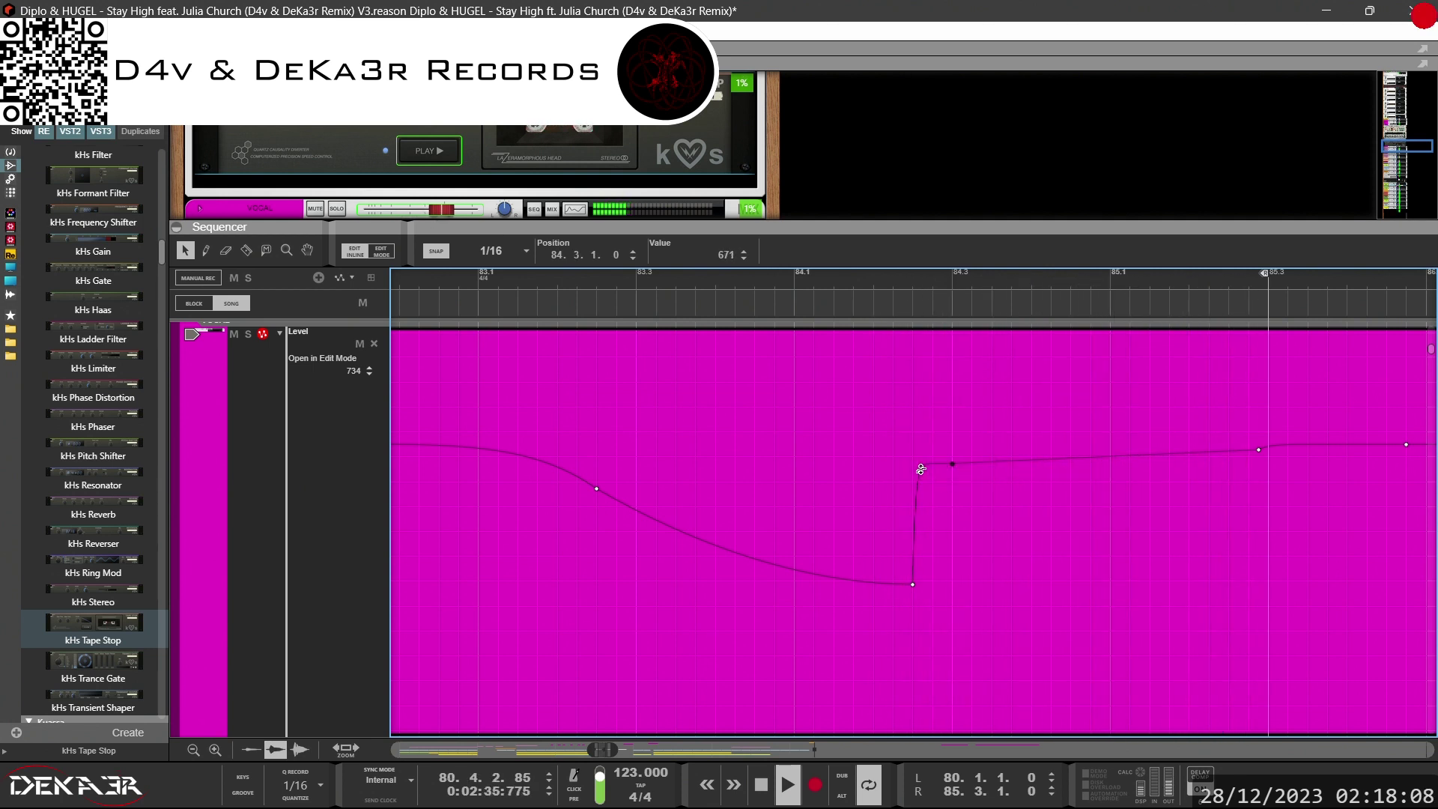
drag(921, 469, 917, 523)
click(593, 292)
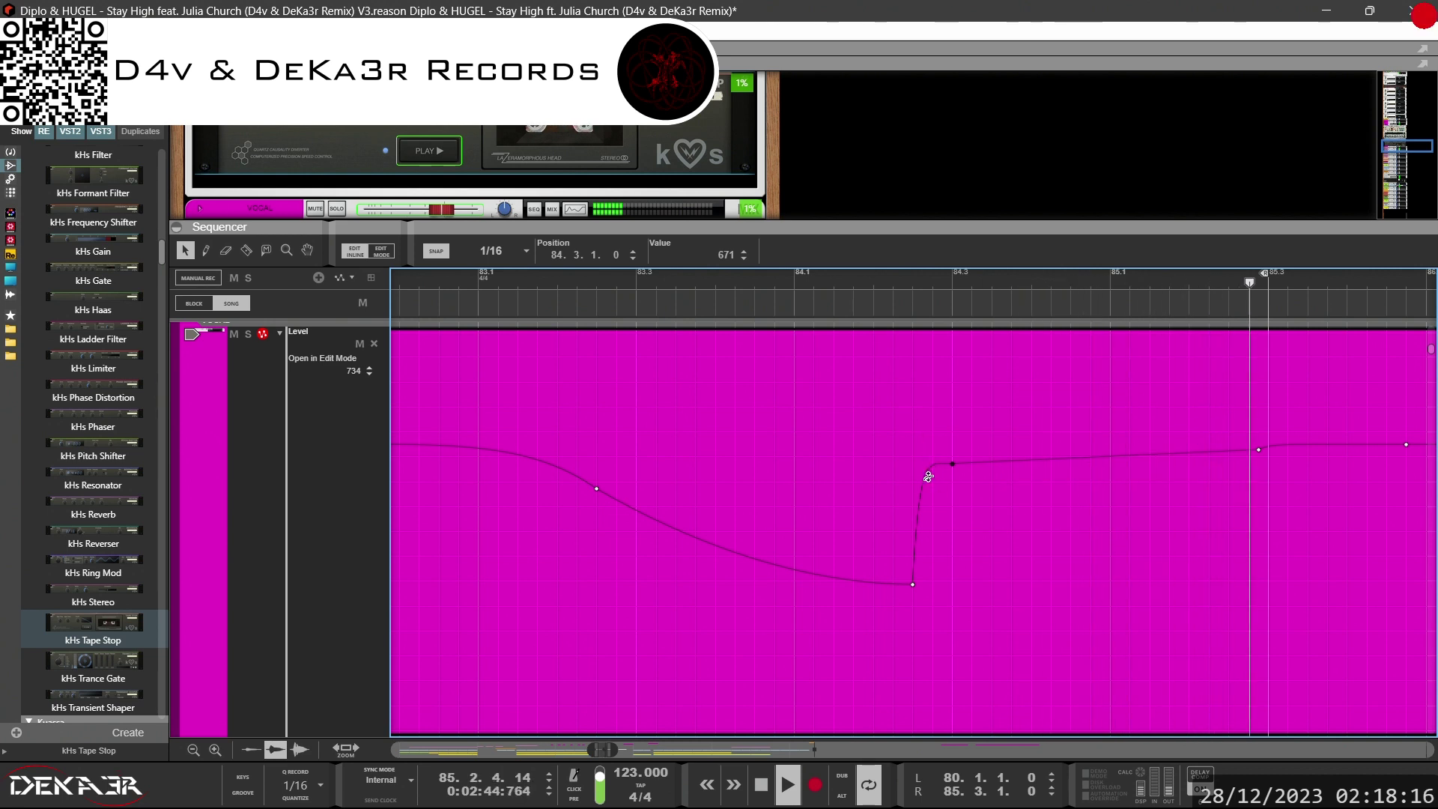
Try flatter shapes for the rise from the low point to 84.3.1, from a gentler bend to nearly straight, replaying the passage each time
drag(927, 476, 936, 506)
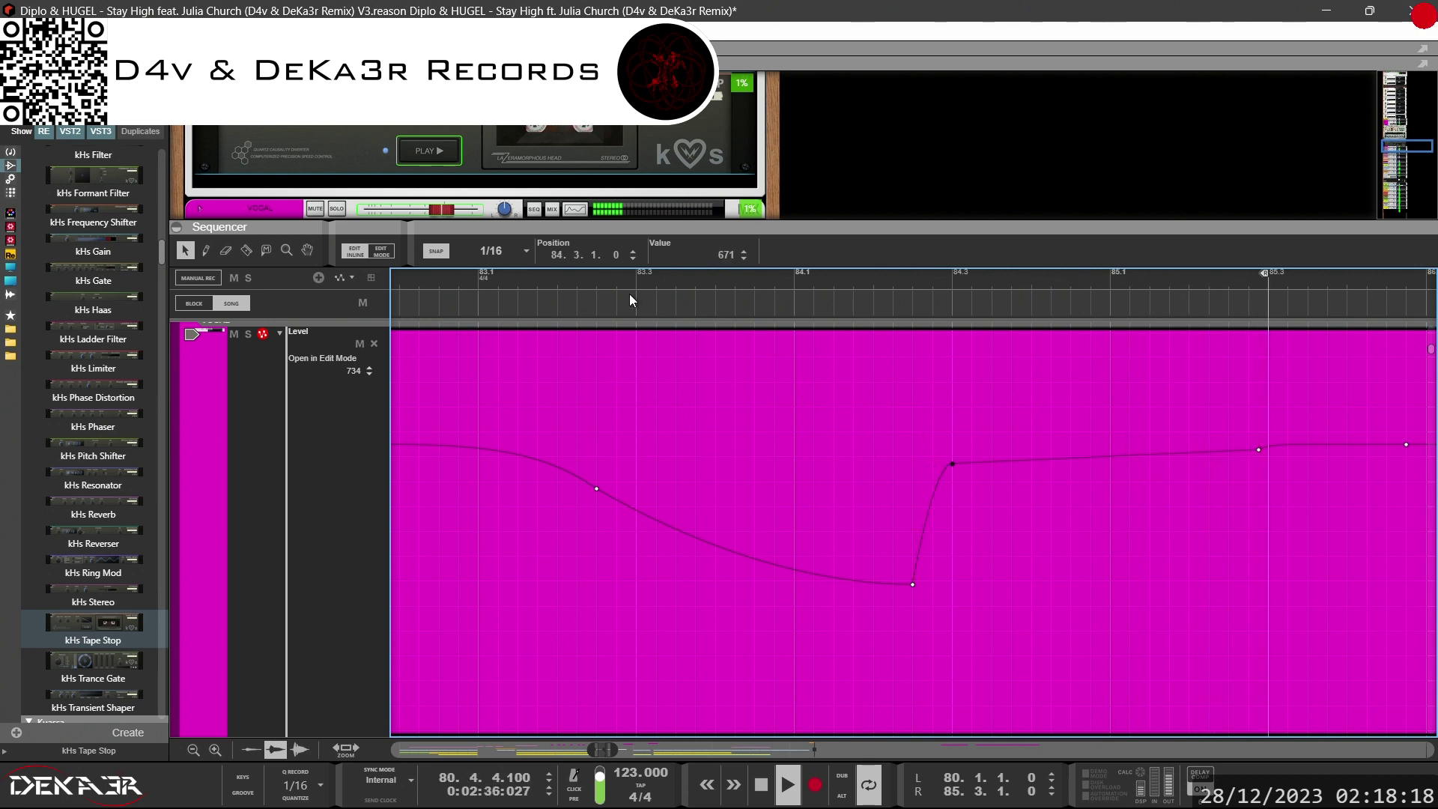
click(587, 281)
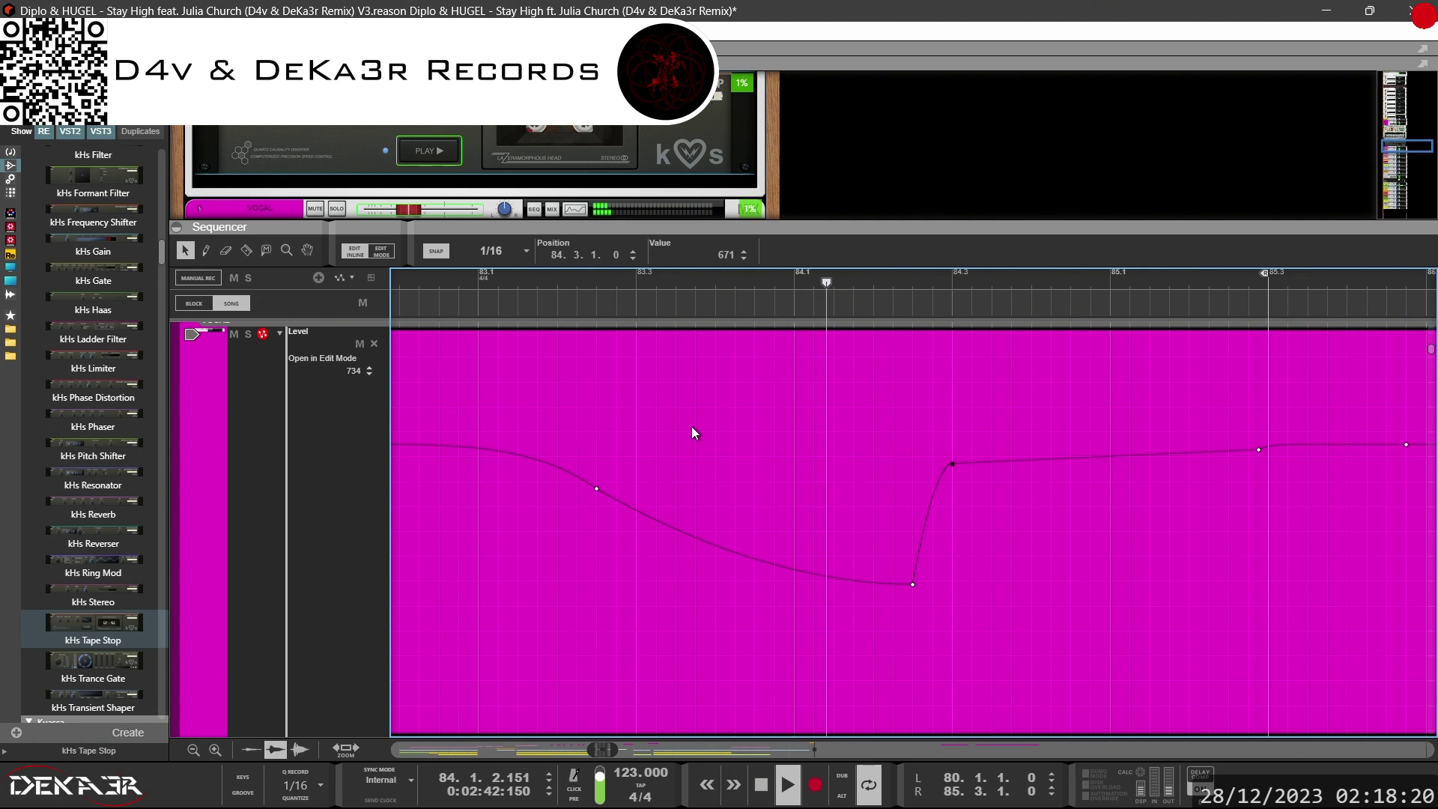
drag(928, 503, 930, 524)
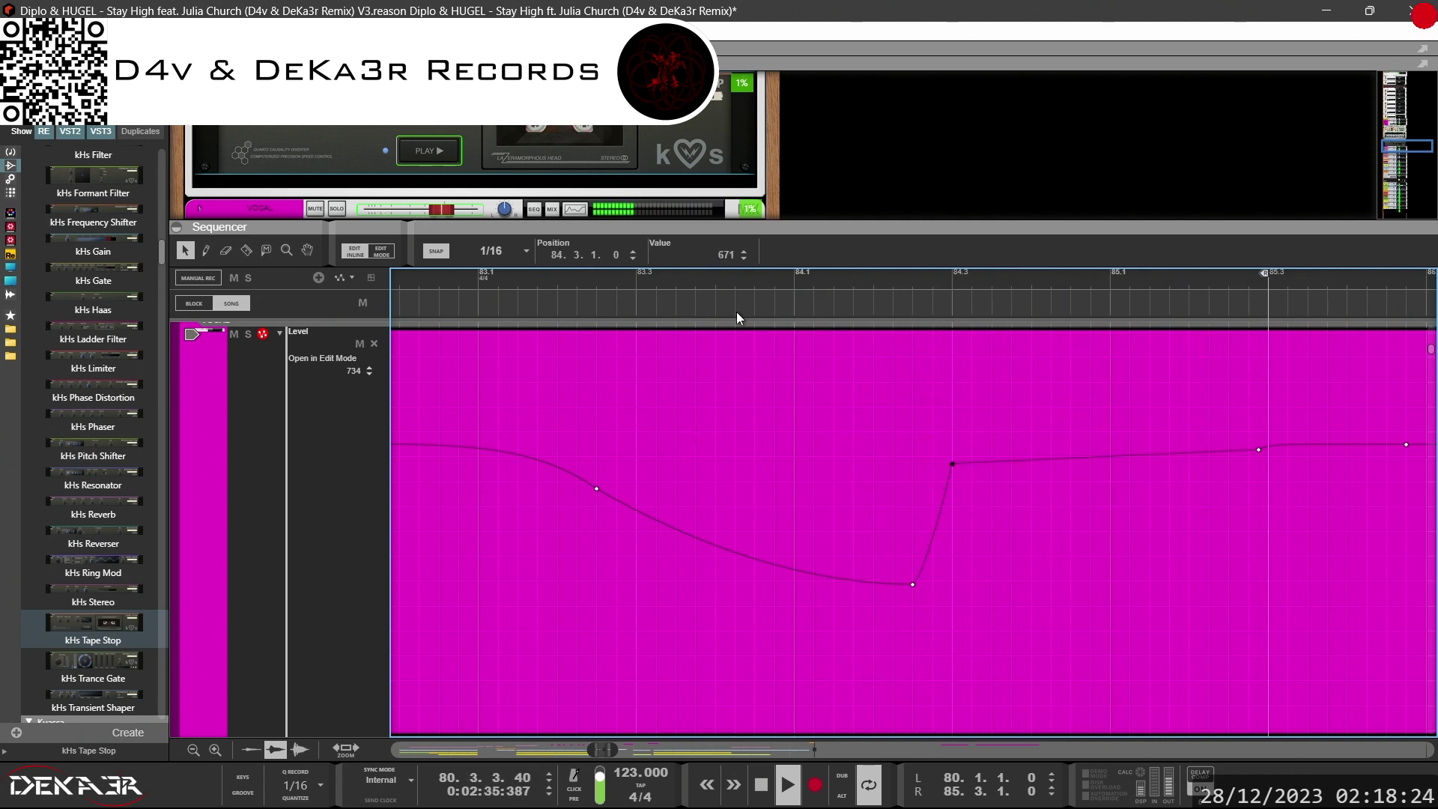
click(587, 278)
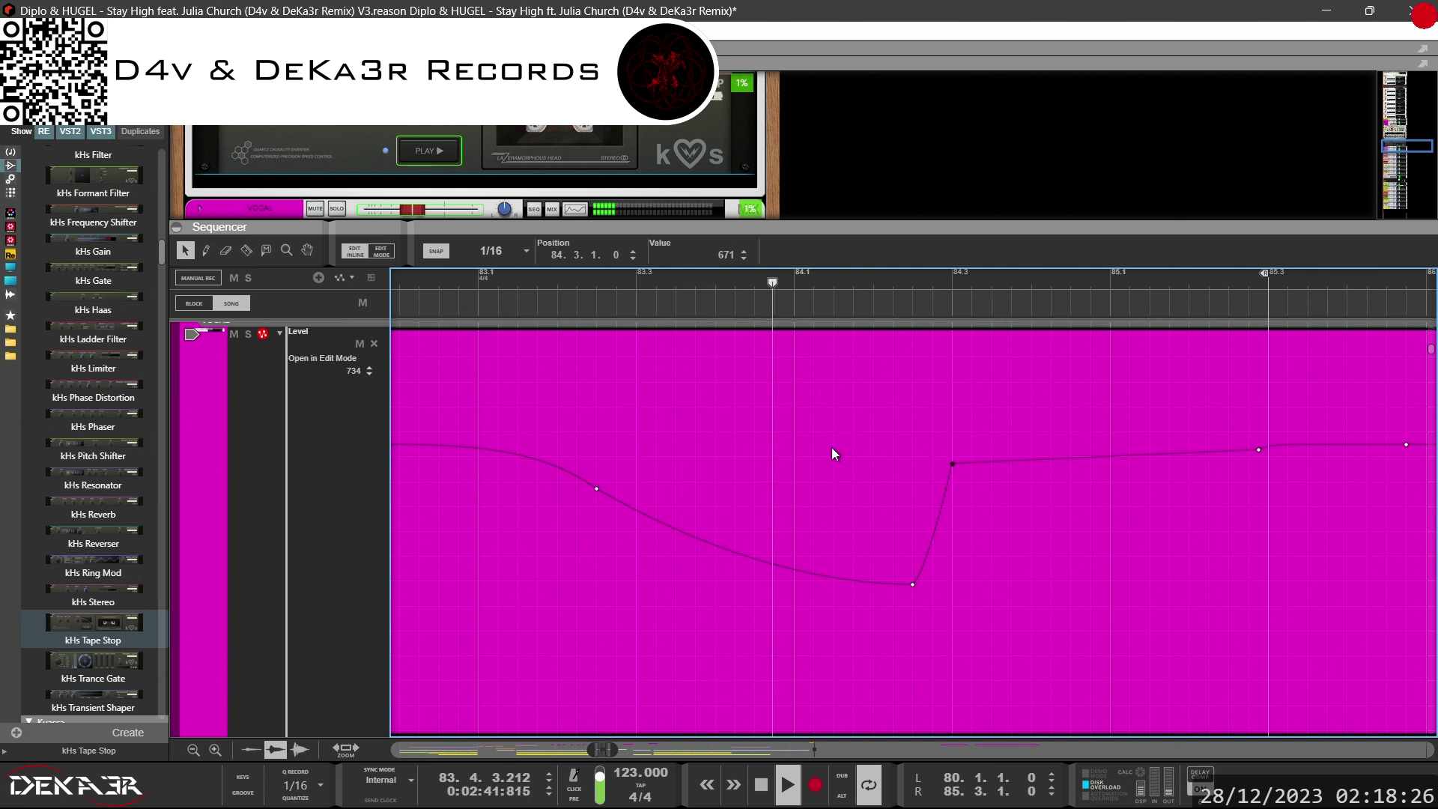
click(939, 513)
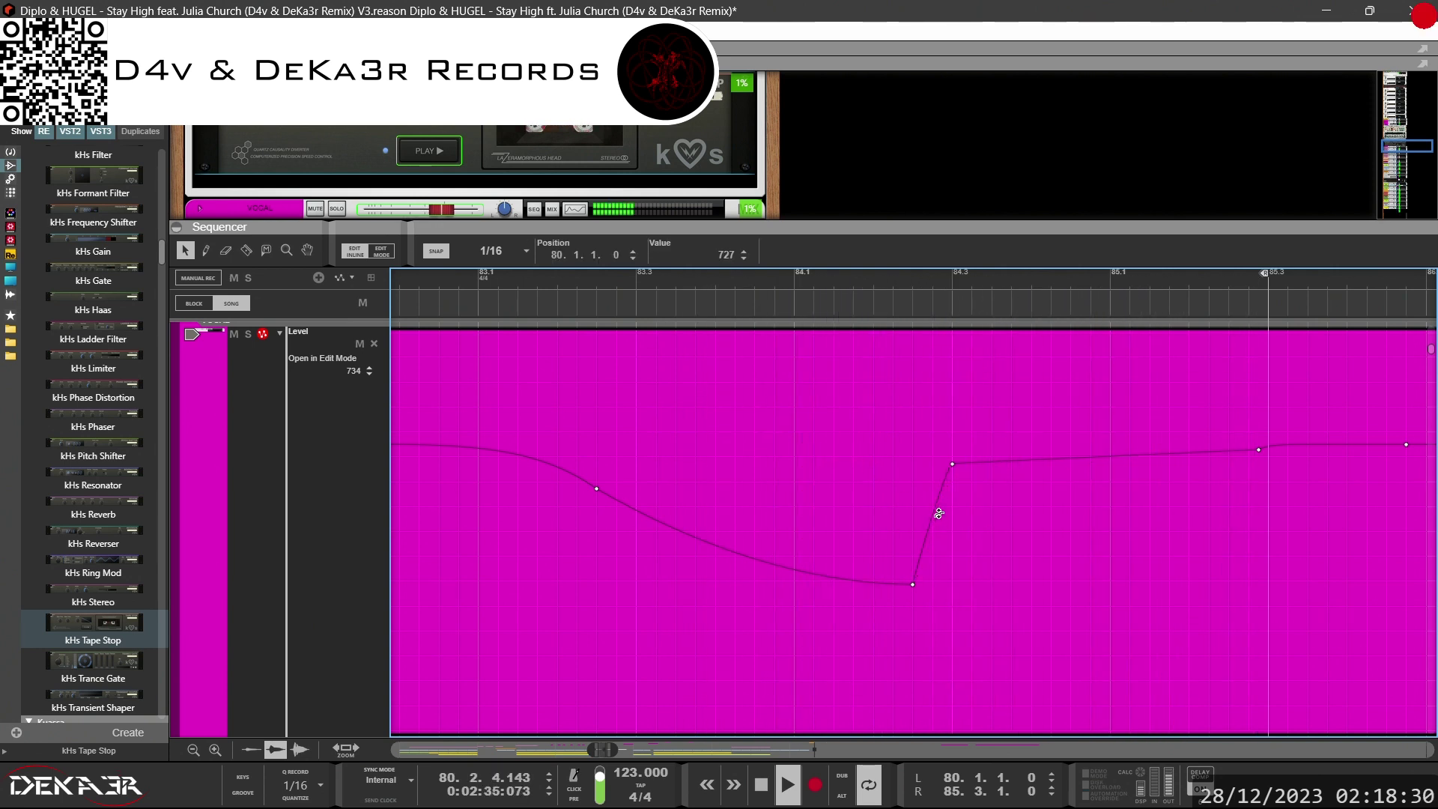
click(584, 284)
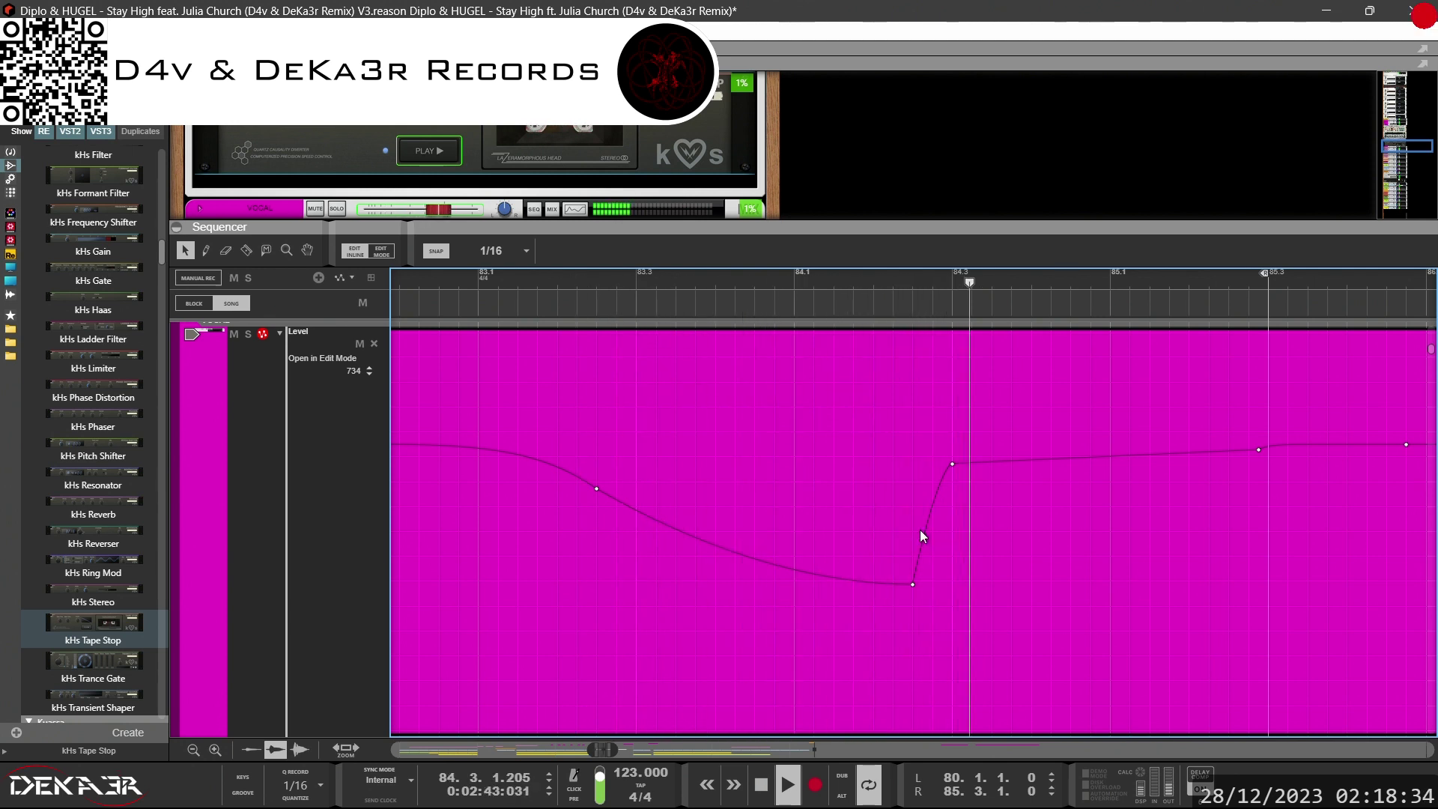
Try the low point at 84.2.2 with value 371 and a stronger upward bend in the rise, replaying the passage
drag(910, 582, 895, 581)
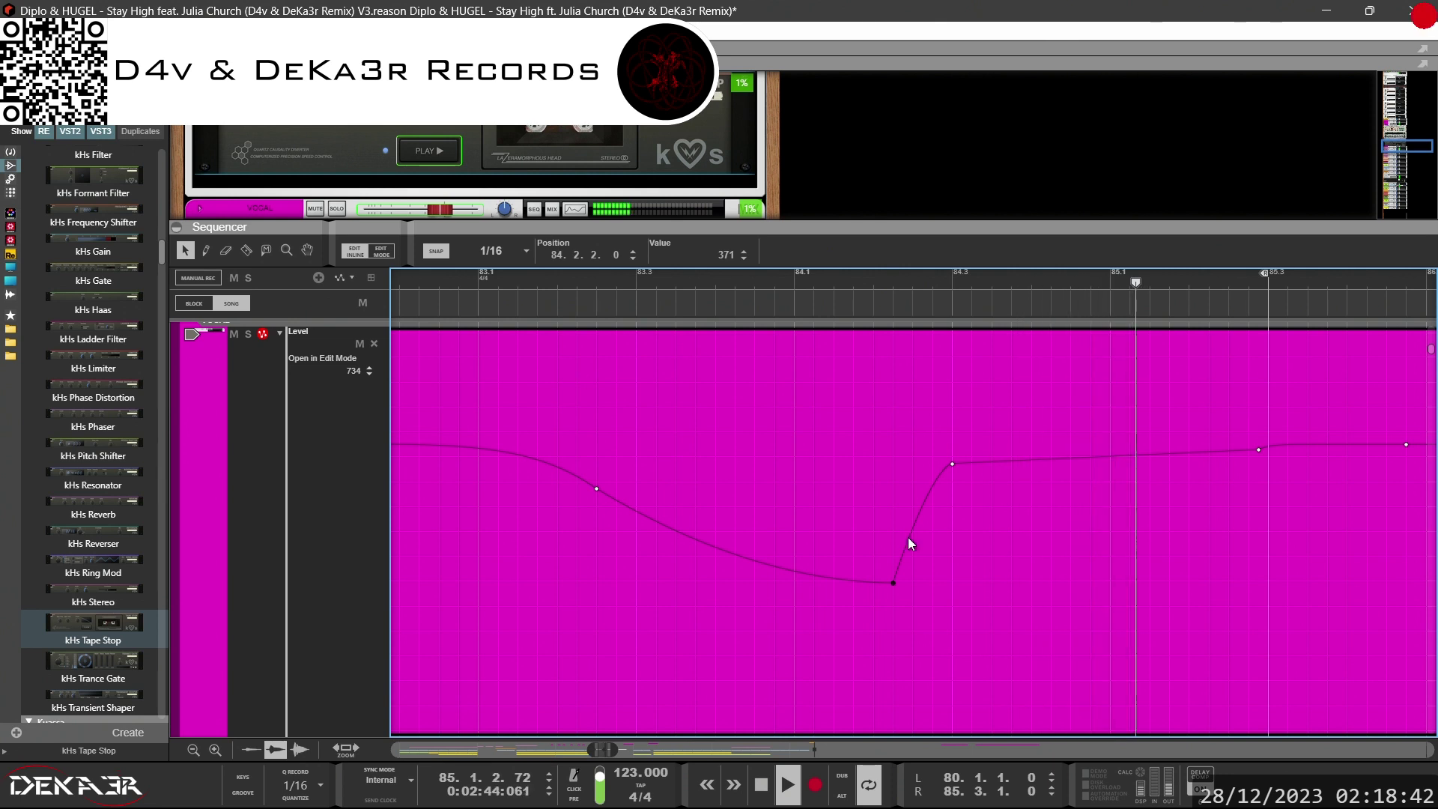
click(589, 284)
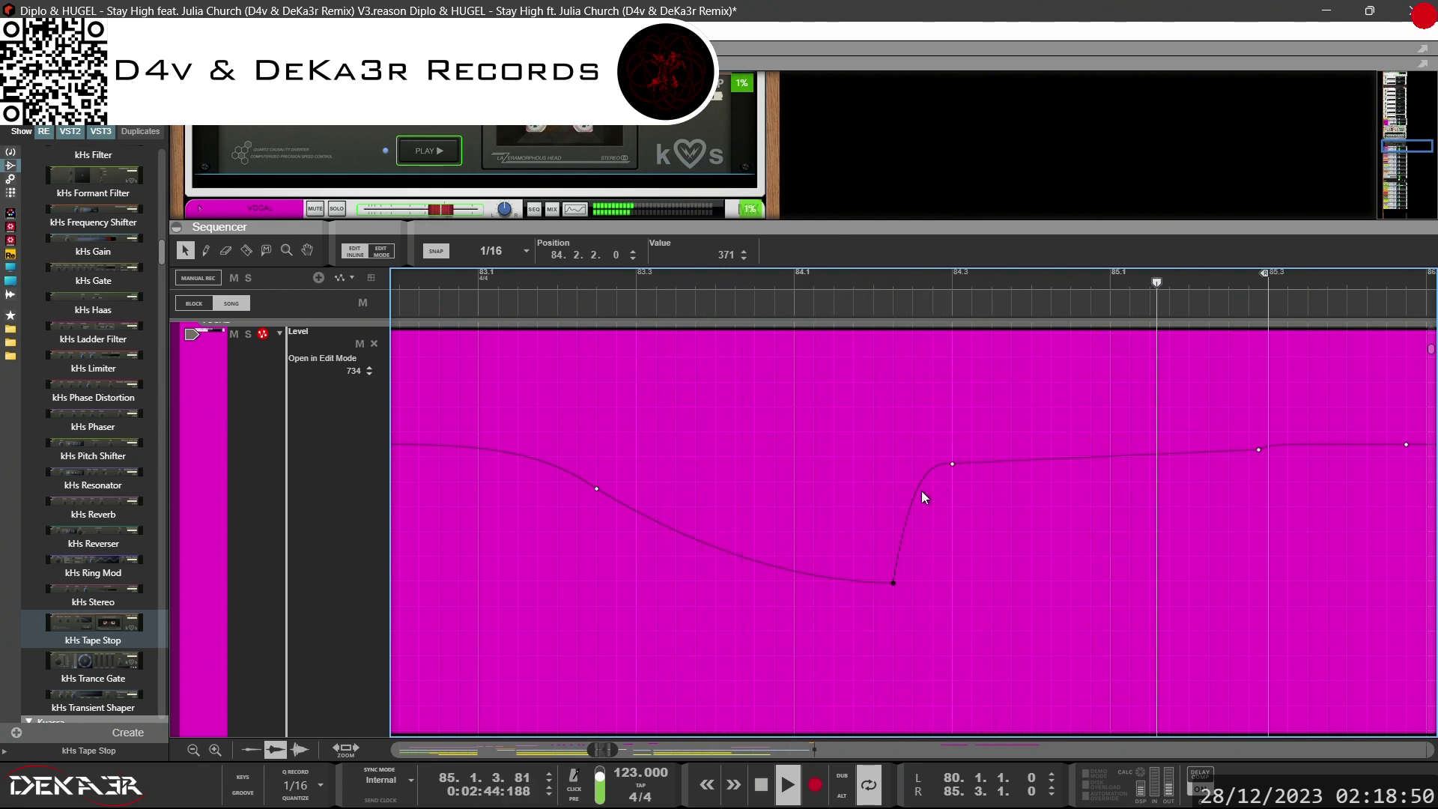
click(557, 283)
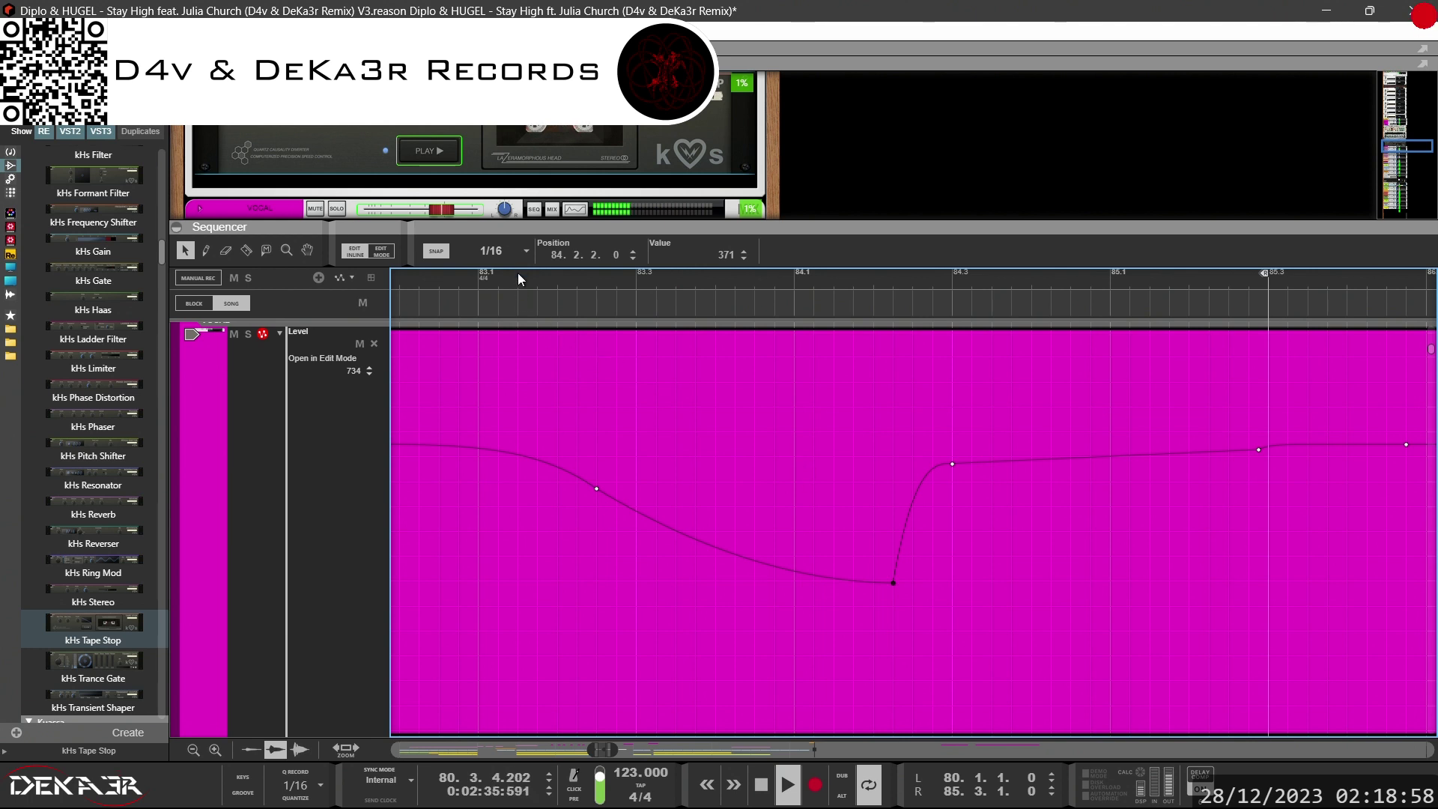
Set the snap grid to 1/32 and move the low point to 84.2.2.120 at value 362
click(520, 250)
click(516, 424)
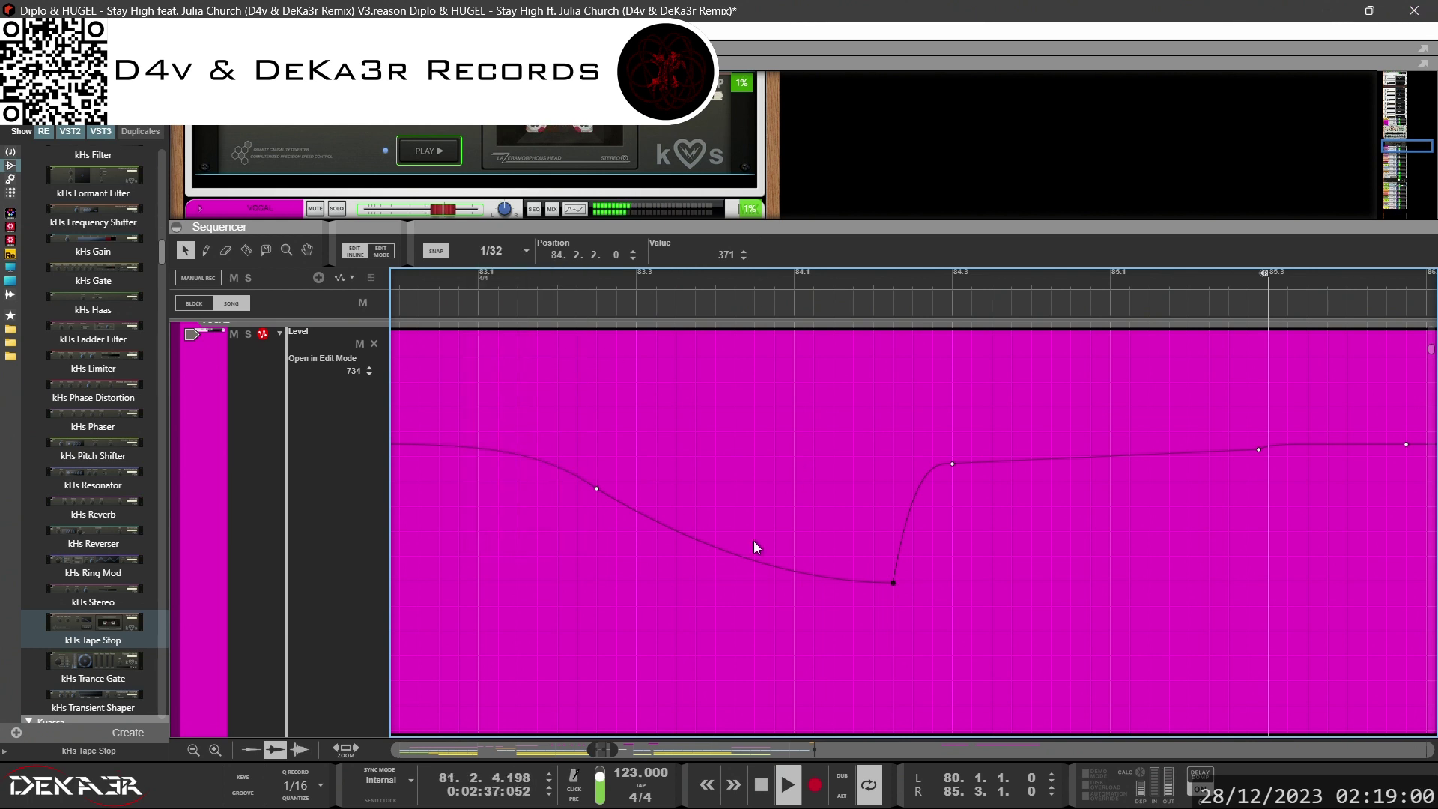
click(892, 584)
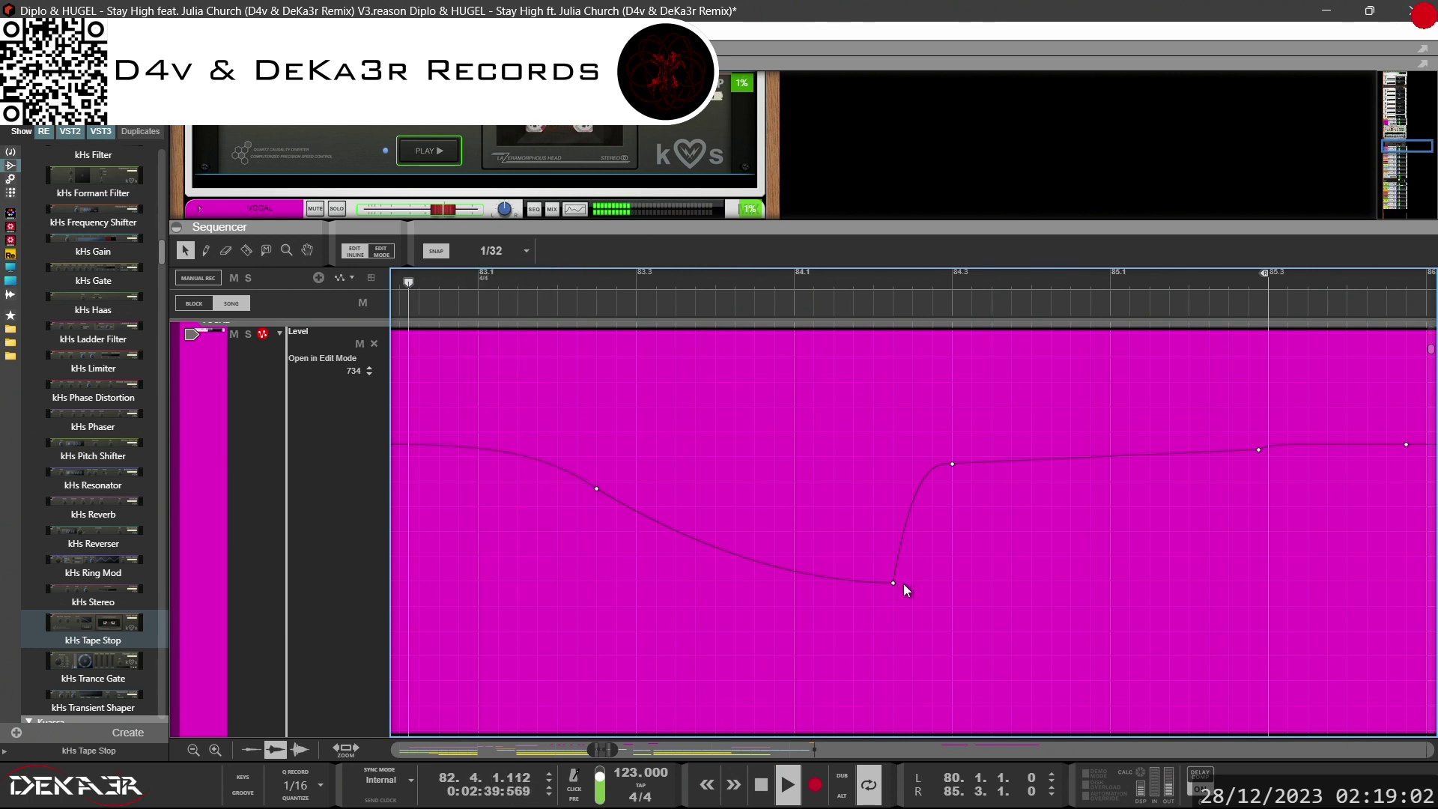
click(891, 583)
drag(891, 582, 900, 585)
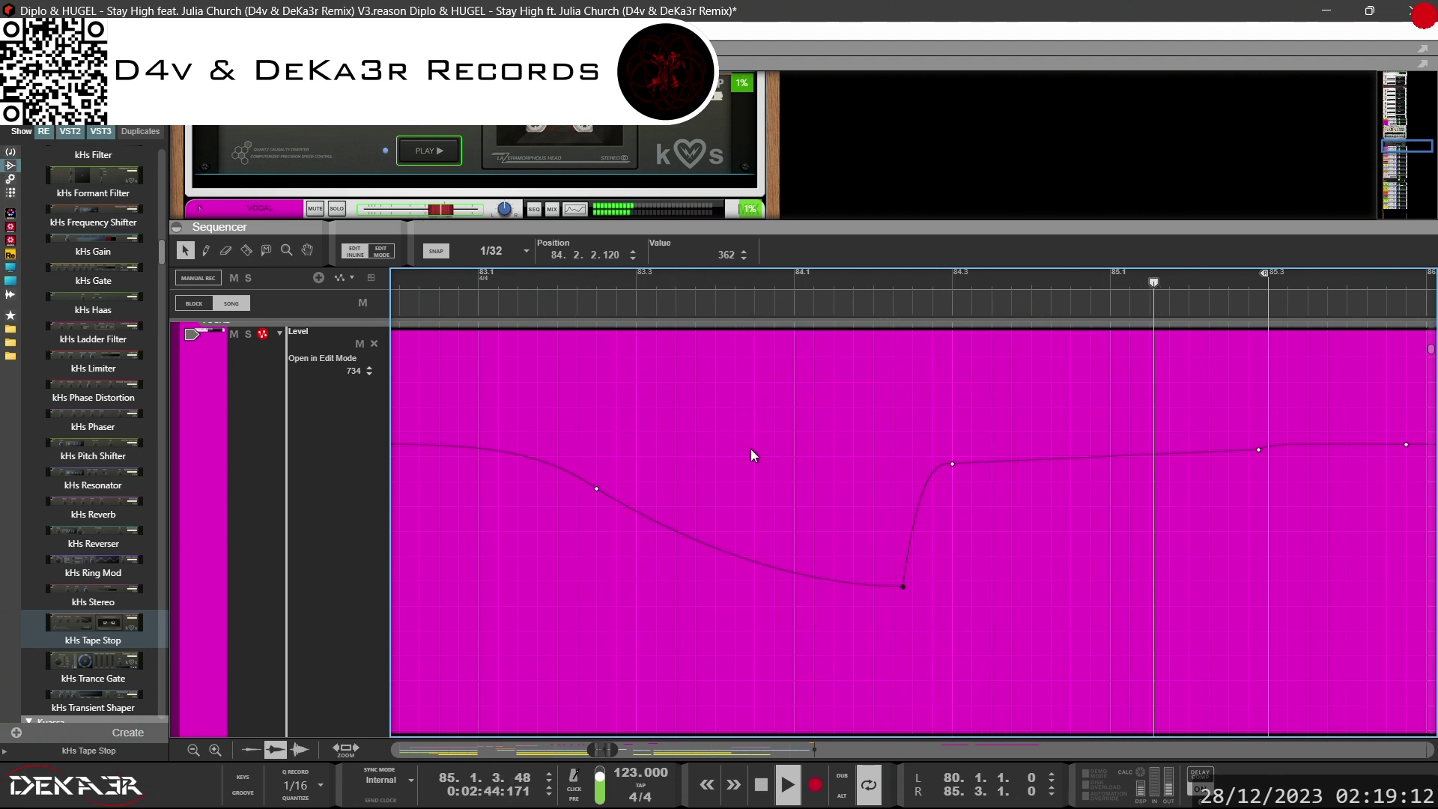
Reshape the rise with a soft start, compare it with the vocal waveform, and move its upper point to 84.2.4.120 at 671
drag(918, 505, 919, 510)
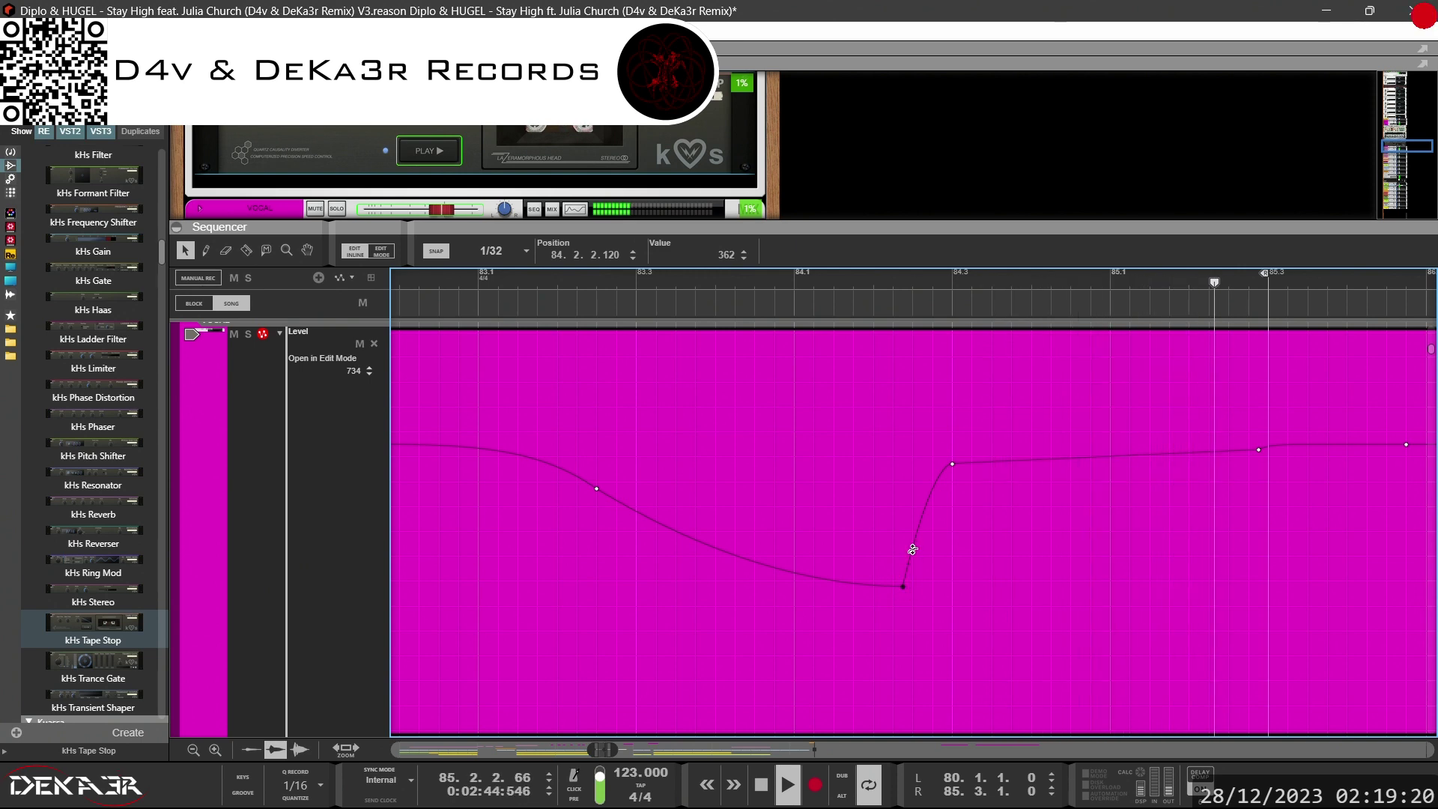
scroll(973, 618, down, 3)
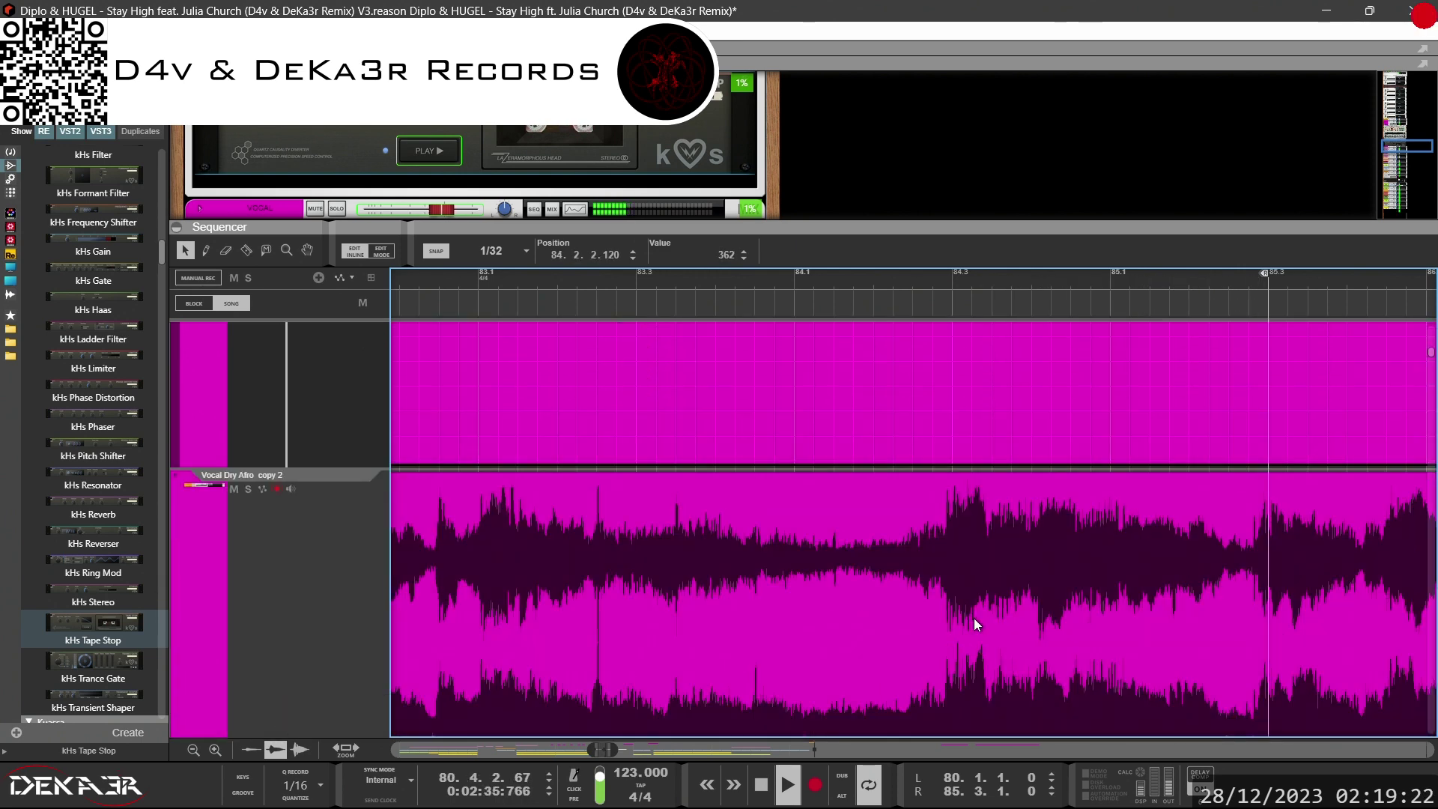
scroll(973, 620, up, 2)
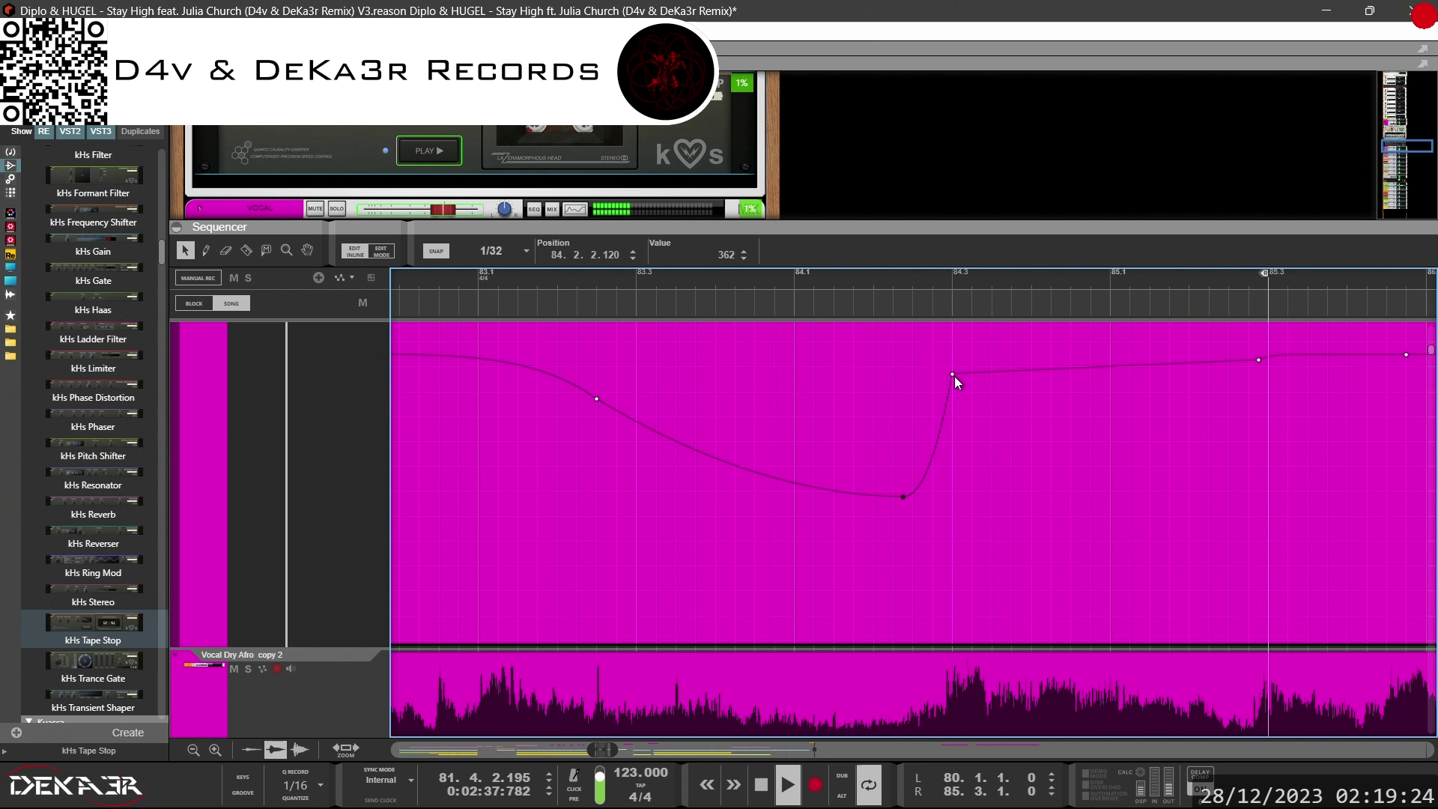
drag(951, 372, 942, 372)
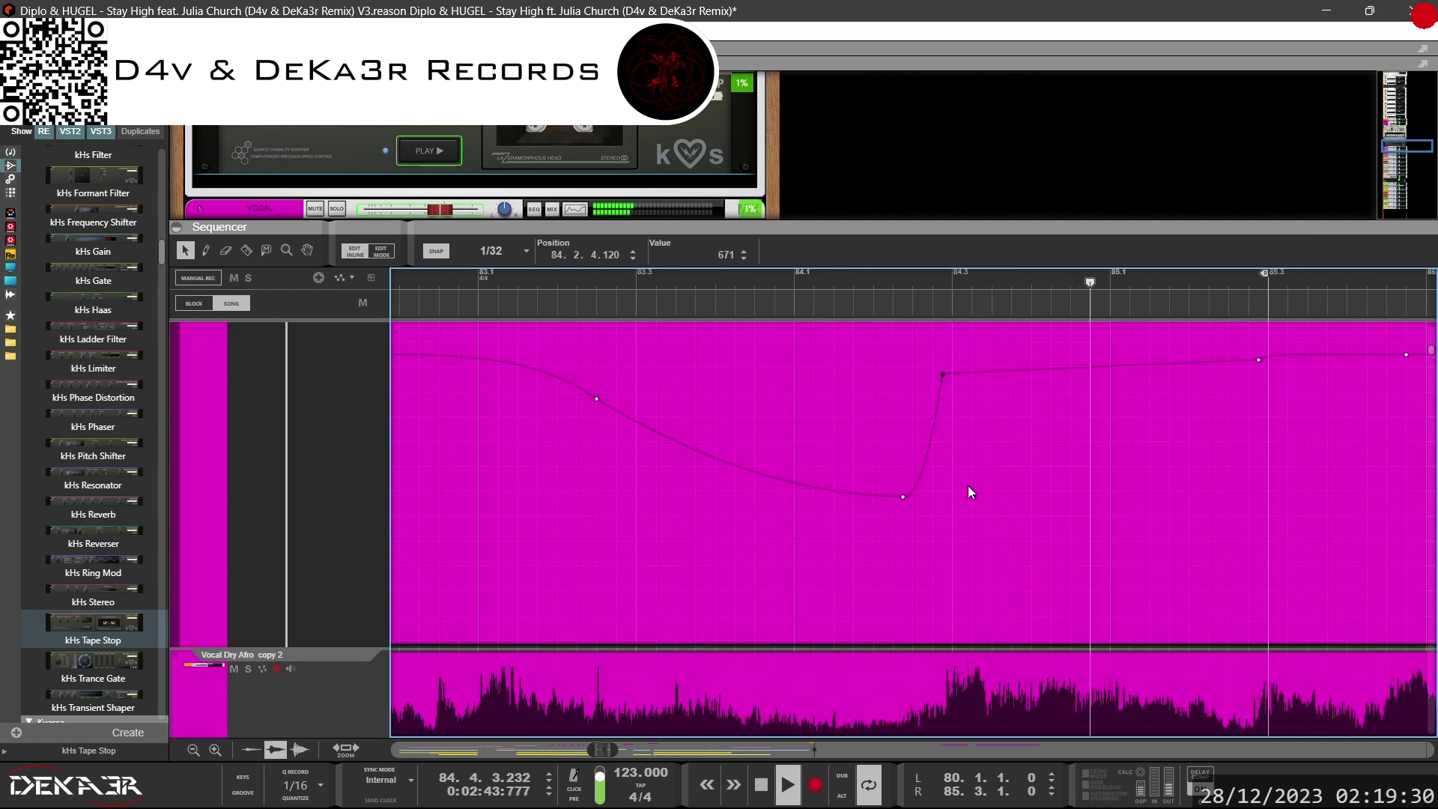
Bend the segment after the upper point upward so it curves into the plateau, and compare it with the vocal waveform
scroll(967, 485, up, 2)
drag(968, 551, 963, 479)
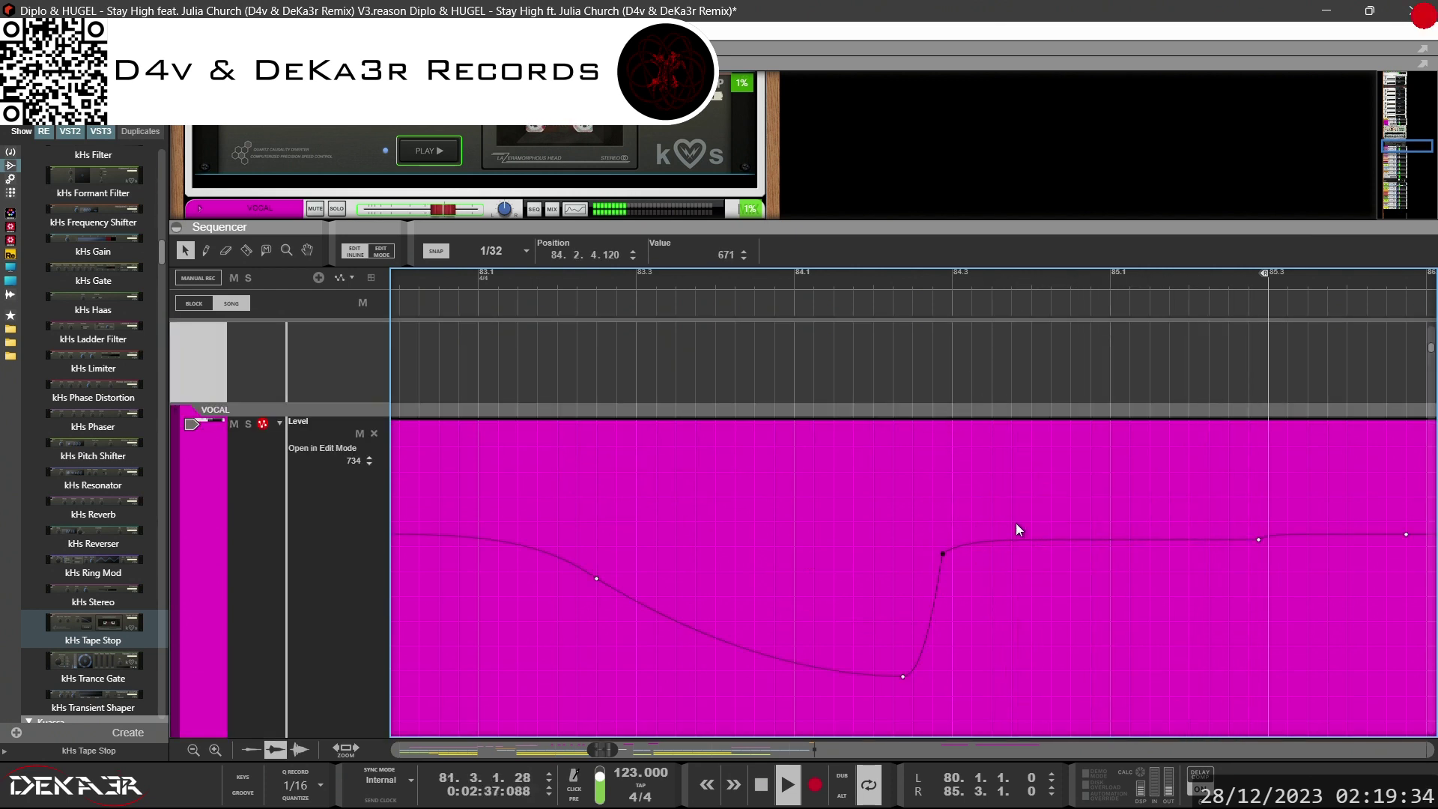
scroll(1027, 617, down, 1)
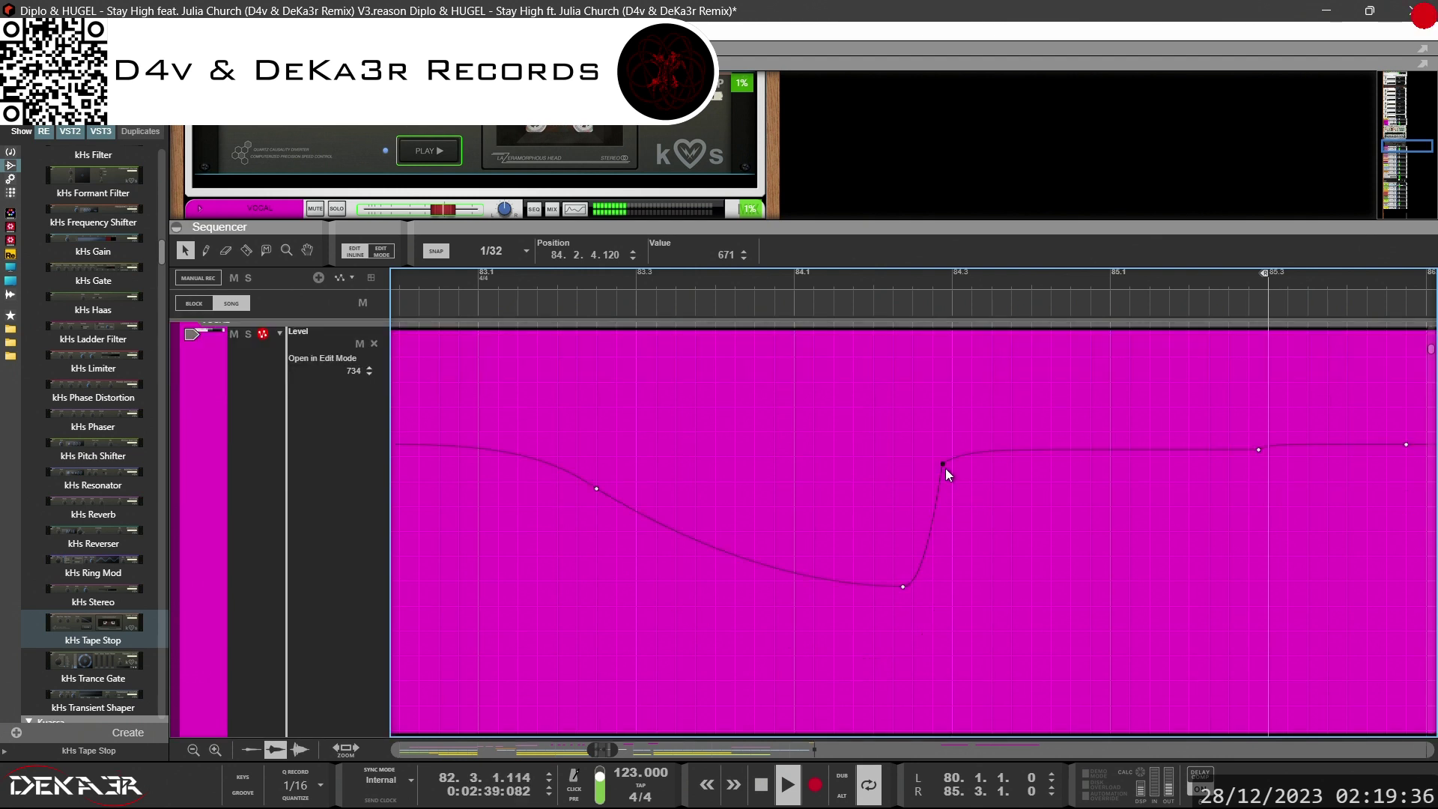
scroll(1044, 558, down, 1)
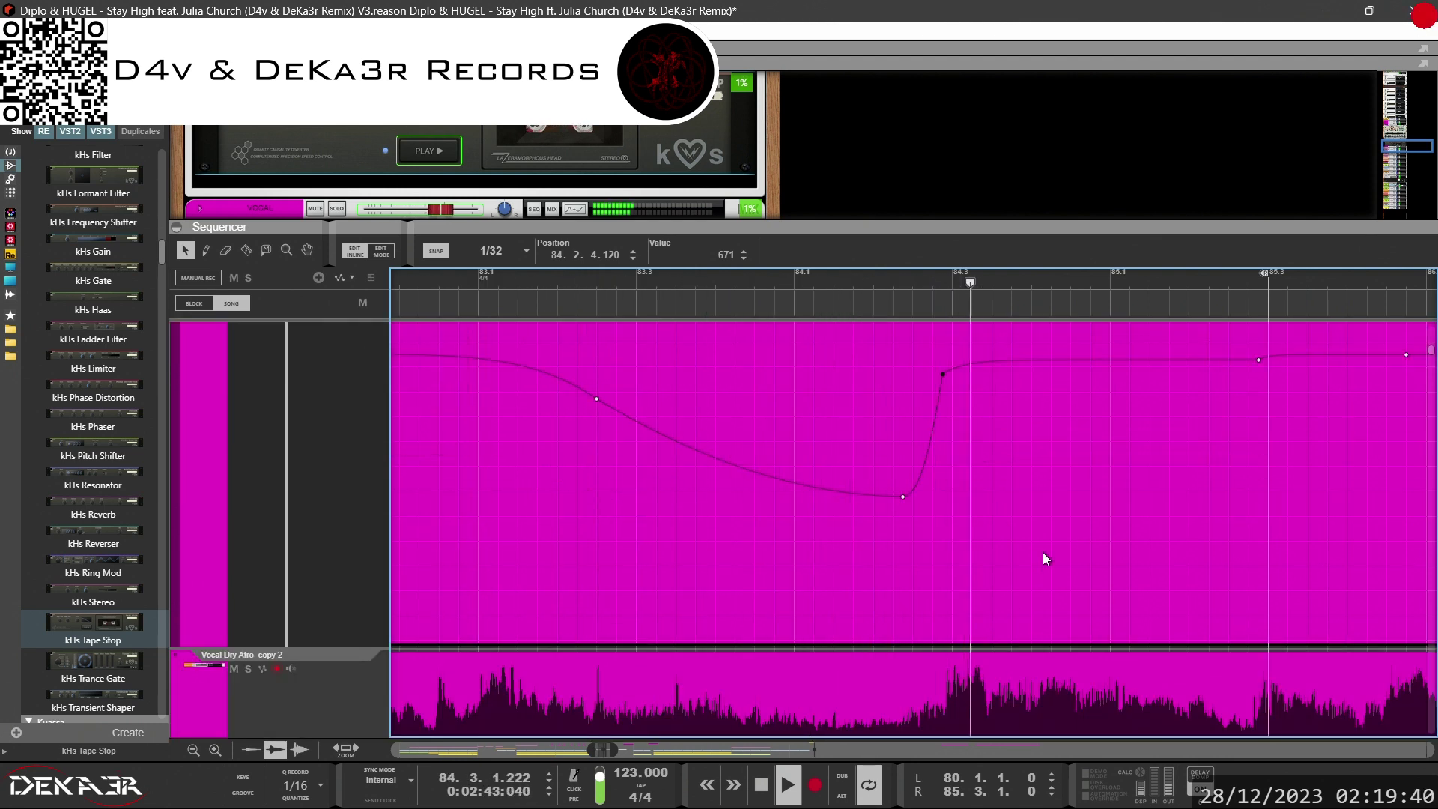
scroll(1042, 554, up, 1)
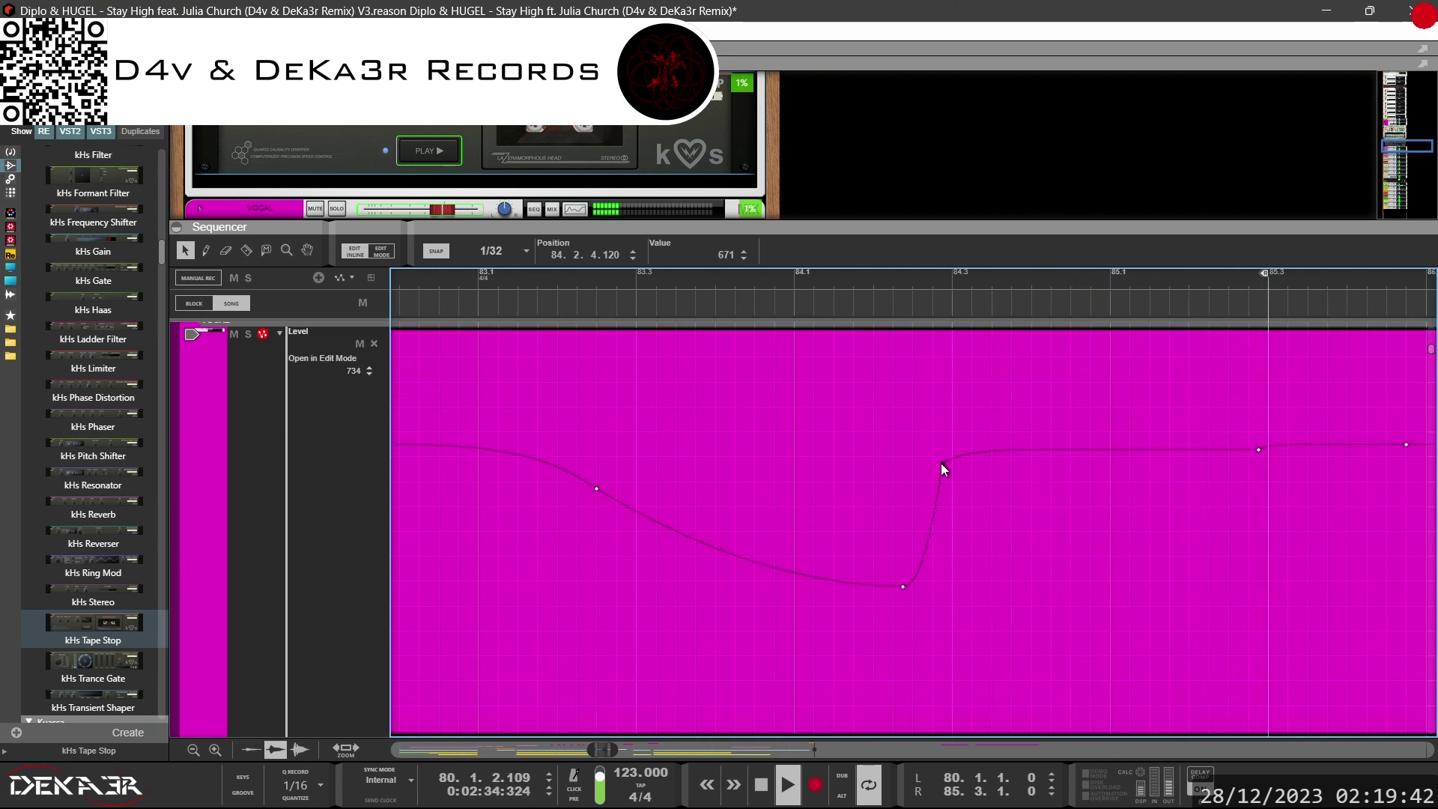
Audition the upper point at 84.2.4.120 with values 687, 668, 637, 649 and 661
drag(941, 461, 940, 454)
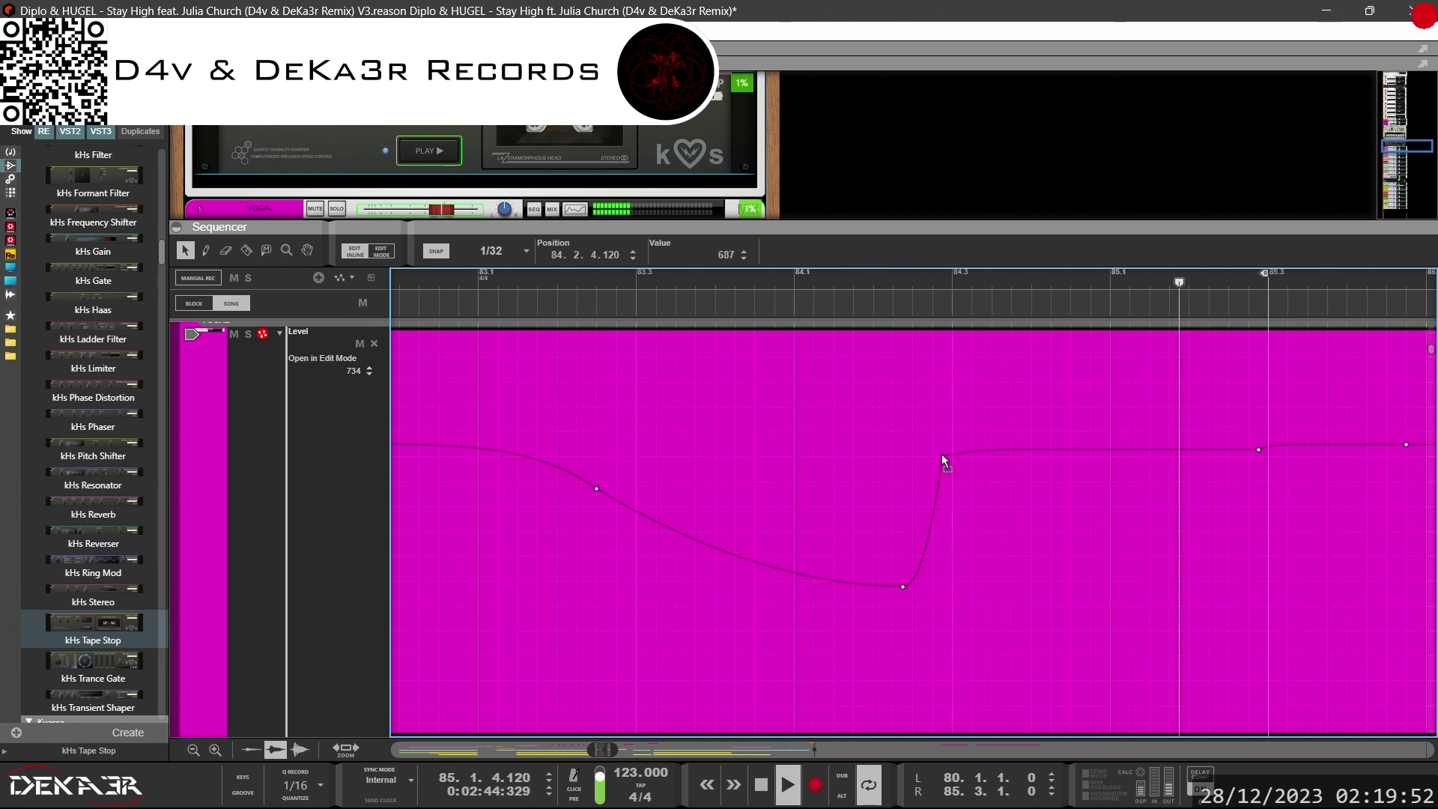
drag(941, 455, 942, 461)
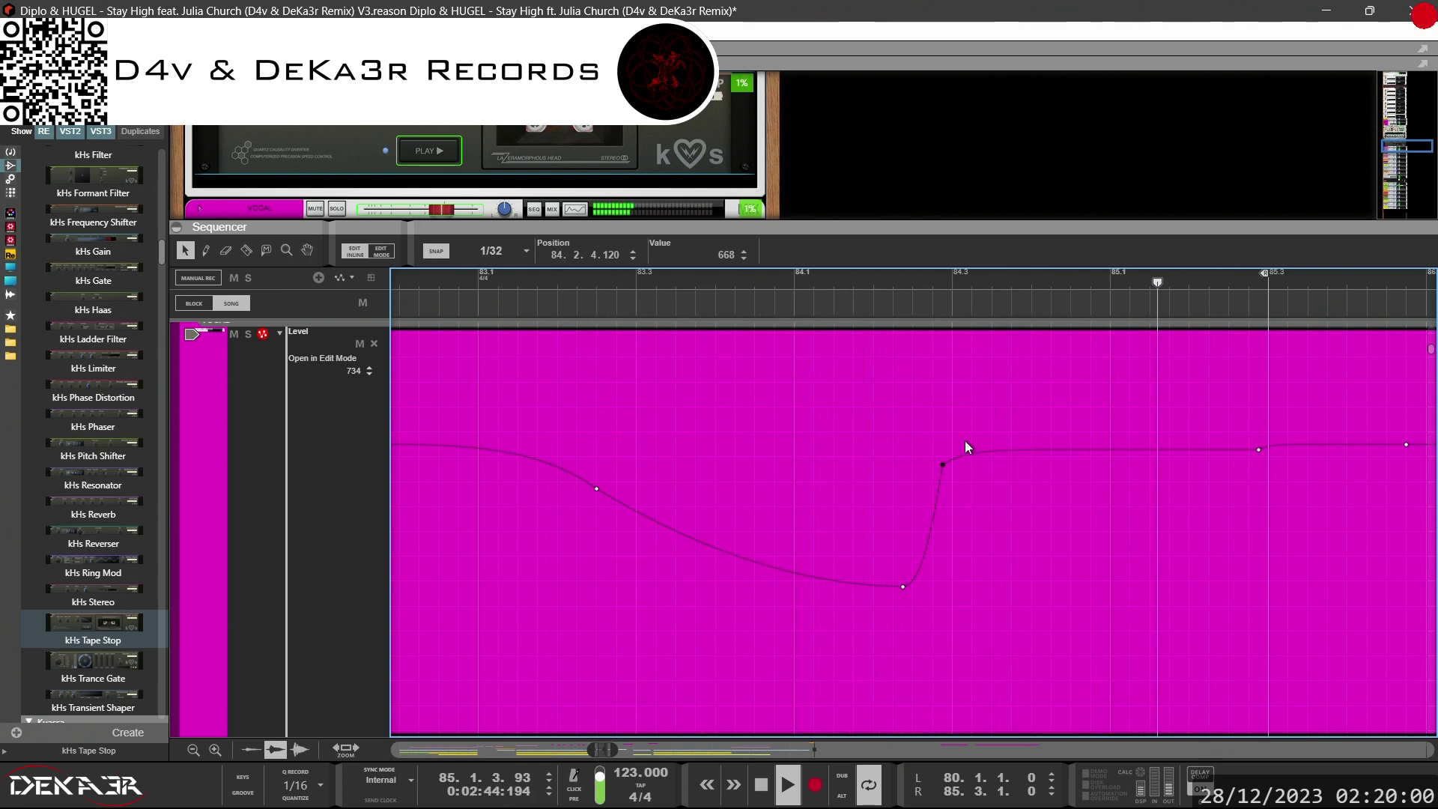
drag(941, 470, 942, 476)
click(593, 298)
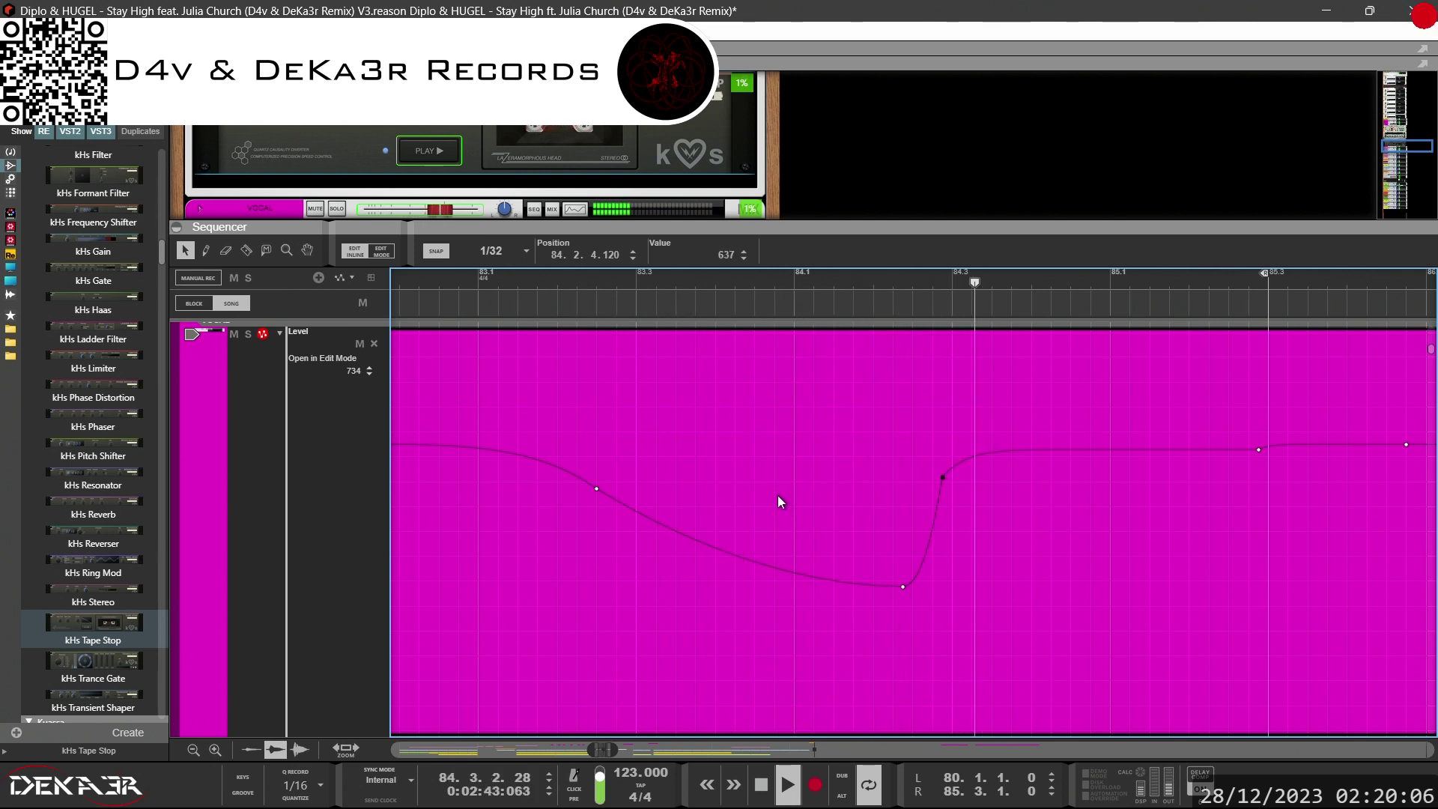
drag(939, 477, 942, 472)
click(560, 274)
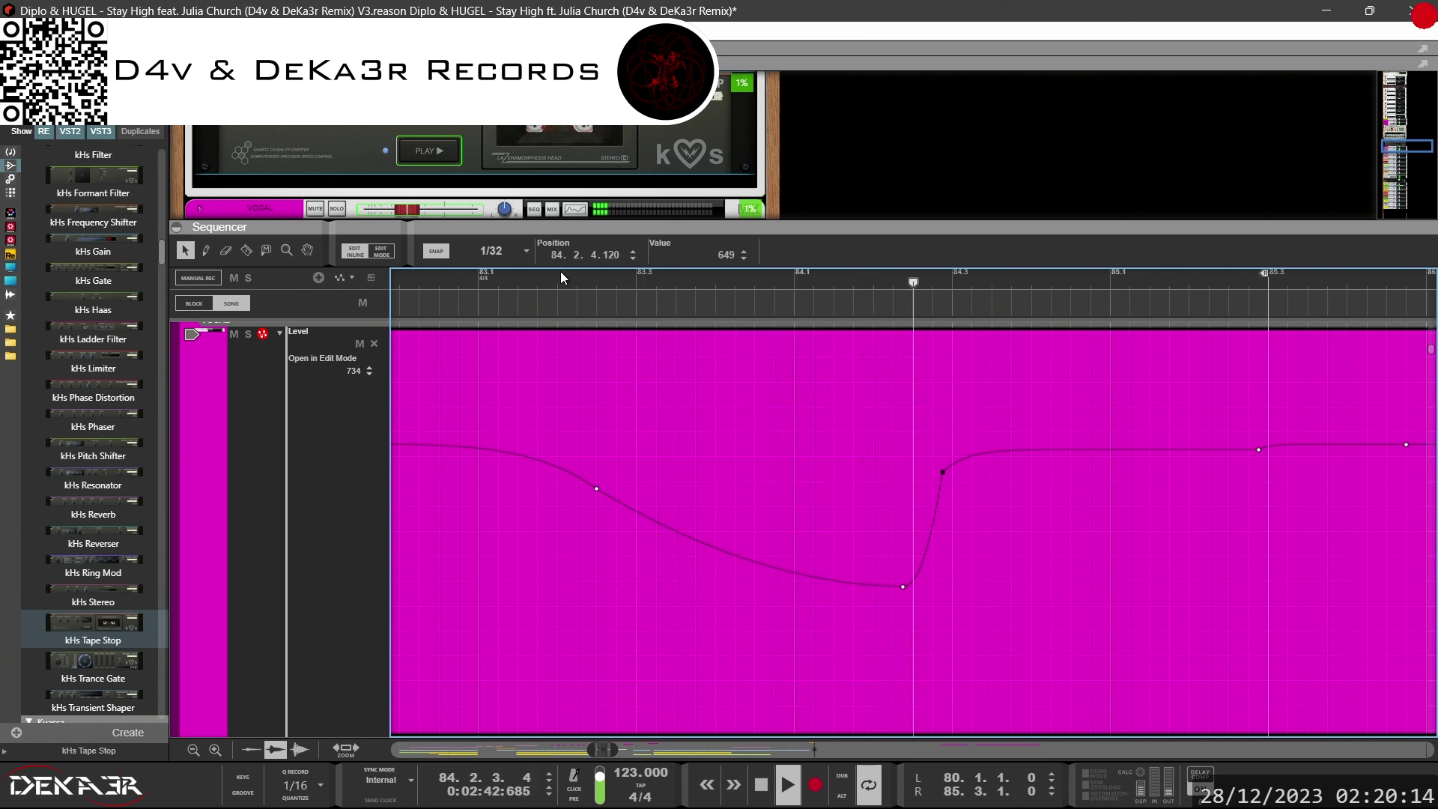
drag(942, 472, 941, 466)
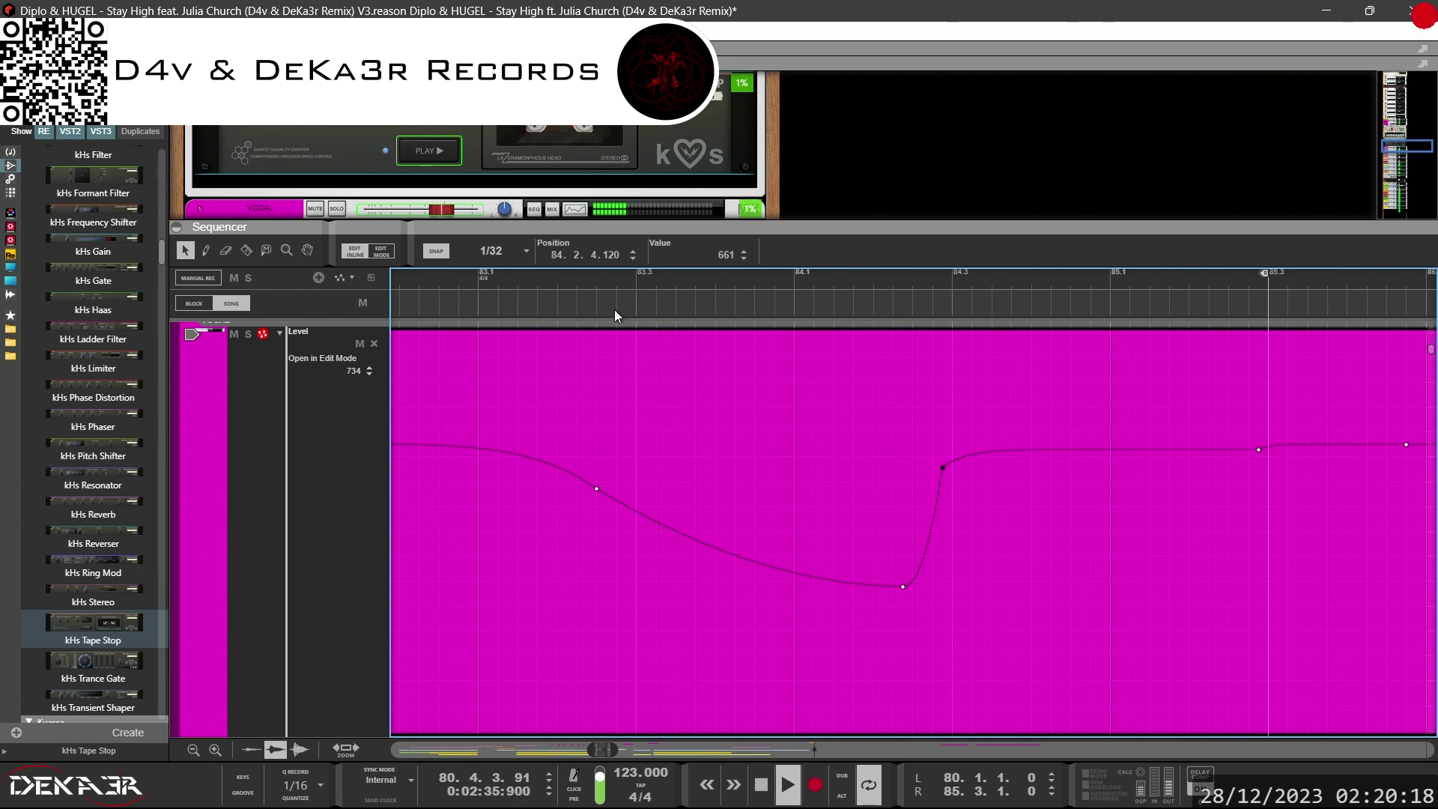
Try the rise before 84.2.4.120 as a straight line and as a curve with a slower start, replaying the passage
click(585, 281)
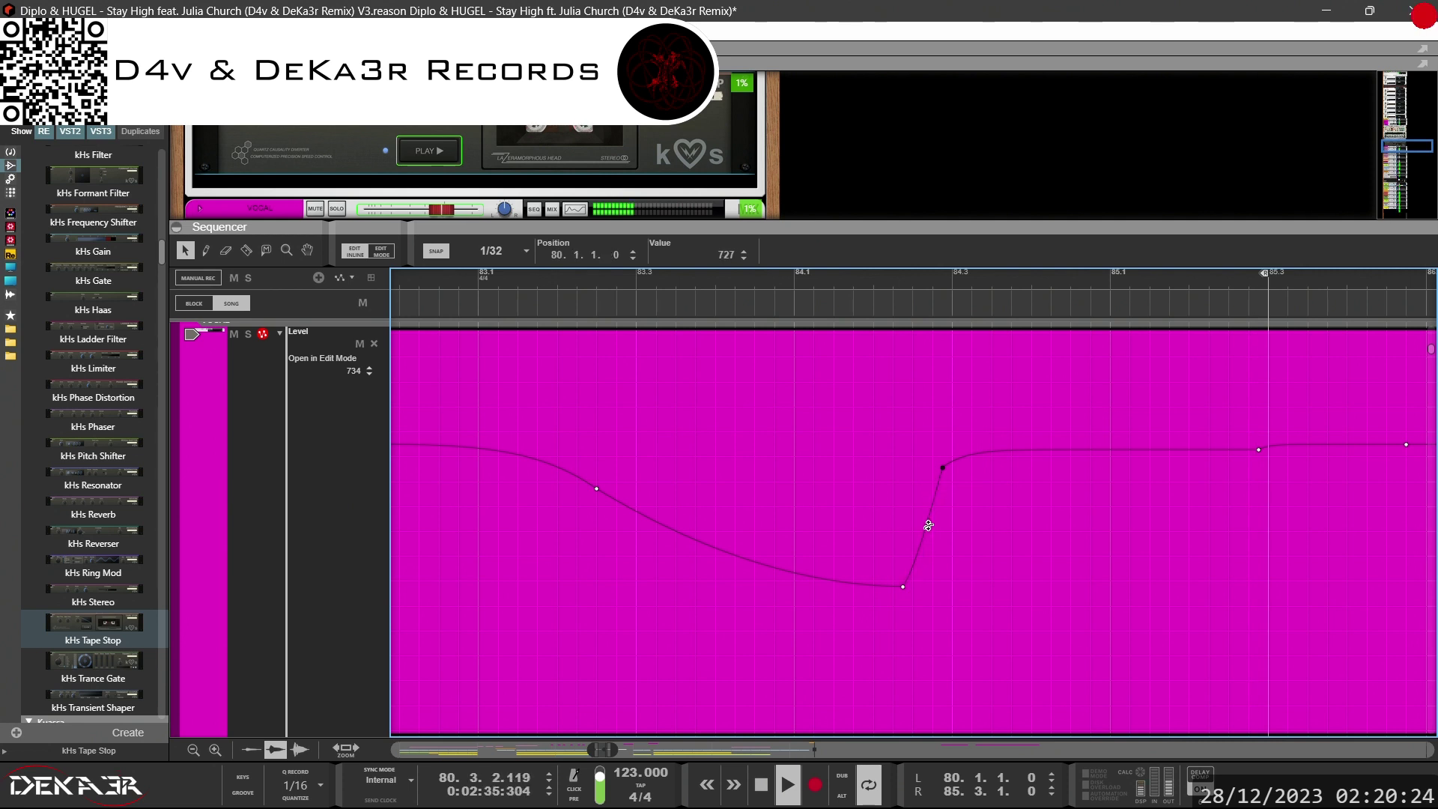
click(584, 278)
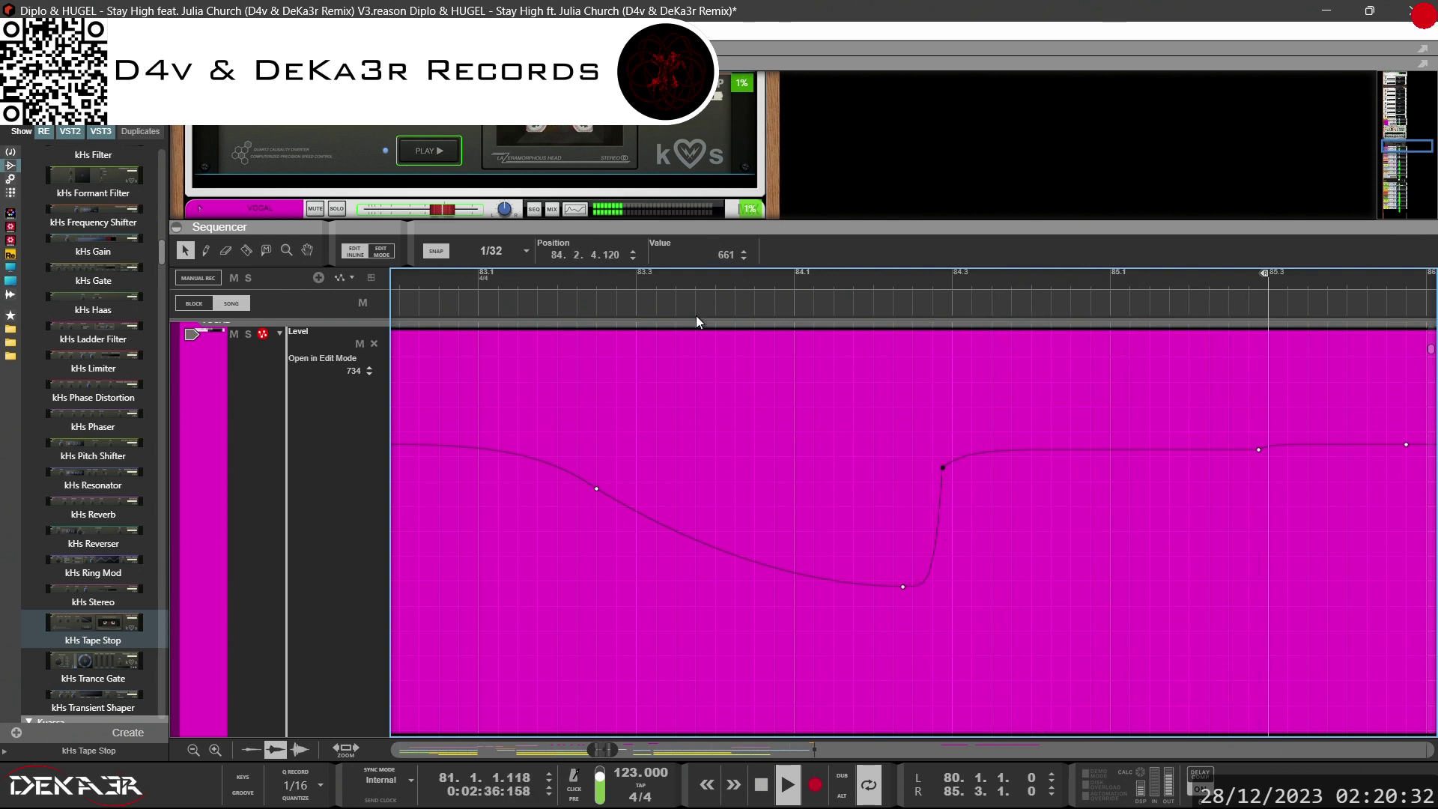
click(576, 274)
Raise the low point at 84.2.2.120 to 519 and replay the passage
drag(902, 585, 901, 552)
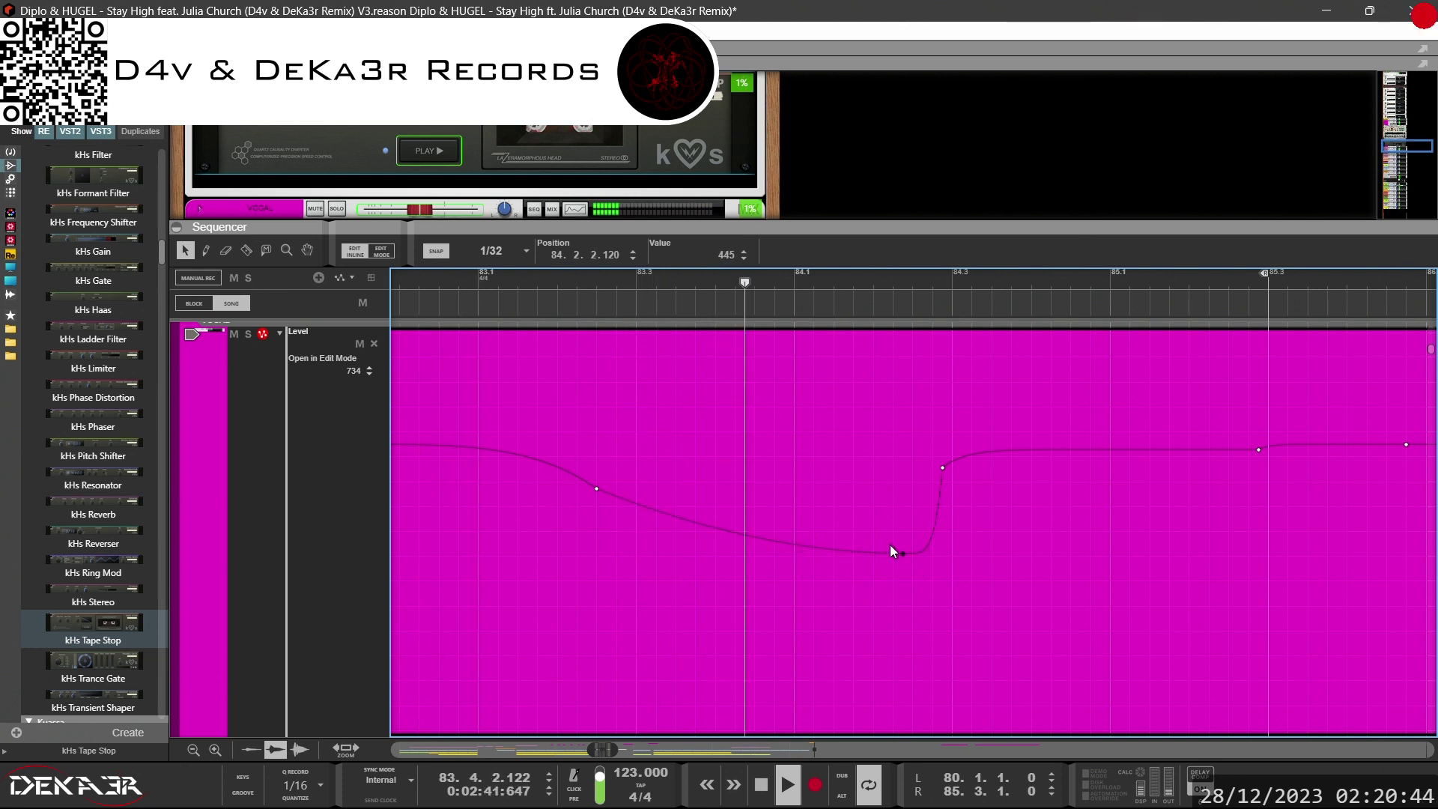
drag(901, 551, 903, 524)
click(592, 308)
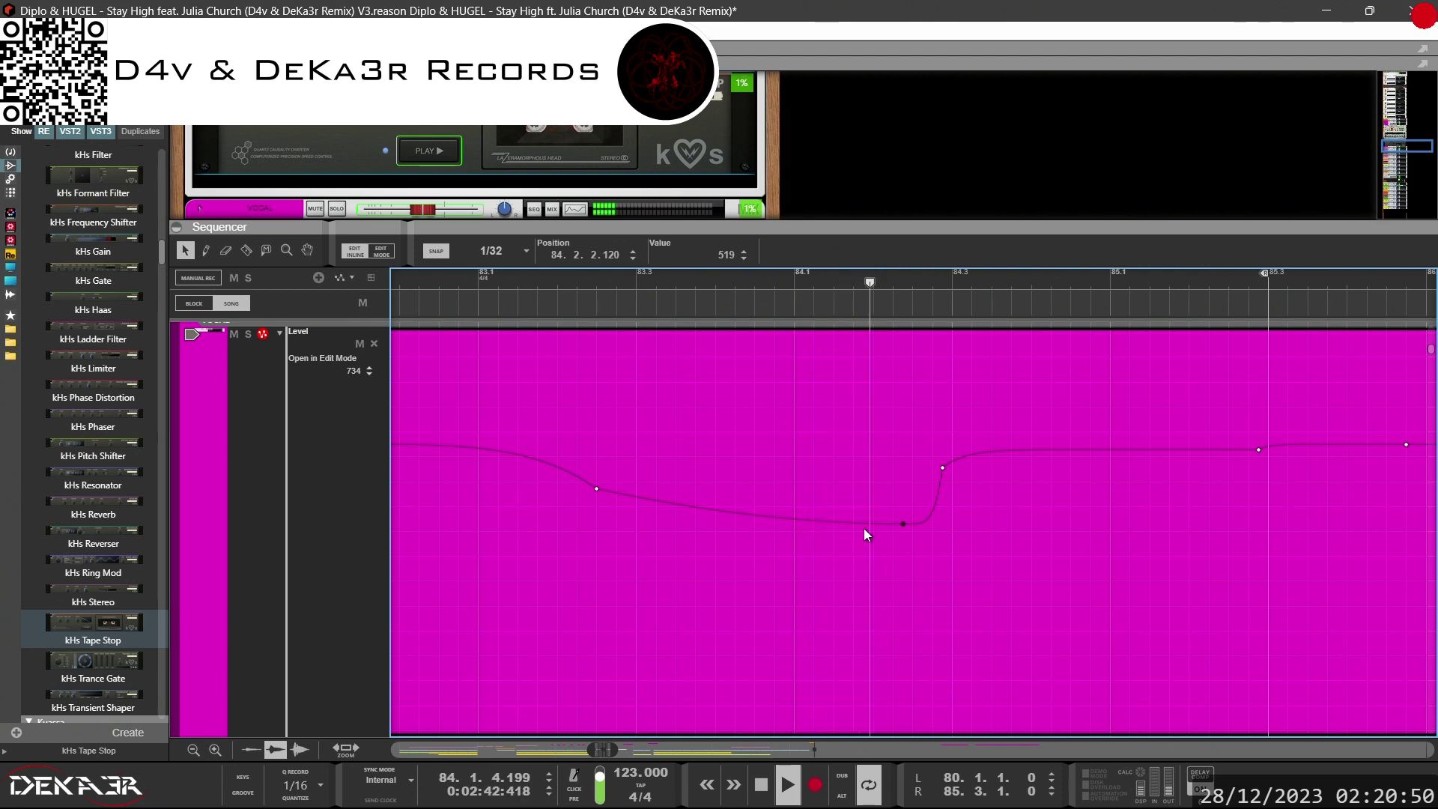
Bend the rise upward, raise its upper point at 84.2.4.120 to 734, and straighten the segment that follows it
drag(930, 497, 932, 487)
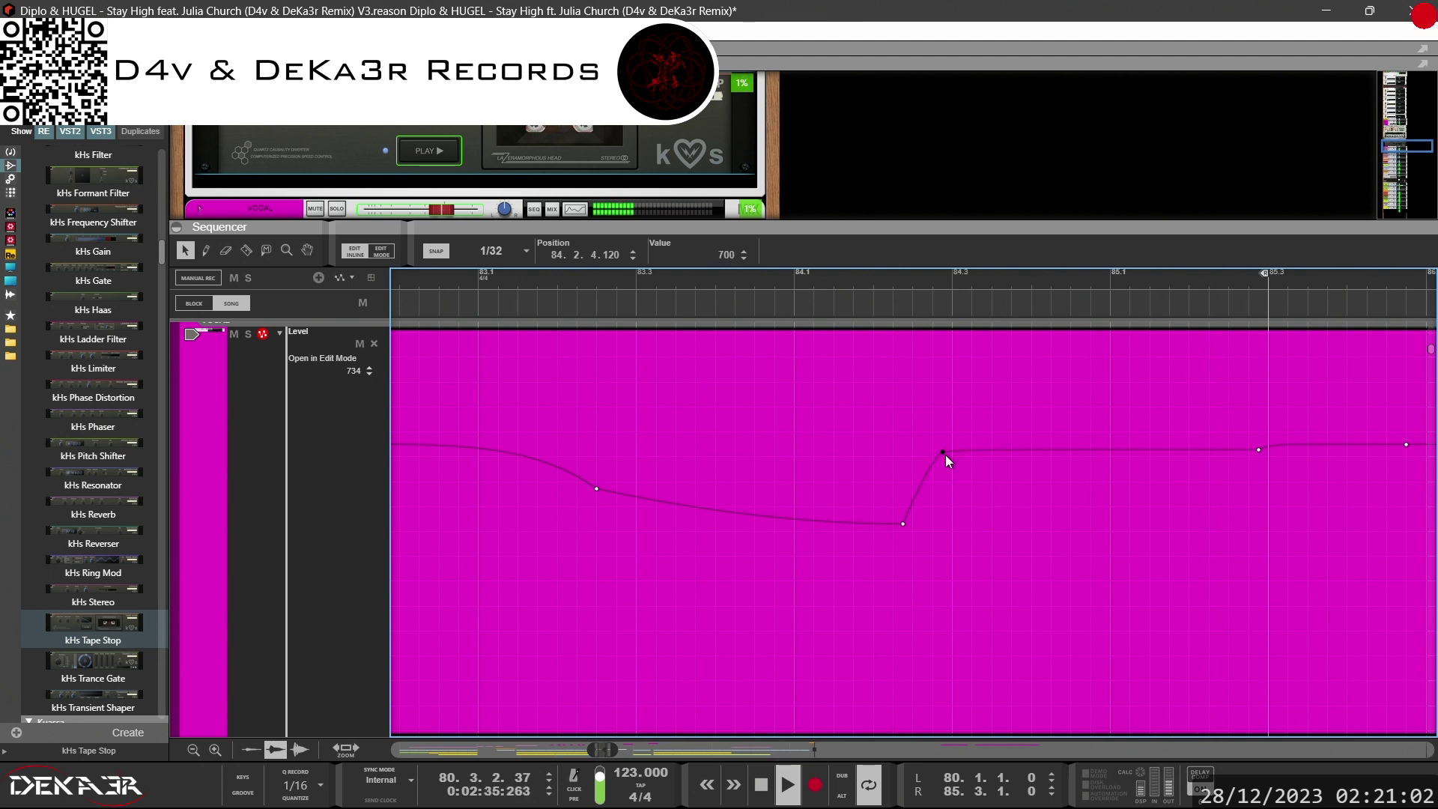
click(560, 285)
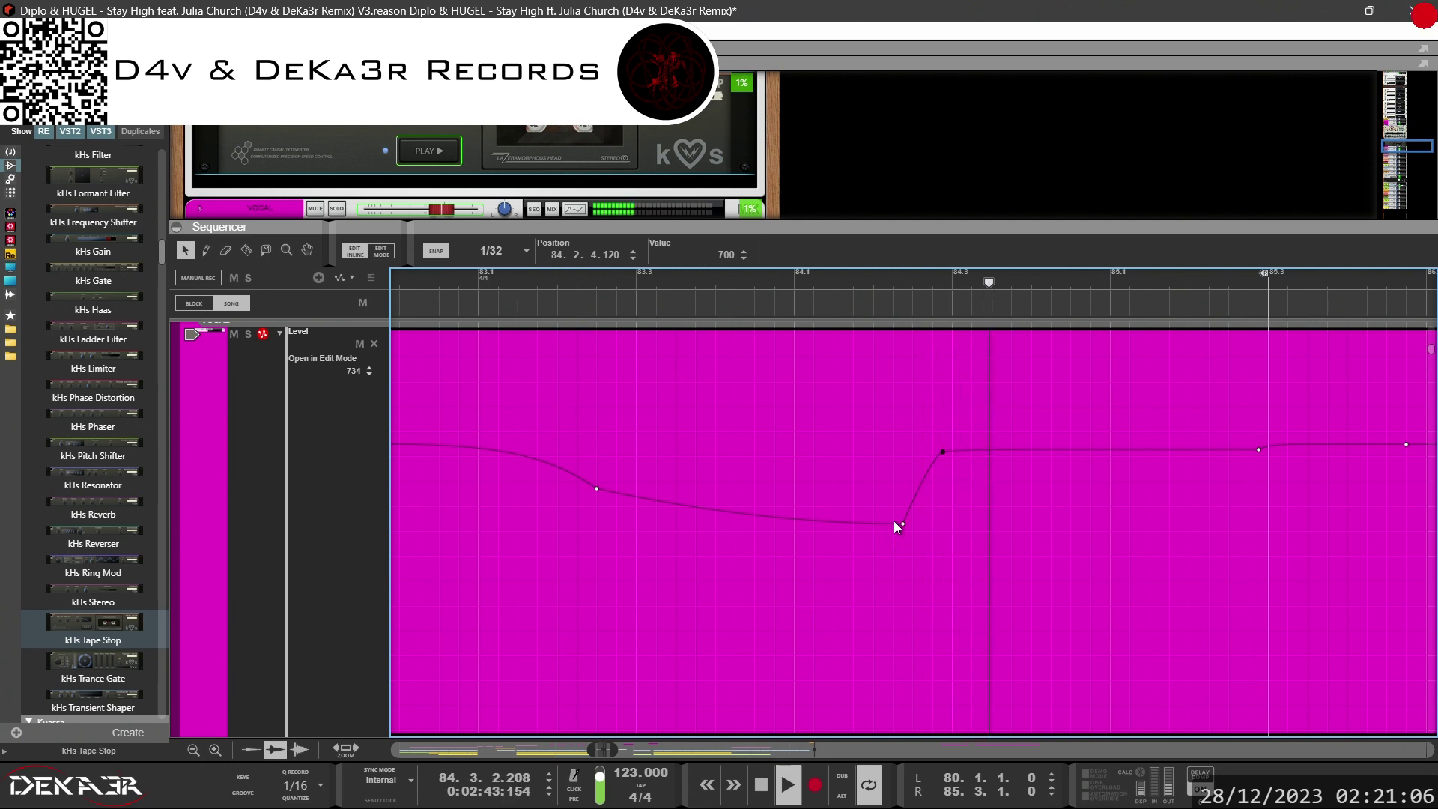
drag(941, 450, 941, 438)
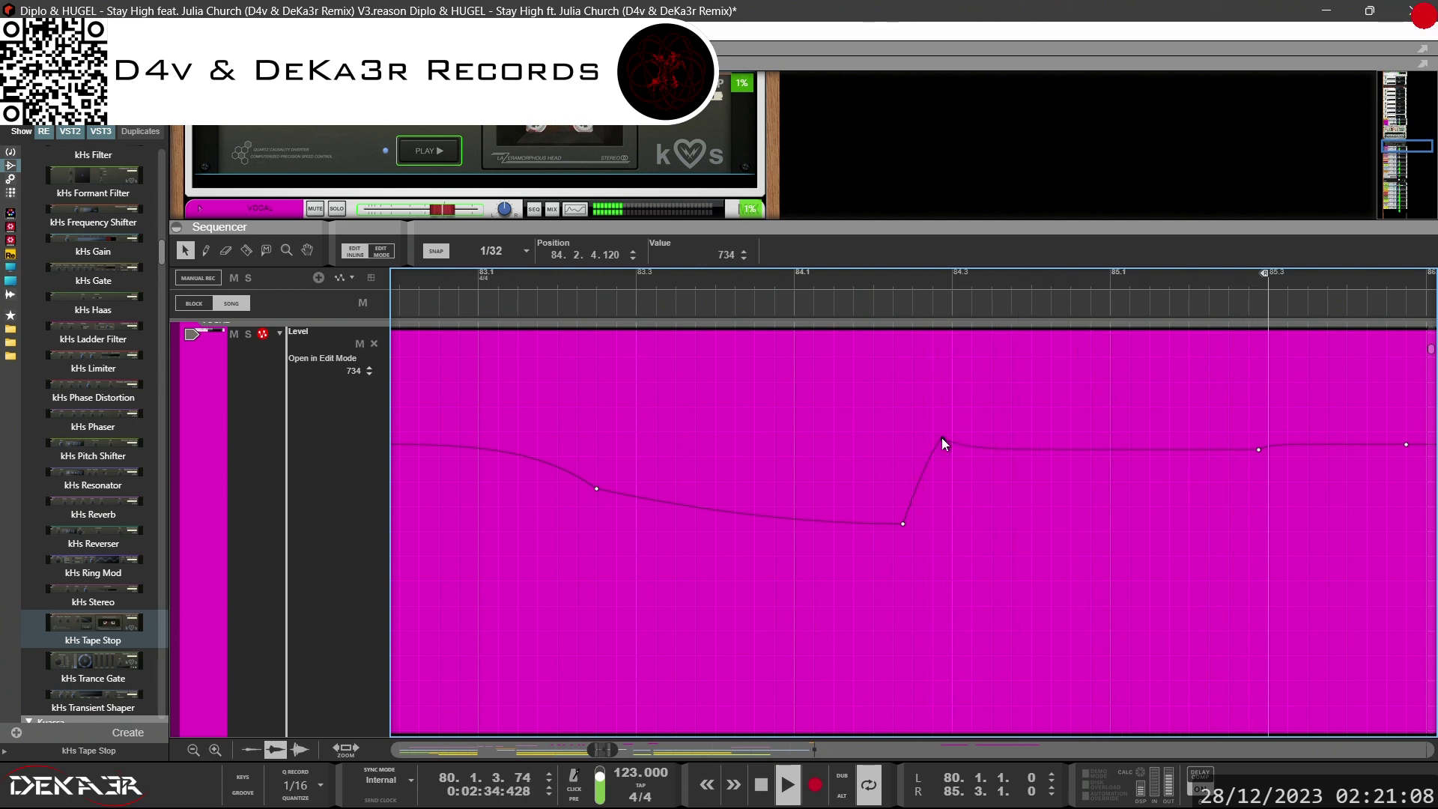
click(558, 276)
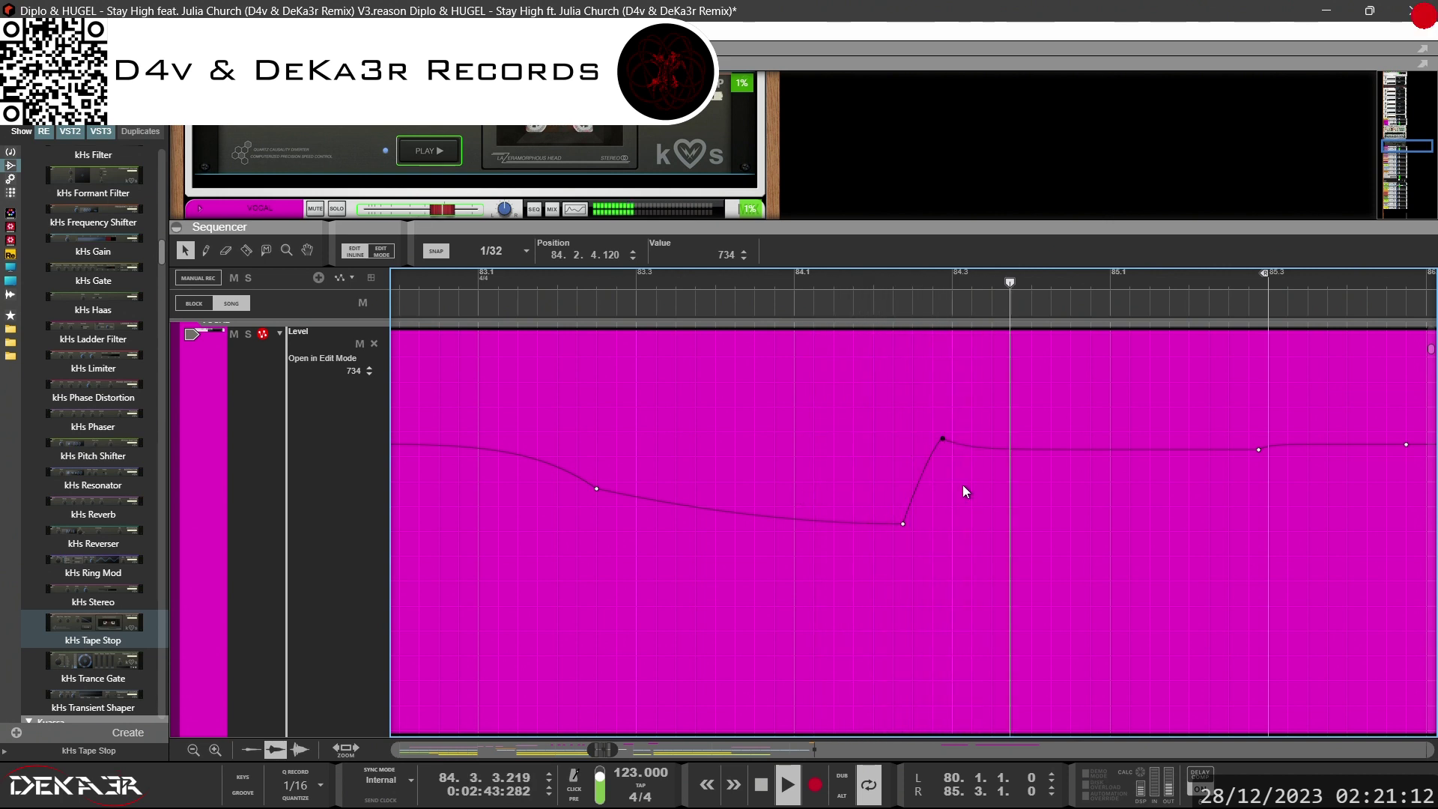
click(960, 436)
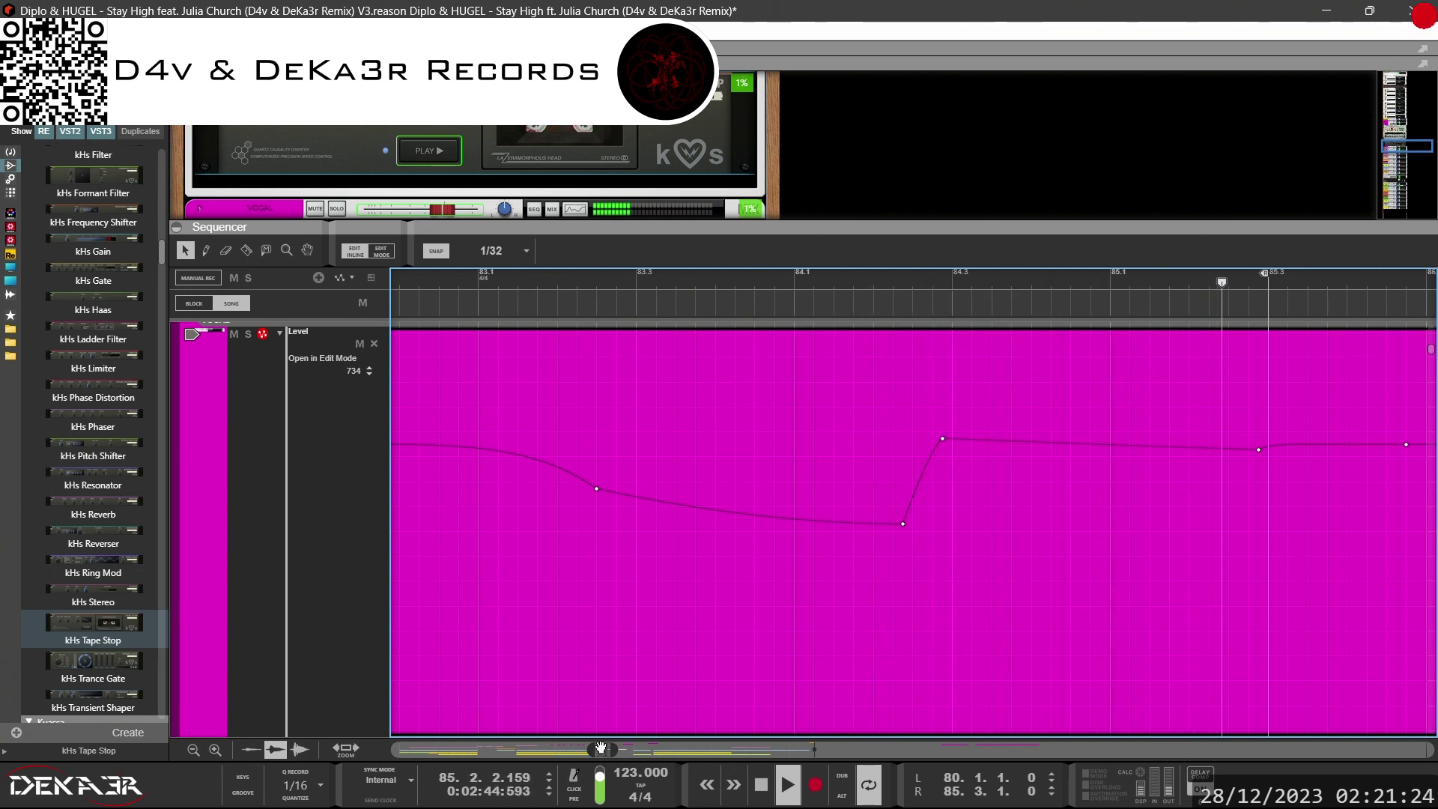
drag(621, 748, 629, 747)
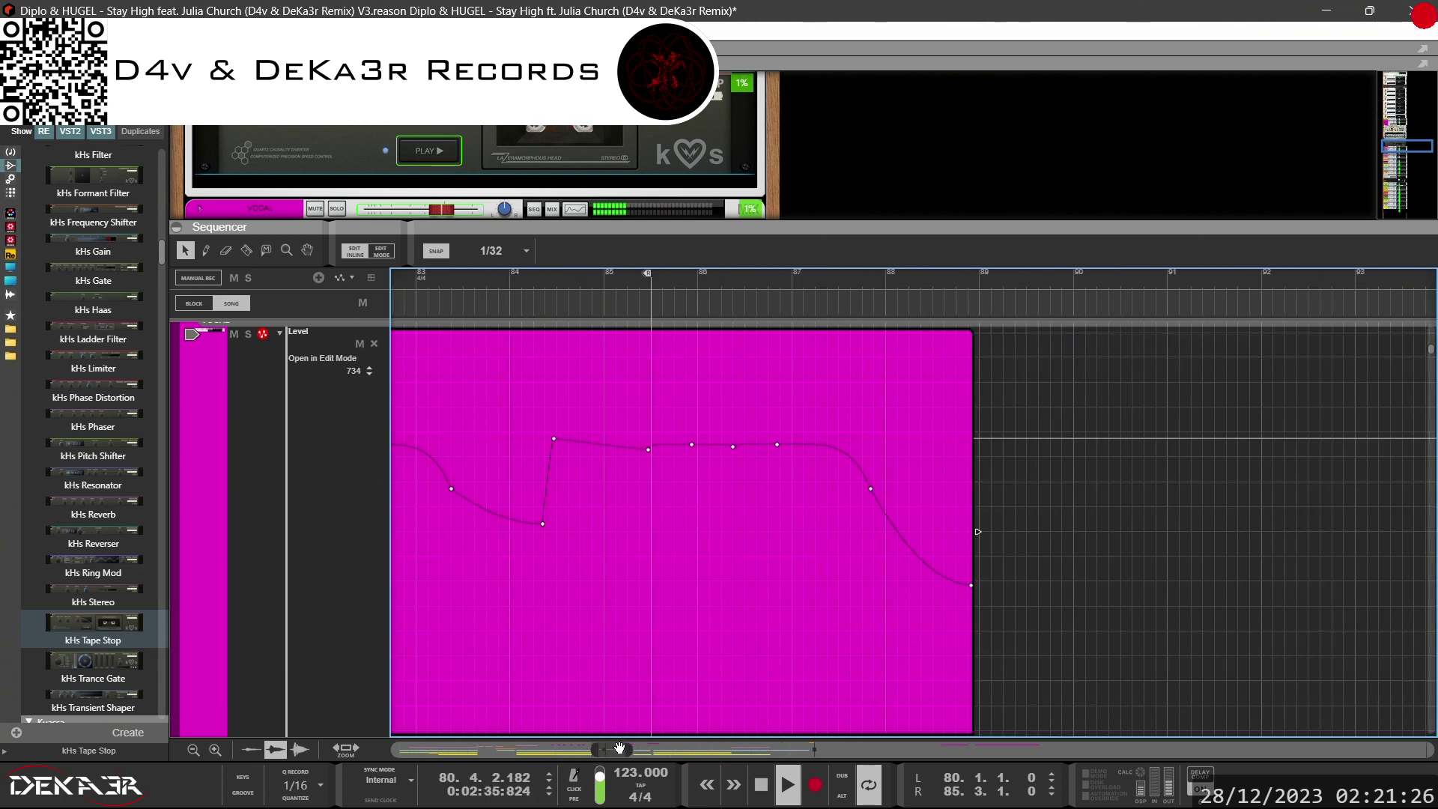
scroll(977, 531, down, 3)
scroll(977, 567, up, 2)
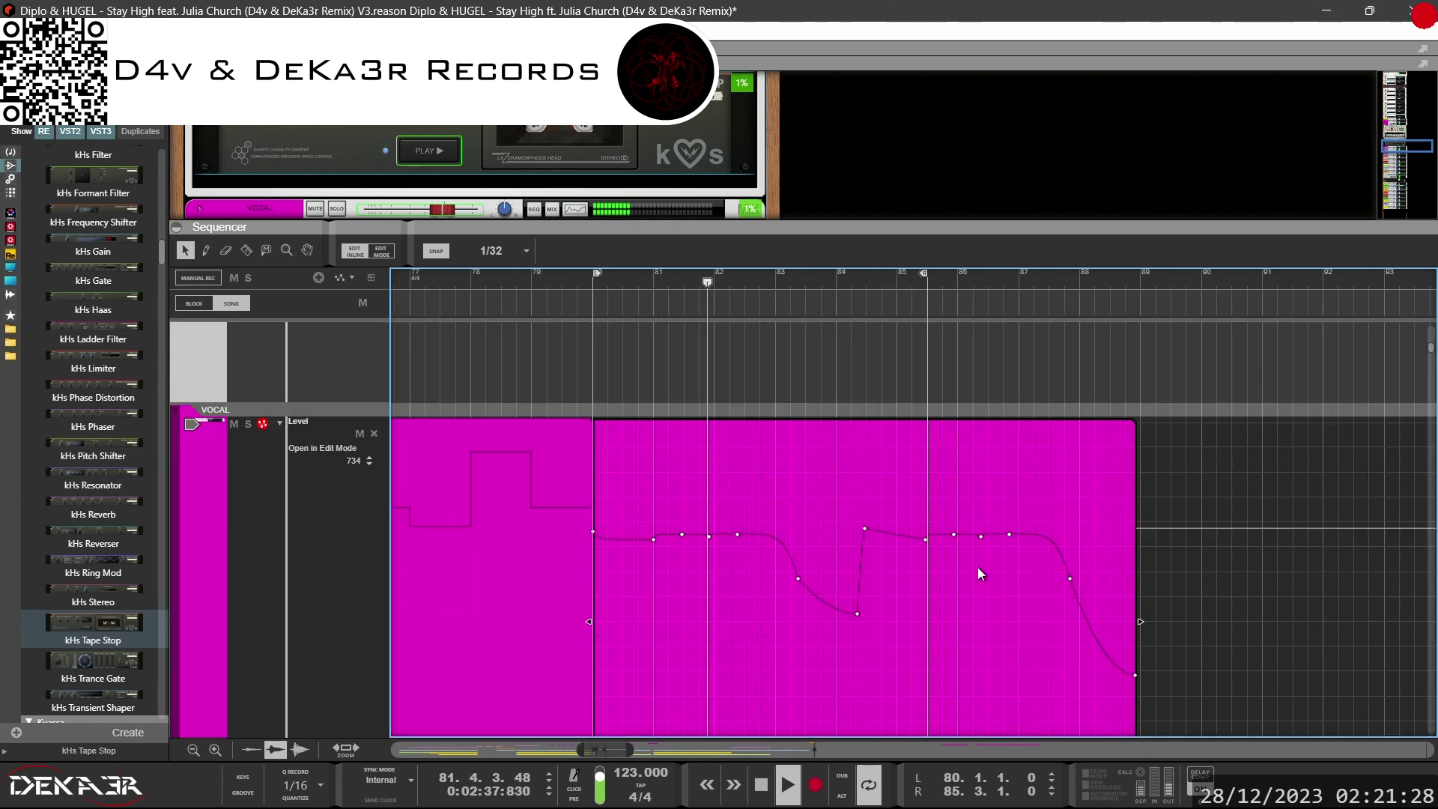
Leave the automation editing and shorten the VOCAL level clip starting at 80.1.1.0 to a length of 5.3.0.0
click(1042, 350)
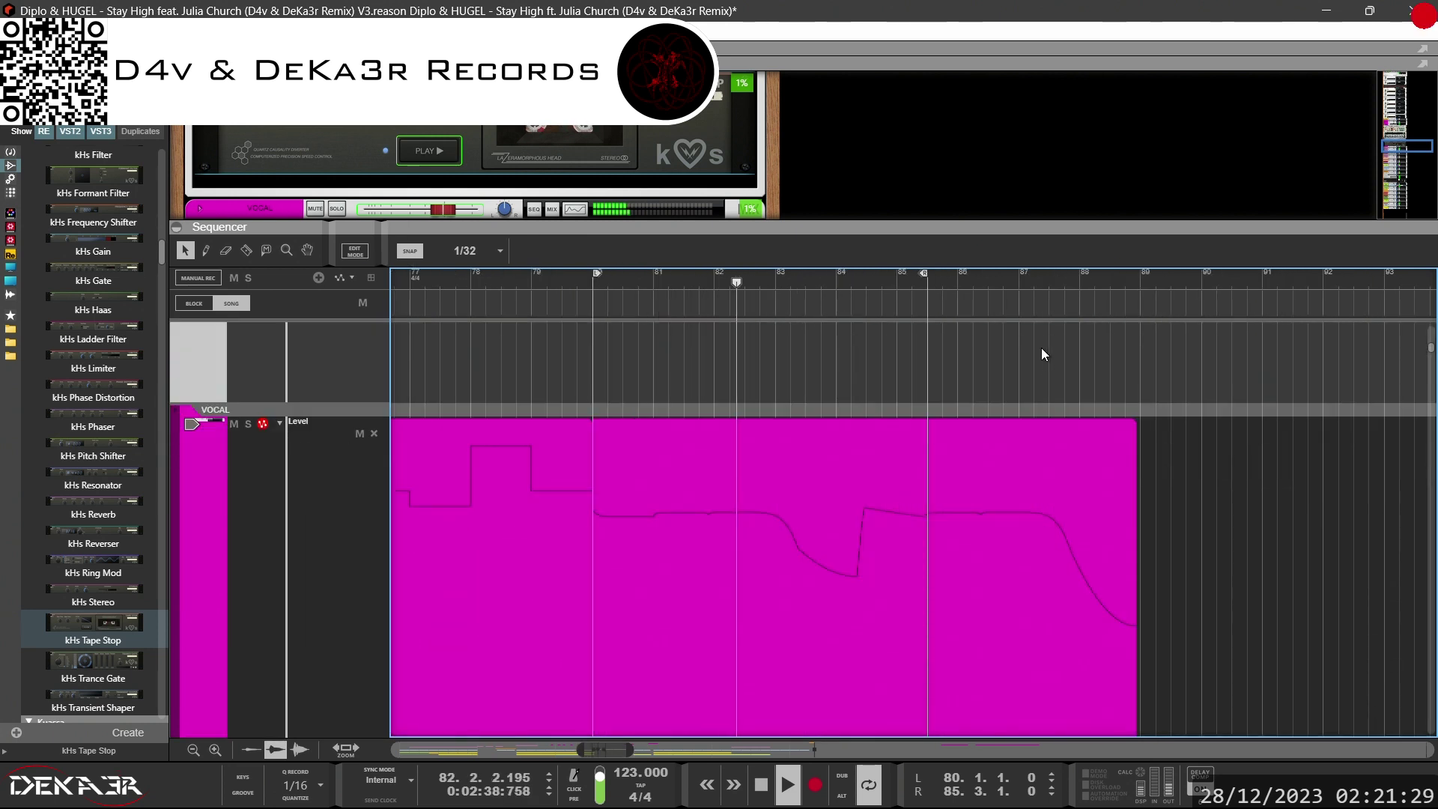
click(1098, 522)
drag(1138, 579, 943, 582)
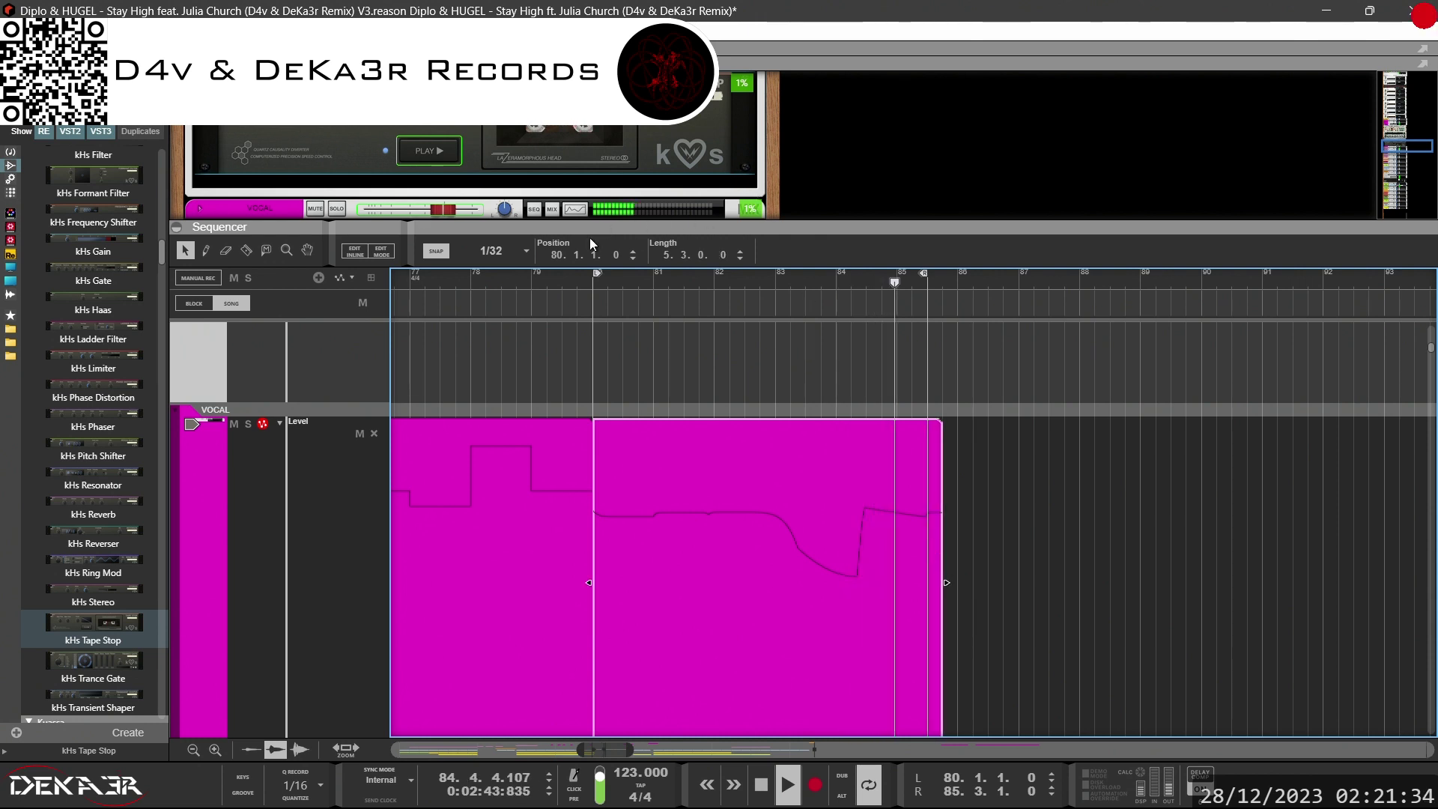
Set the snap value to Bar and extend the level clip to a length of 6.0.0.0
click(493, 262)
click(498, 289)
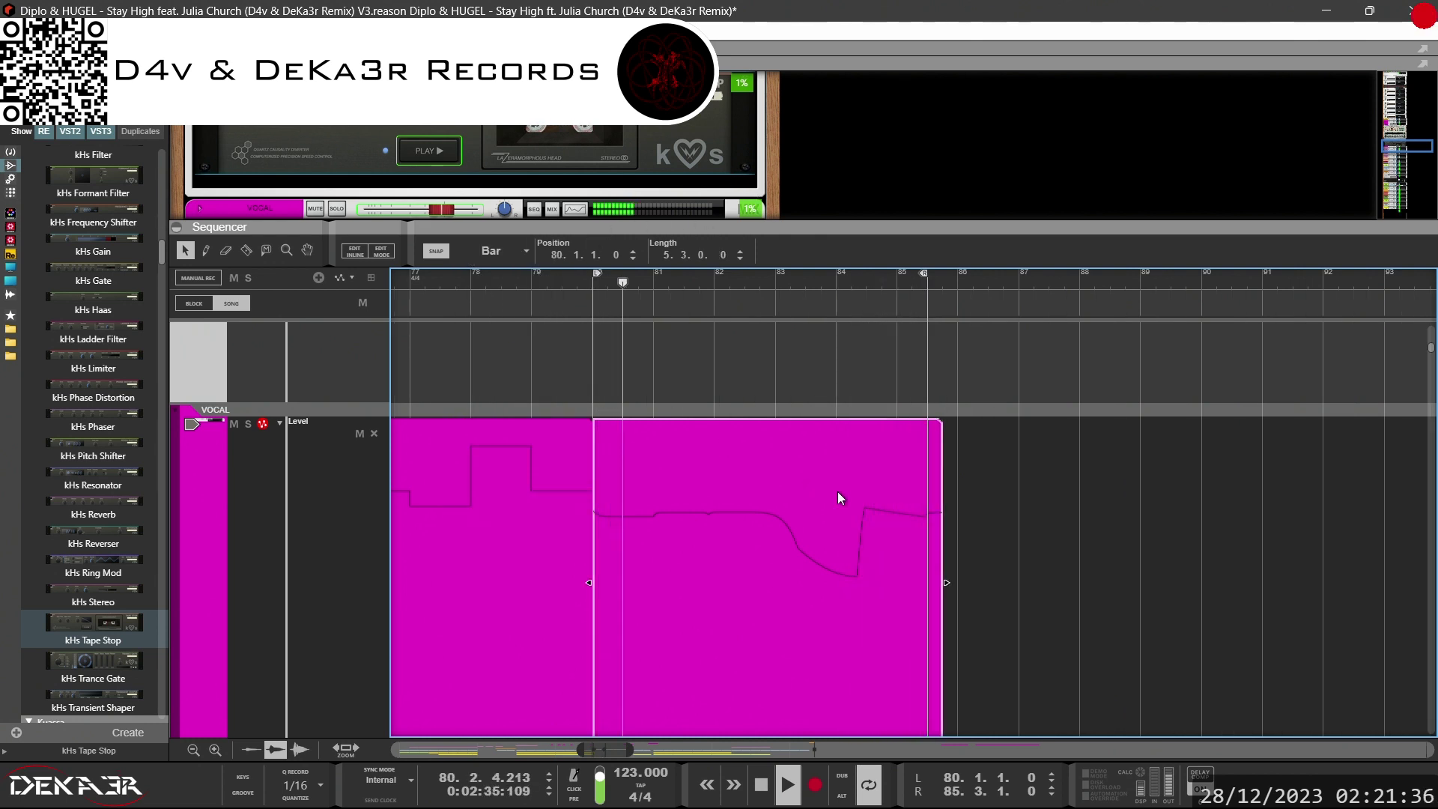
drag(939, 592, 956, 588)
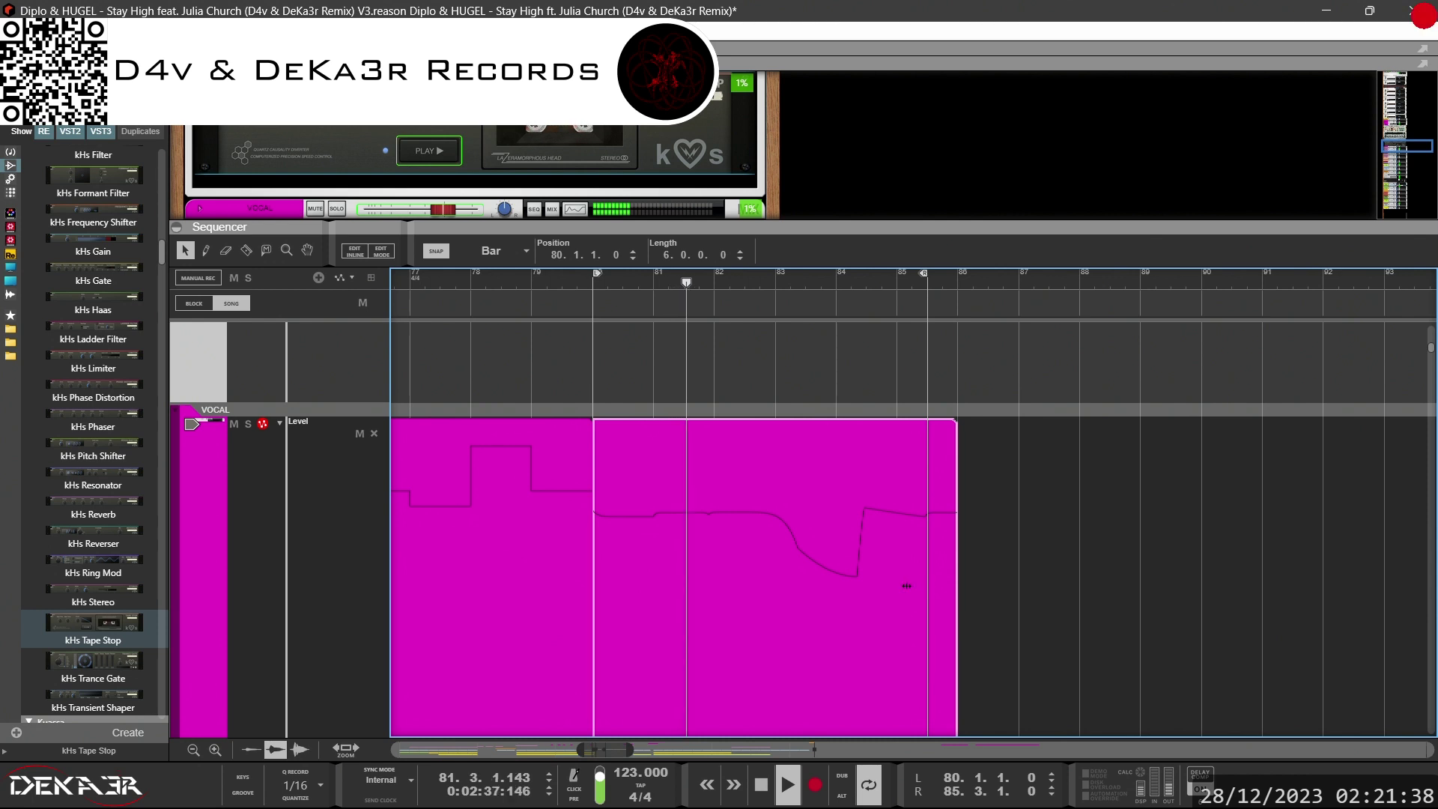
Set the snap value to 1/4 and shorten the level clip to a length of 5.2.0.0
click(506, 257)
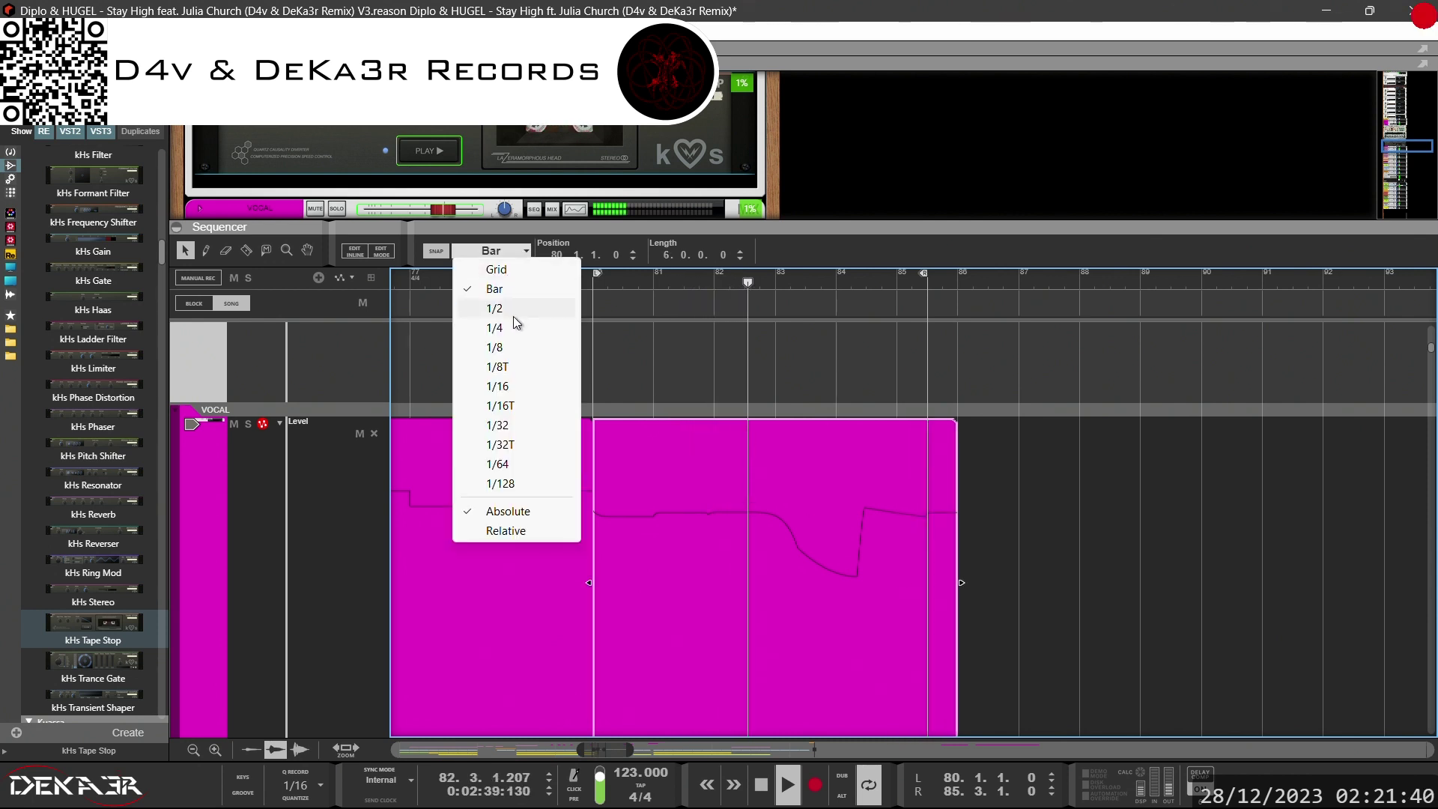
click(513, 327)
drag(958, 583, 926, 592)
Place a copy of the level clip at 85.3.1.0 and extend the loop's end to 91.1.1.0
drag(818, 612, 1152, 600)
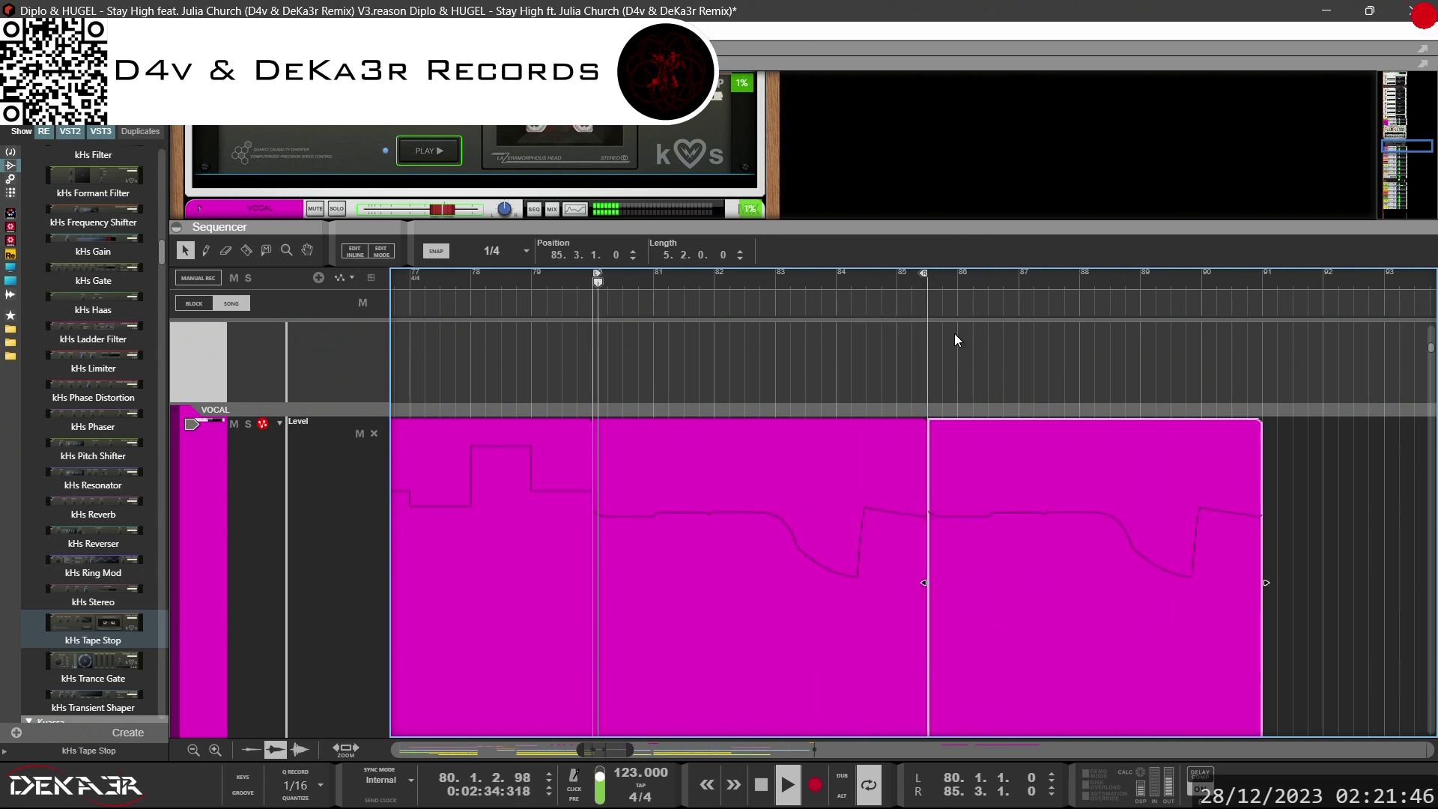
drag(925, 277, 1260, 280)
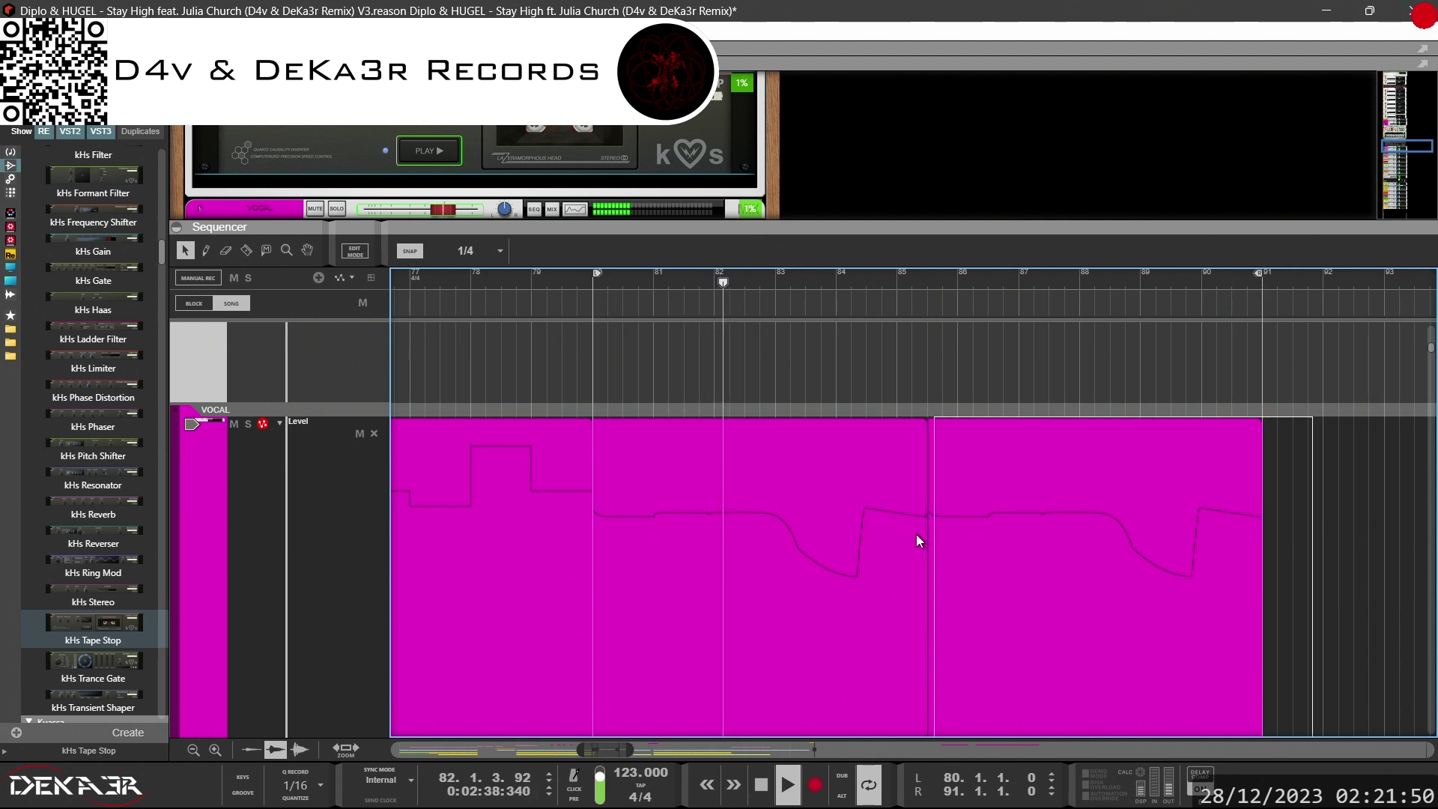
Join the original level clip with its copy and open the joined clip for editing
right_click(862, 533)
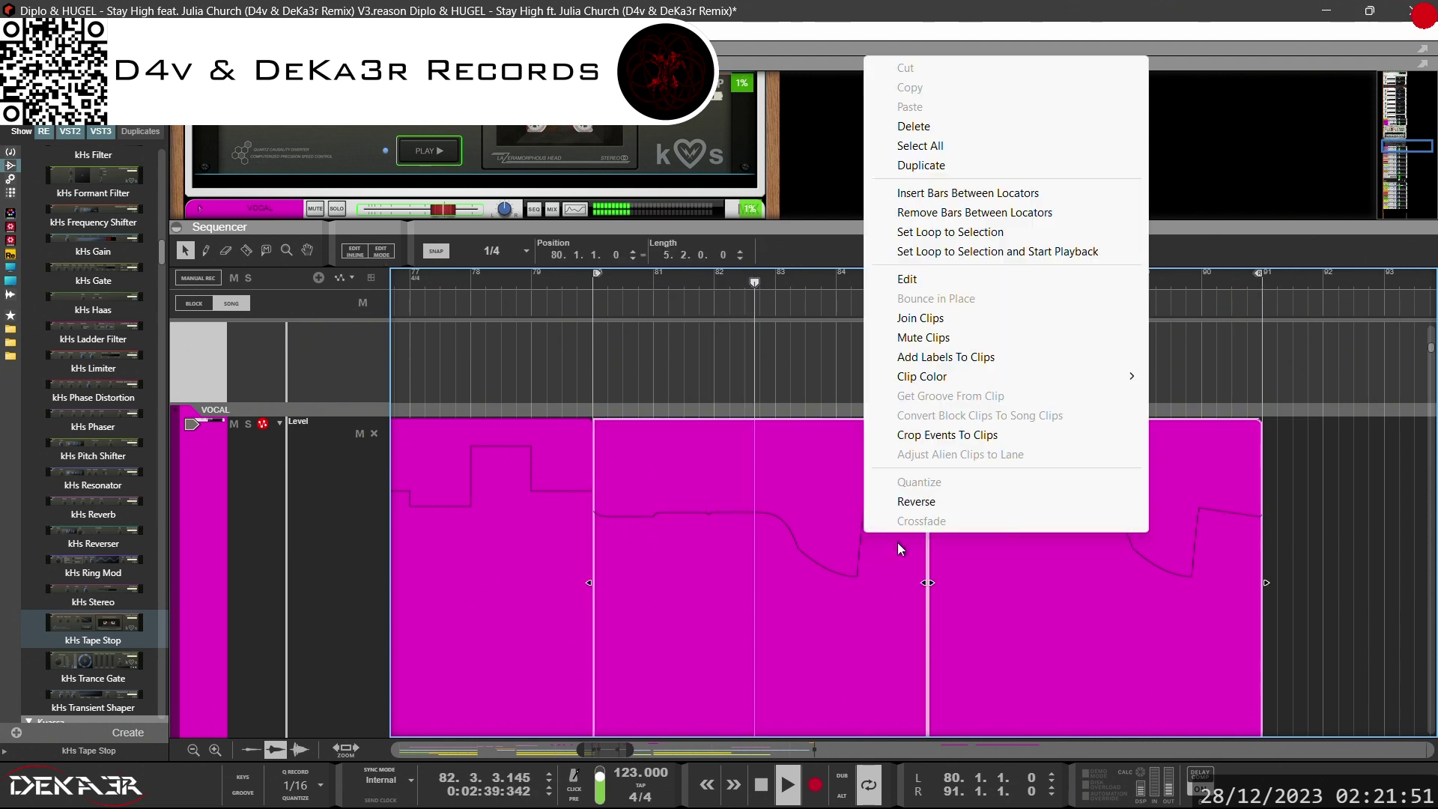
click(922, 317)
double_click(944, 479)
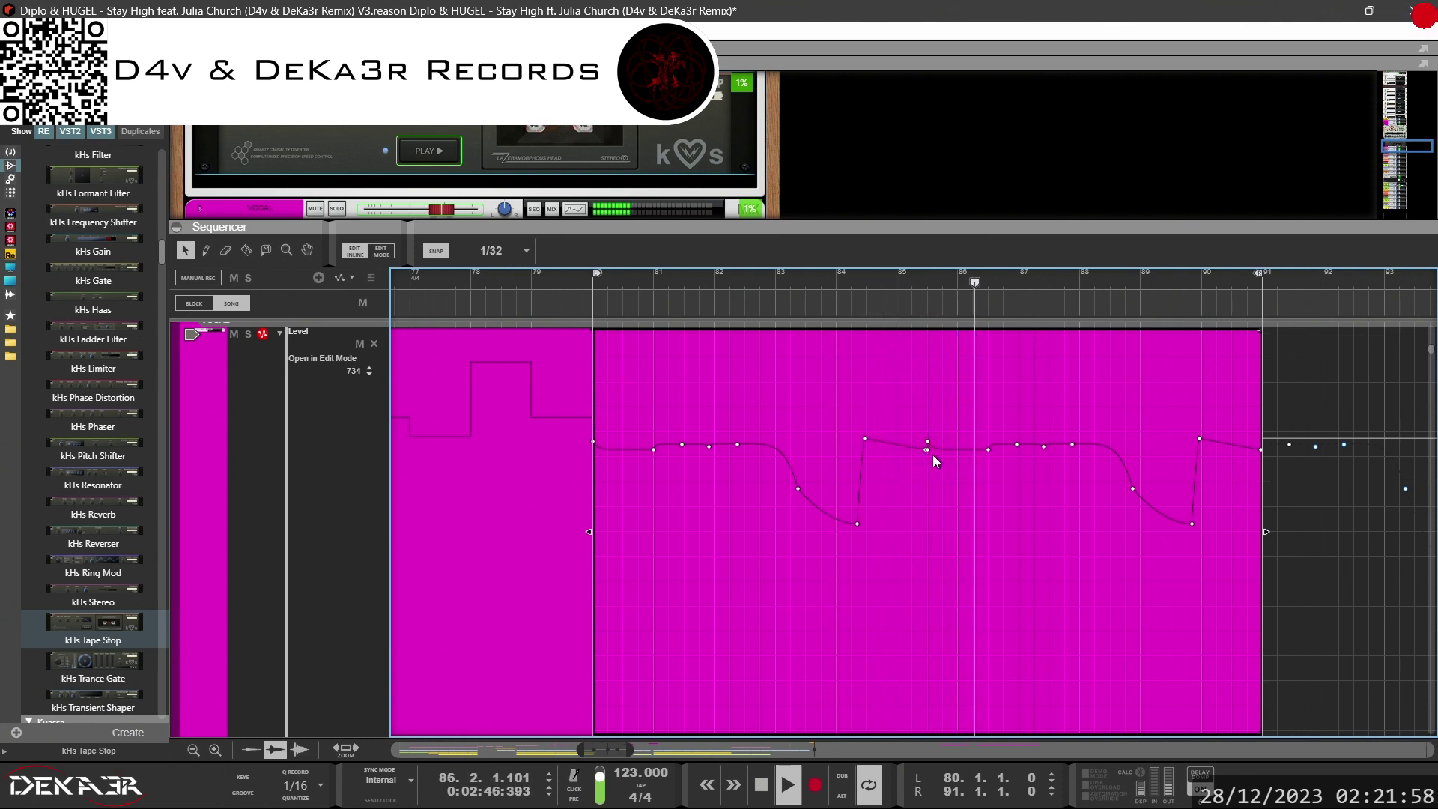
Delete the automation point at 85.2.4.120 and bend the segment between 84.2.4.120 and the clips' seam upward
drag(918, 450, 916, 448)
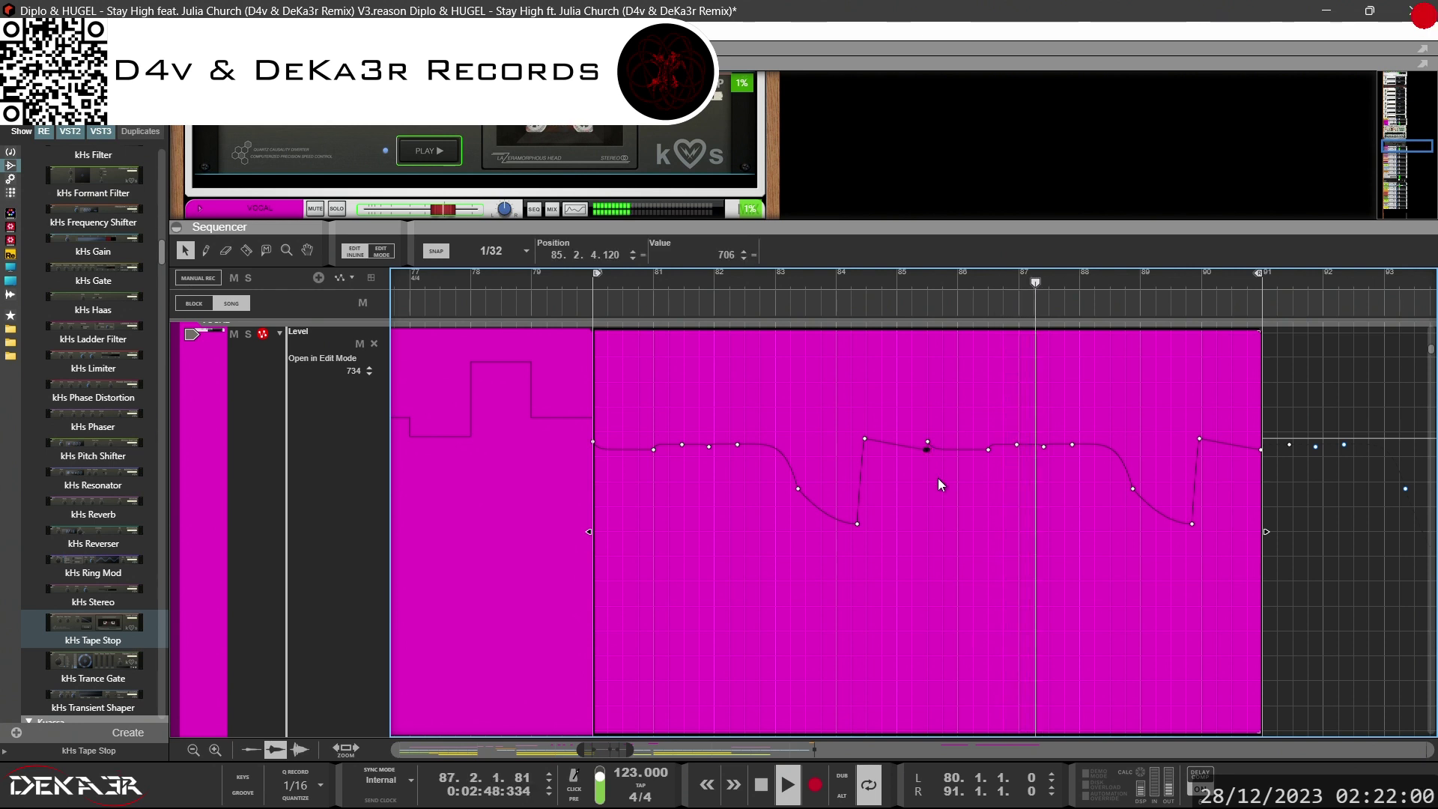
key(Delete)
drag(912, 440, 912, 476)
click(911, 477)
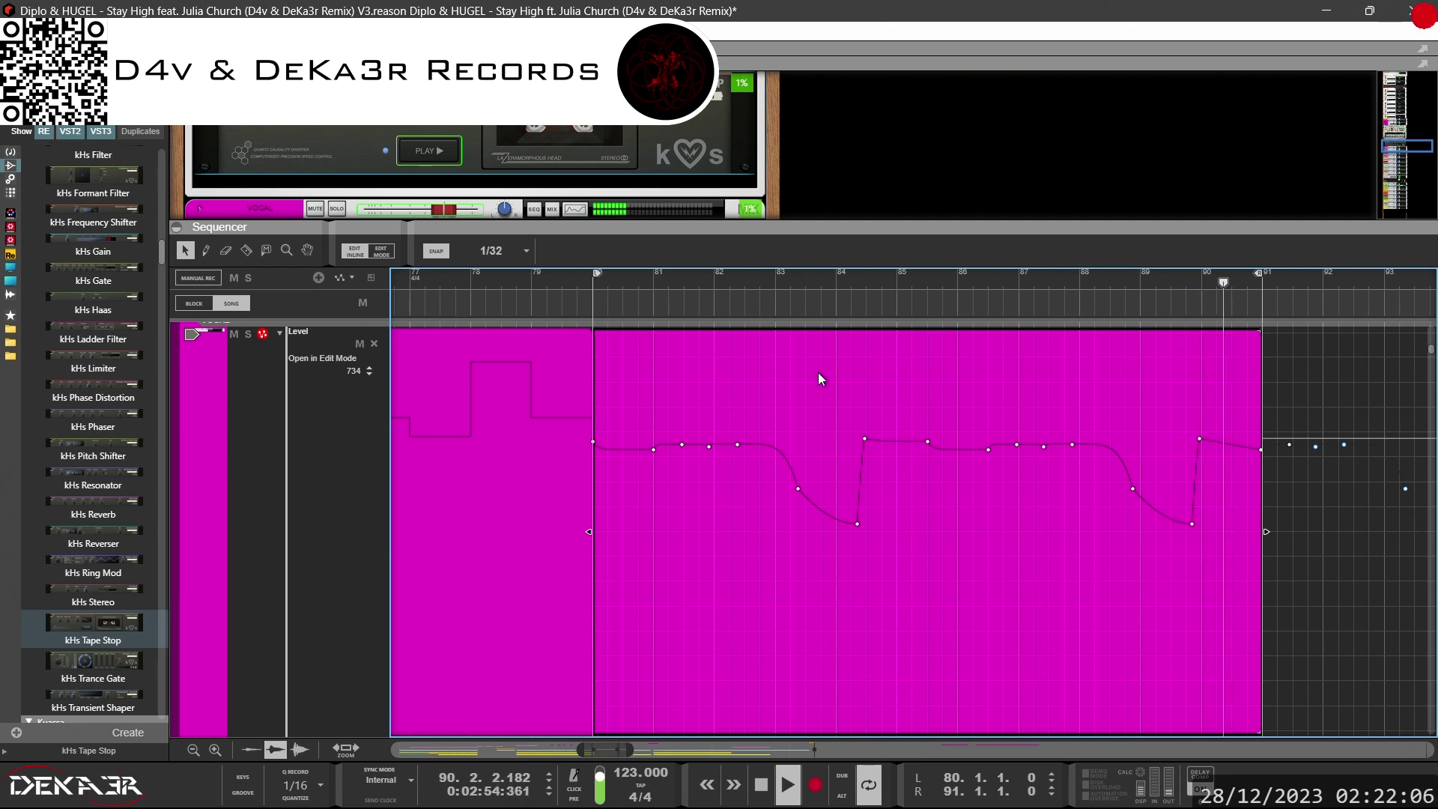
Compare the automation with the vocal waveform, and undo the bend, the point deletion and the clip join
scroll(704, 427, down, 4)
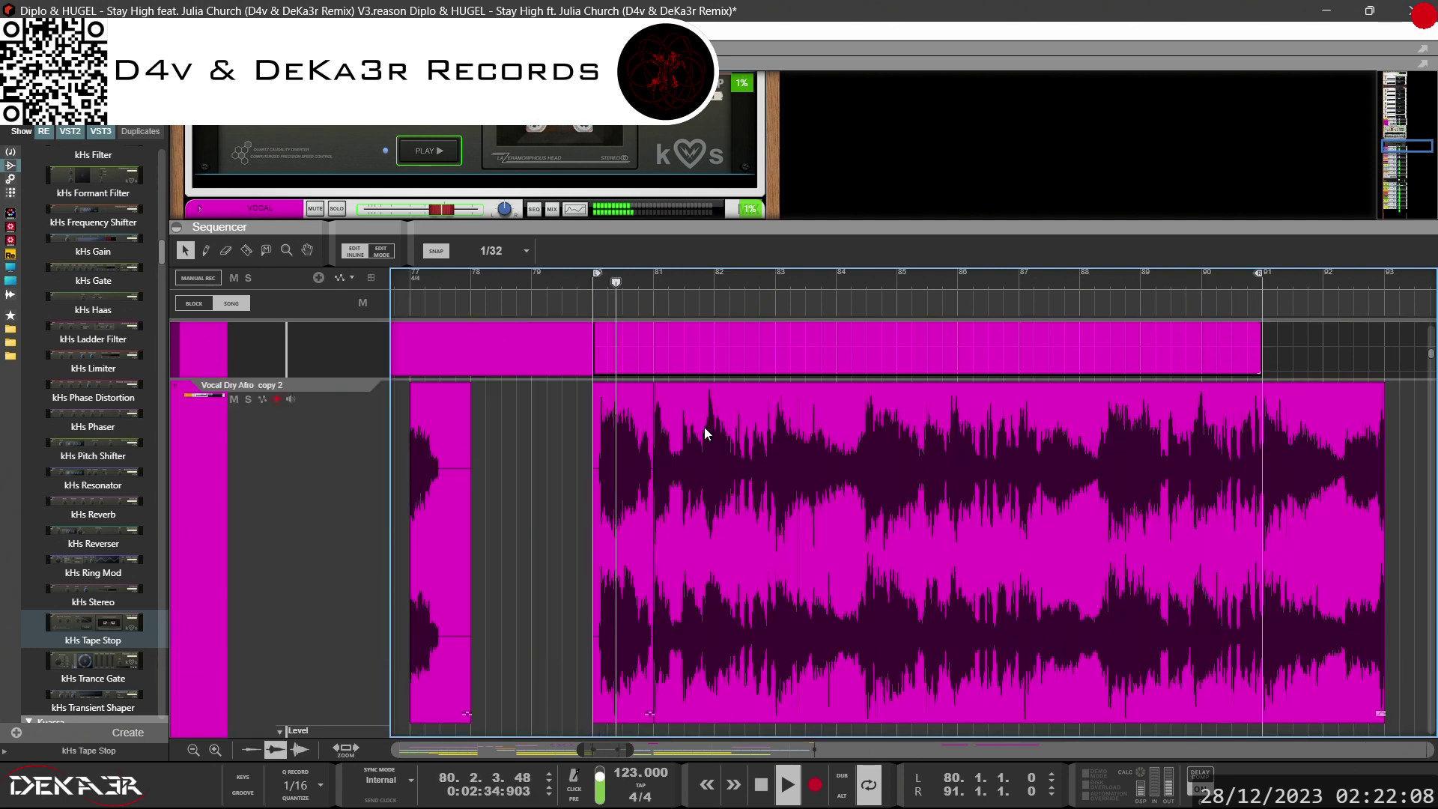
scroll(698, 425, up, 1)
double_click(698, 427)
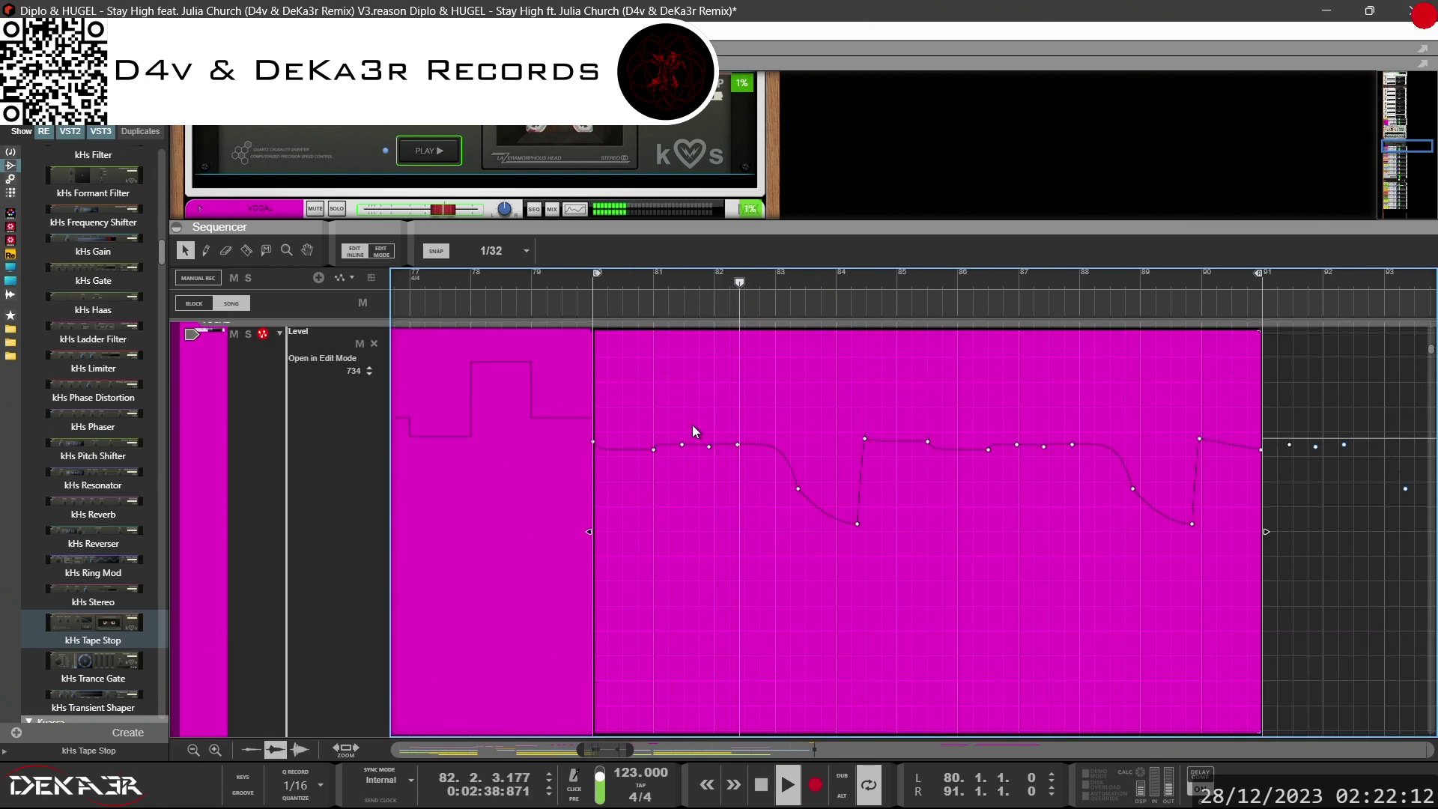
click(41, 30)
click(57, 51)
click(40, 31)
click(56, 51)
click(40, 31)
click(56, 51)
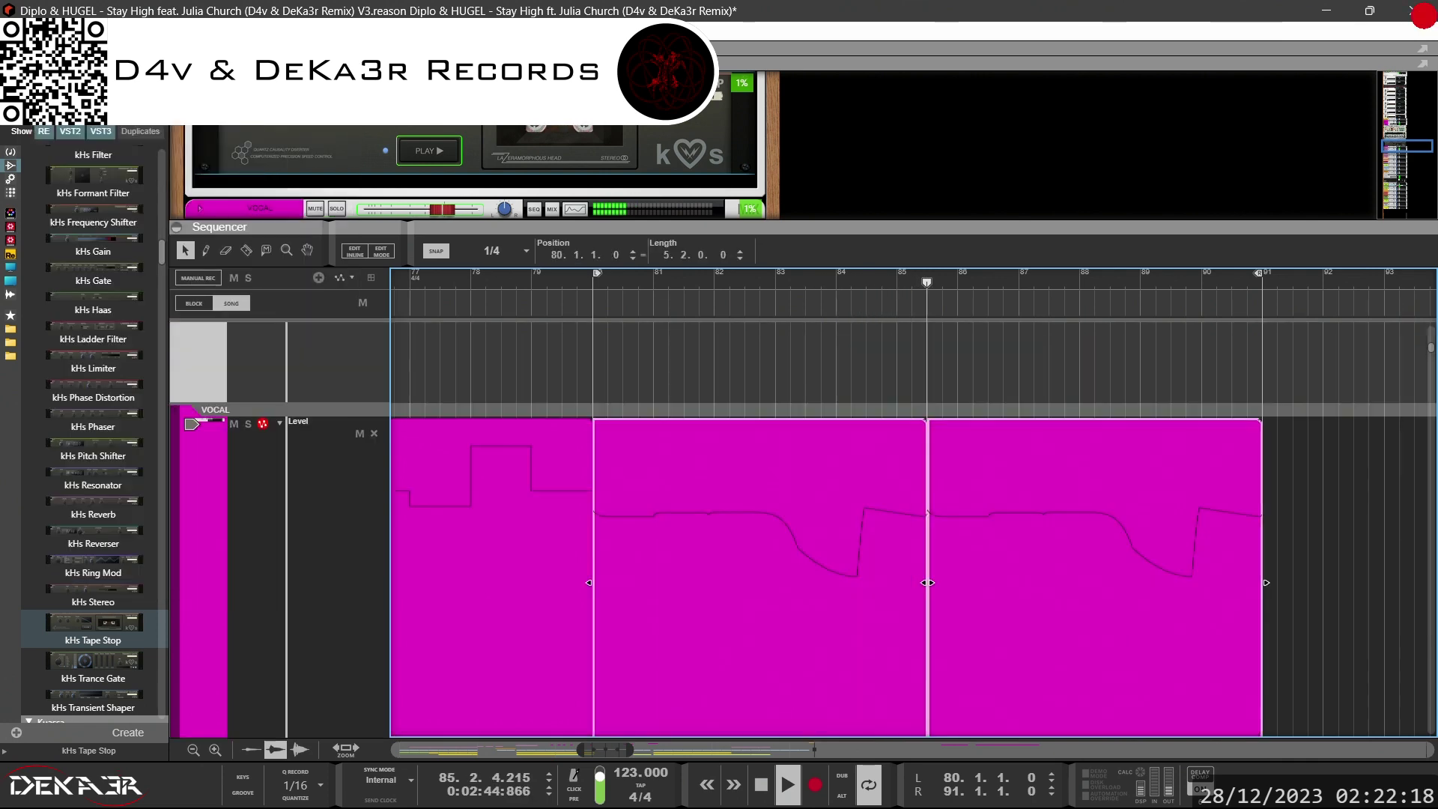
Replay the loop from bar 80 against the vocal waveform and delete the level clip copy at 85.3.1.0
scroll(1036, 455, down, 3)
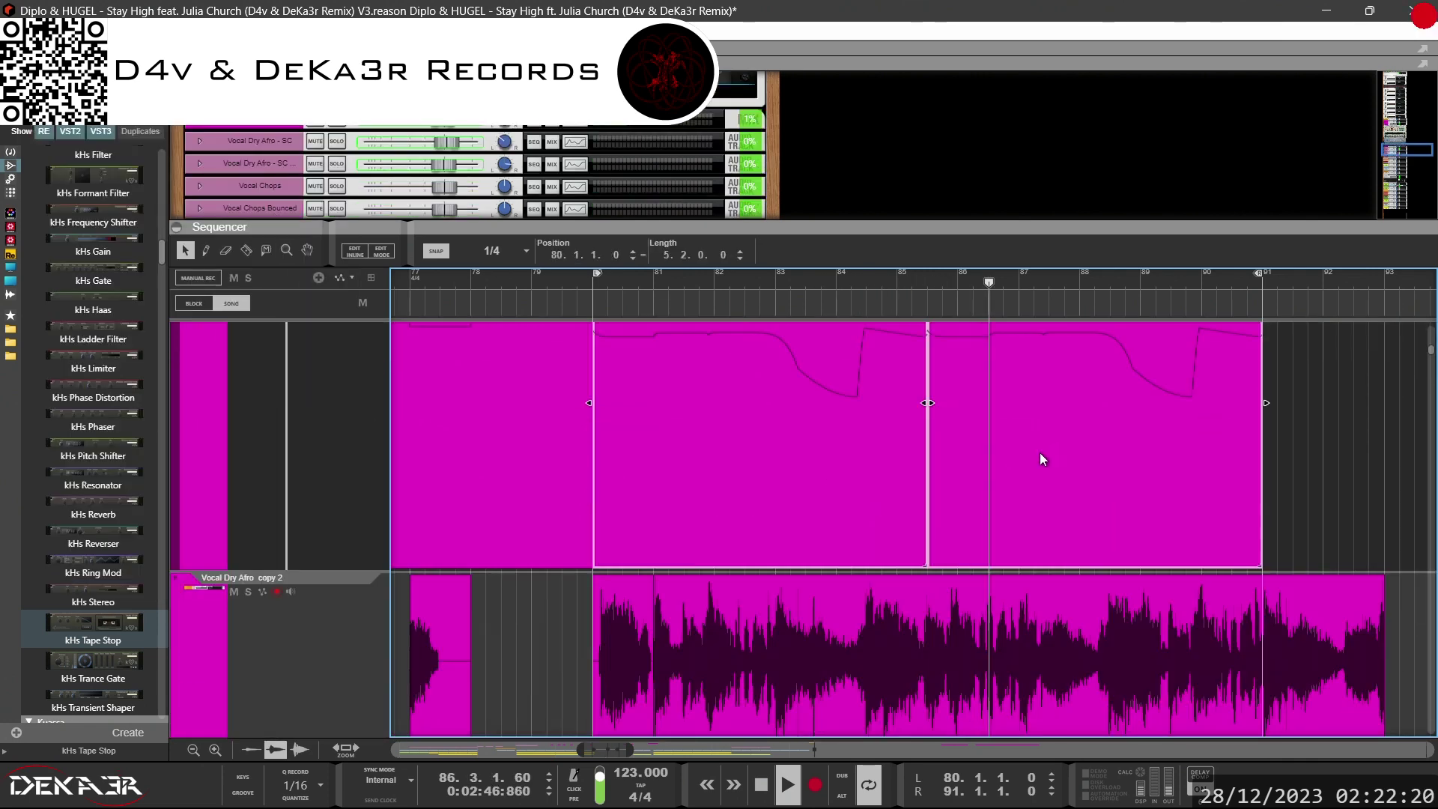
click(591, 283)
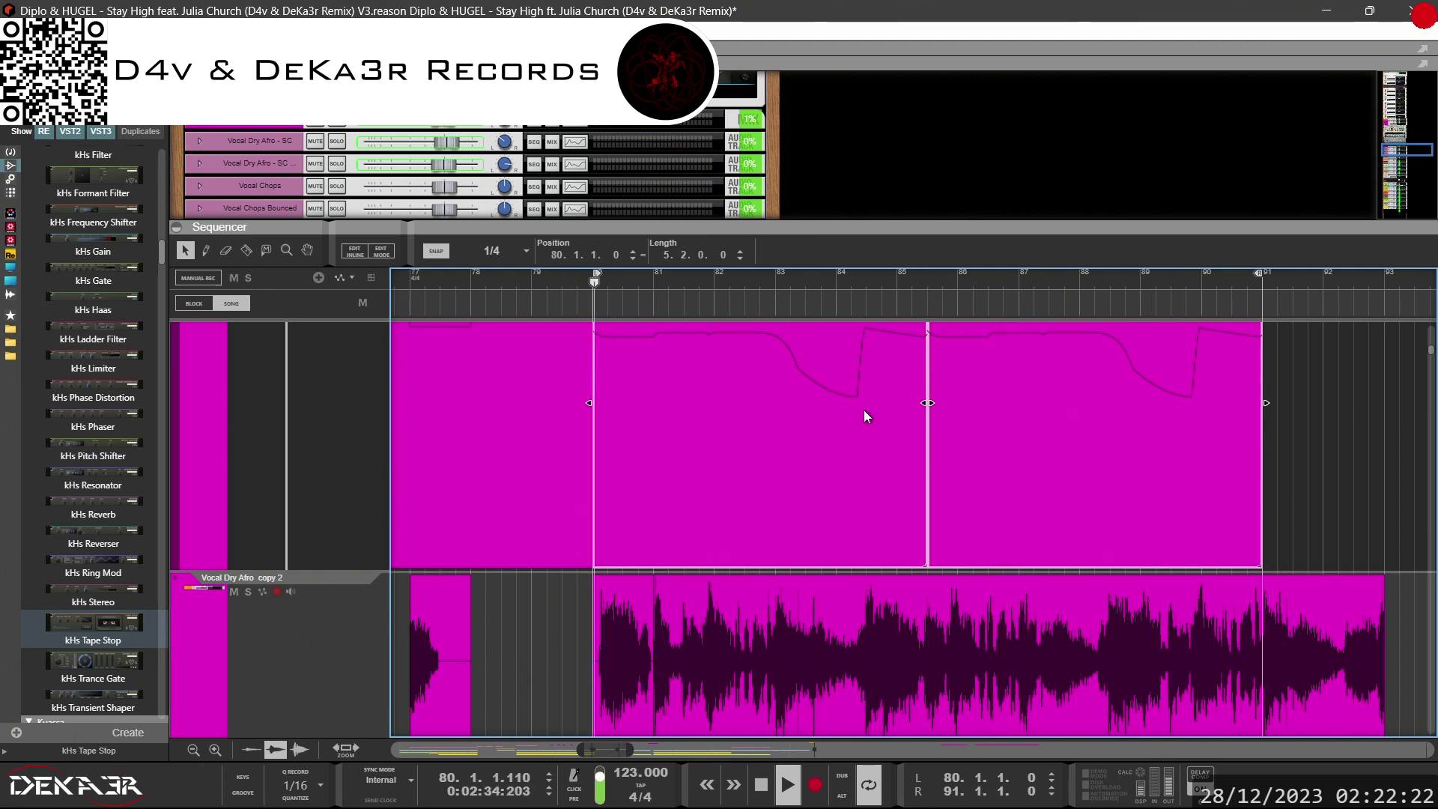
scroll(1004, 431, up, 3)
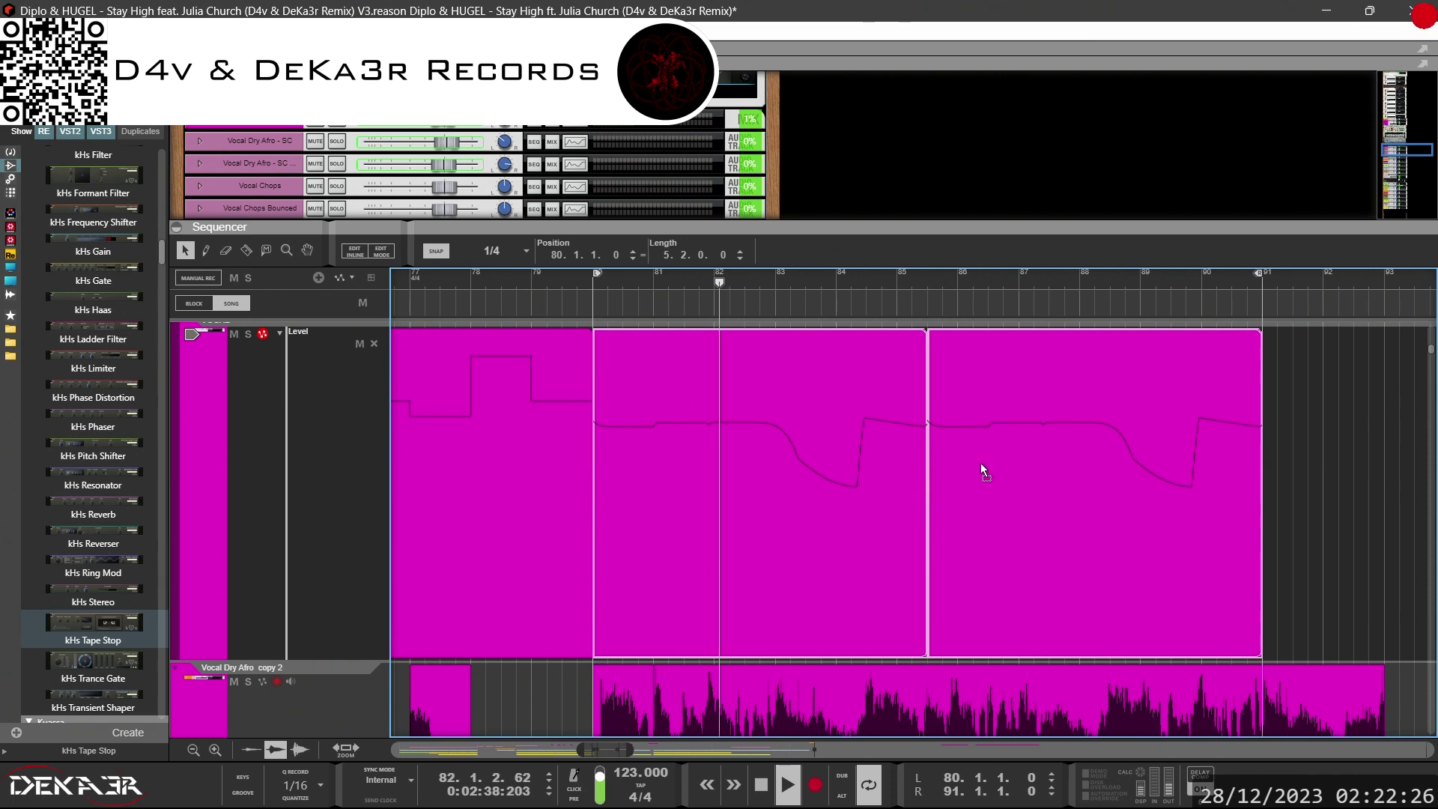
key(Delete)
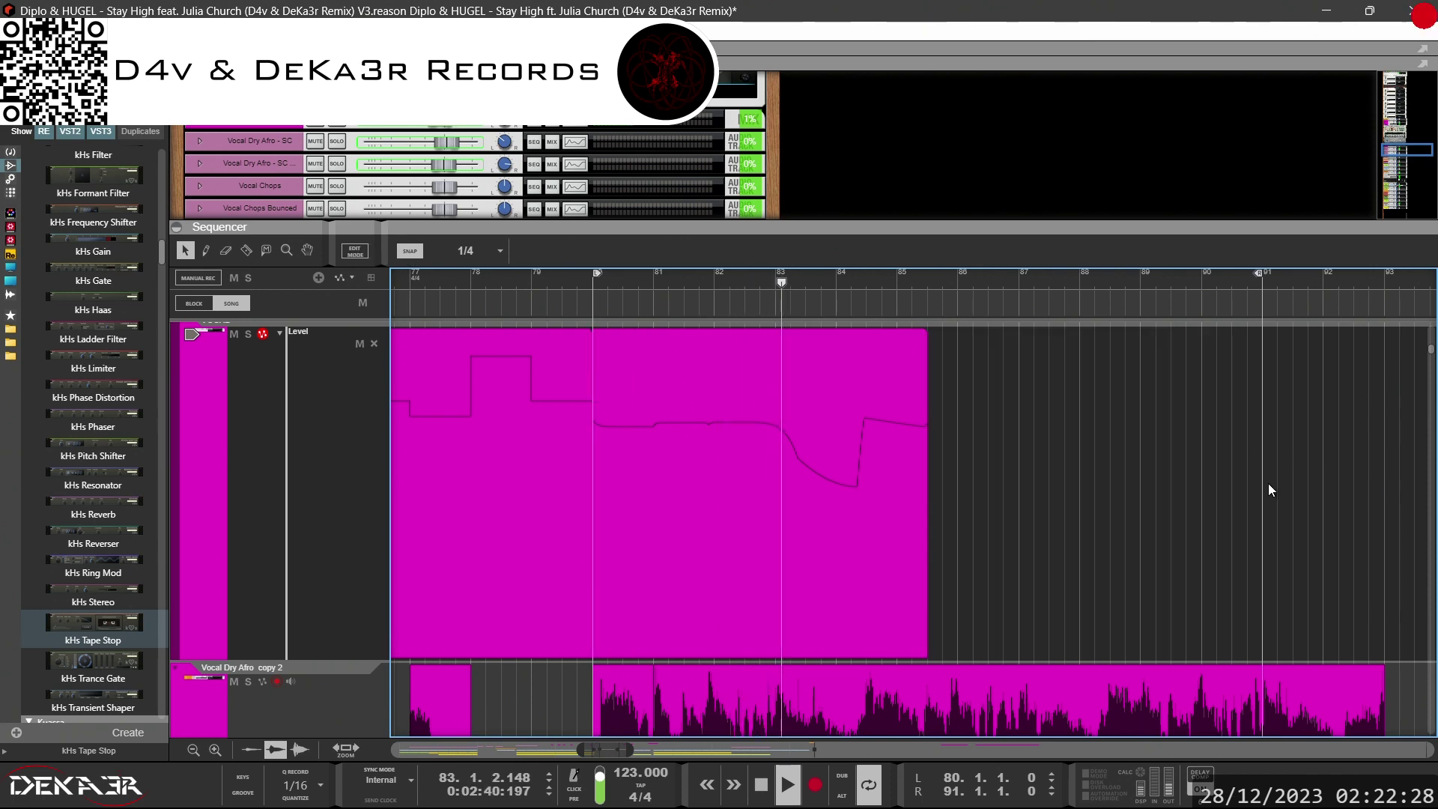
Check the vocal waveform below the automation and split the VOCAL level clip at bar 81
scroll(1178, 470, down, 3)
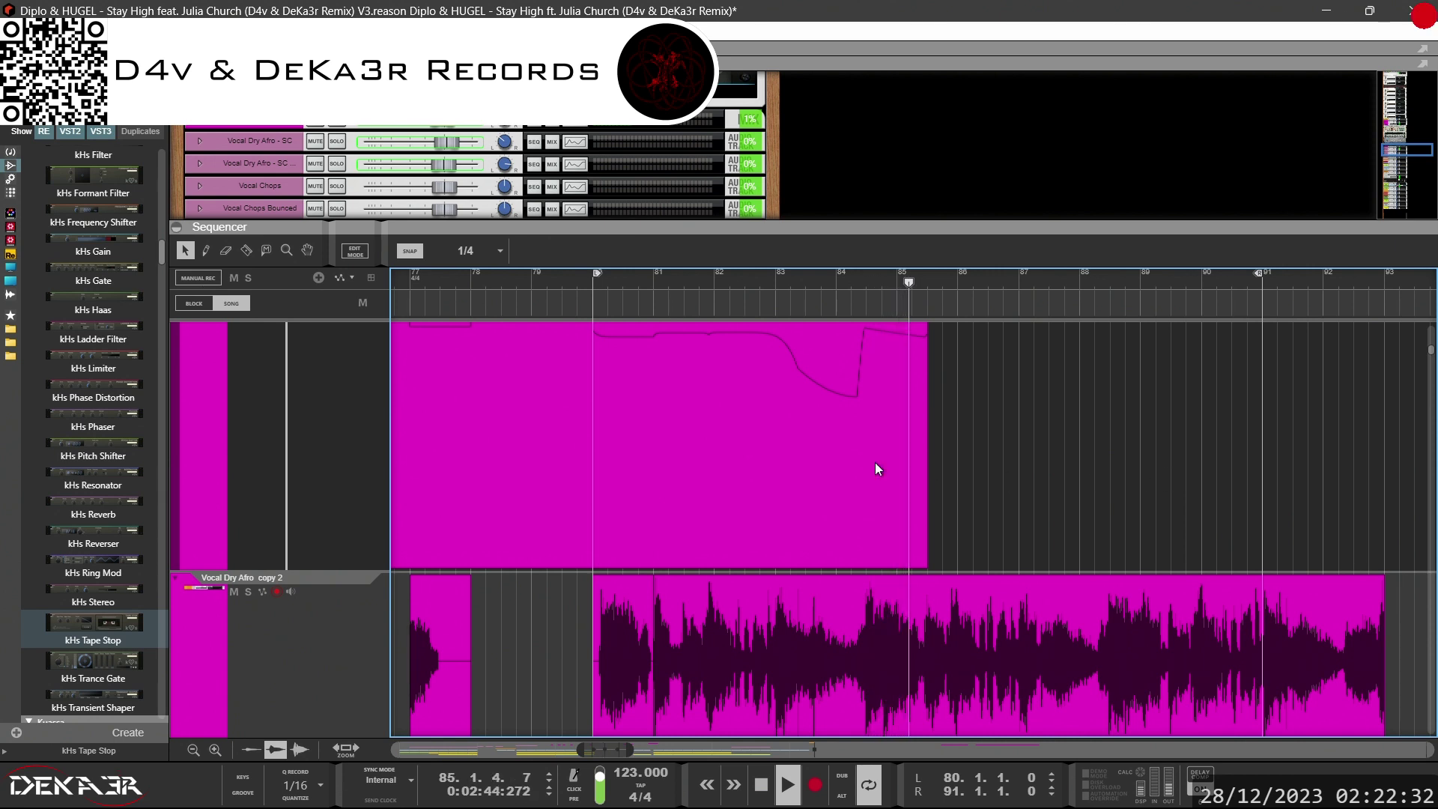
click(595, 317)
scroll(896, 470, up, 3)
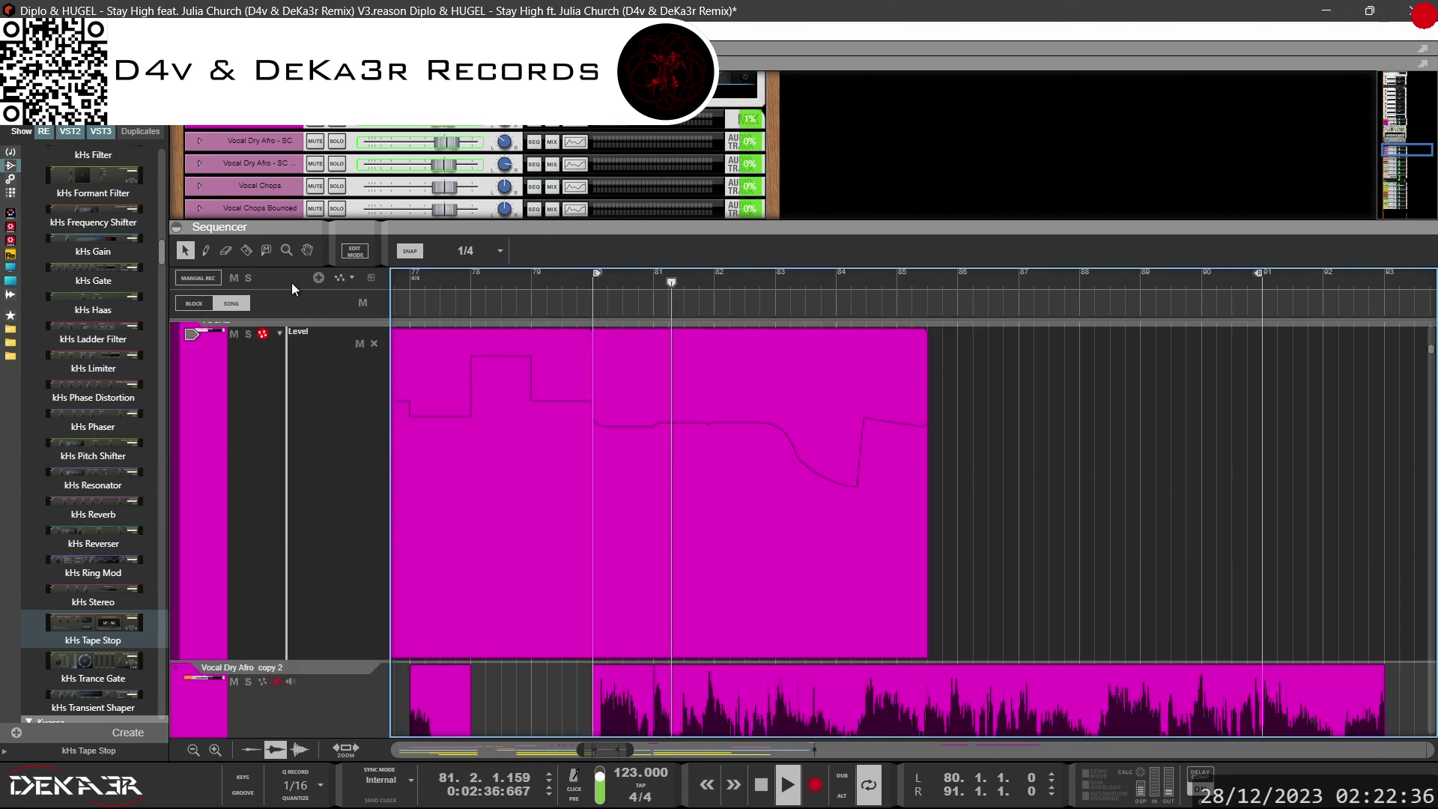
click(246, 250)
click(656, 375)
Copy the level clip from bar 81 to 85.3.1.0, shift the copy to 85.4.1.0 and trim its start to 86.1.1.0
click(185, 250)
drag(803, 429, 1078, 451)
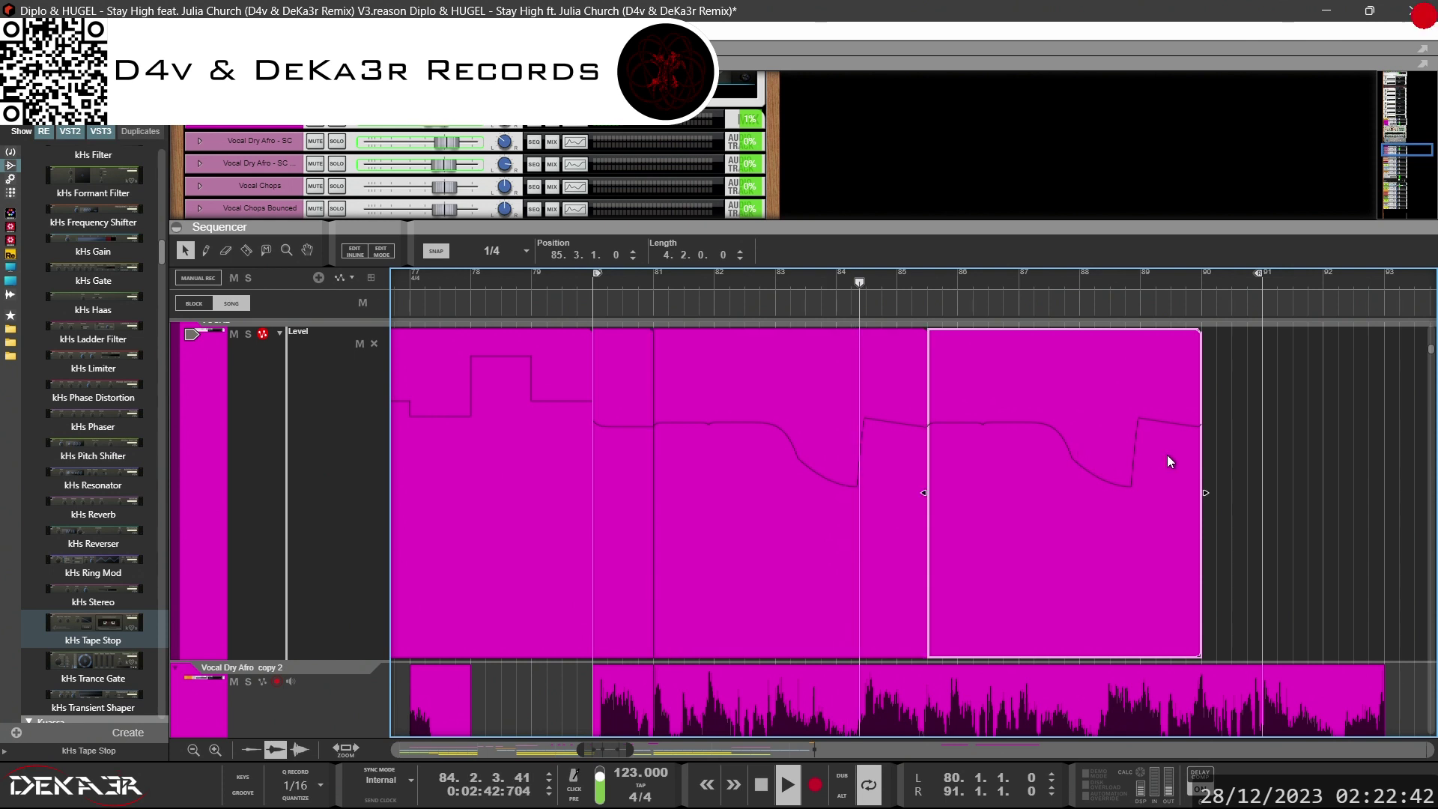
click(1214, 463)
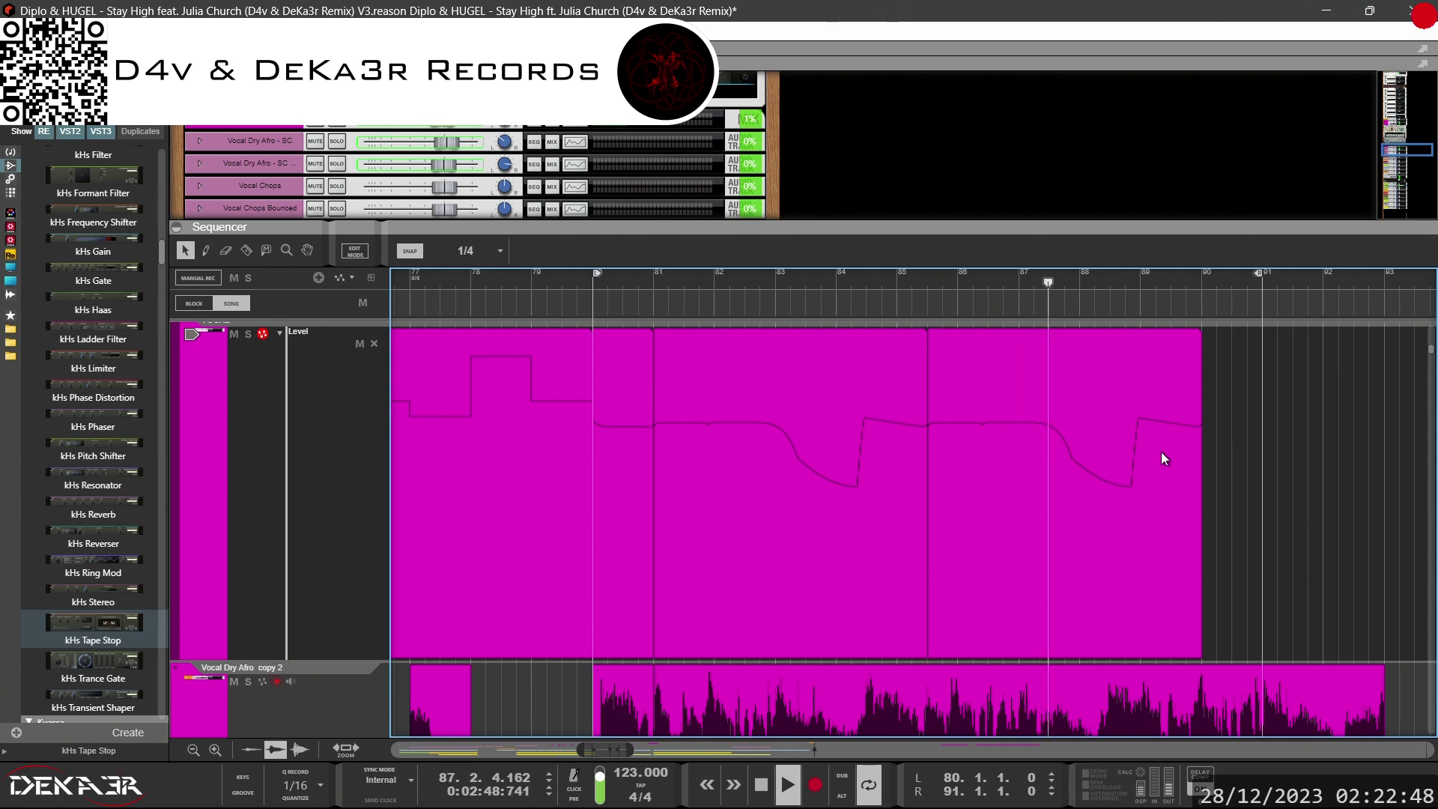
mouse_move(1129, 466)
mouse_down()
mouse_move(1111, 466)
mouse_move(1211, 464)
mouse_move(1152, 473)
mouse_up()
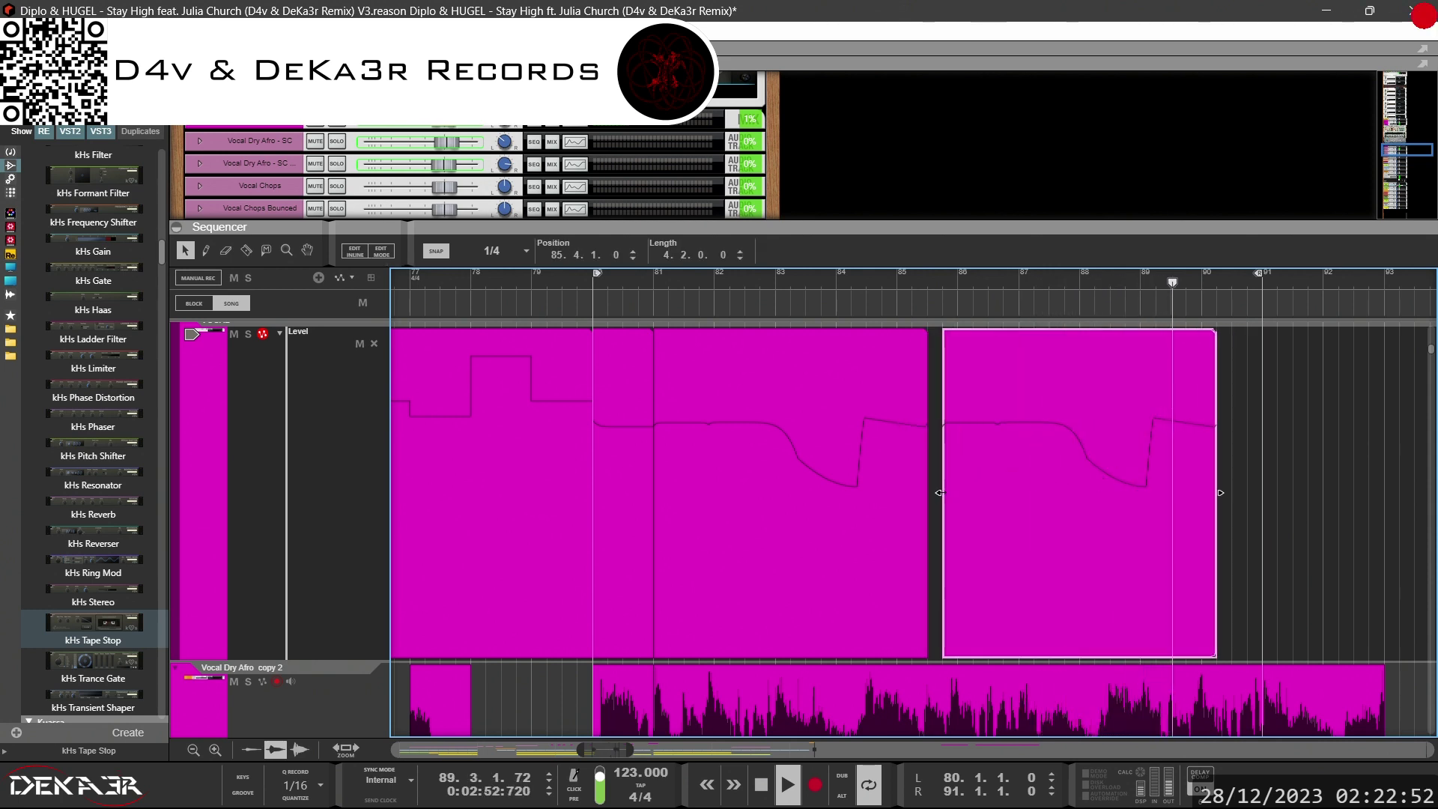
drag(940, 492, 1020, 501)
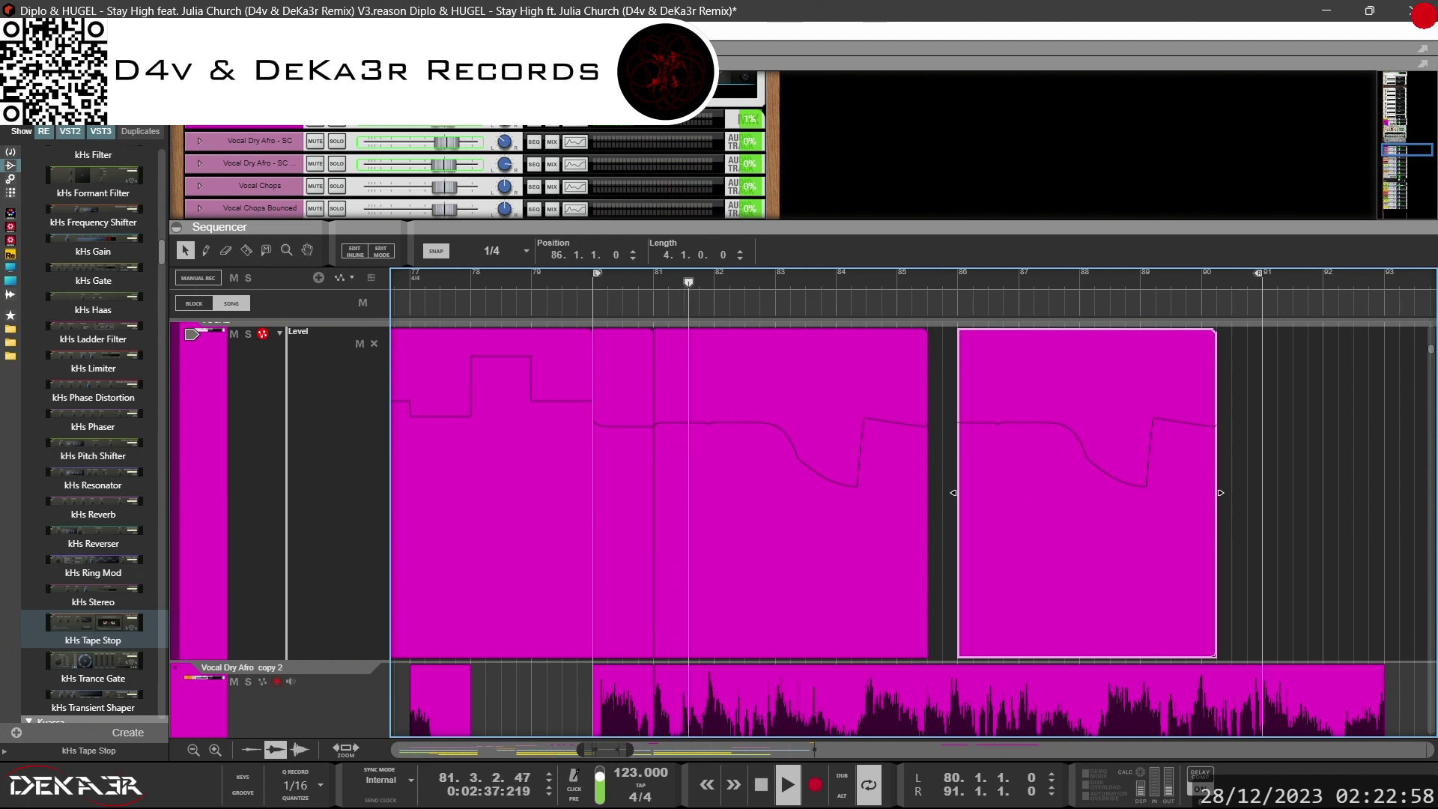
Undo the start trim and delete the copied level clip at 85.4.1.0
click(42, 30)
click(60, 51)
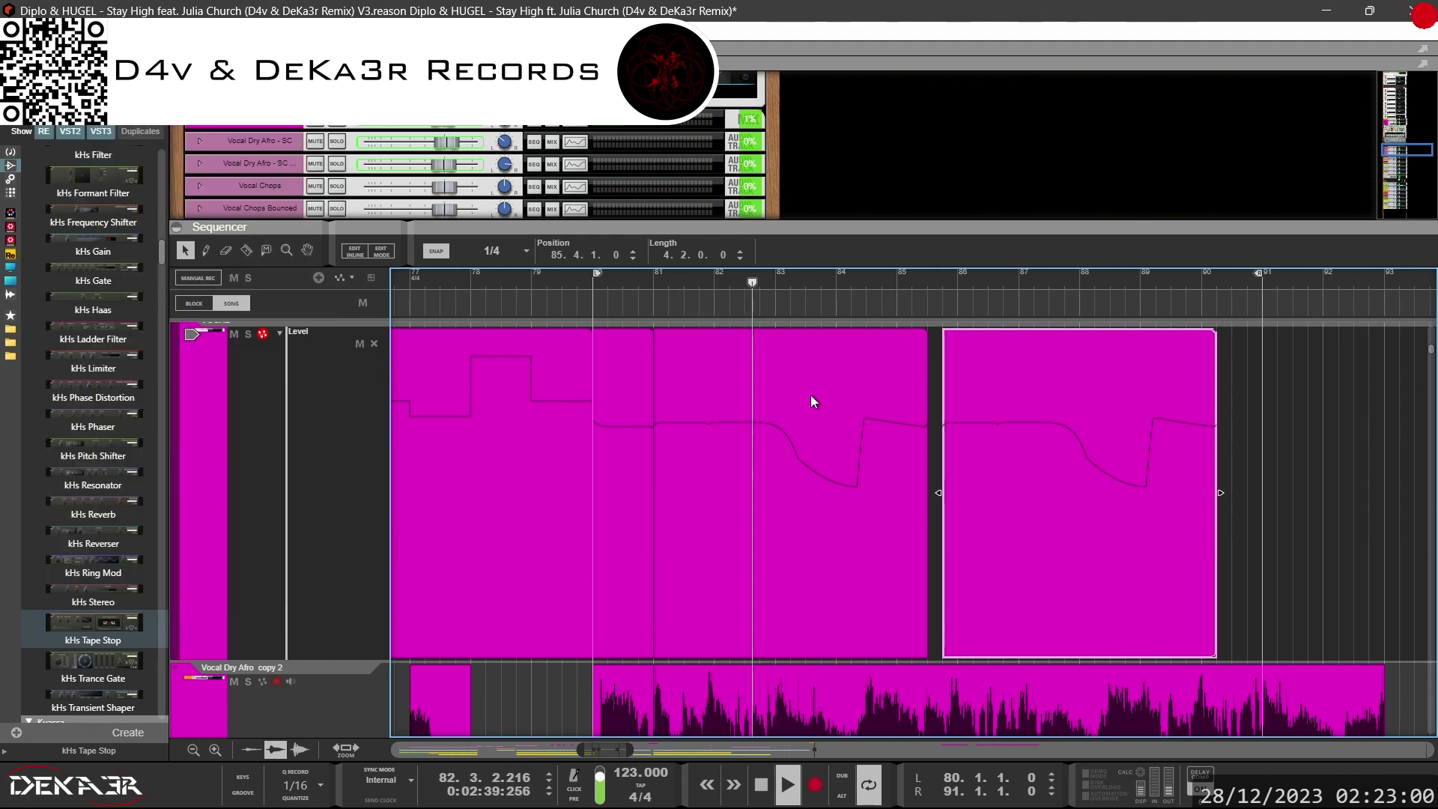
key(Delete)
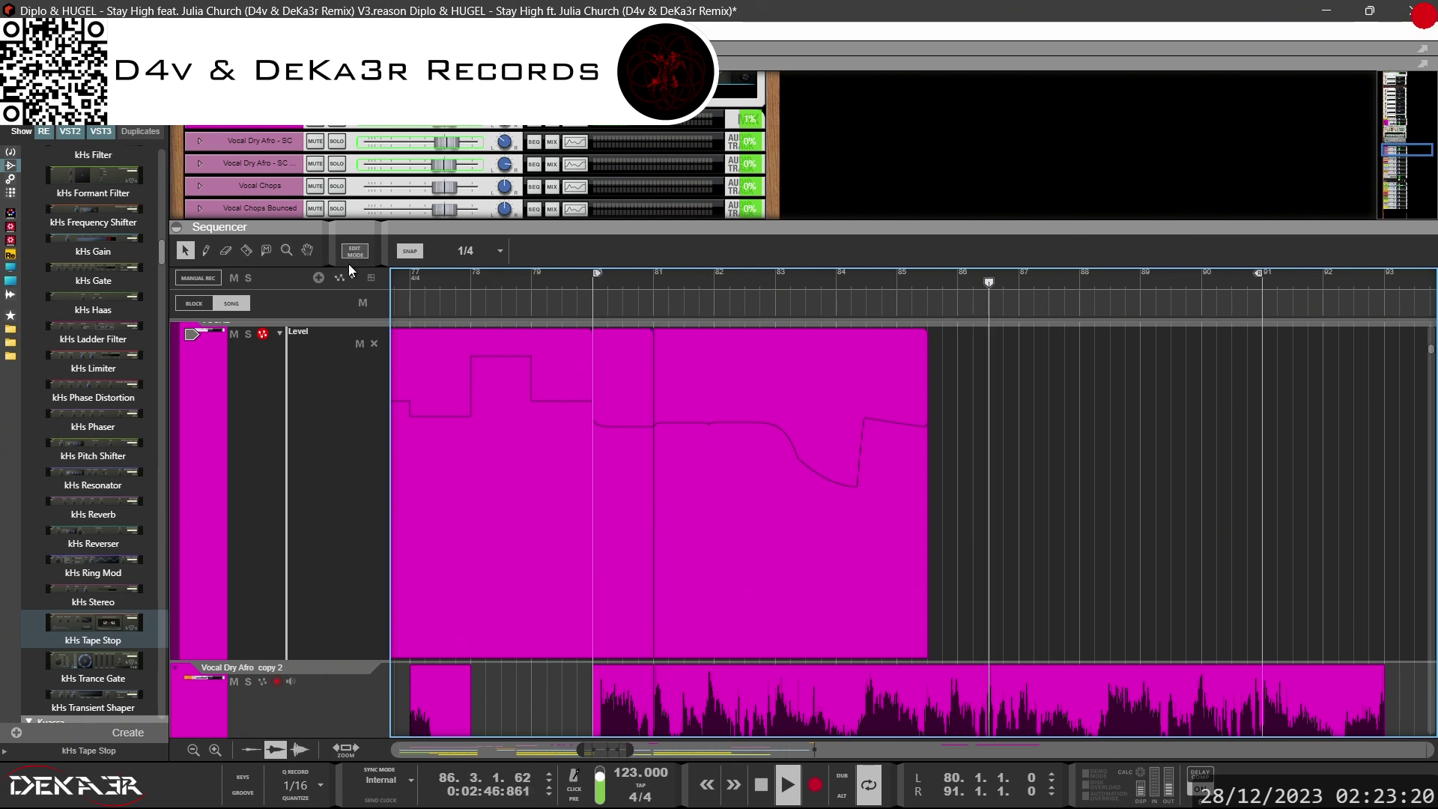
Split the level clip at 81.2.1.0 and place a copy of the one-beat piece from bar 81 at 84.3.1.0
click(248, 251)
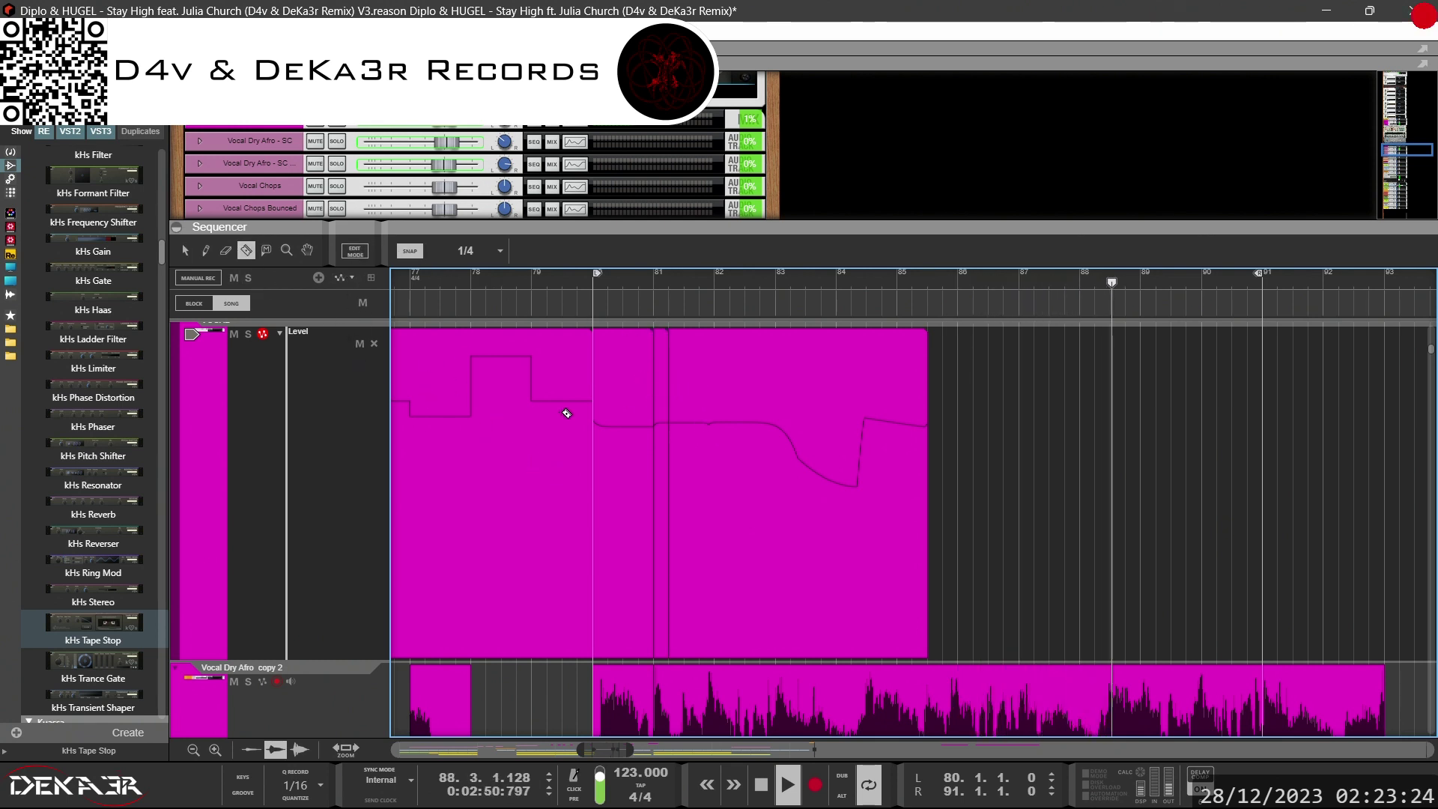
click(185, 250)
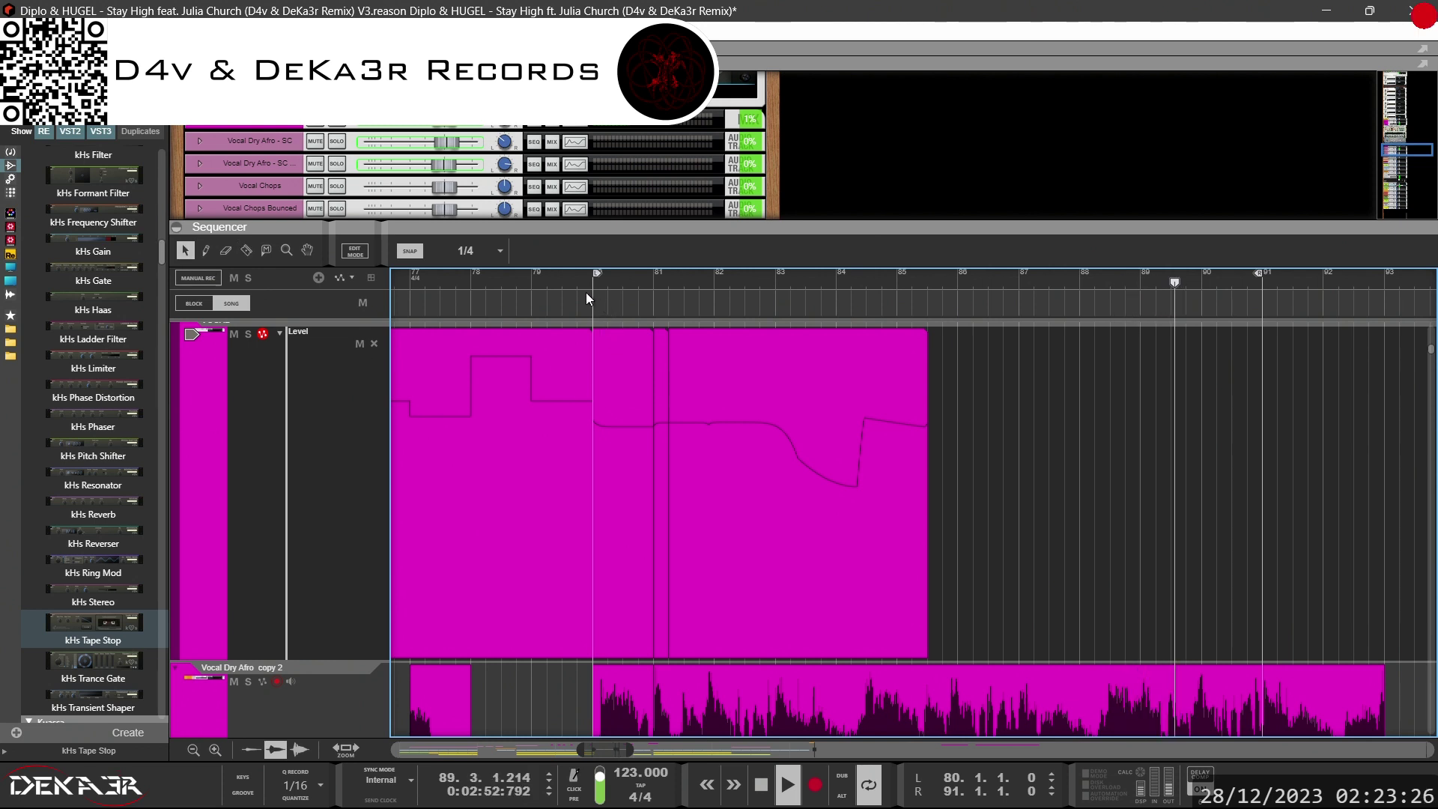
drag(662, 370, 909, 407)
click(910, 407)
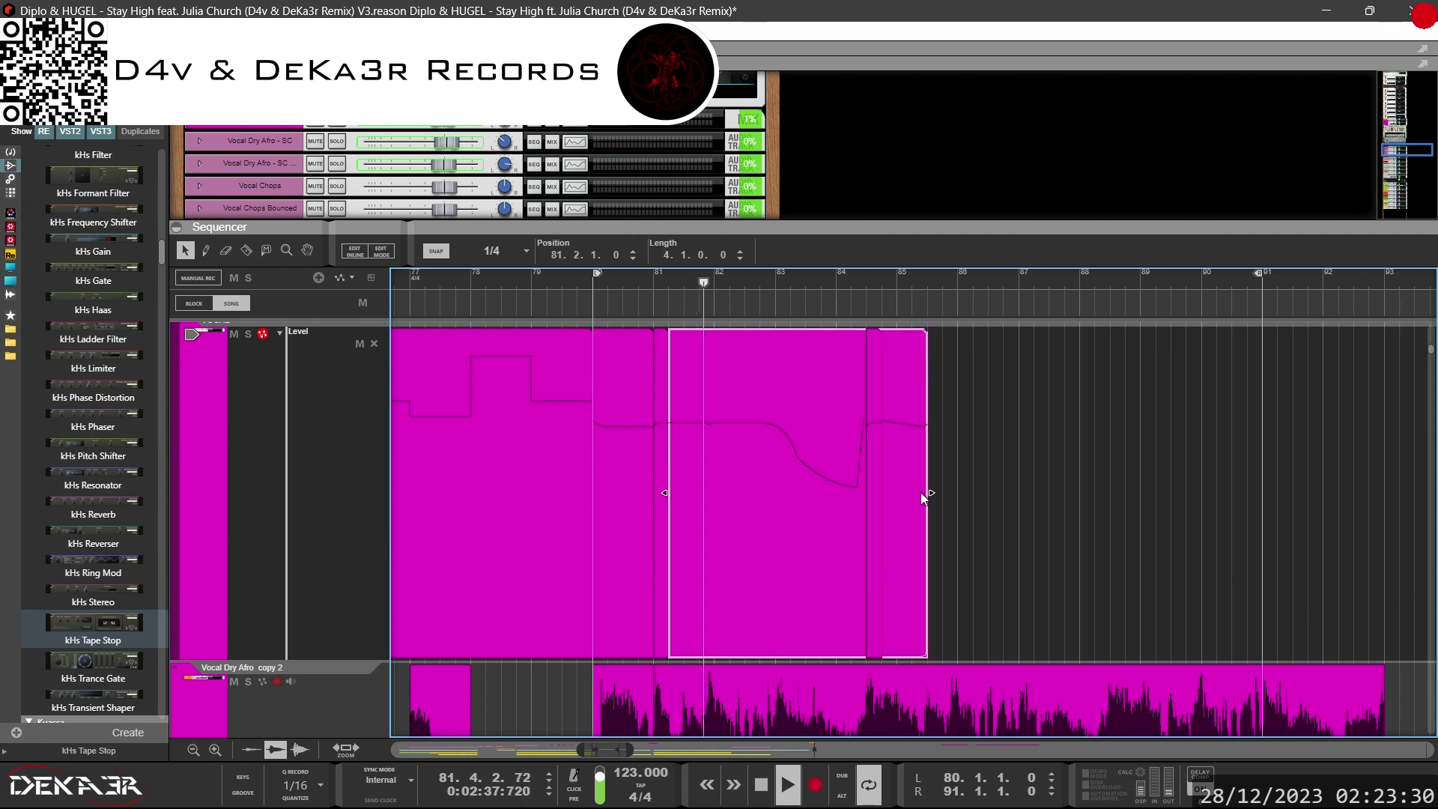
Trim the level clip at 81.2.1.0 to a length of 3.2.0.0, replay, and move the copied one-beat piece to 85.1.1.0
drag(931, 492, 885, 500)
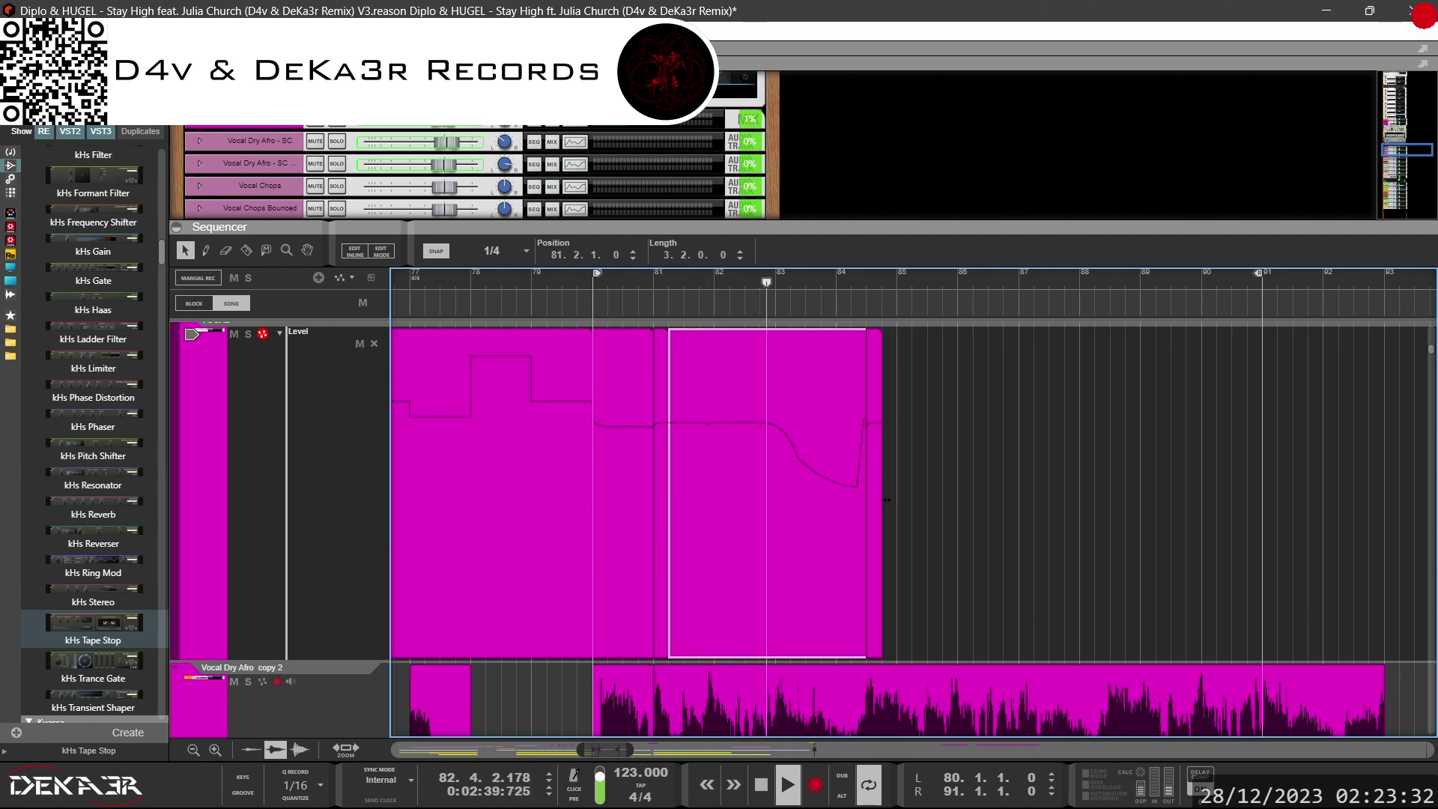
click(942, 475)
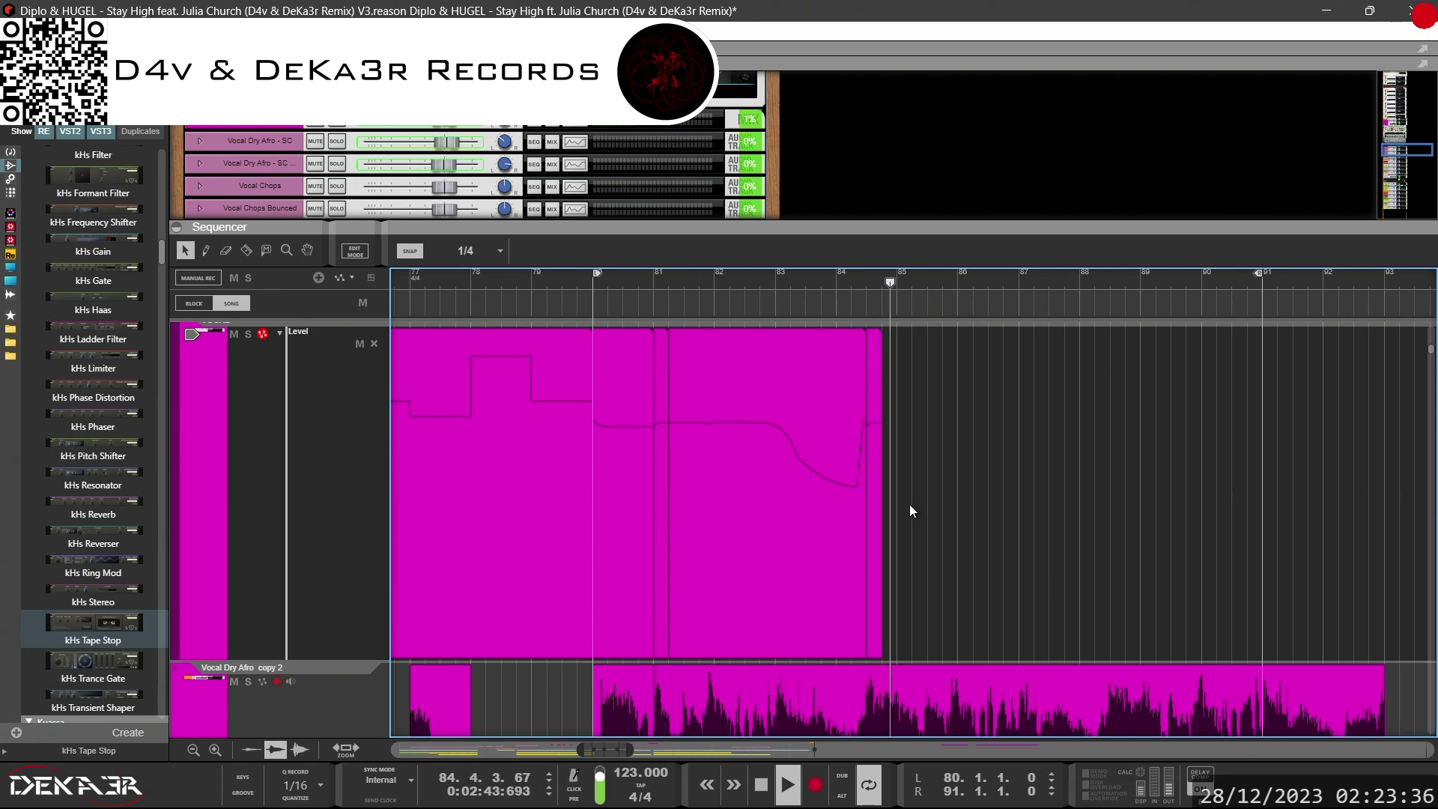
click(578, 280)
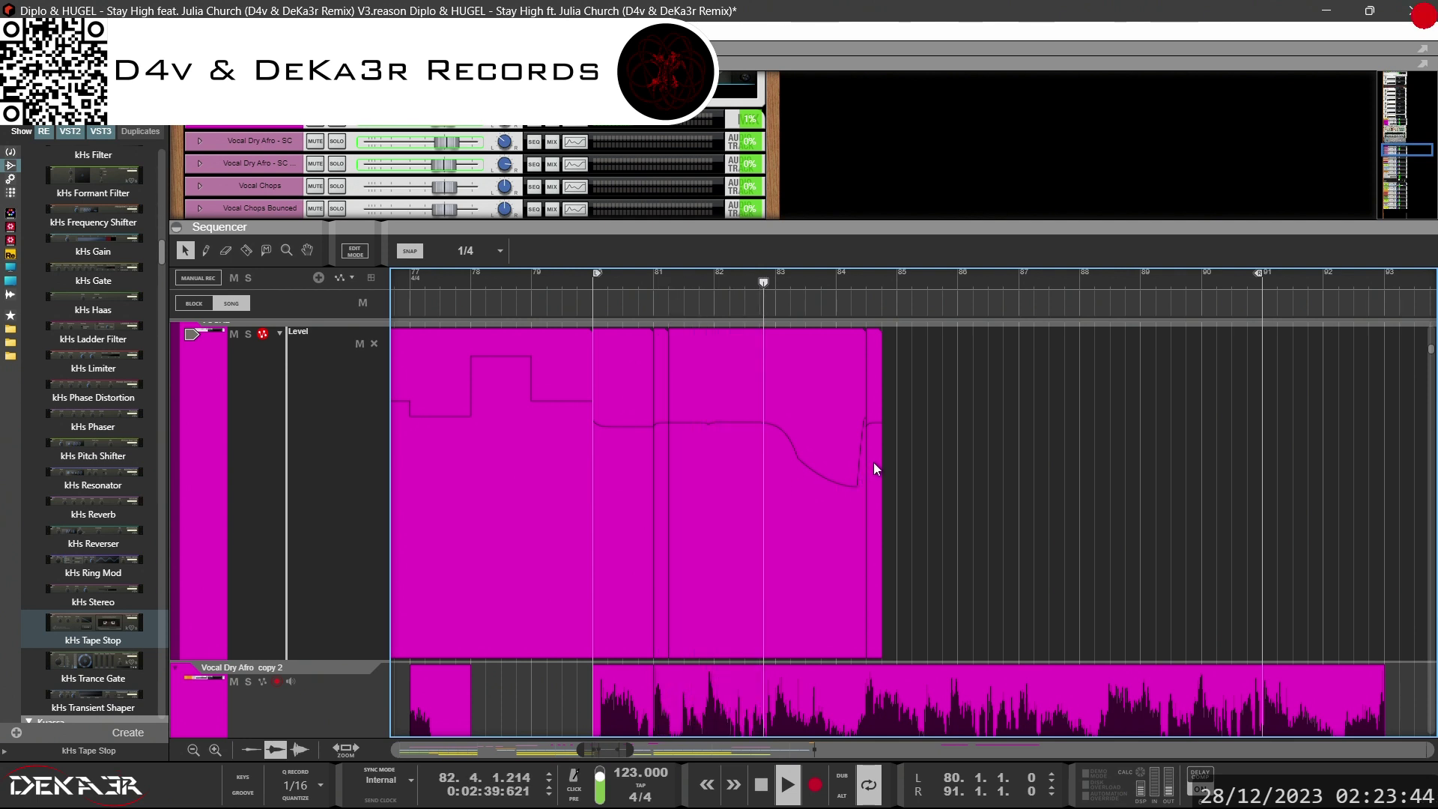
drag(873, 462, 884, 462)
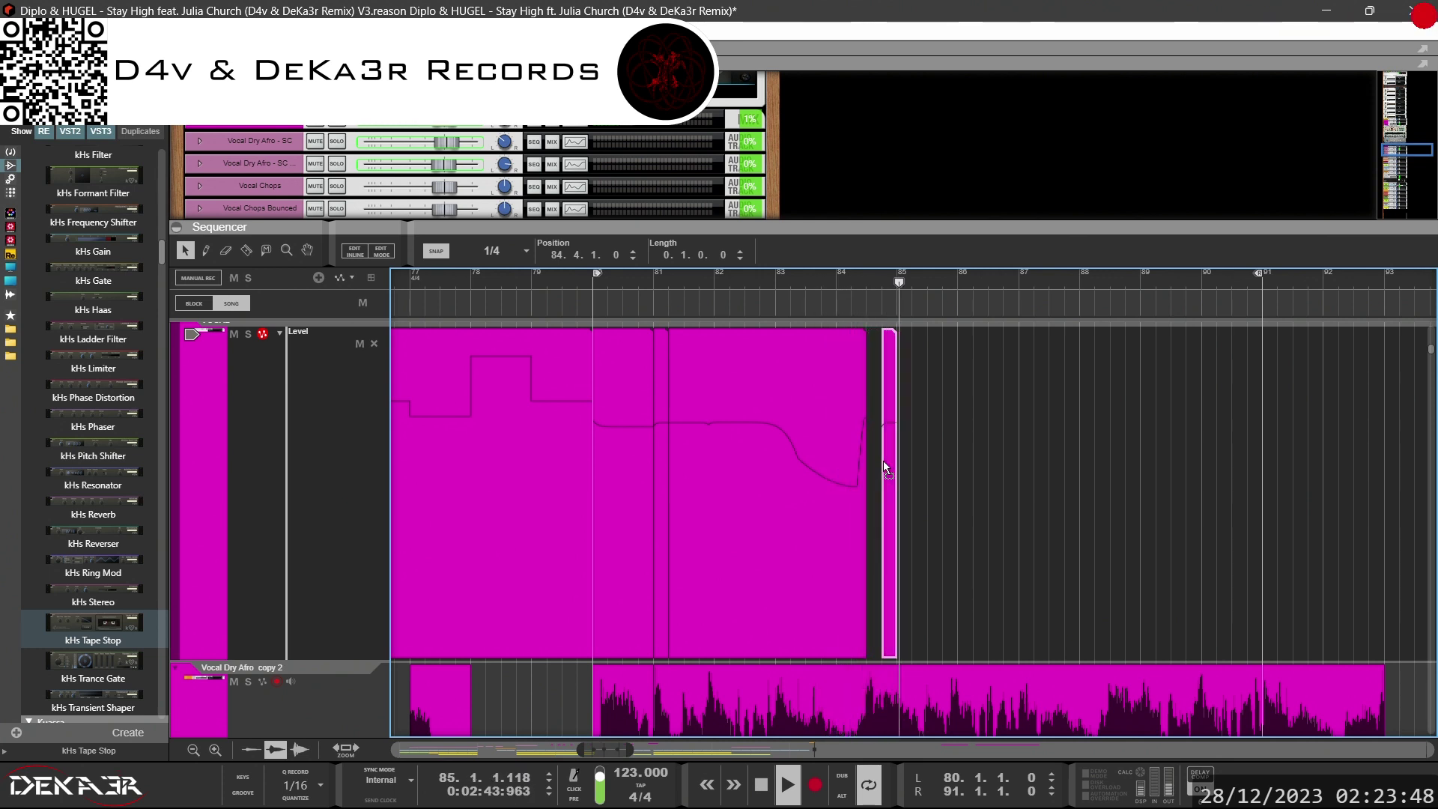
drag(892, 460, 896, 488)
Extend the level clip at 81.2.1.0 up to 85.1.1.0 and place a copy of it at 85.2.1.0
click(851, 457)
click(950, 457)
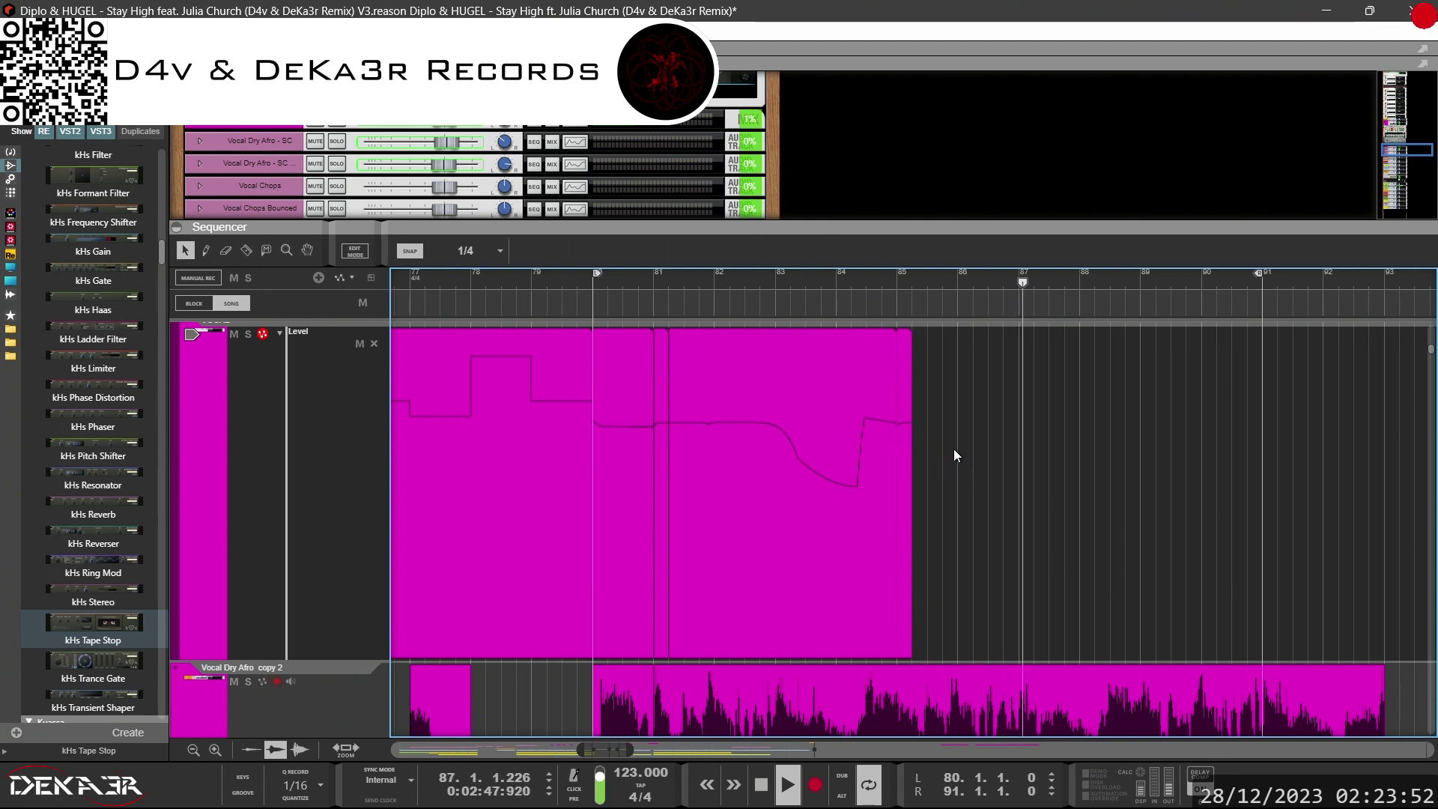
drag(766, 441, 1013, 449)
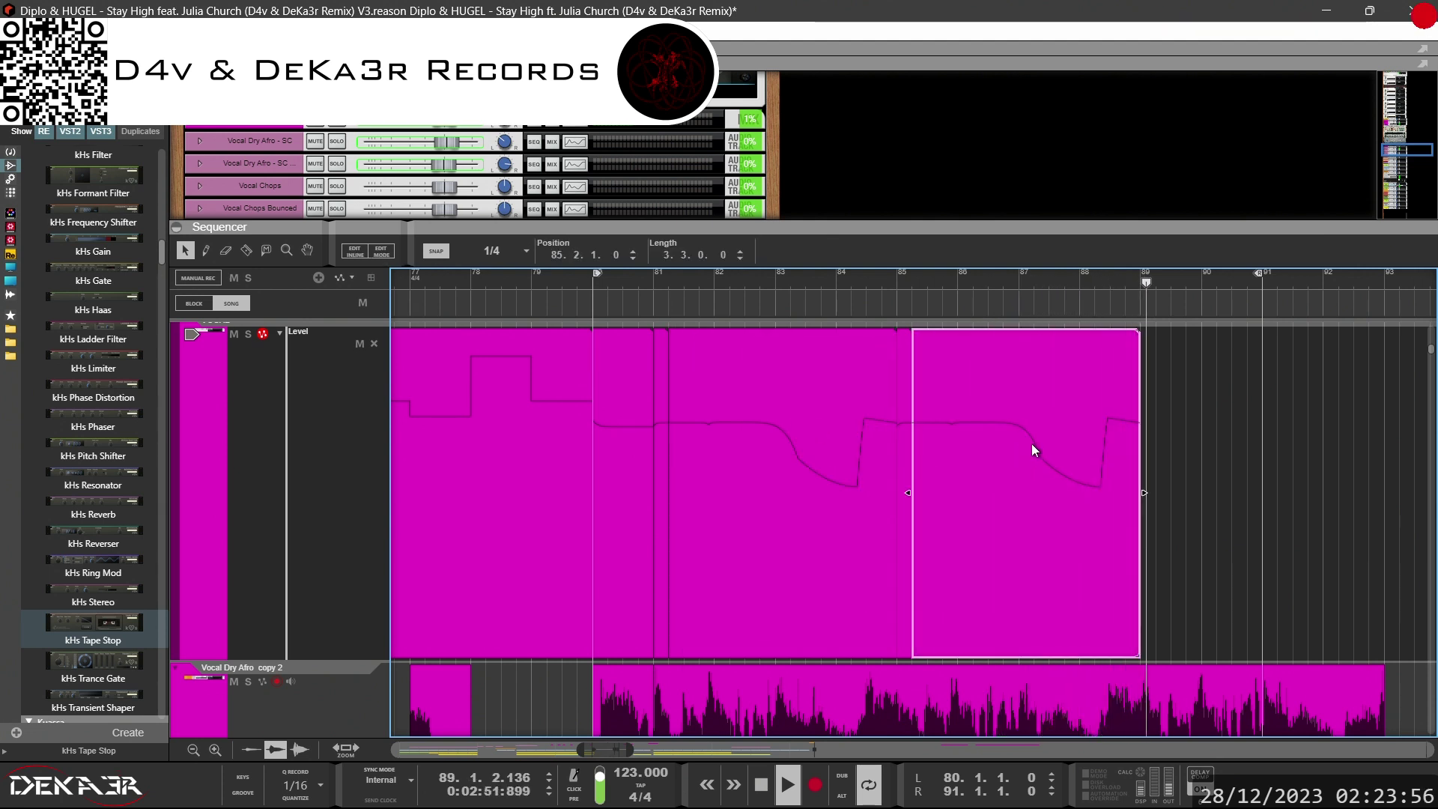
Replay from bar 80 and place a copy of the two level clips starting at 85.1.1.0 at 89.1.1.0
click(591, 284)
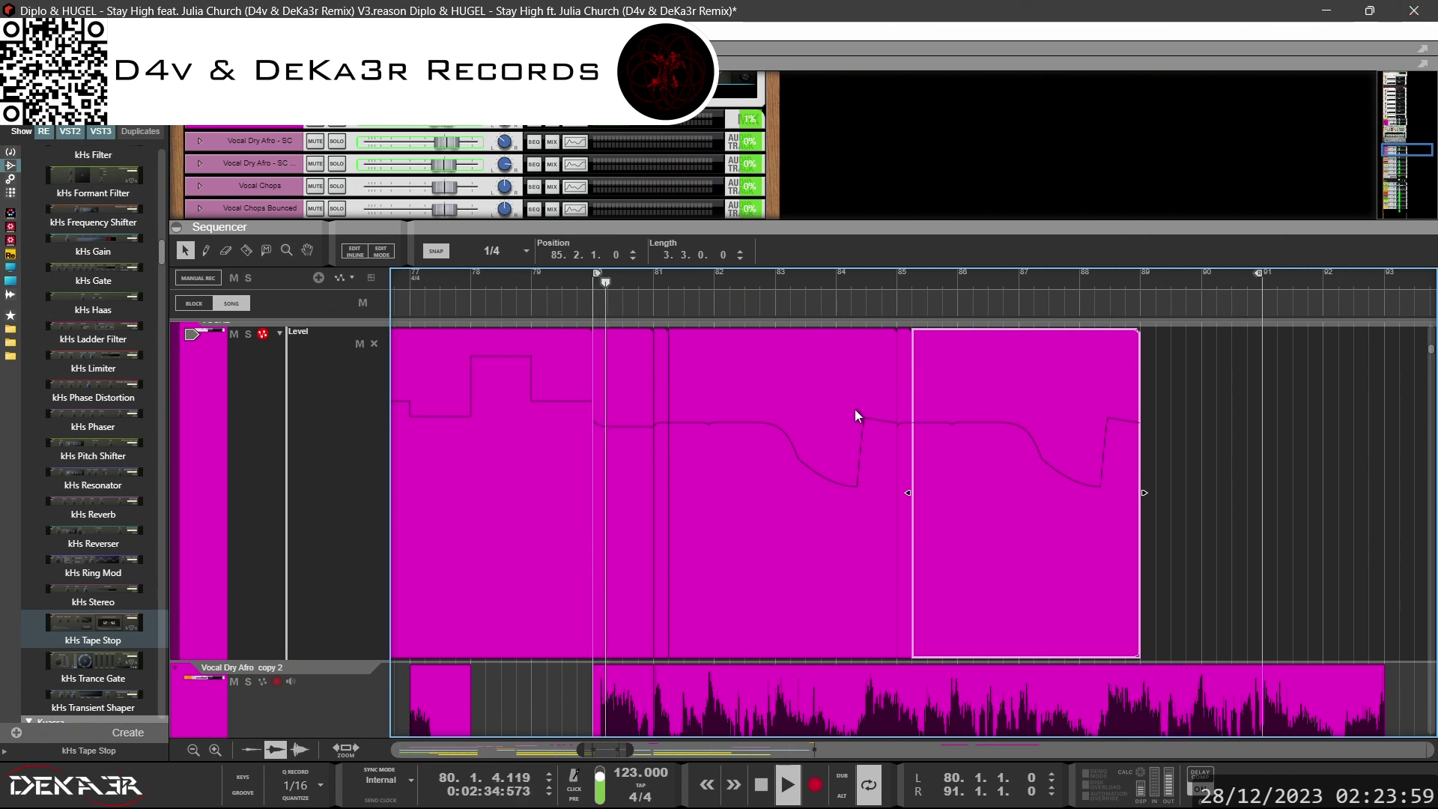
click(1183, 465)
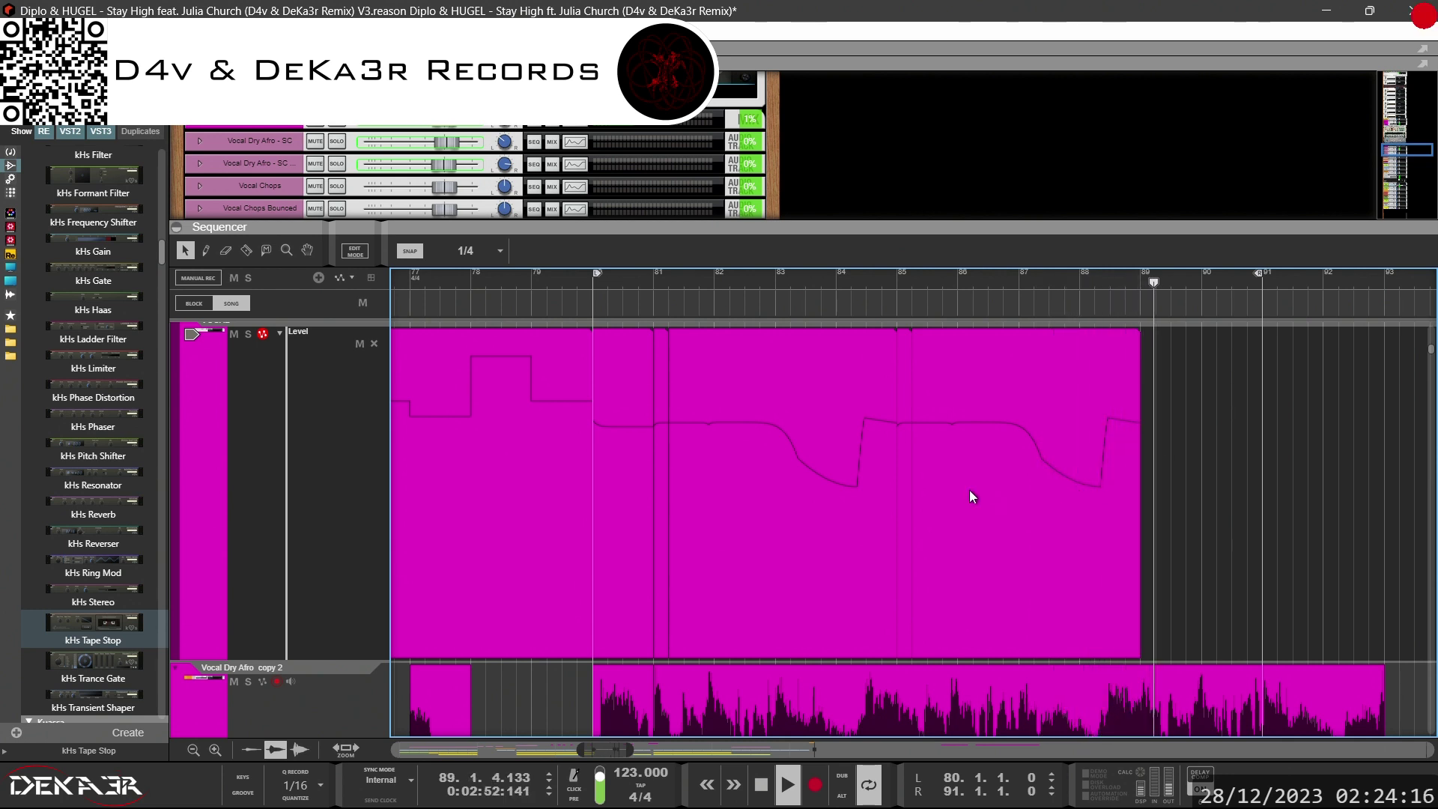
drag(1192, 484, 1168, 527)
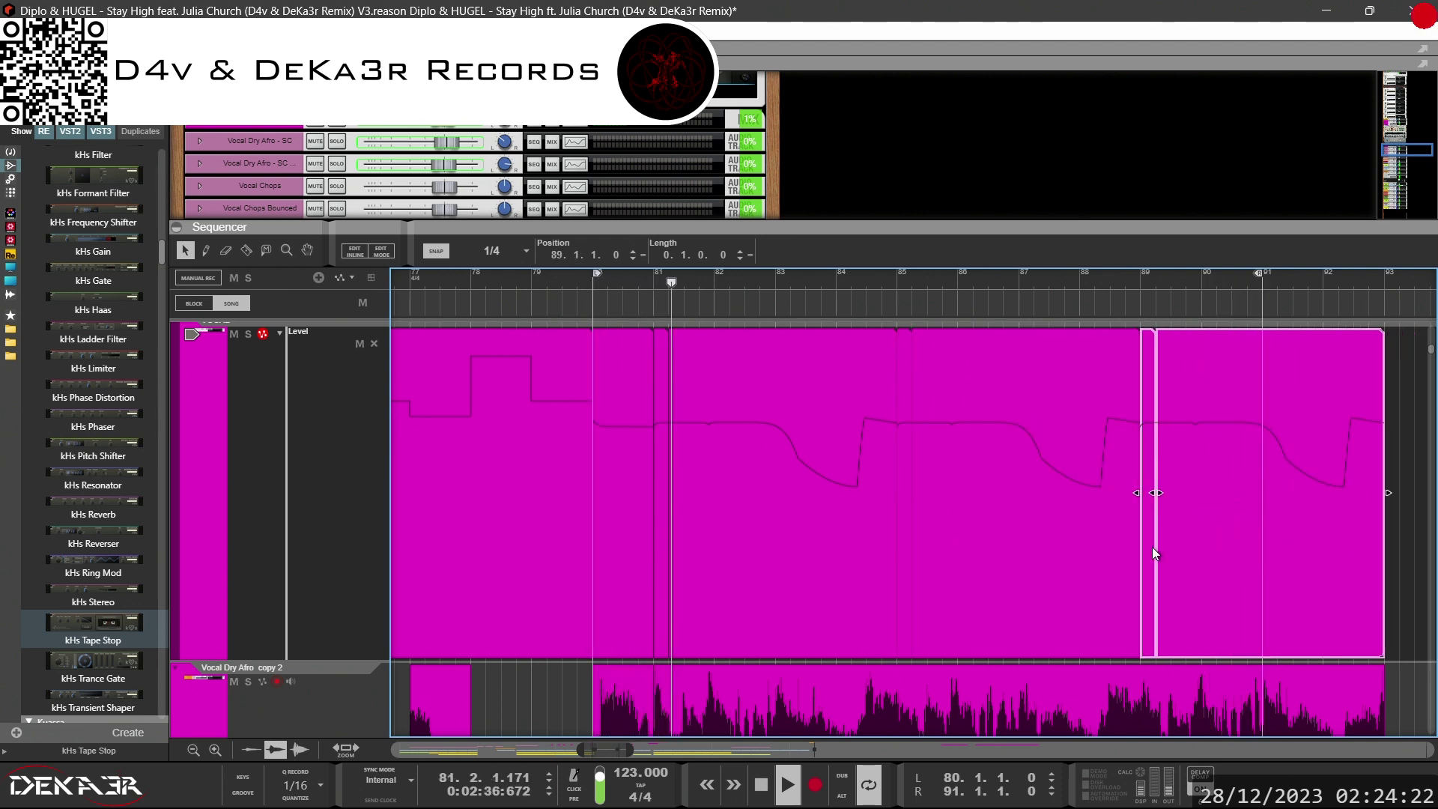
click(1399, 515)
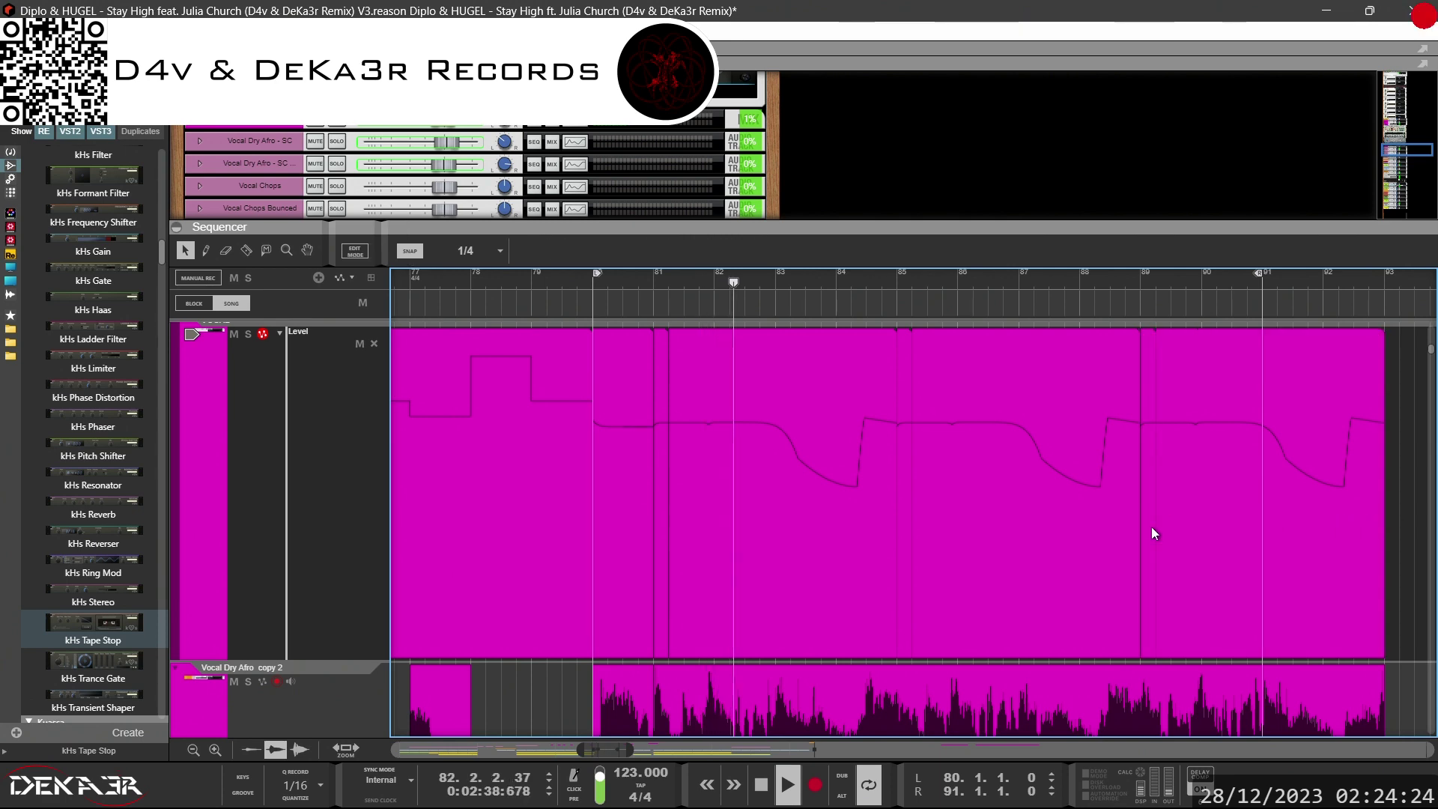
Join all the VOCAL level automation clips up to bar 93 into one clip
drag(631, 751, 672, 751)
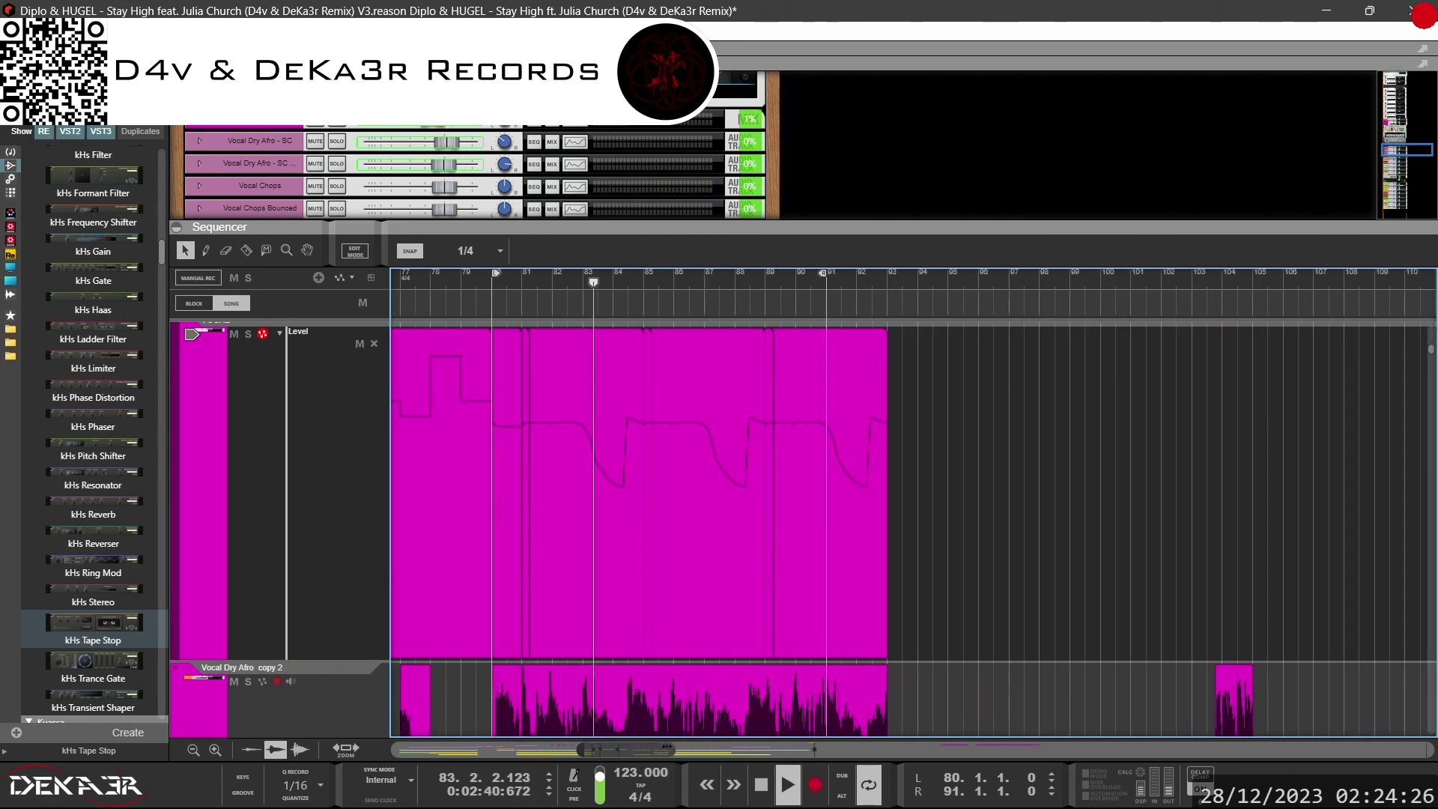
drag(974, 385, 460, 478)
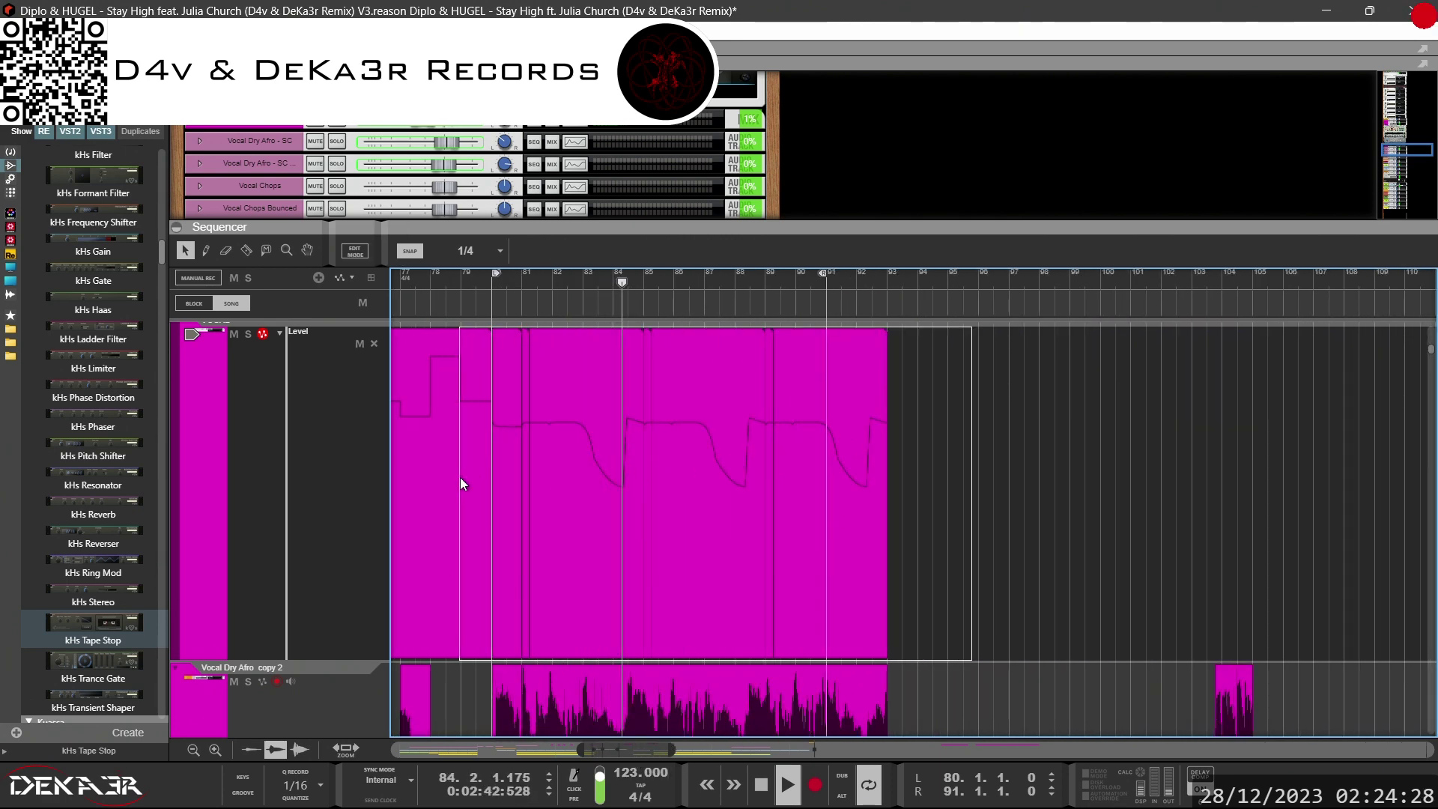
right_click(459, 478)
click(546, 262)
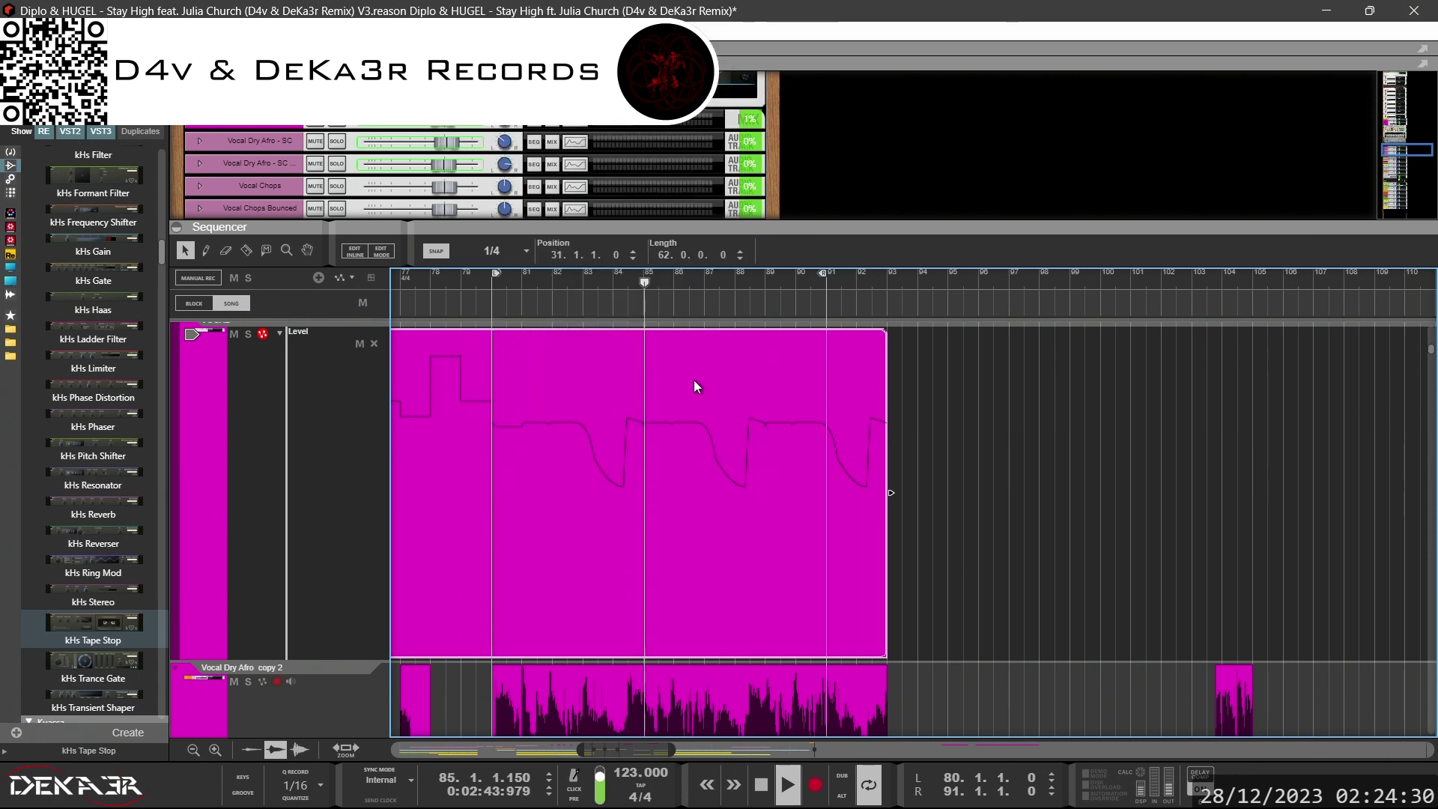
click(945, 428)
Open the joined level clip for editing and delete the redundant automation points near bars 85 and 89
click(655, 430)
double_click(654, 430)
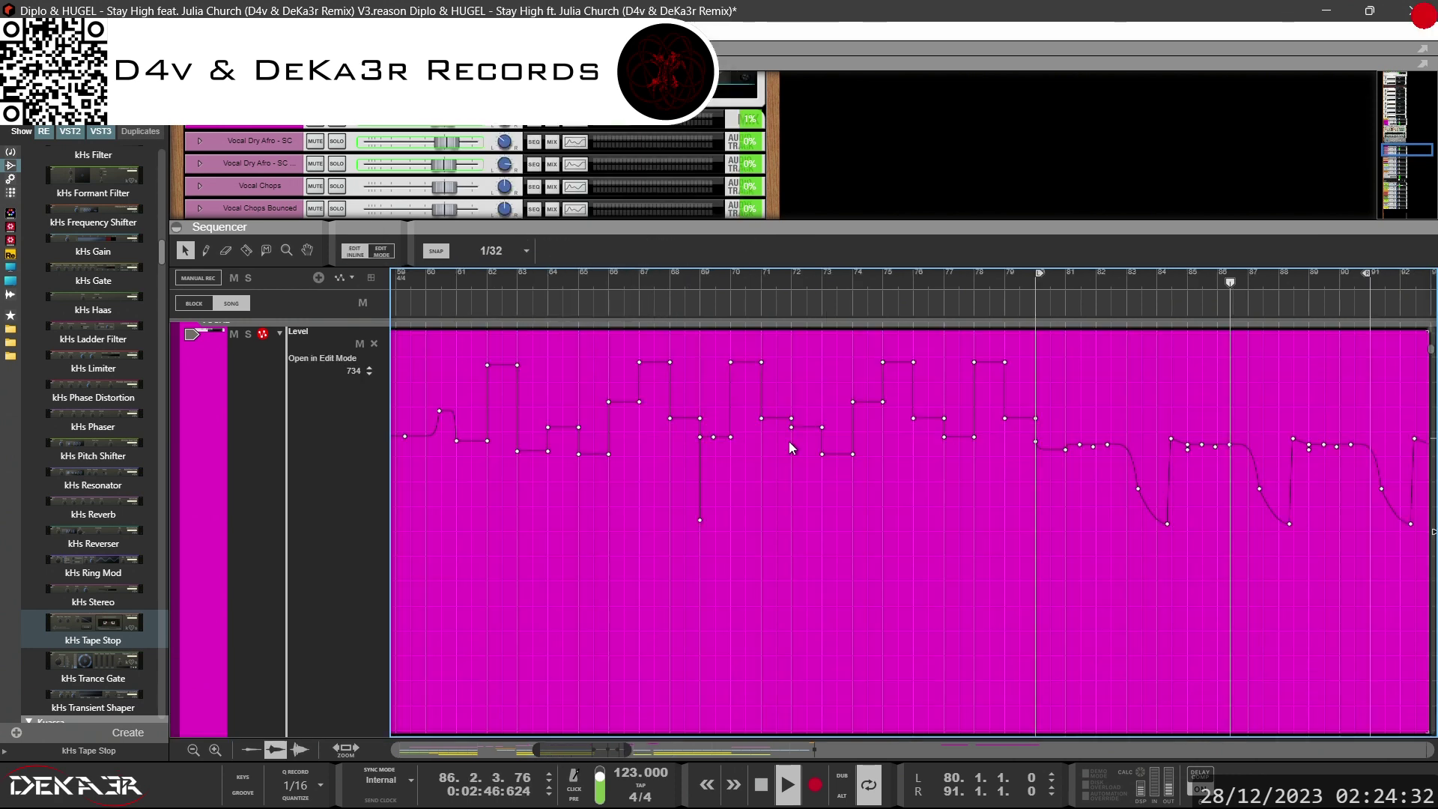
drag(599, 743, 626, 743)
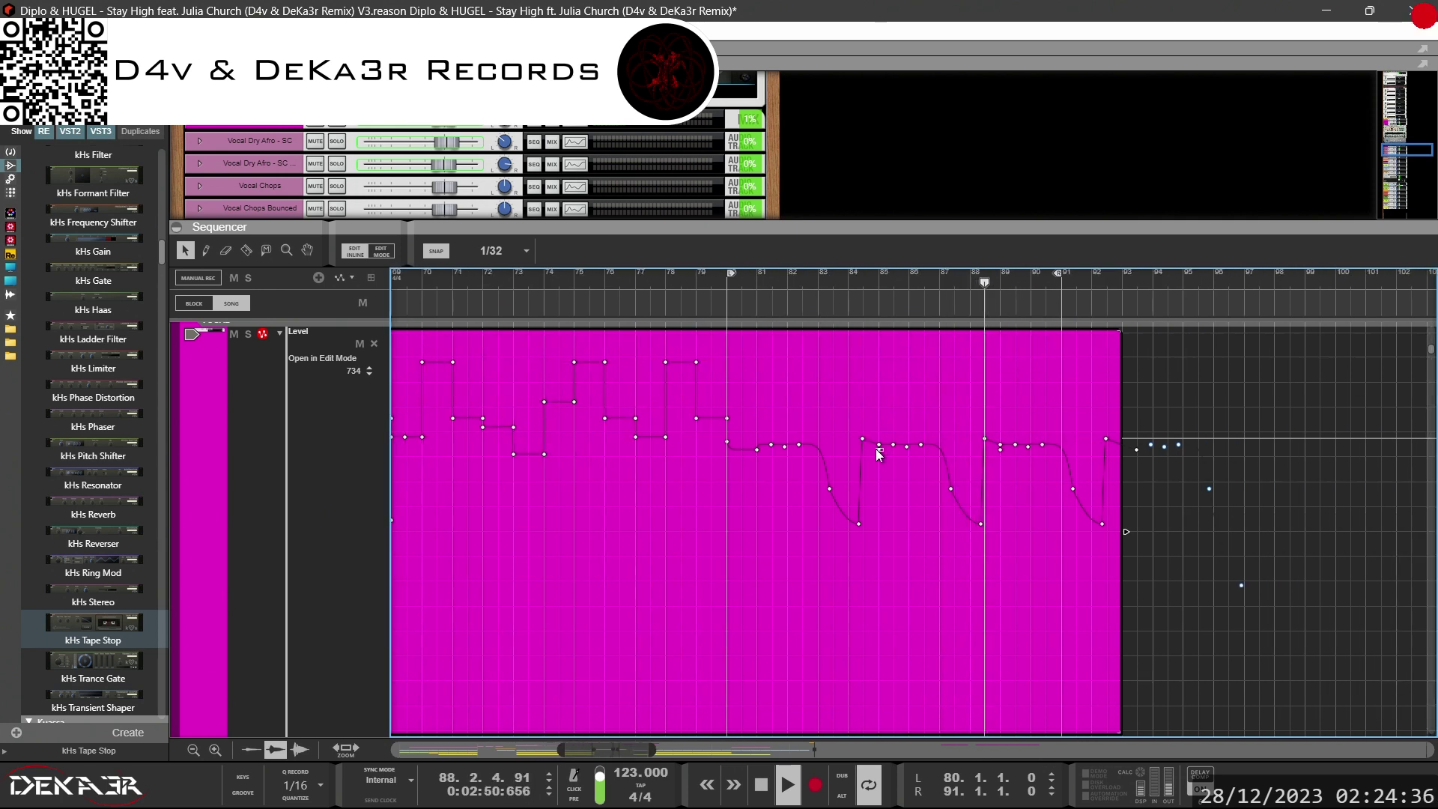
click(1001, 450)
key(Delete)
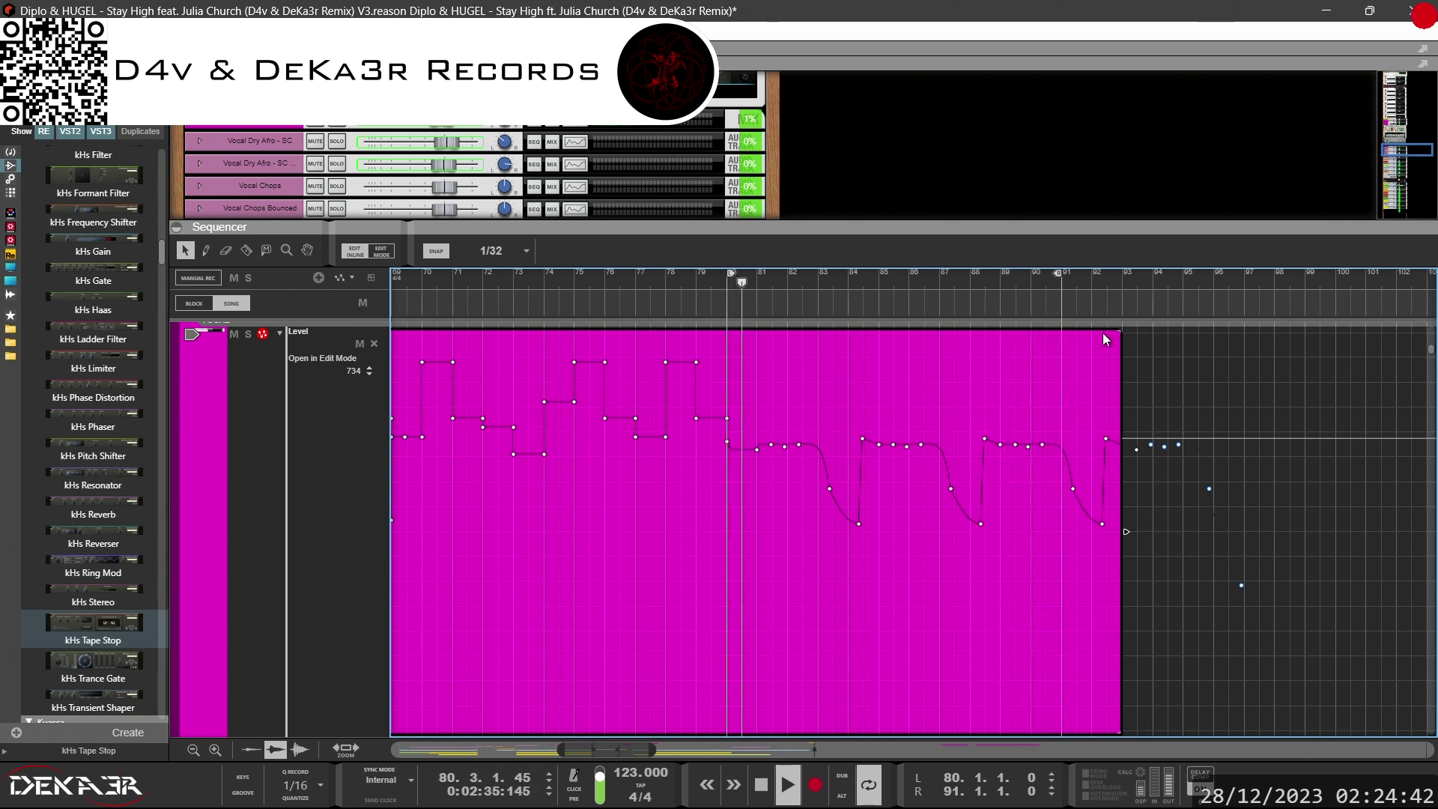
Extend the loop end to bar 99 and delete the leftover level points beyond the clip's end, leaving only the nearest one
drag(1058, 274, 1303, 298)
drag(1277, 367, 1151, 650)
key(Delete)
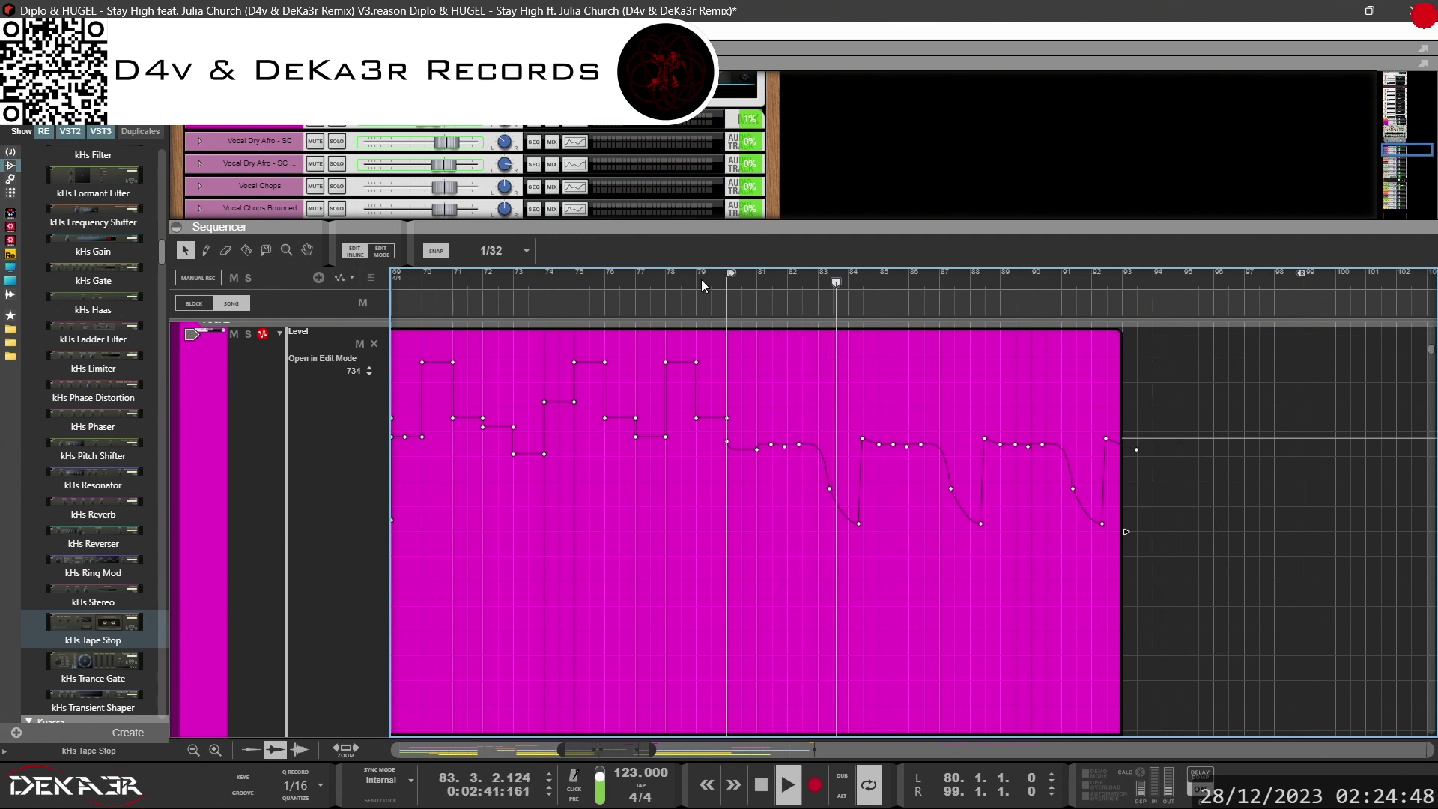
scroll(1123, 417, up, 2)
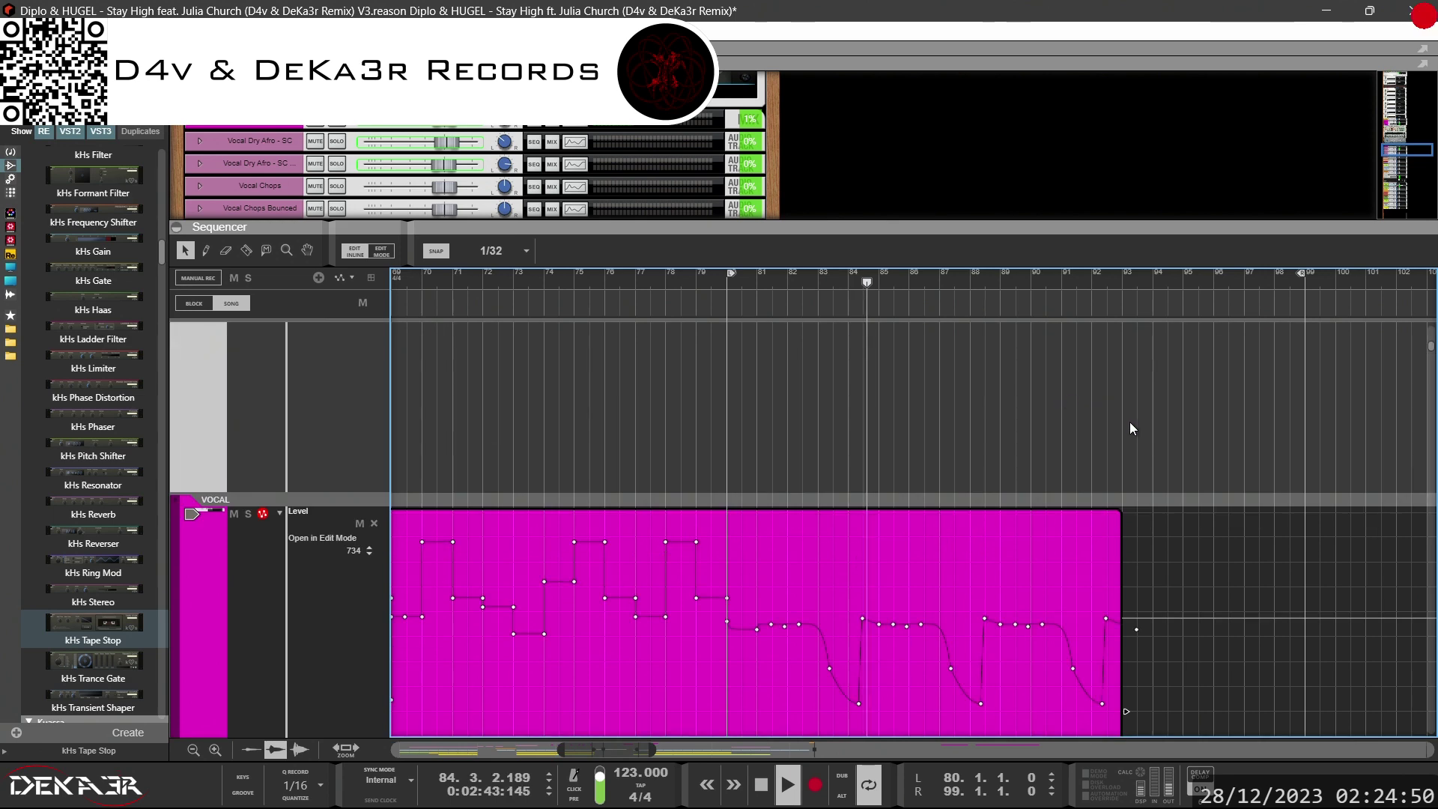
click(1111, 420)
scroll(1127, 503, down, 3)
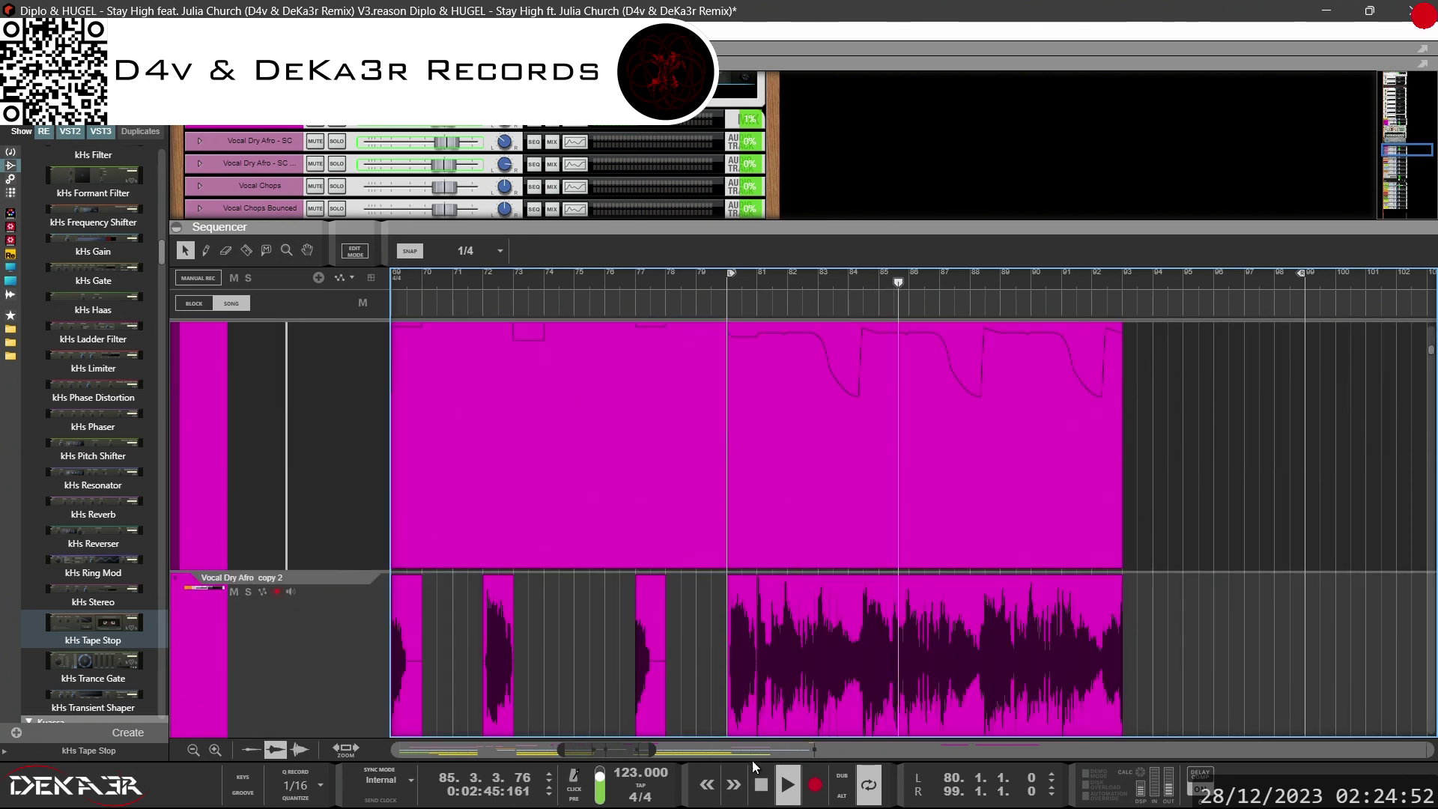
Examine the vocal audio and level lanes after bar 93 to locate the next vocal phrase
drag(650, 750, 723, 751)
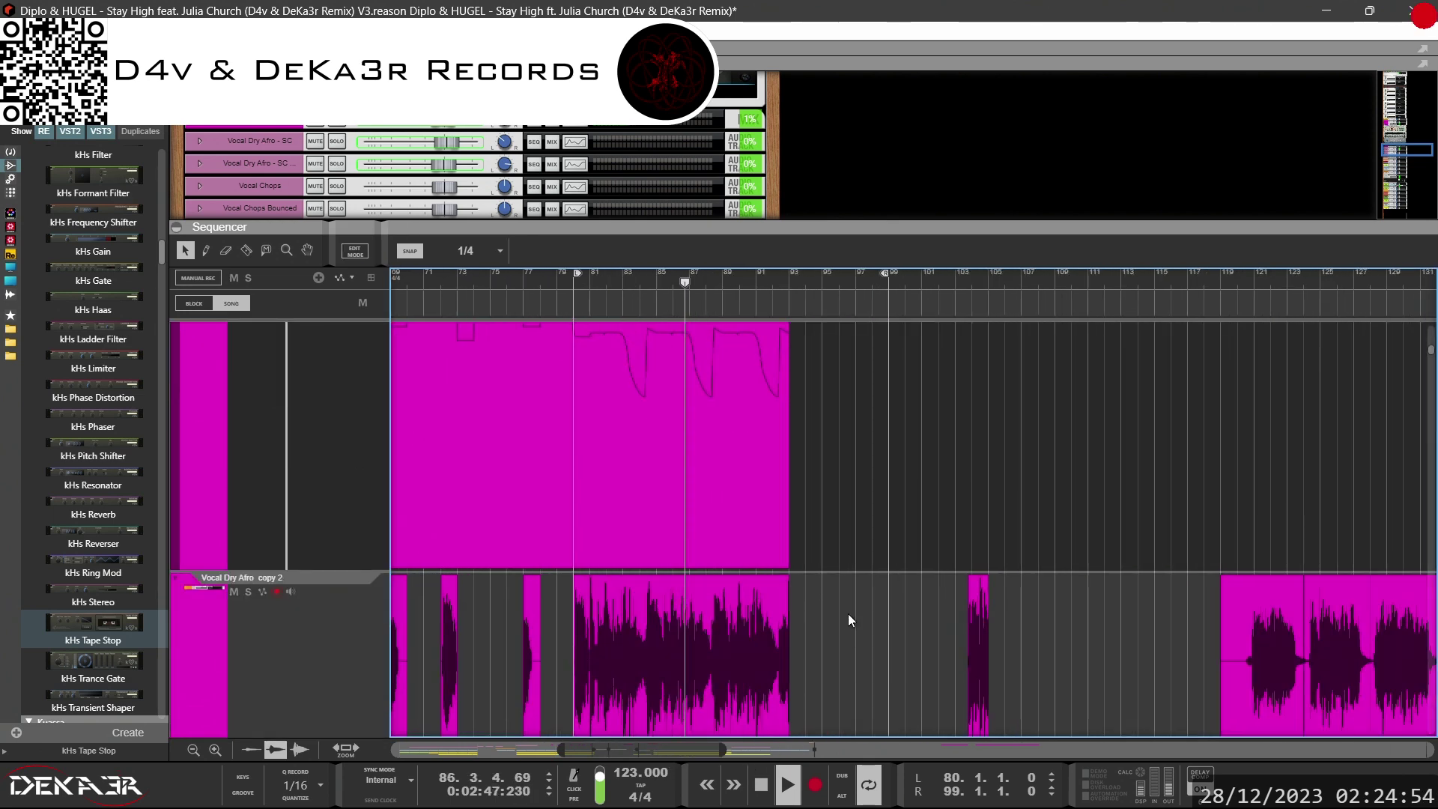
scroll(847, 613, up, 3)
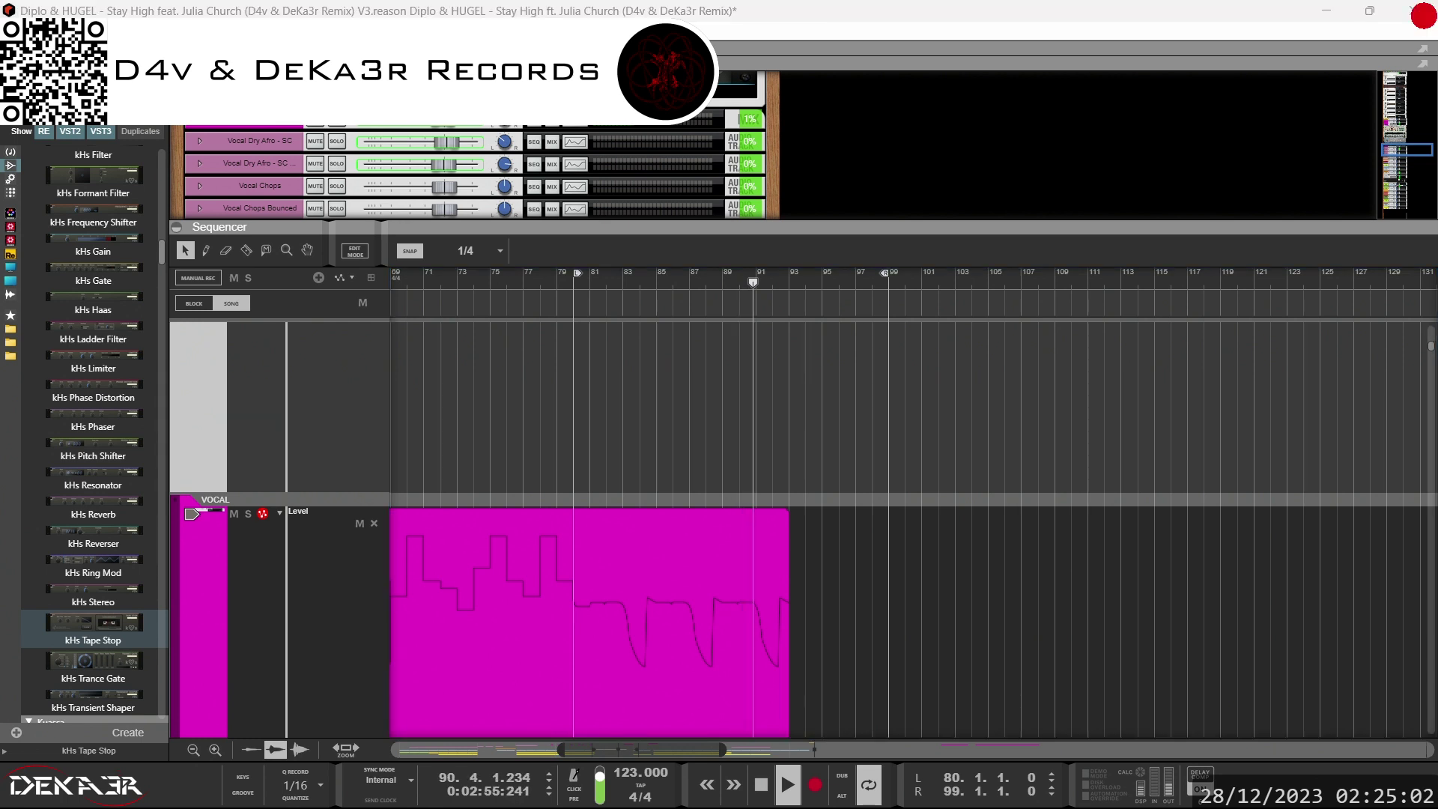
scroll(892, 510, down, 2)
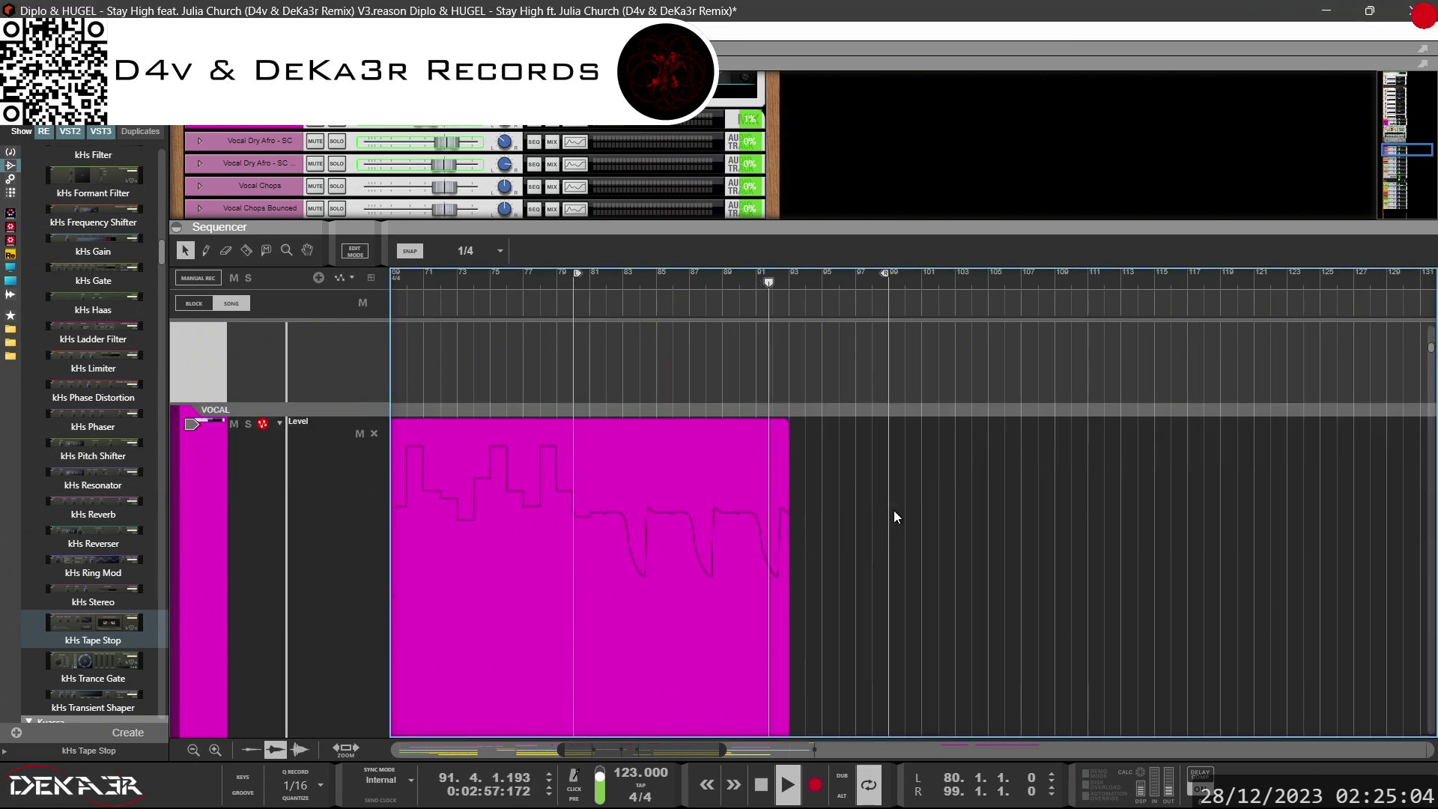
scroll(894, 512, down, 4)
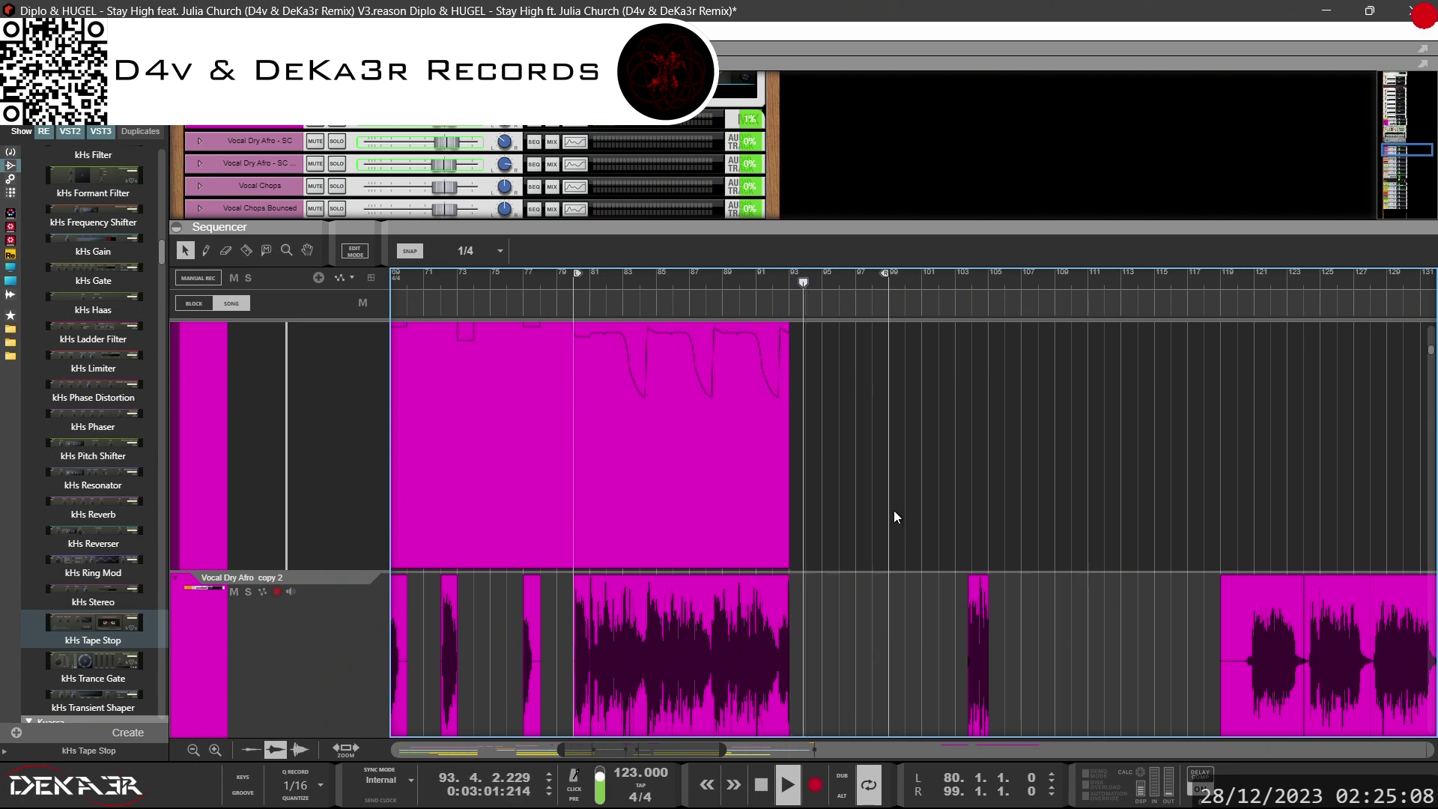
scroll(893, 510, down, 4)
scroll(892, 510, down, 8)
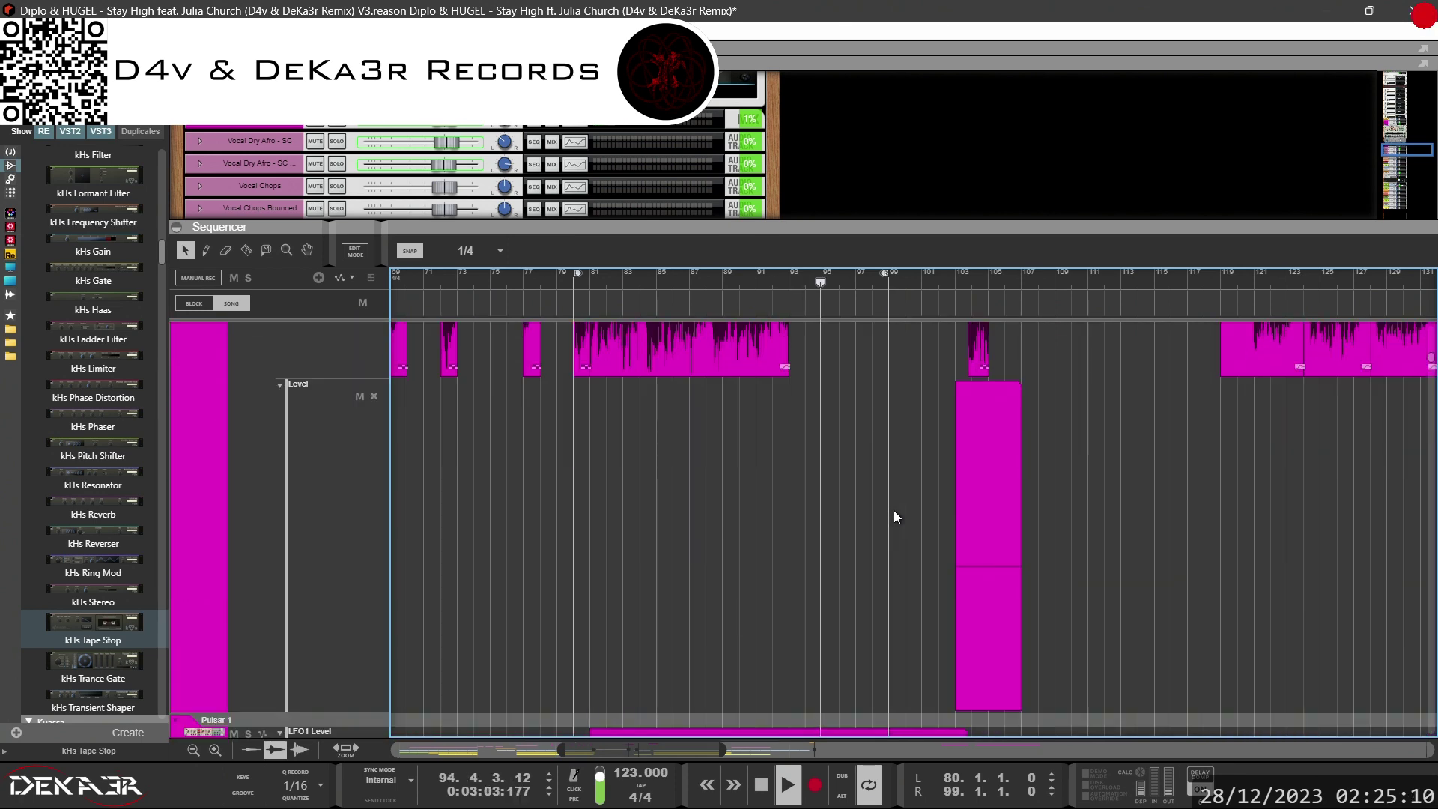
scroll(1057, 577, down, 5)
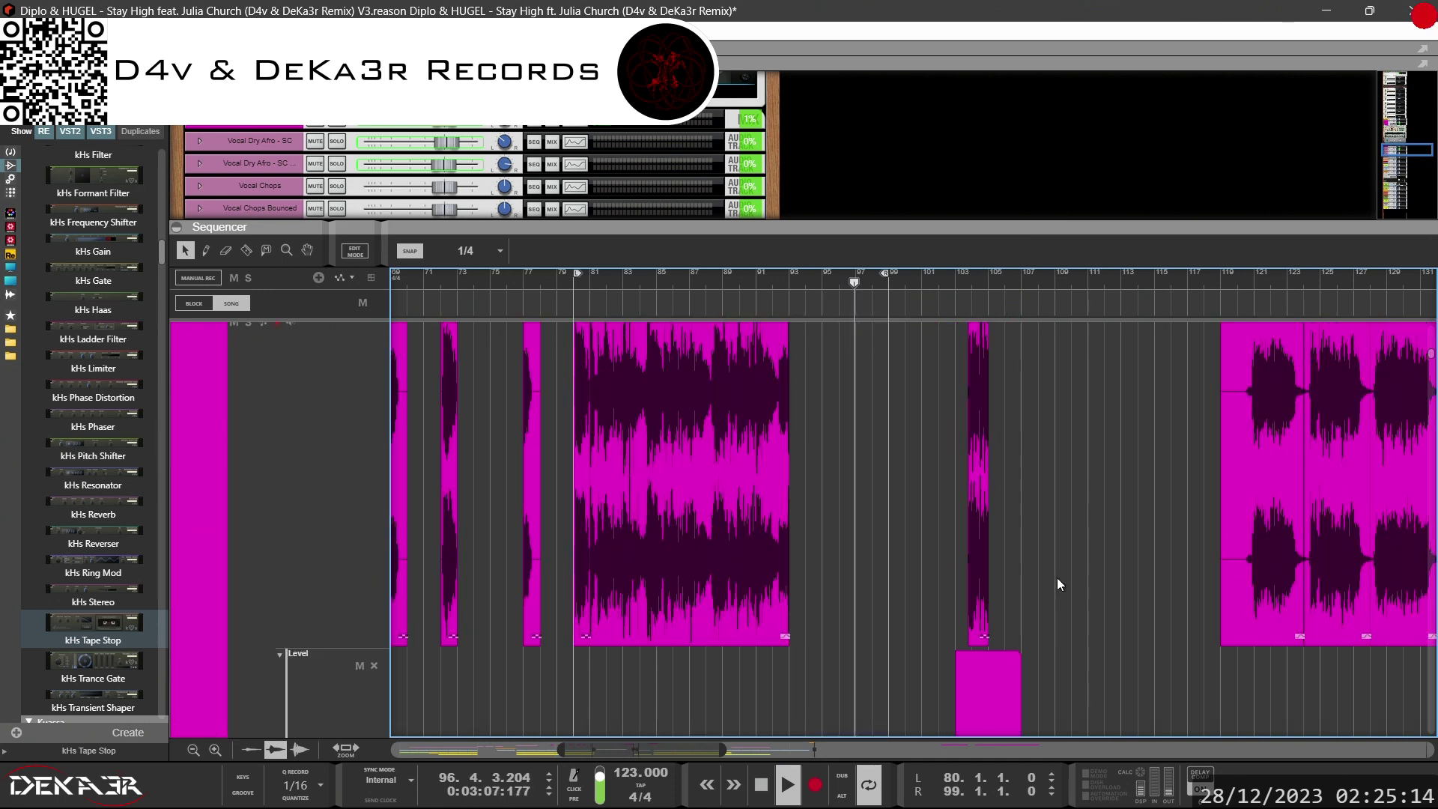
scroll(1057, 577, down, 5)
scroll(1057, 577, down, 3)
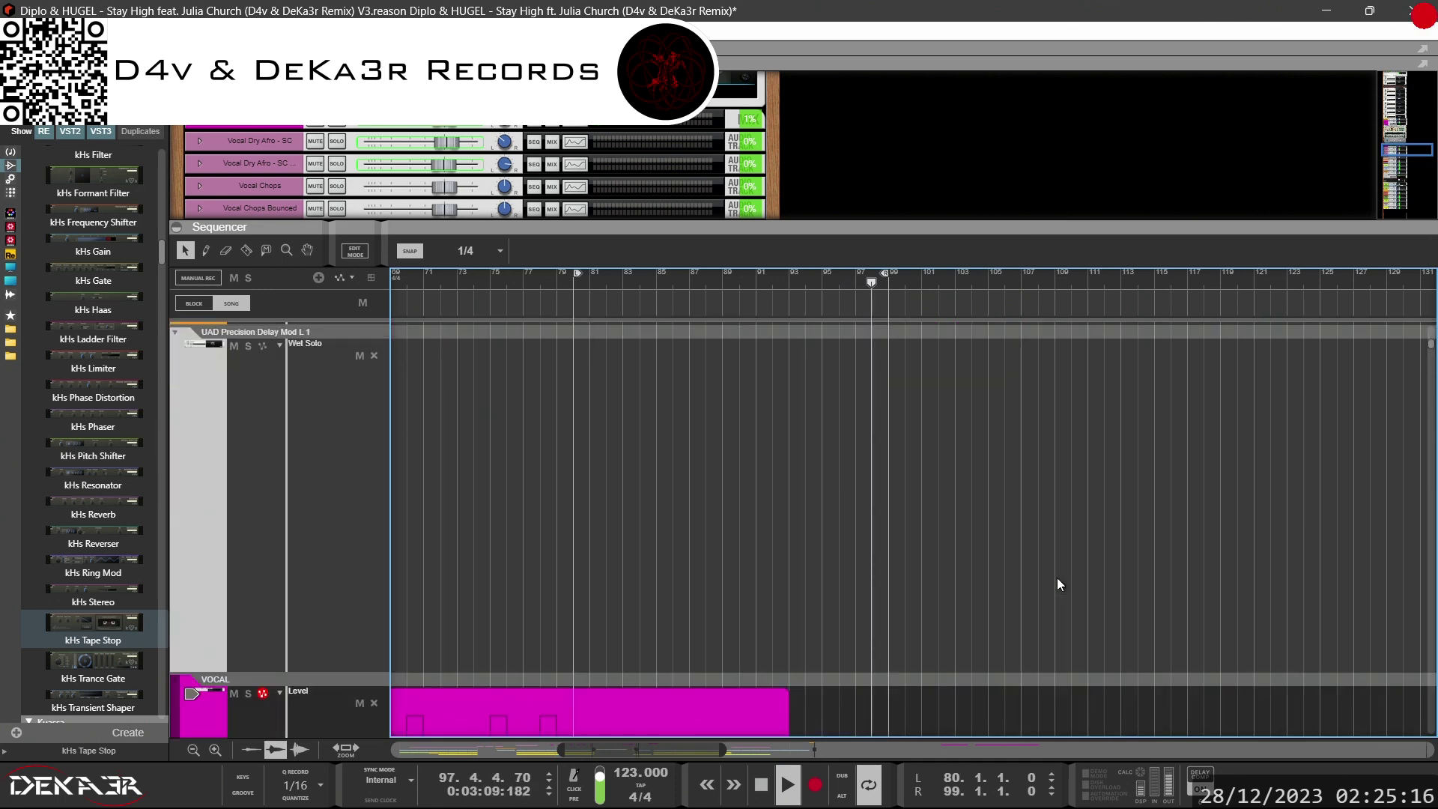
scroll(966, 656, down, 3)
scroll(965, 656, down, 3)
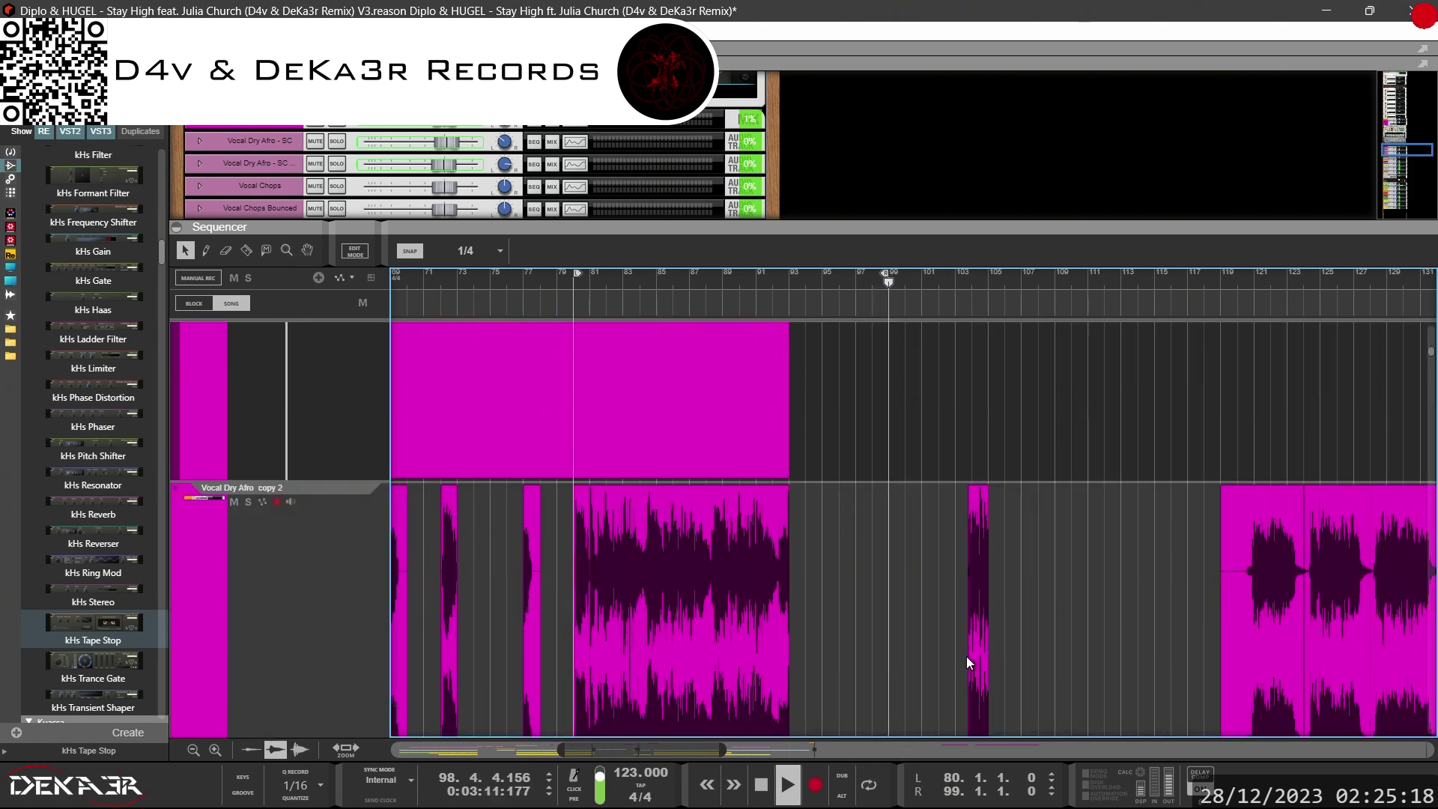
scroll(966, 656, up, 2)
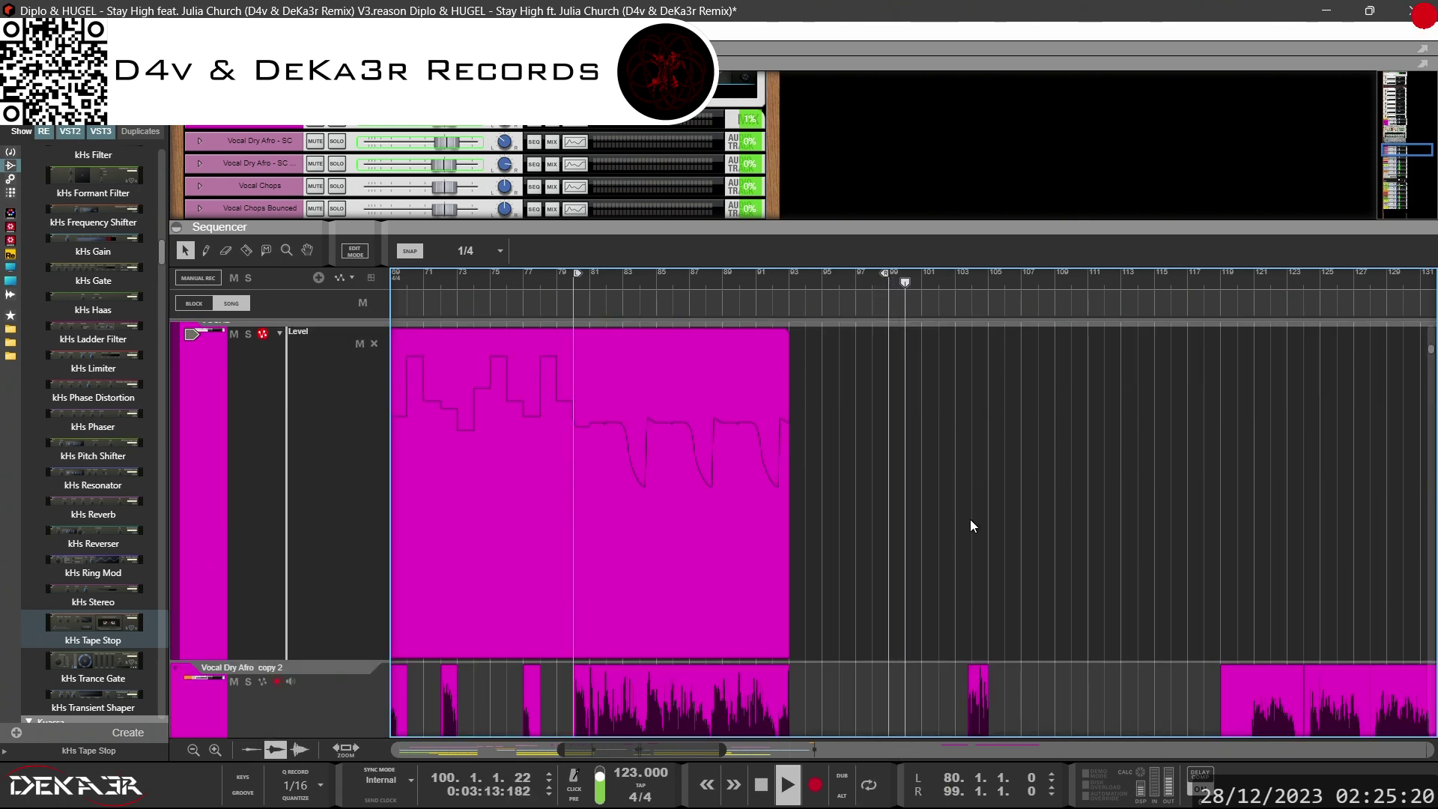
scroll(971, 524, down, 2)
scroll(971, 524, up, 2)
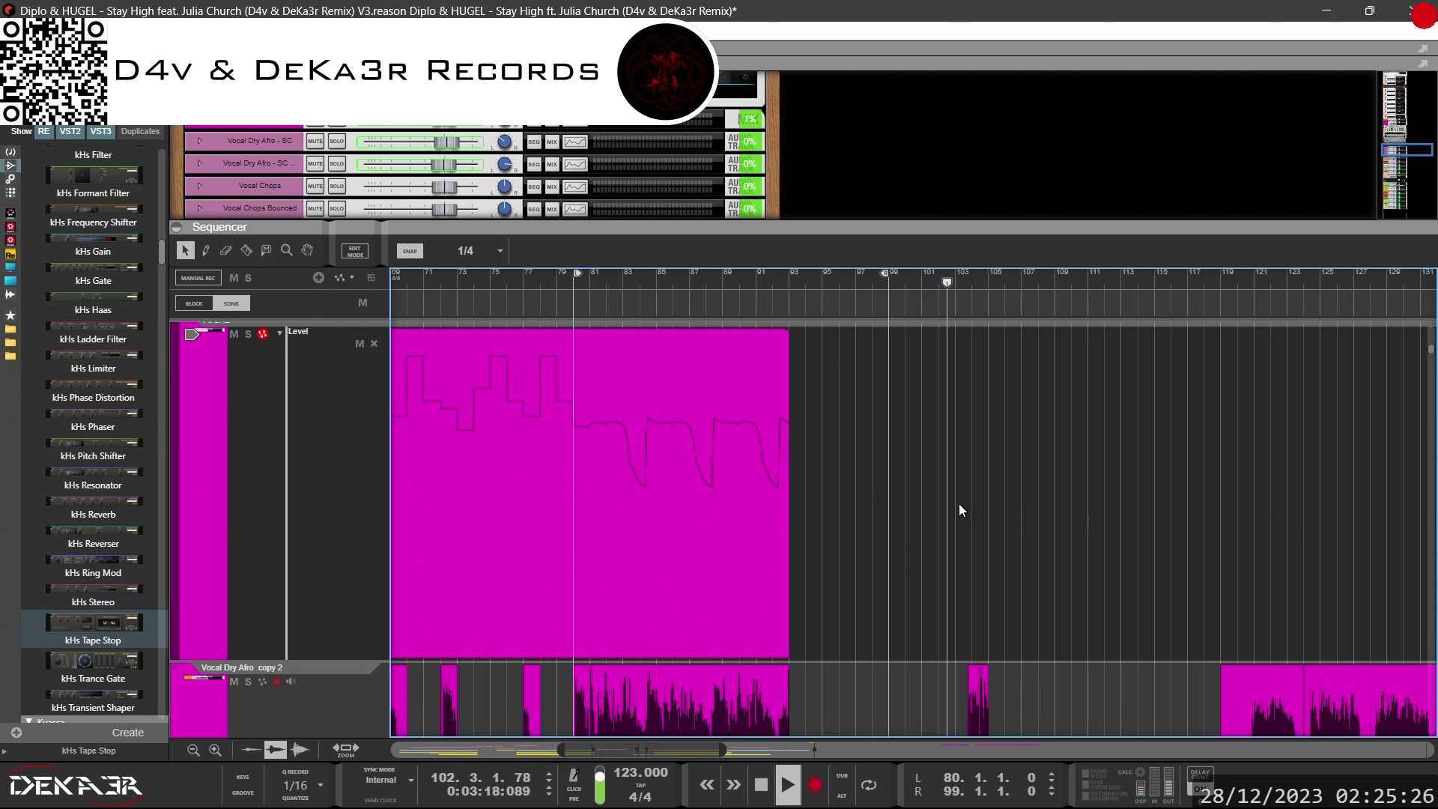
Create a VOCAL level clip at 103.1.1.0 with a length of 2.0.0.0, open it for editing, and save the song
click(958, 503)
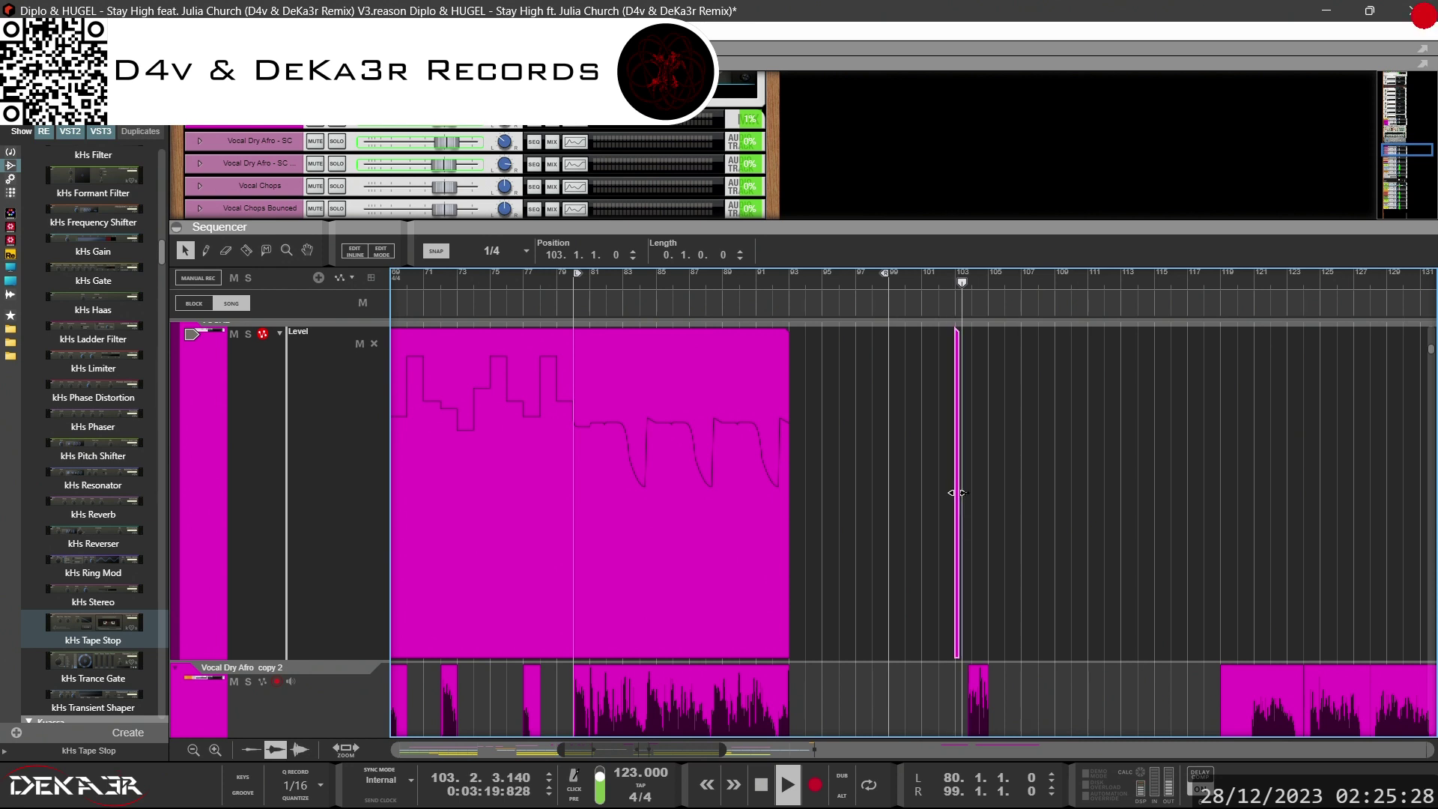
drag(958, 492, 980, 486)
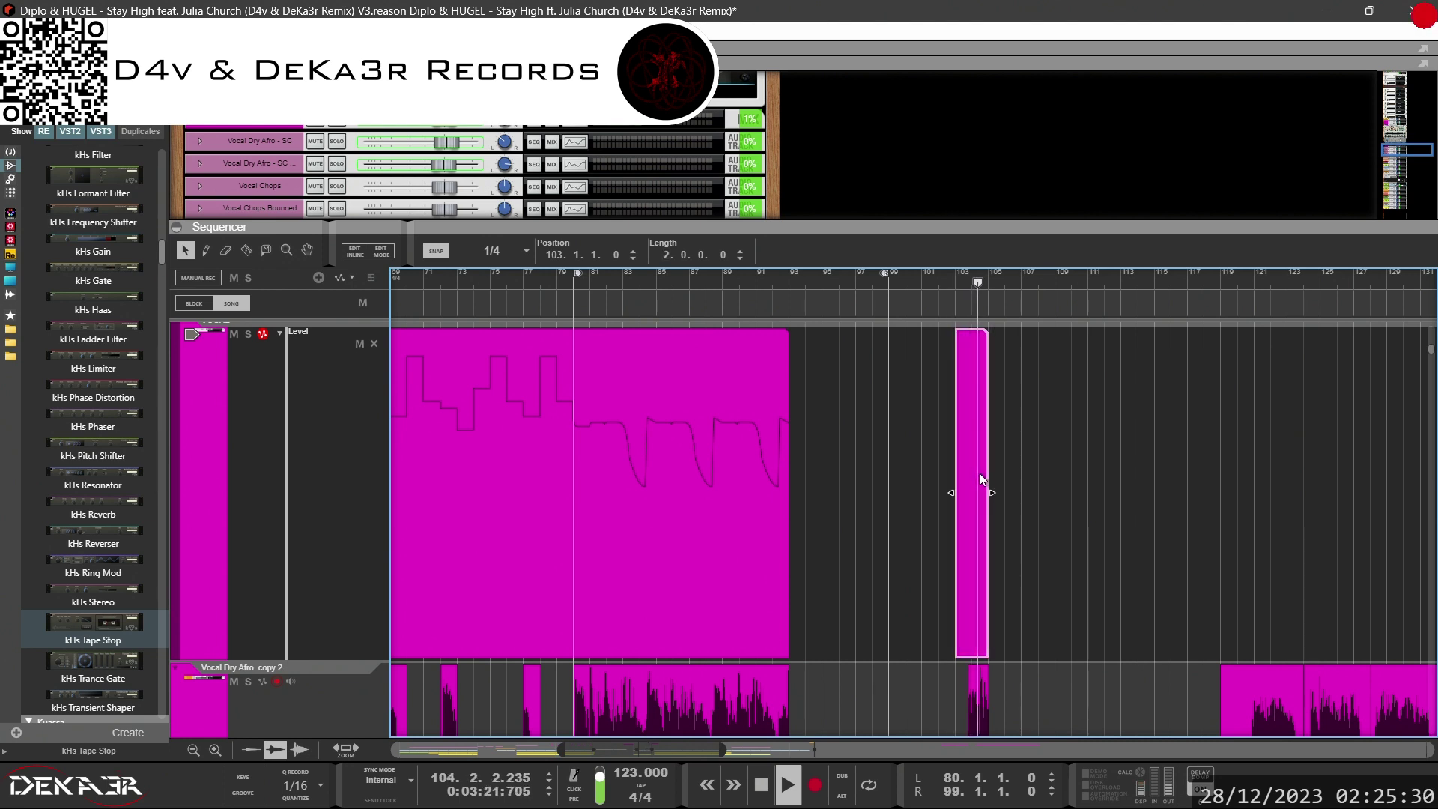
double_click(978, 473)
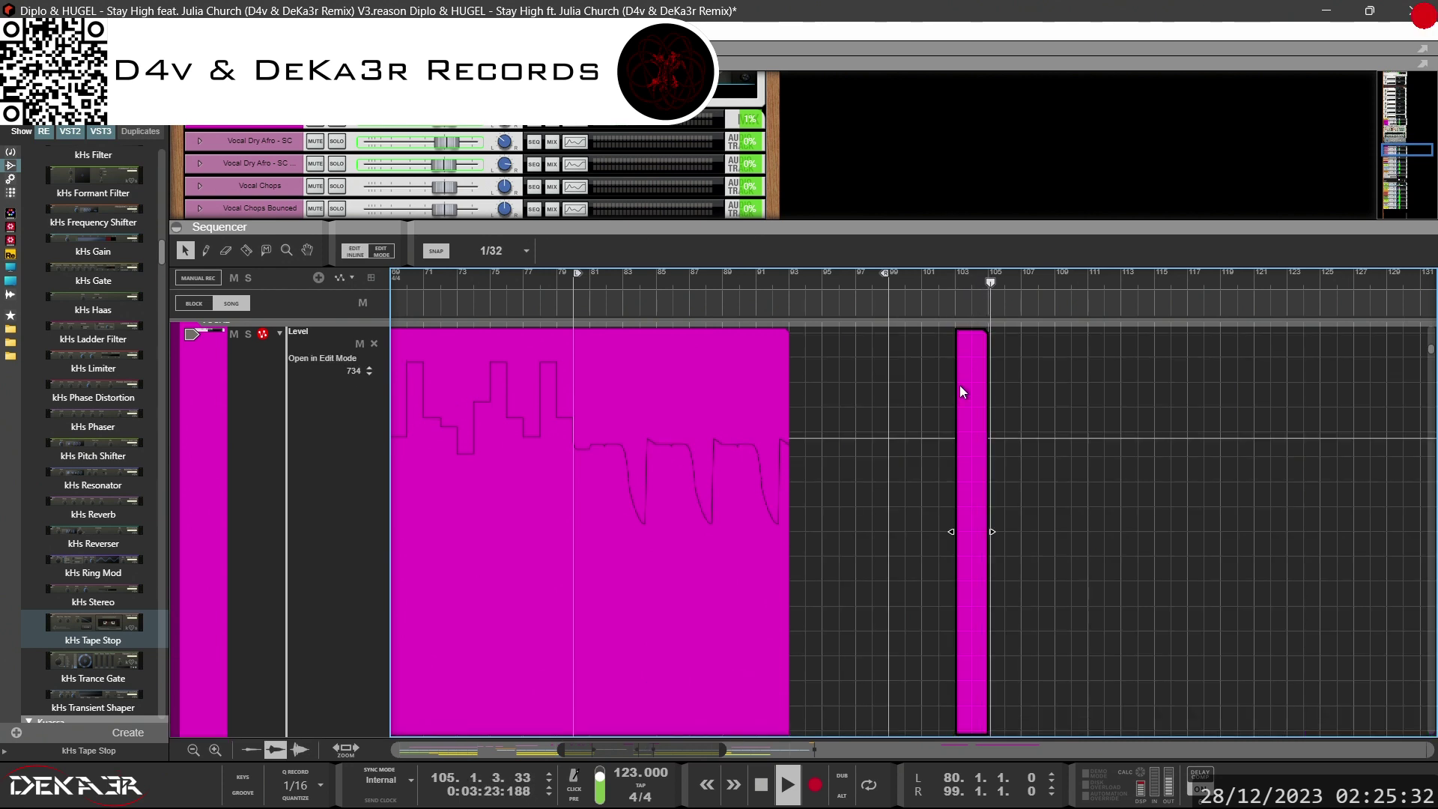
click(12, 31)
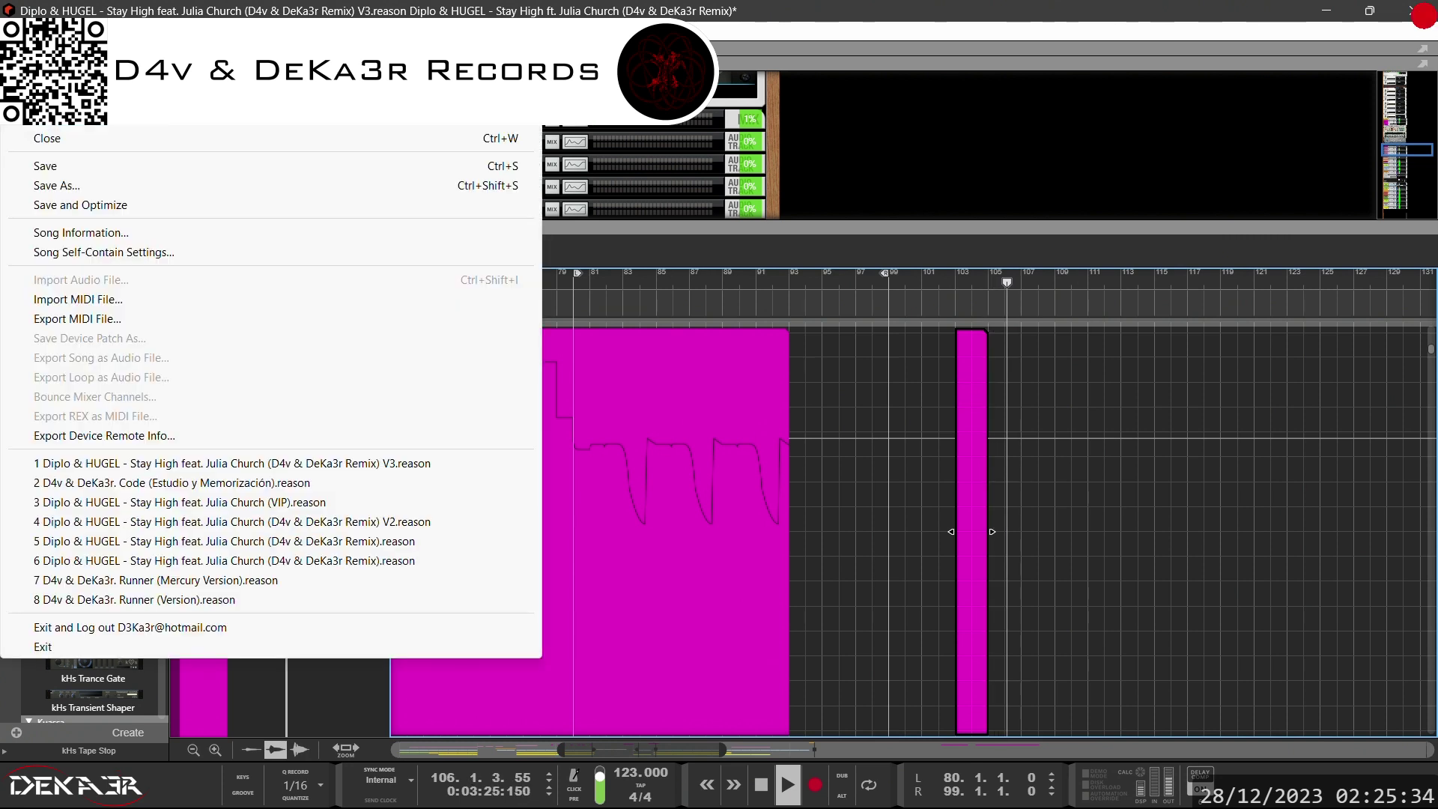
click(62, 161)
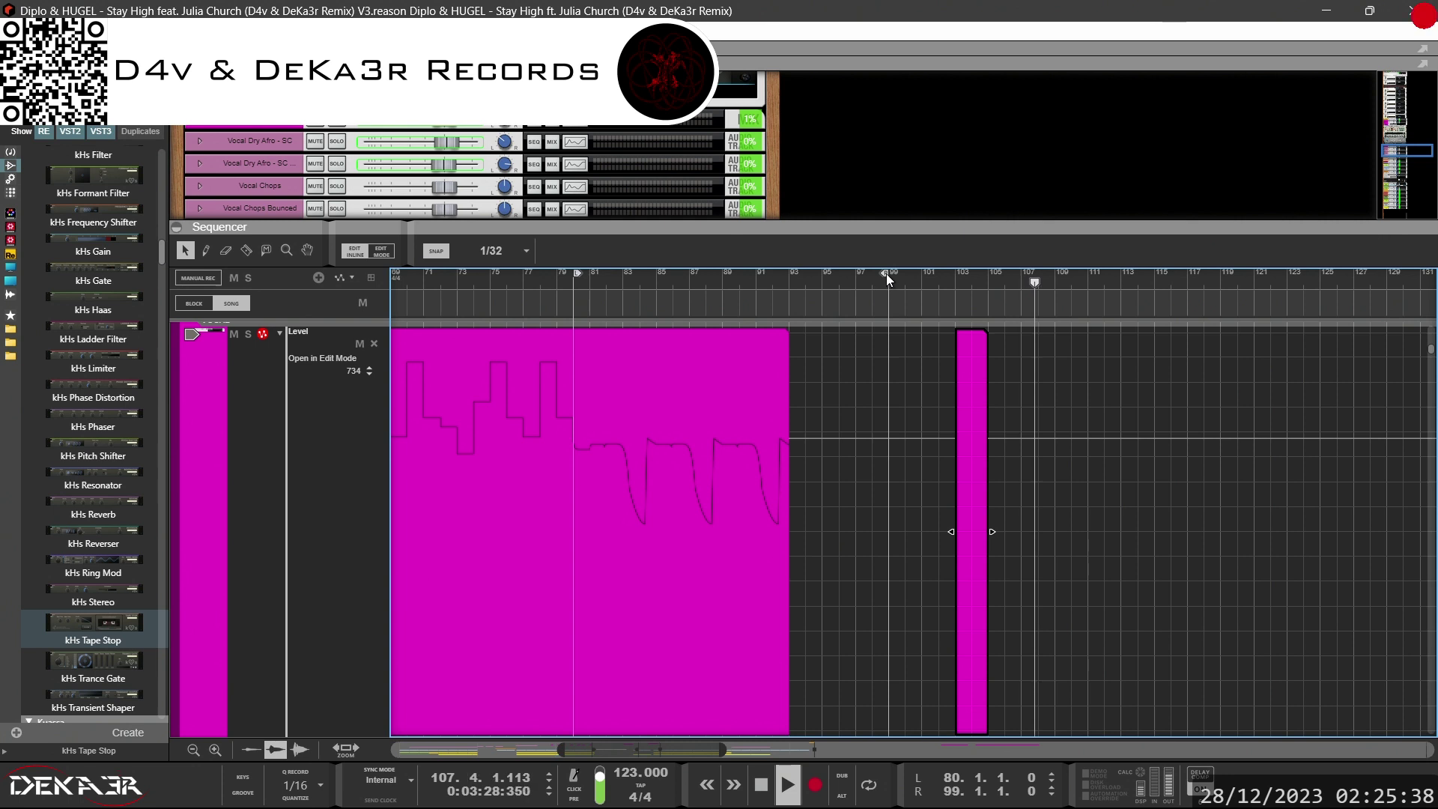
Set the loop from 103.3.1.0 to 105.3.1.0 around the short vocal phrase and enable looped playback
drag(887, 272, 1017, 268)
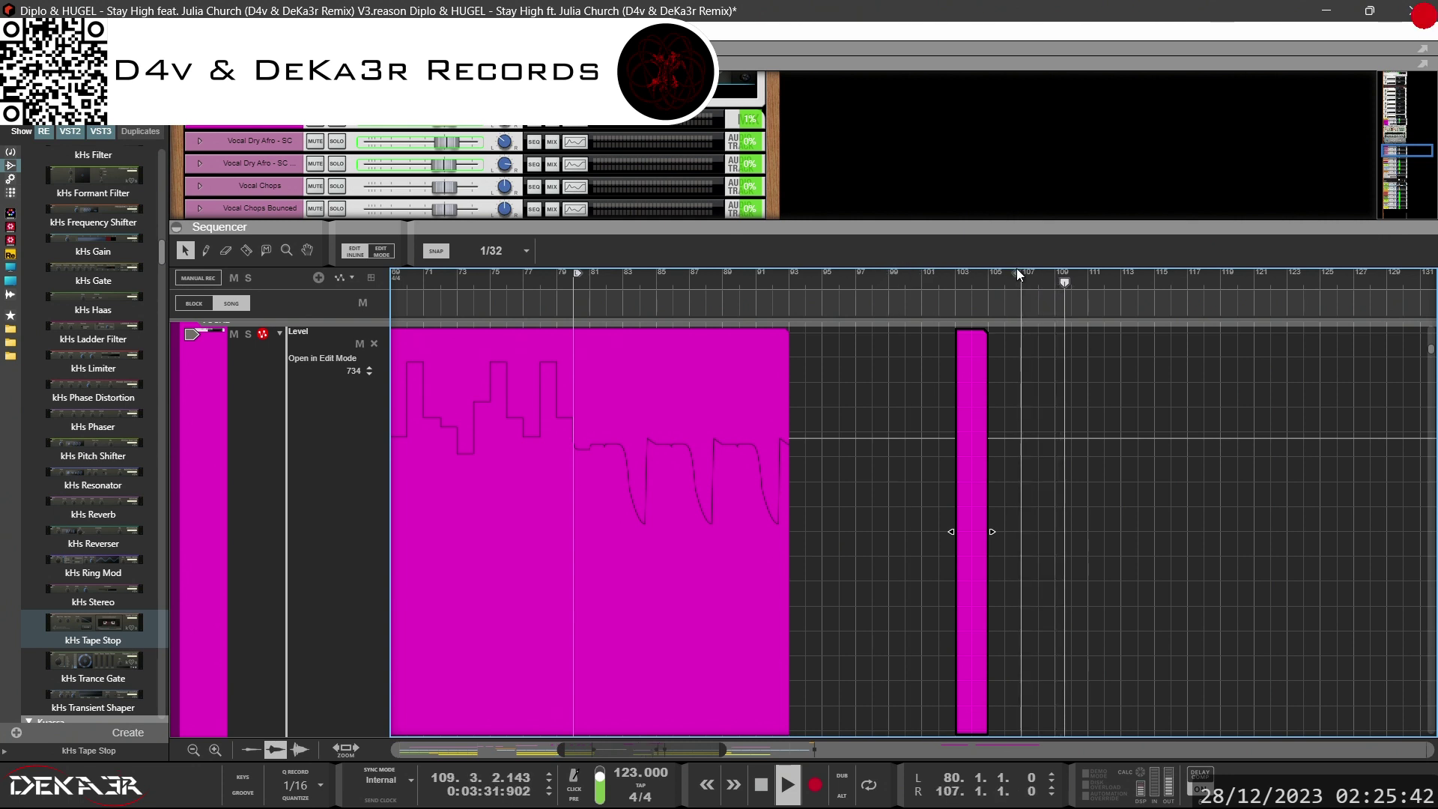
drag(577, 275, 814, 289)
drag(578, 271, 960, 293)
drag(560, 749, 666, 751)
scroll(689, 622, up, 1)
click(662, 289)
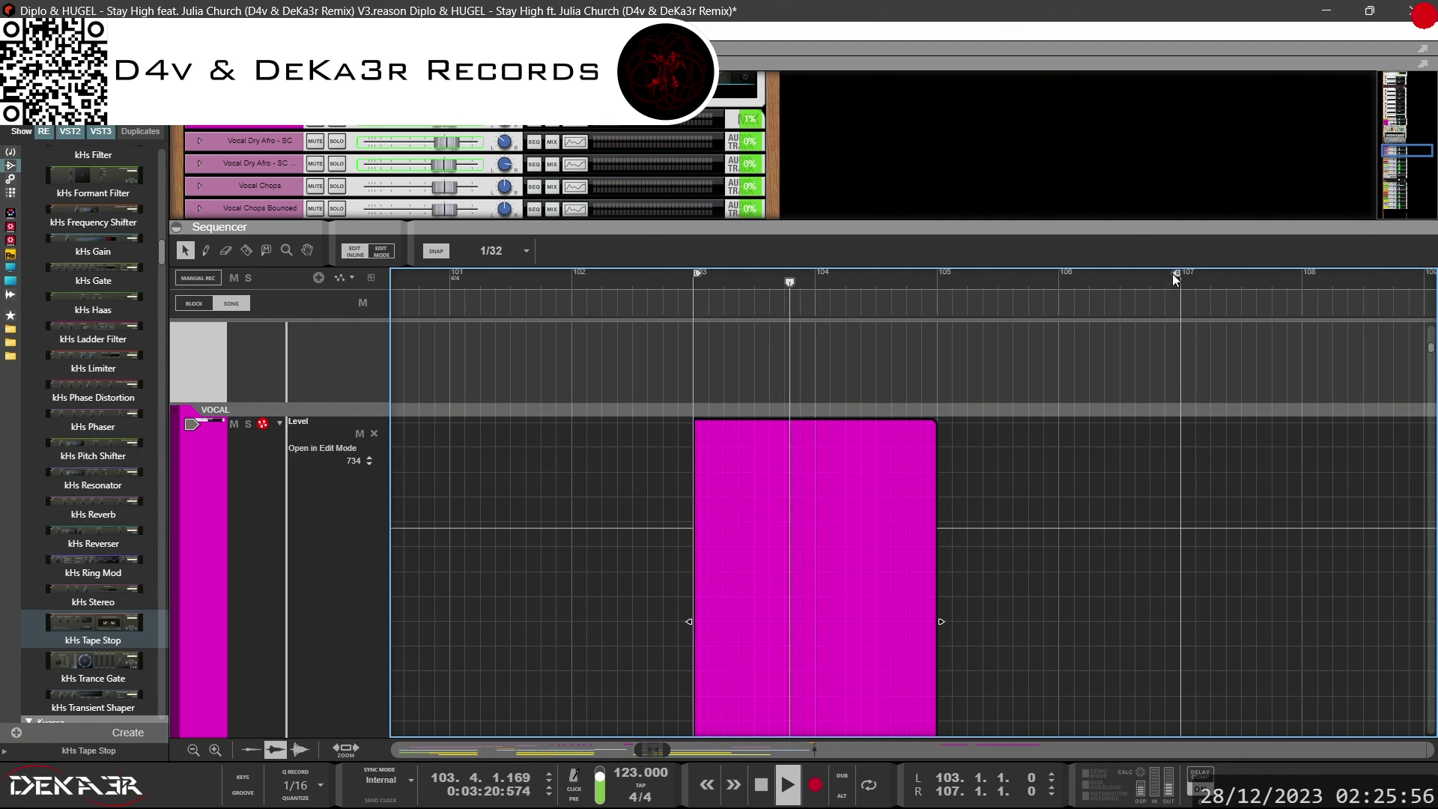
drag(1174, 271, 995, 277)
click(676, 285)
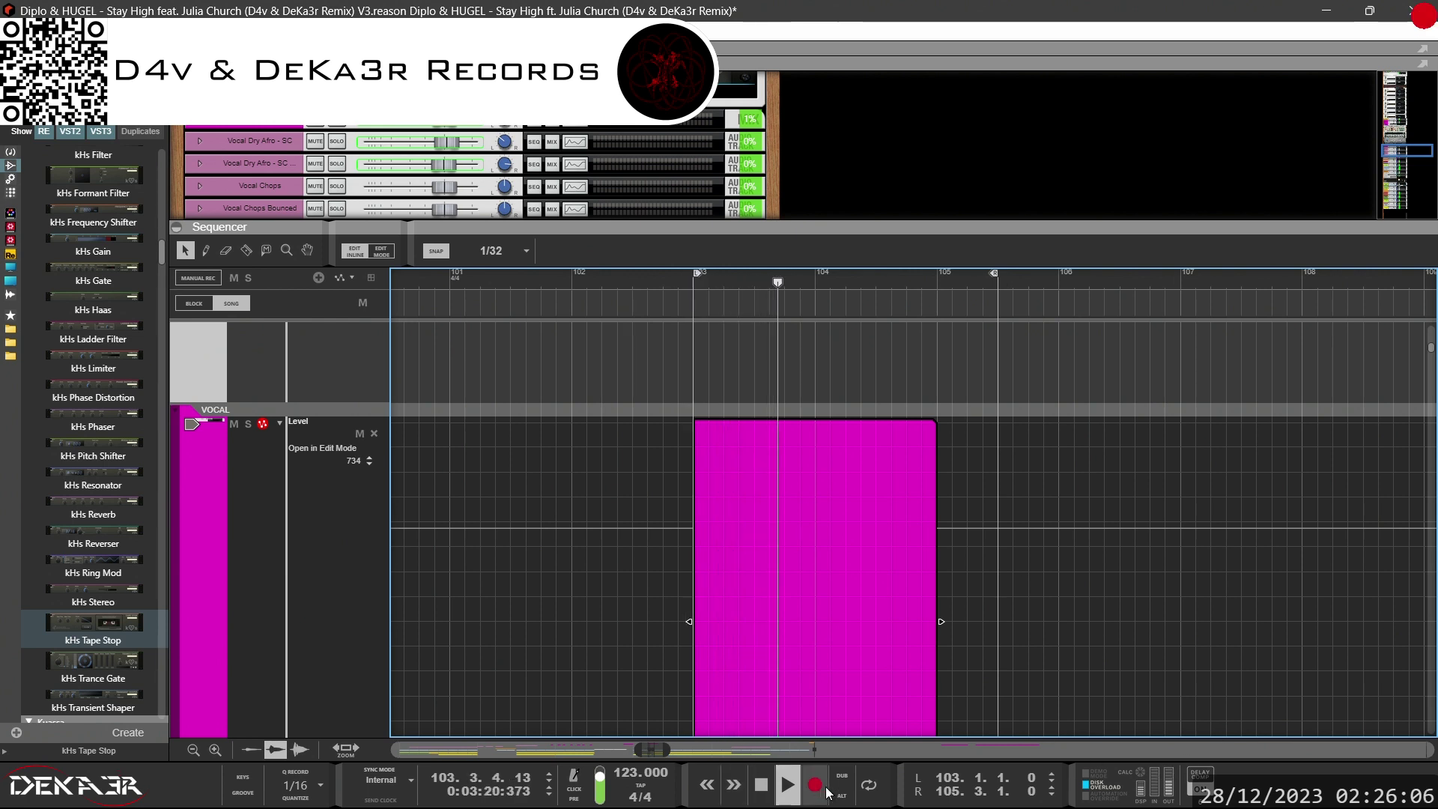
click(862, 789)
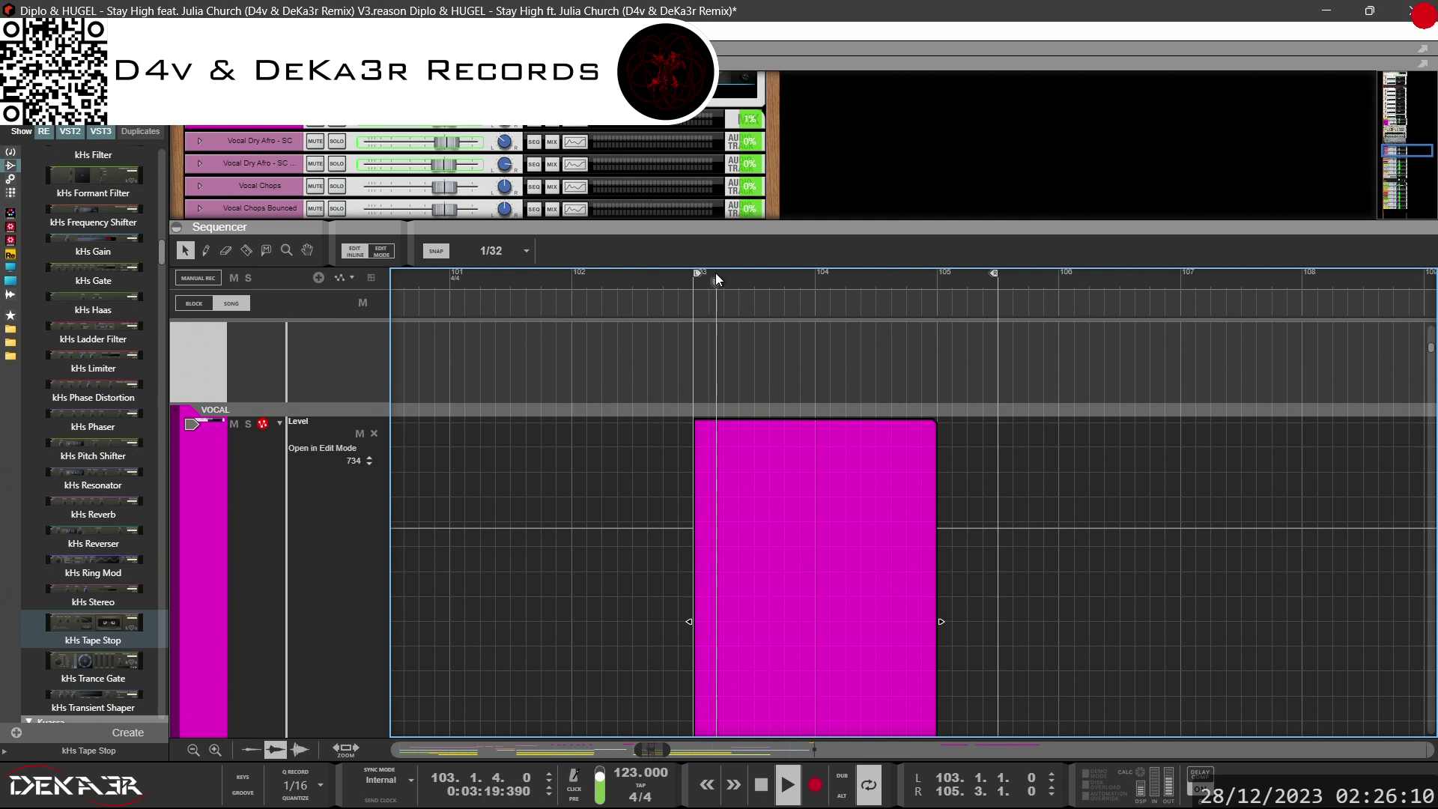
drag(697, 279, 753, 271)
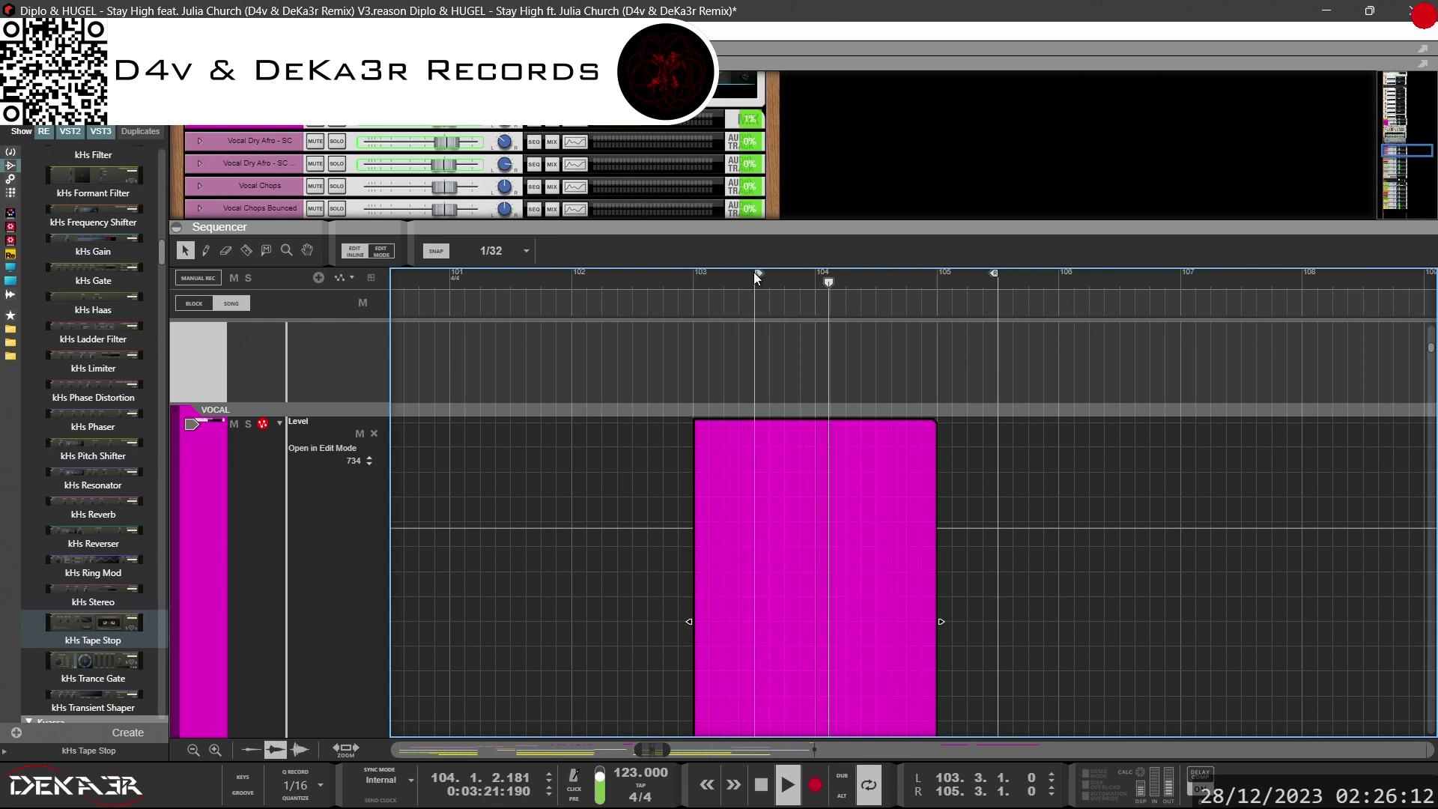
Add a level point in the clip at bar 103 and move it to 103.4.1.120 with a value of 771
scroll(837, 515, down, 3)
scroll(837, 516, up, 2)
double_click(837, 515)
drag(834, 515, 797, 459)
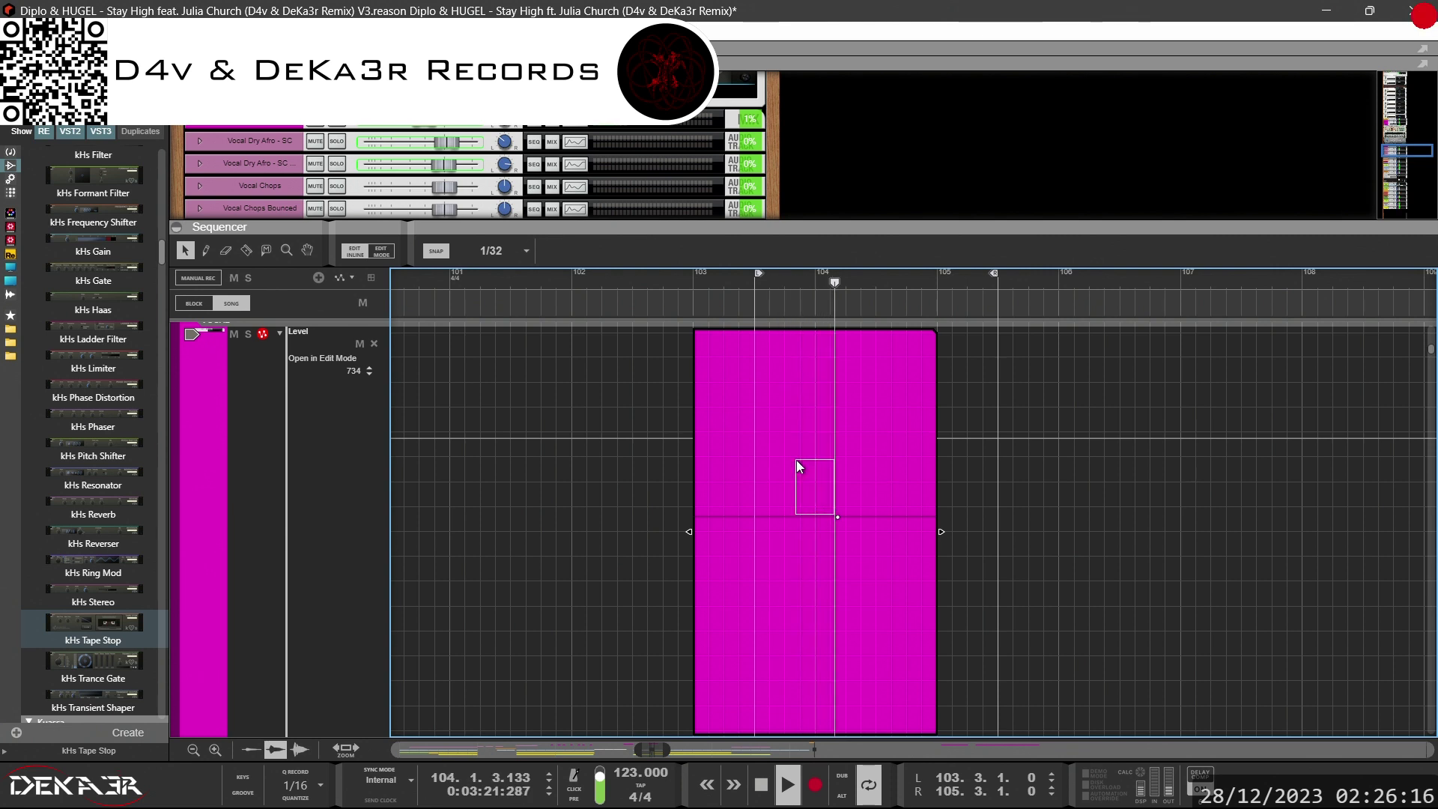
drag(837, 515, 787, 423)
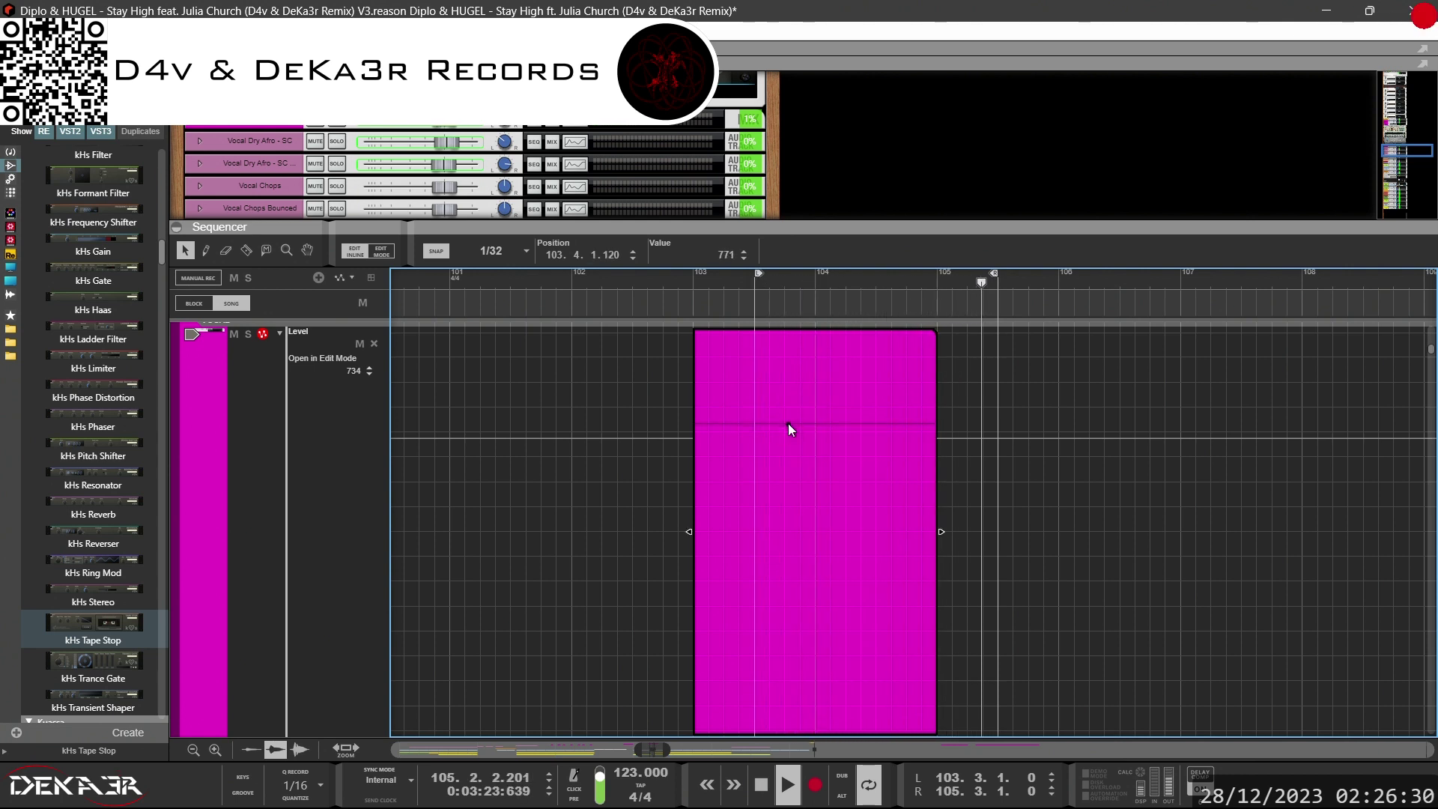
Move the level point in bar 103 to 103.4.1.0 with a value of 777 while the phrase loops
click(785, 426)
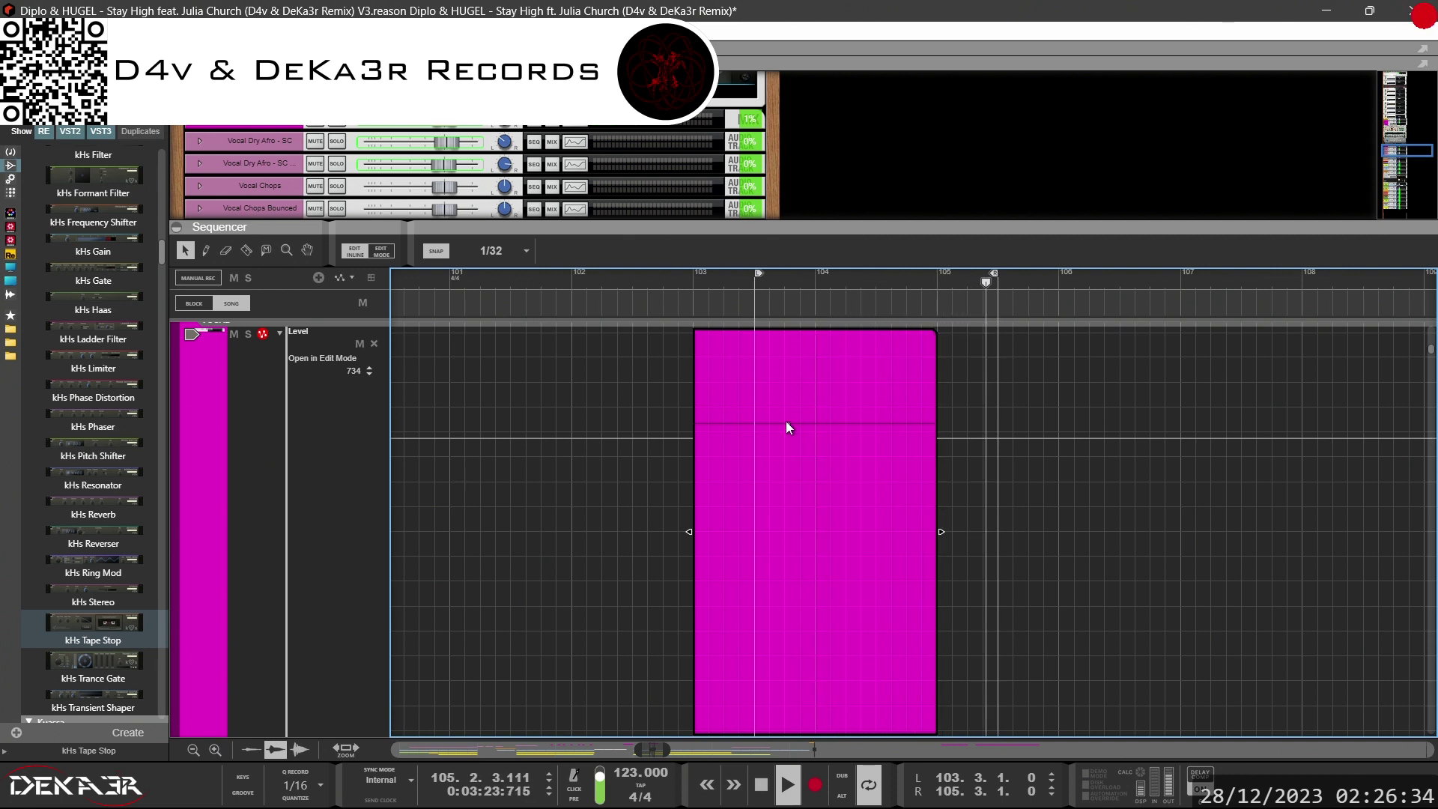
drag(787, 424, 786, 417)
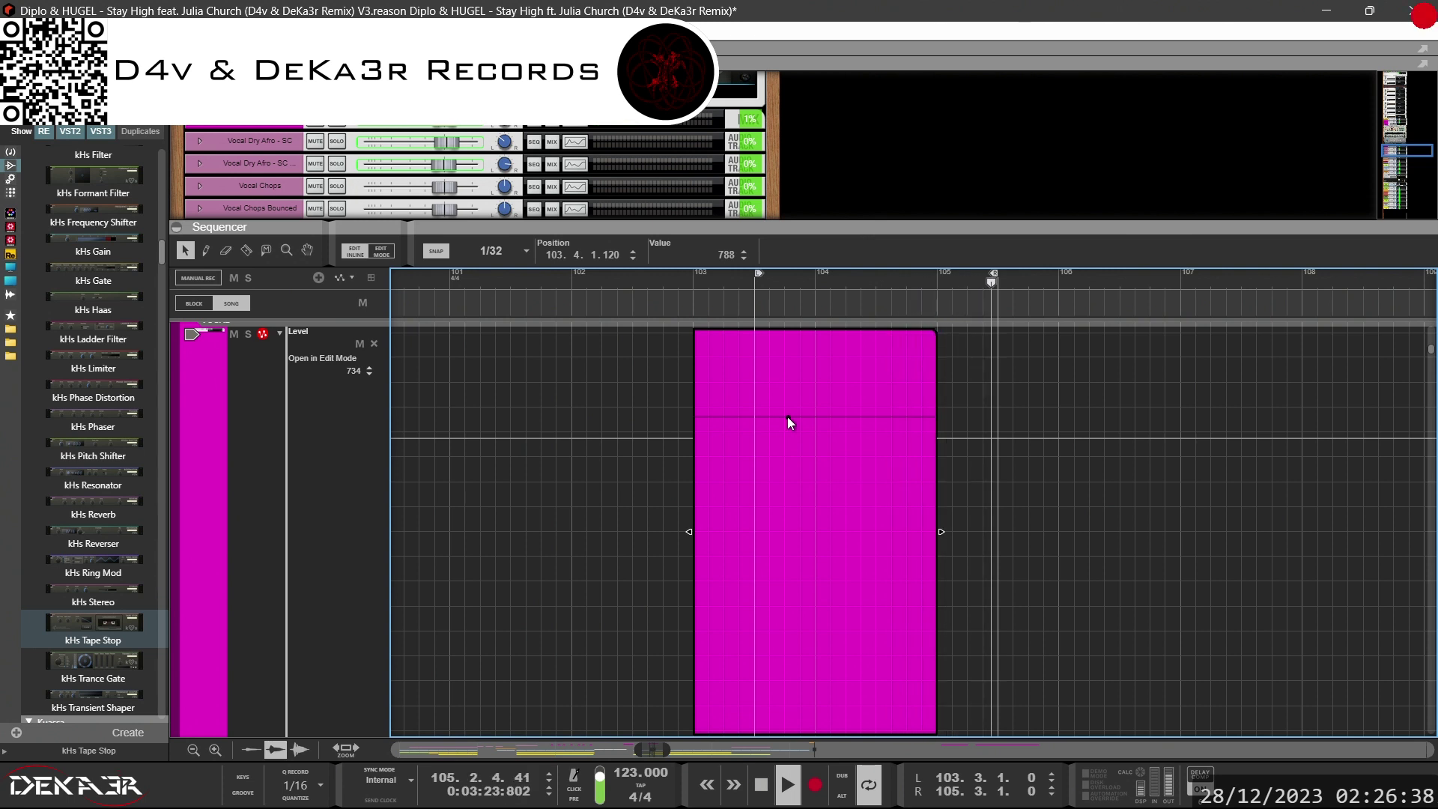
drag(784, 418, 781, 422)
click(782, 422)
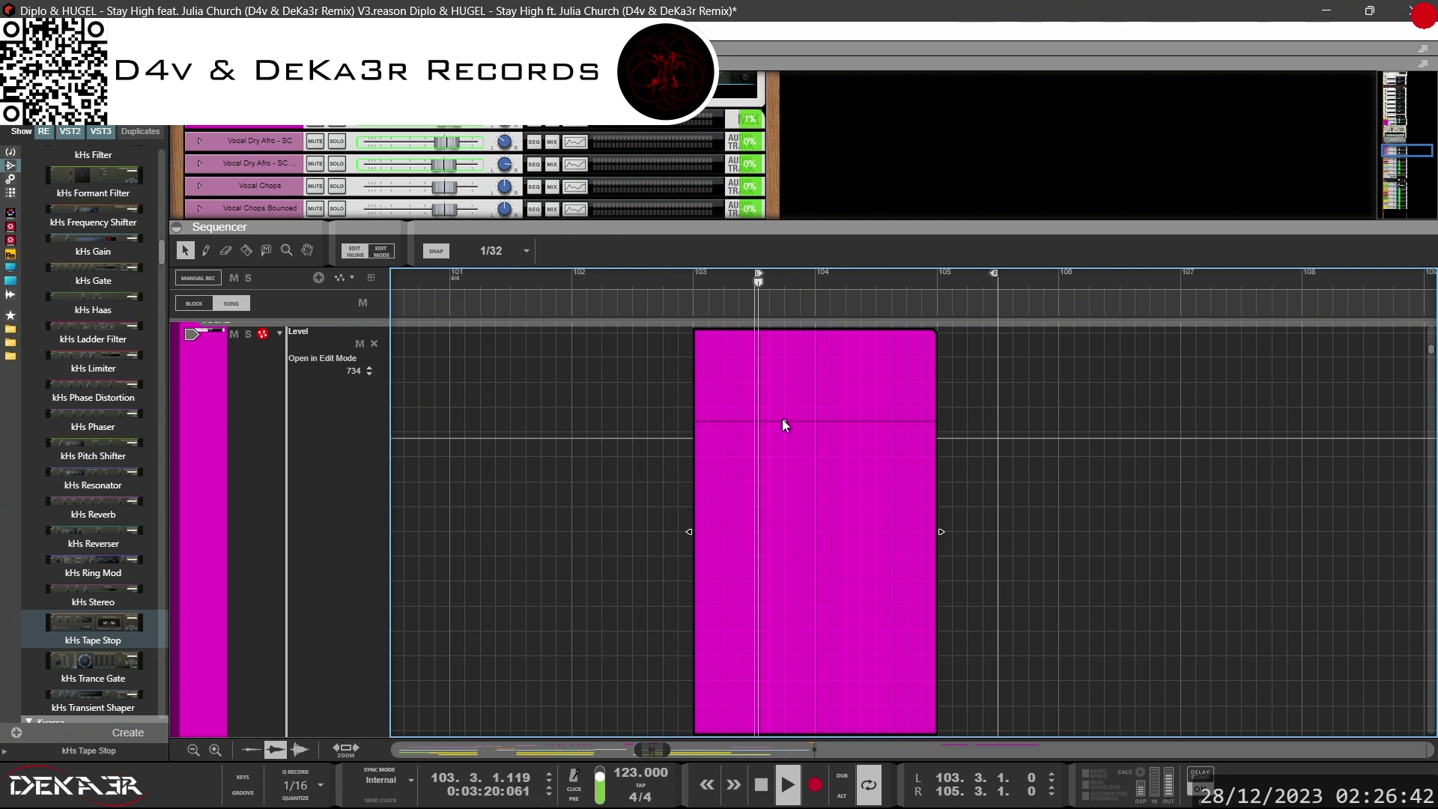
click(784, 421)
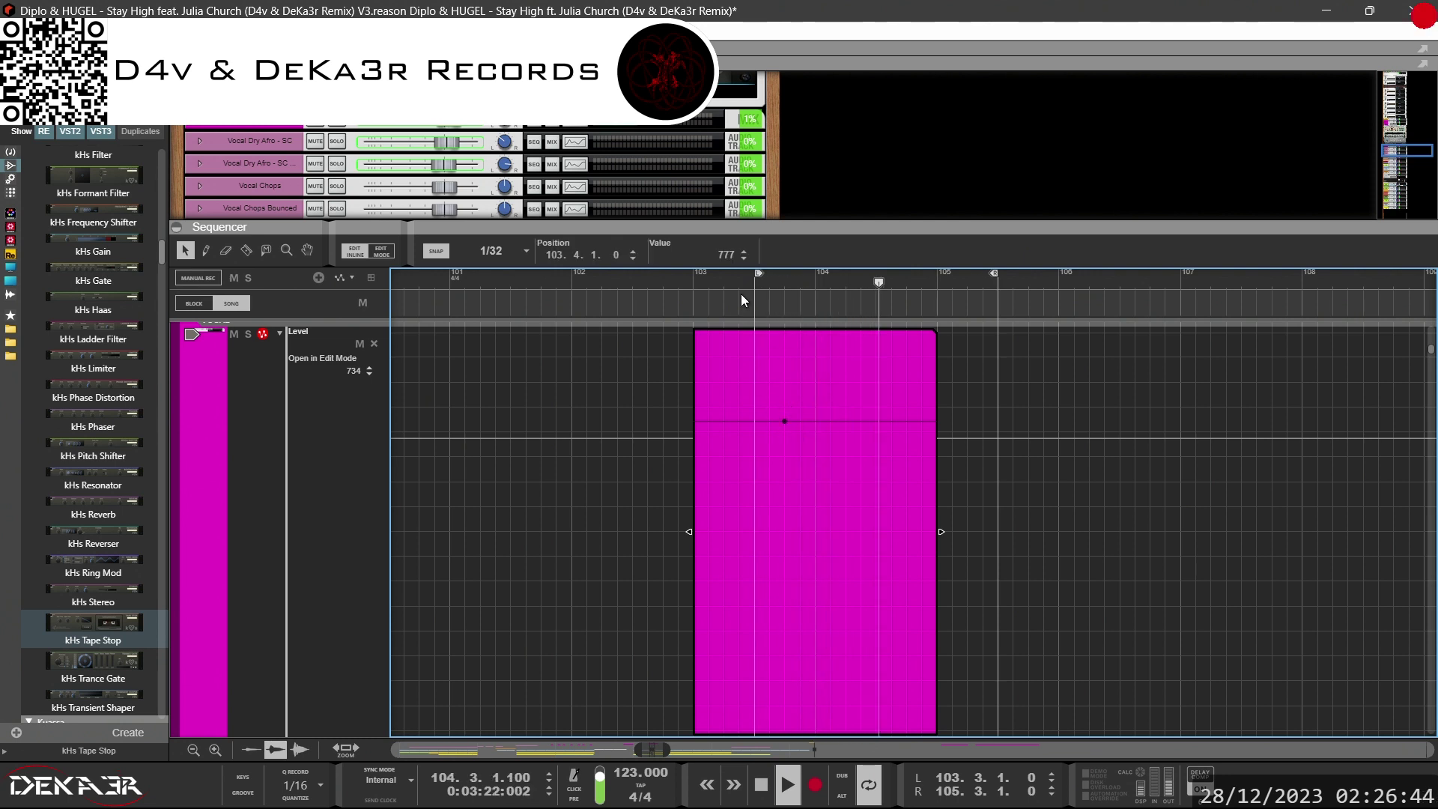
Fine-tune the value of the level point at 103.4.1.0 to 735 by ear against the looping vocal phrase
click(744, 259)
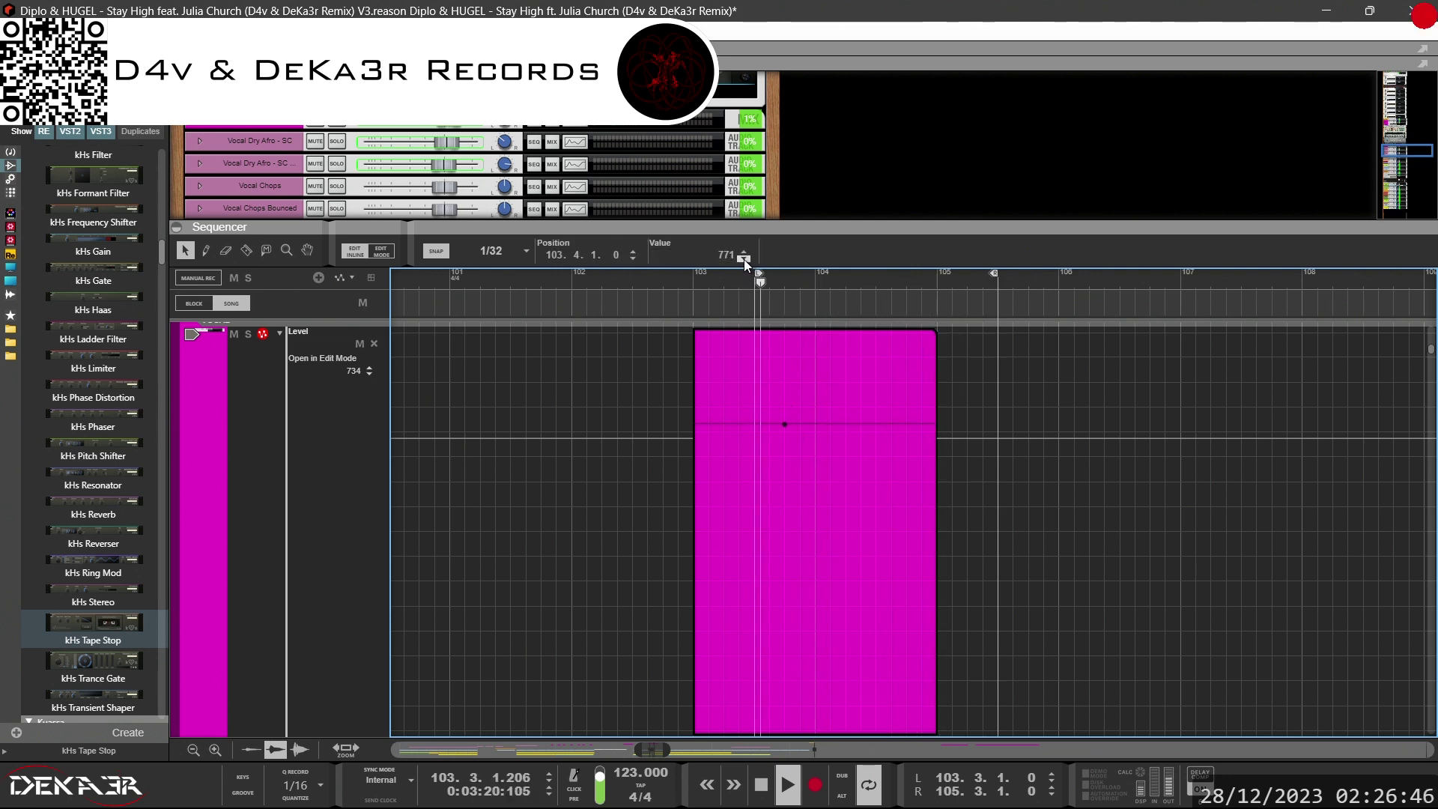
click(744, 259)
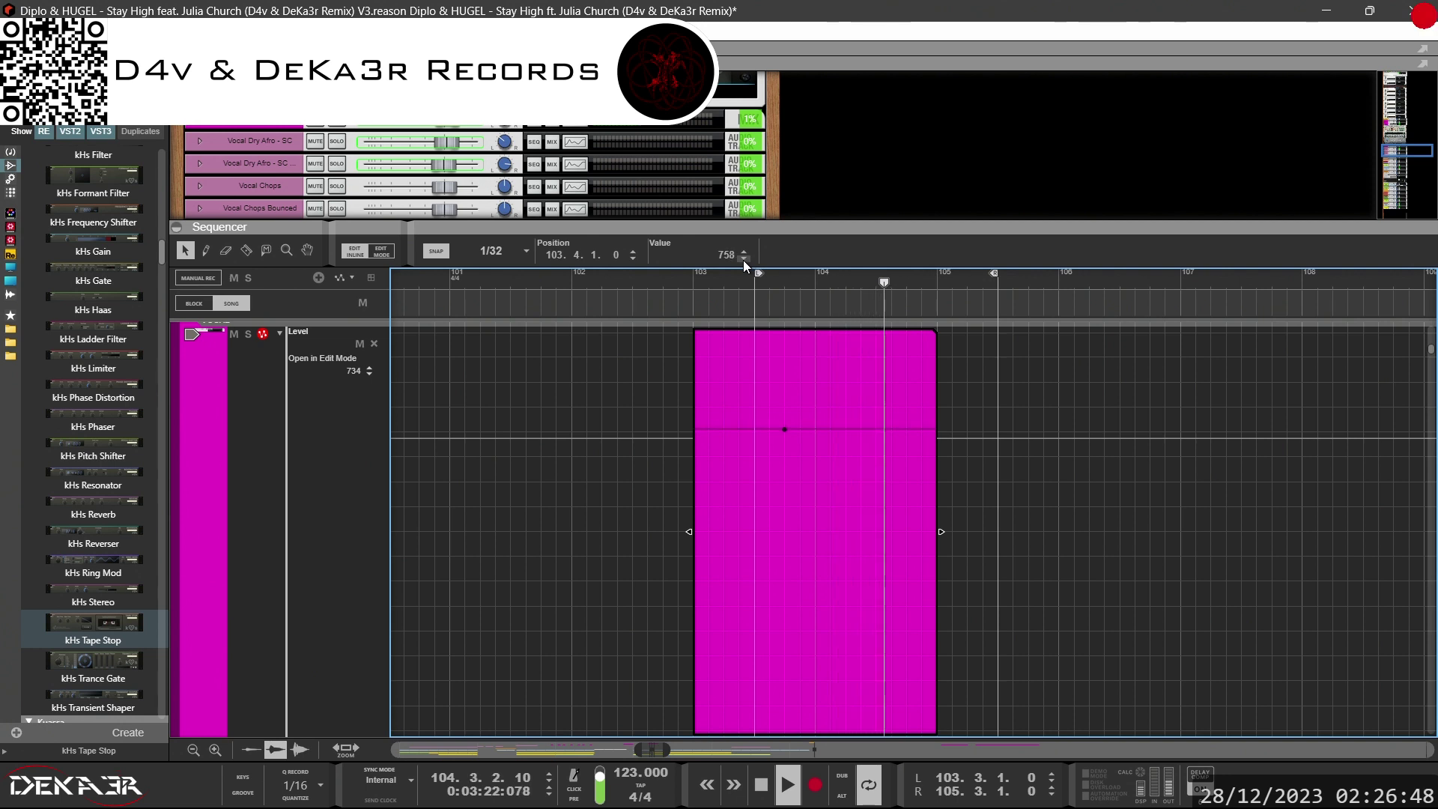
click(744, 260)
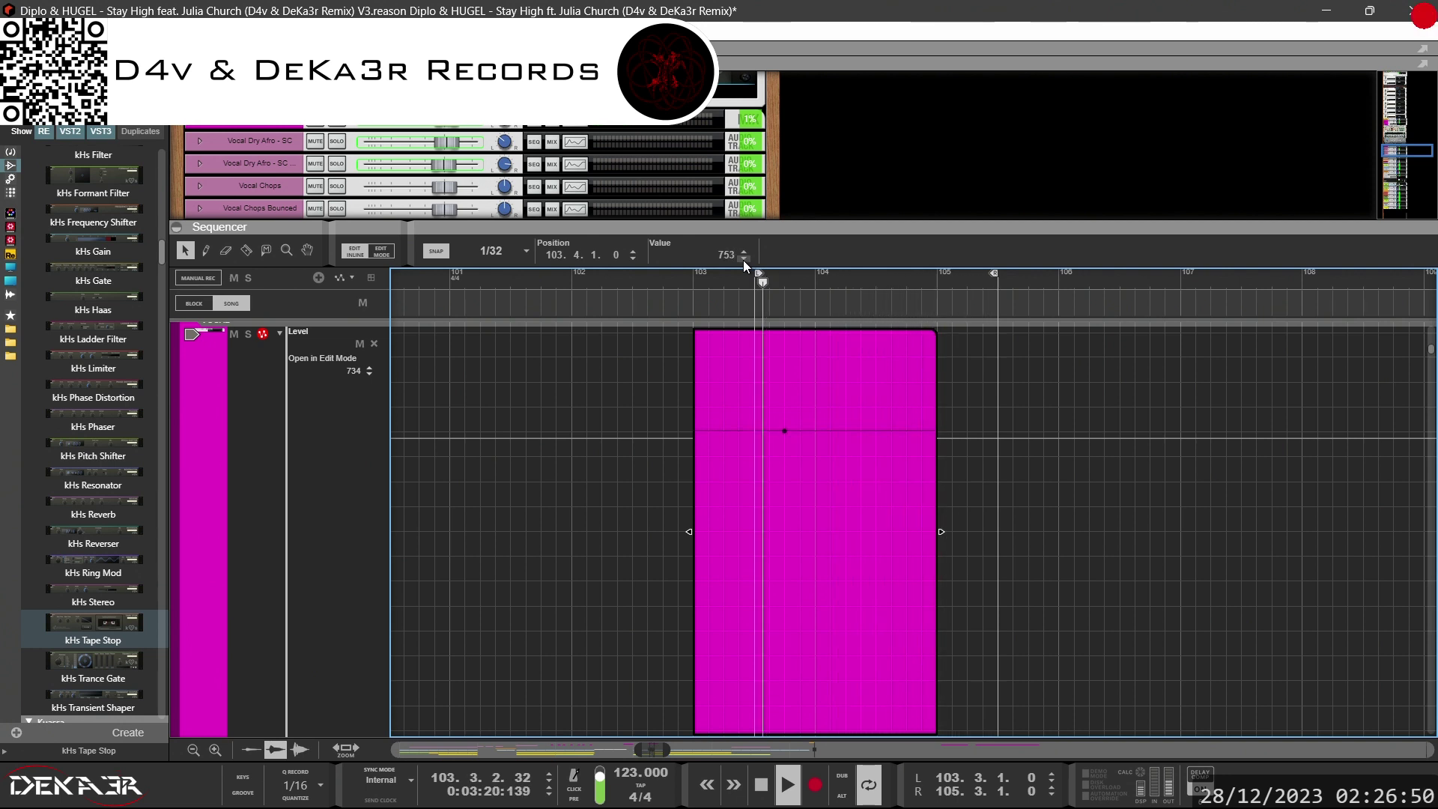
click(743, 259)
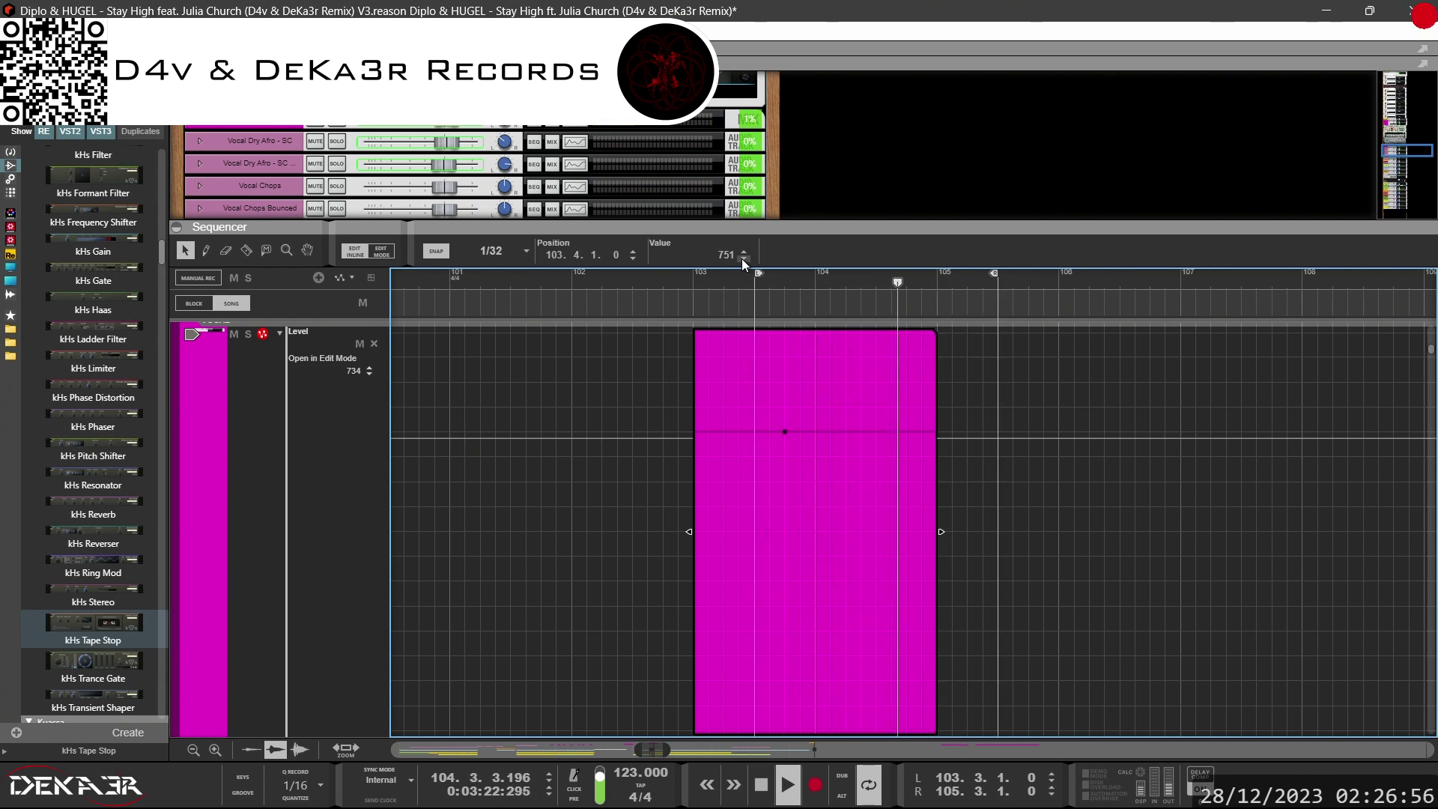
click(742, 259)
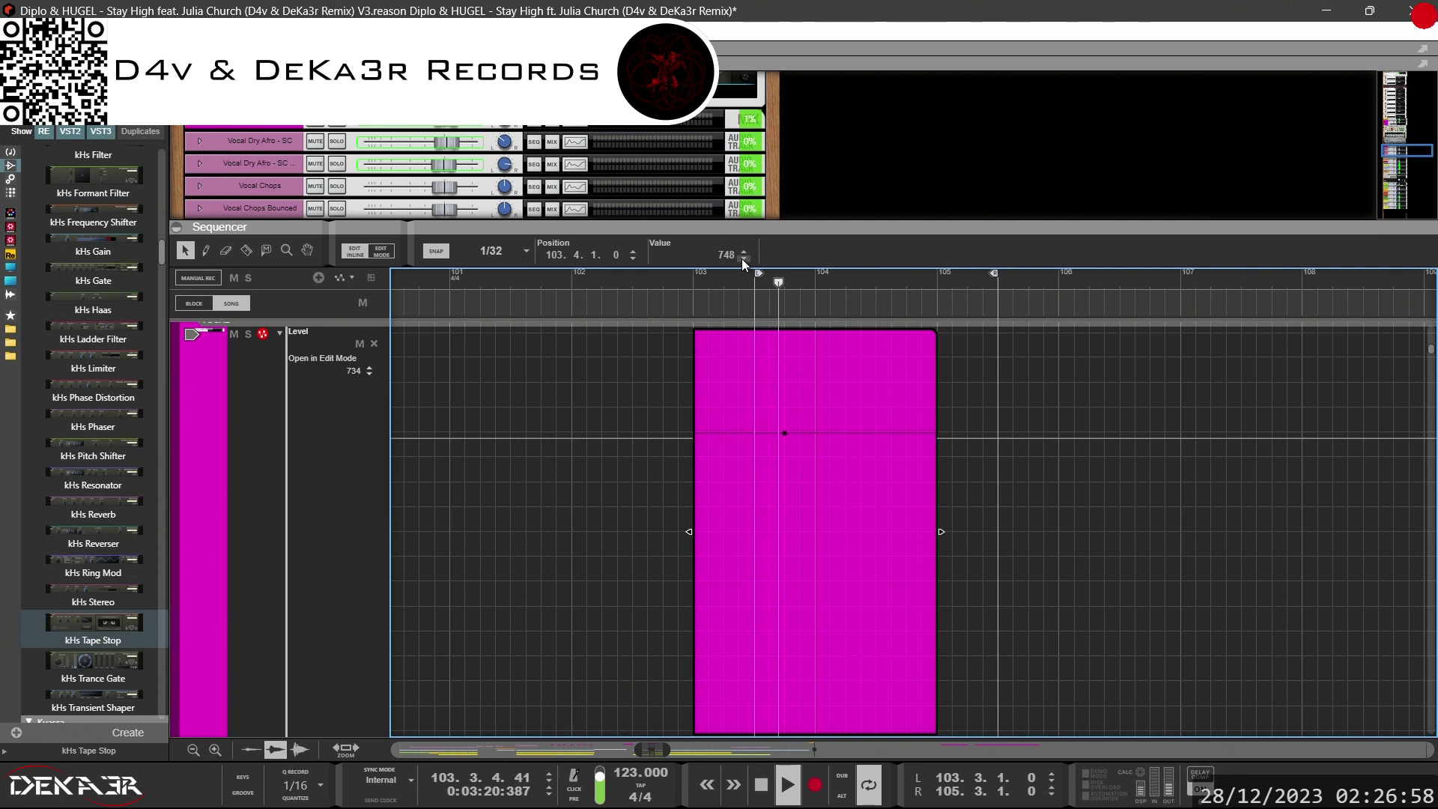
click(742, 259)
click(742, 259)
click(742, 259)
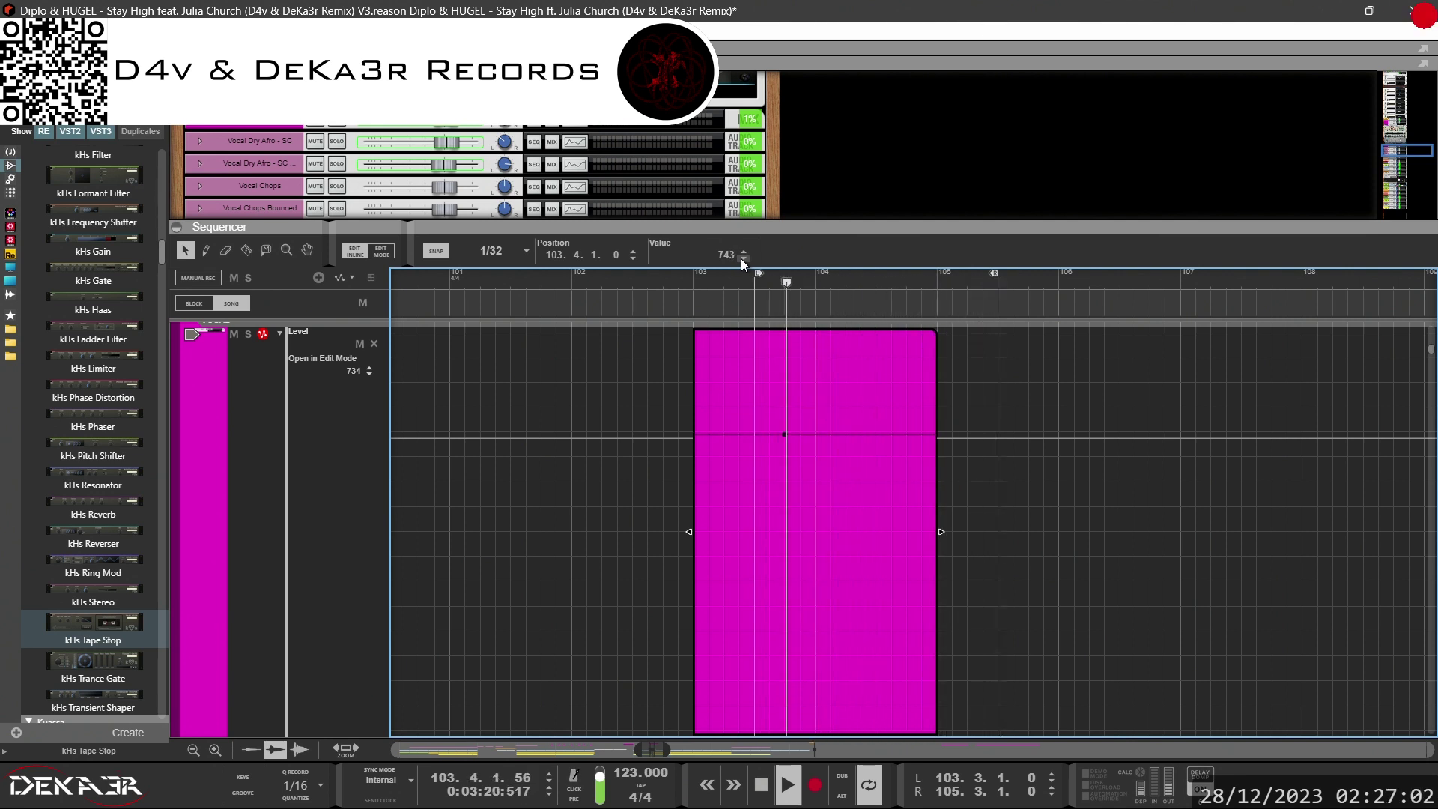
click(743, 258)
click(743, 258)
click(743, 258)
click(743, 258)
click(742, 259)
click(742, 259)
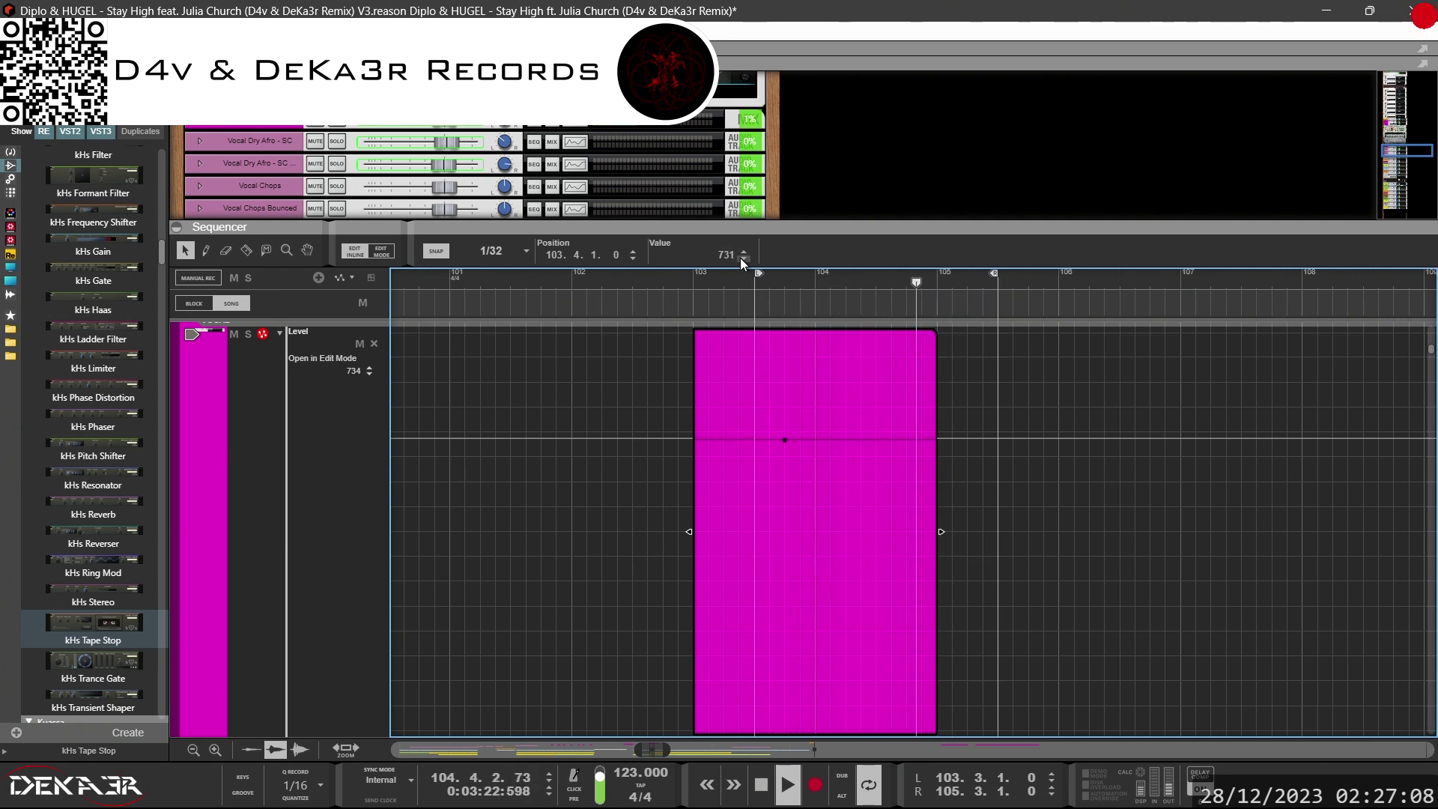
click(739, 252)
click(742, 252)
click(743, 252)
click(742, 253)
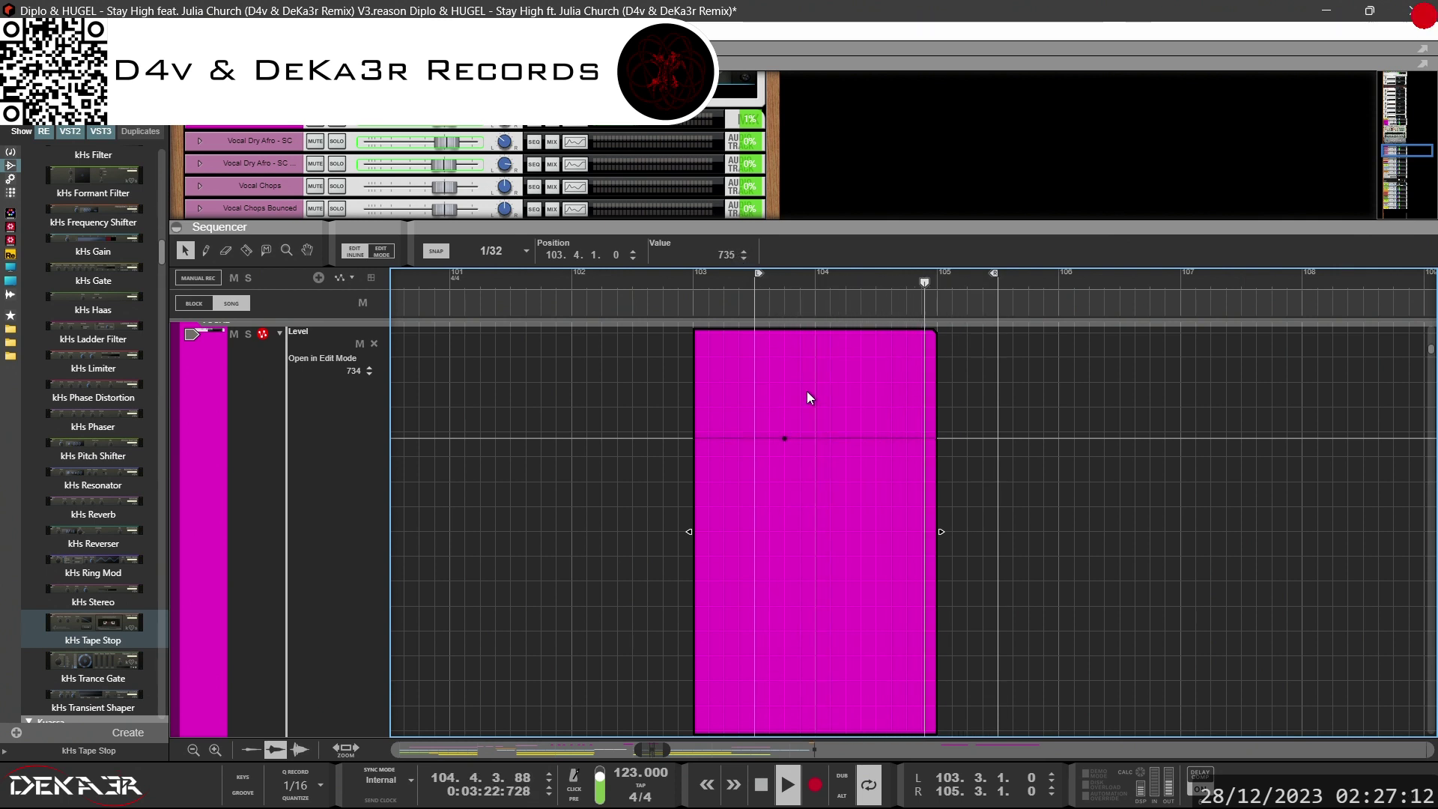
click(1049, 482)
Extend the end of the VOCAL level clip at bar 103 to bar 107
scroll(1050, 486, down, 2)
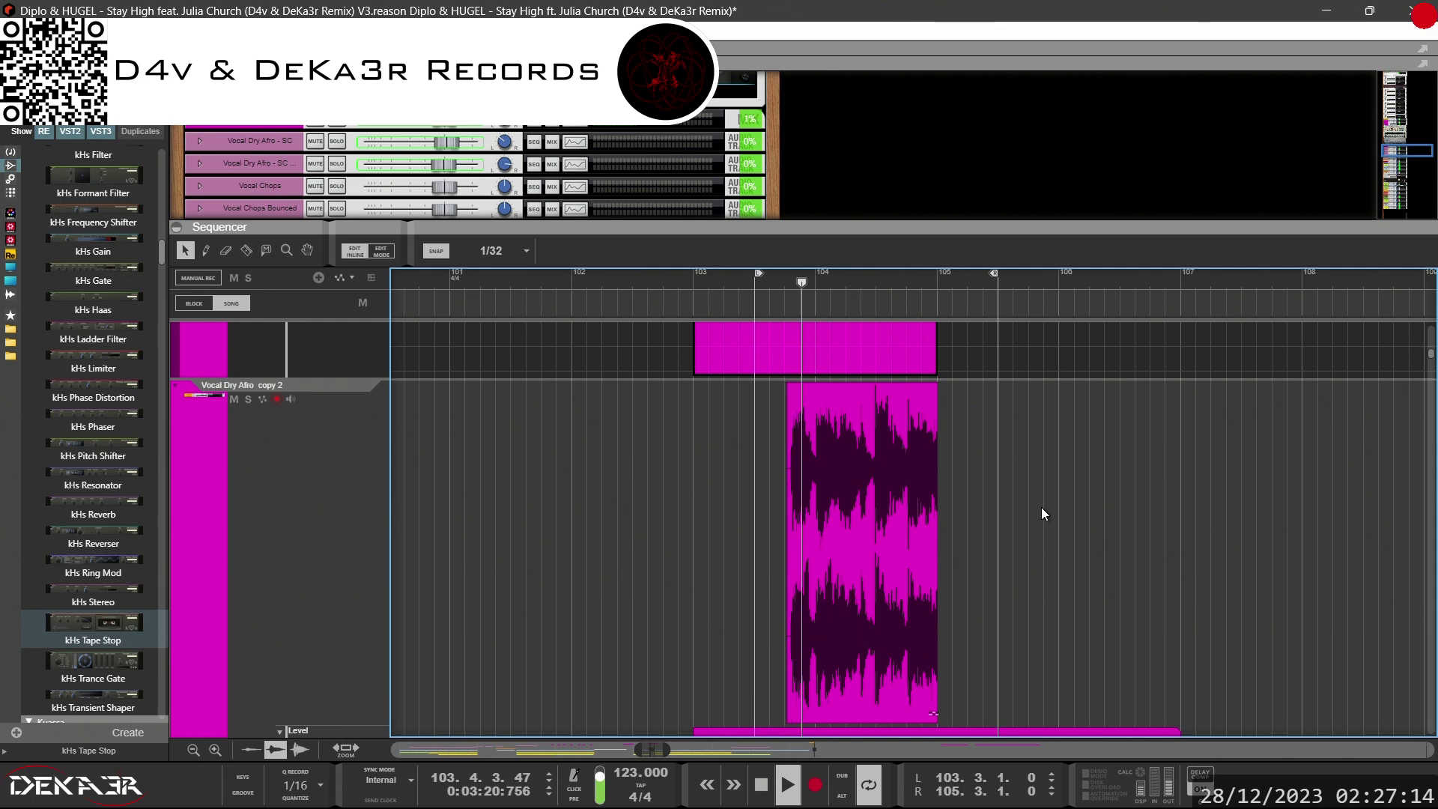
scroll(1041, 506, down, 2)
scroll(1041, 506, up, 2)
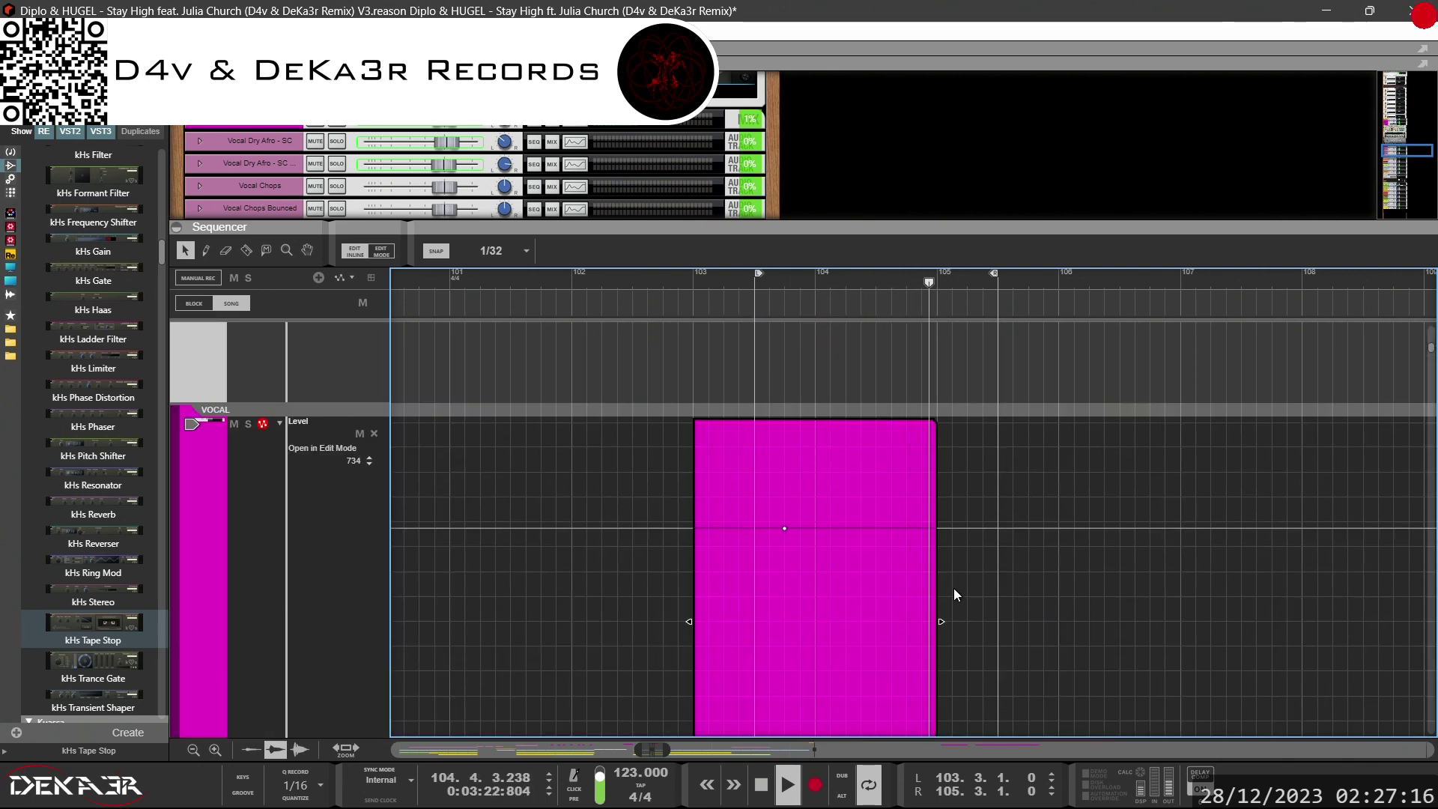
drag(941, 622, 1181, 621)
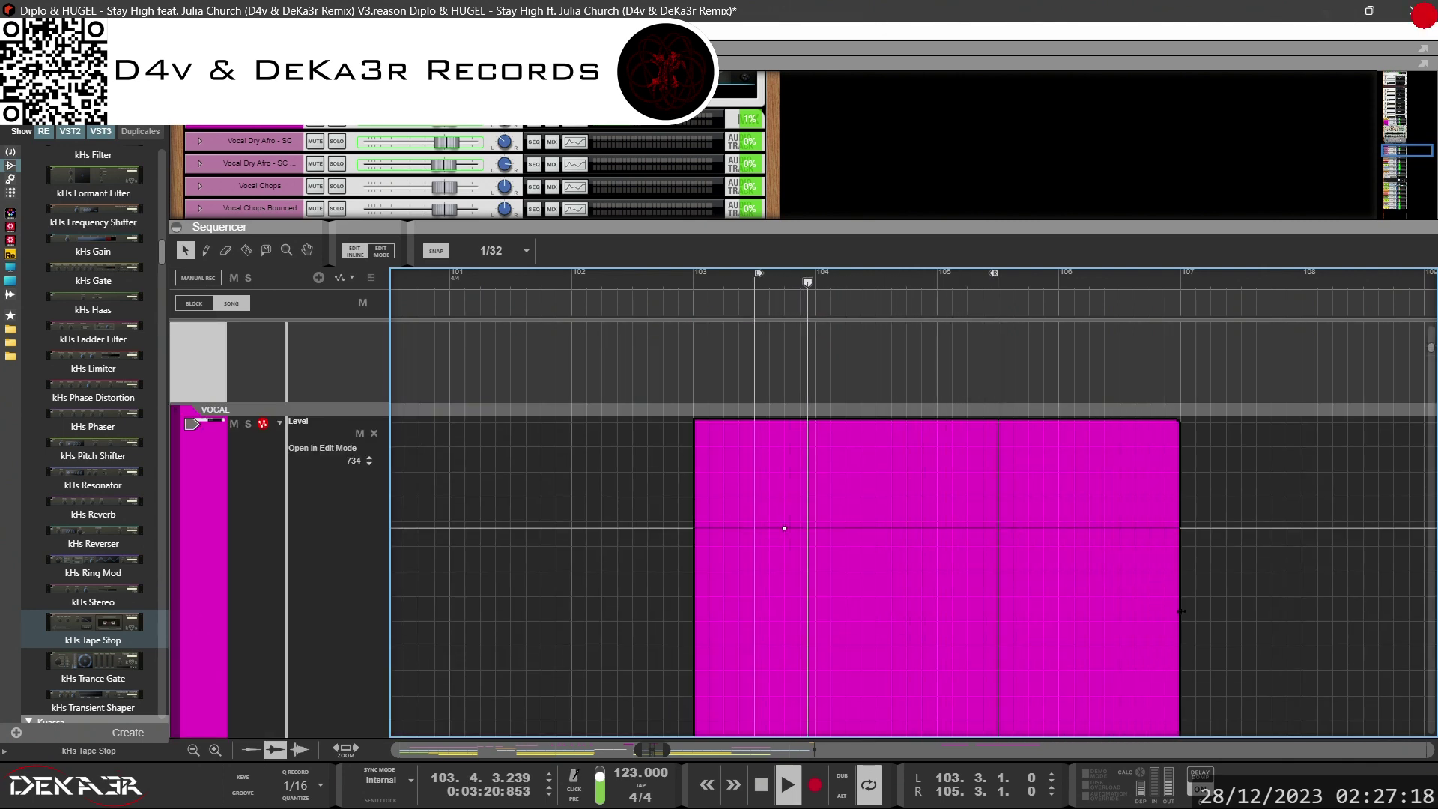
scroll(1216, 584, down, 4)
scroll(1198, 581, up, 3)
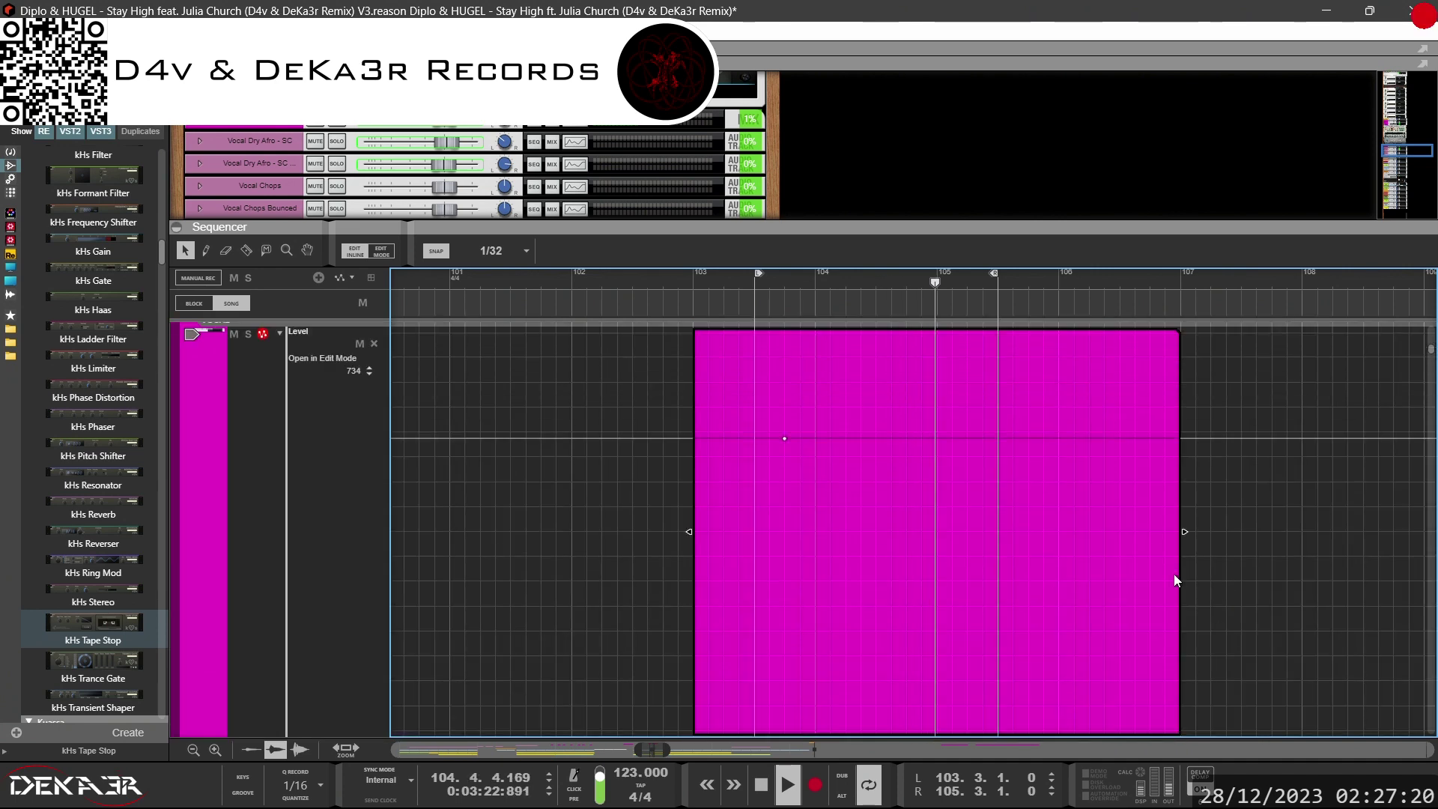
Leave editing of the VOCAL level clip and turn off looped playback
scroll(1255, 445, up, 2)
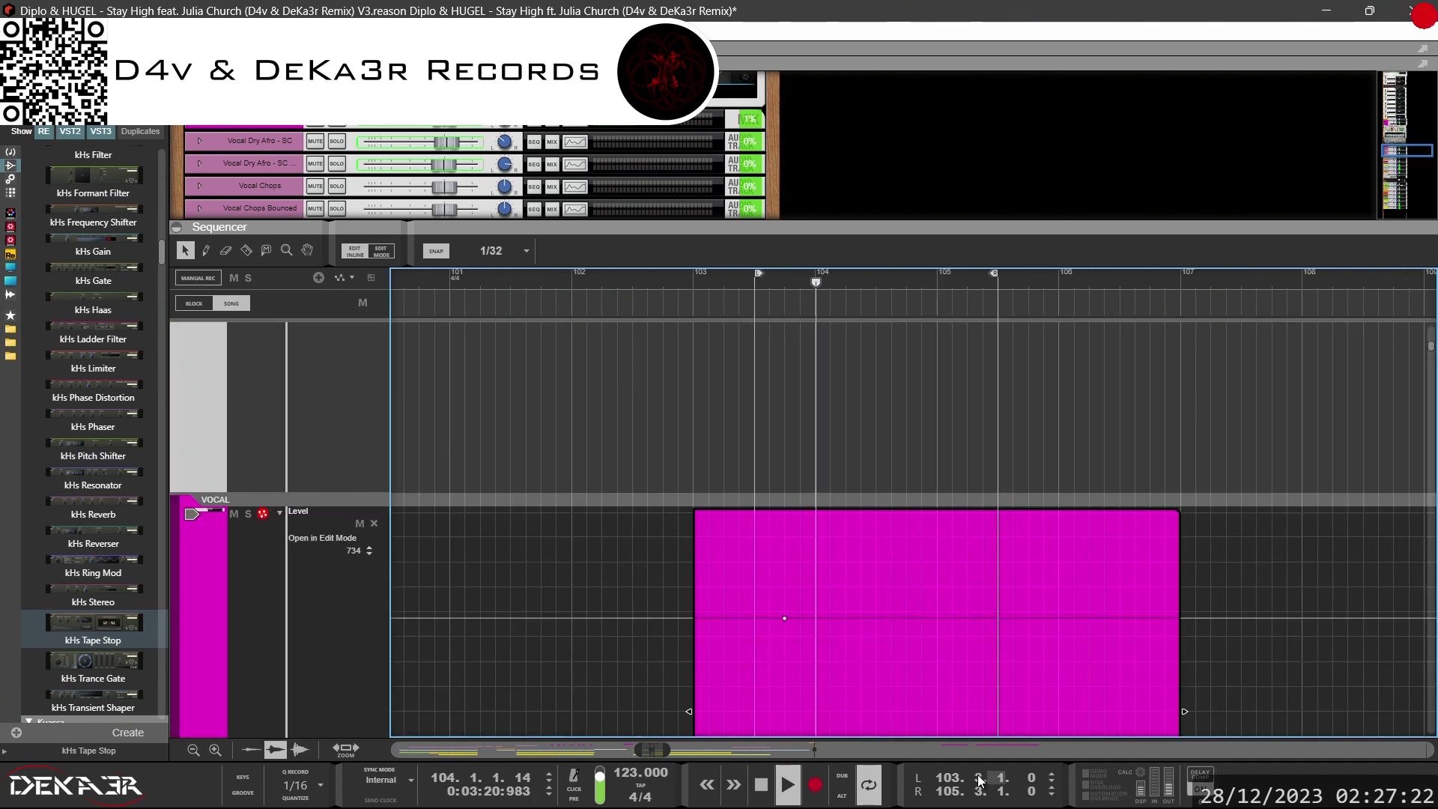
click(1141, 430)
scroll(1141, 429, down, 2)
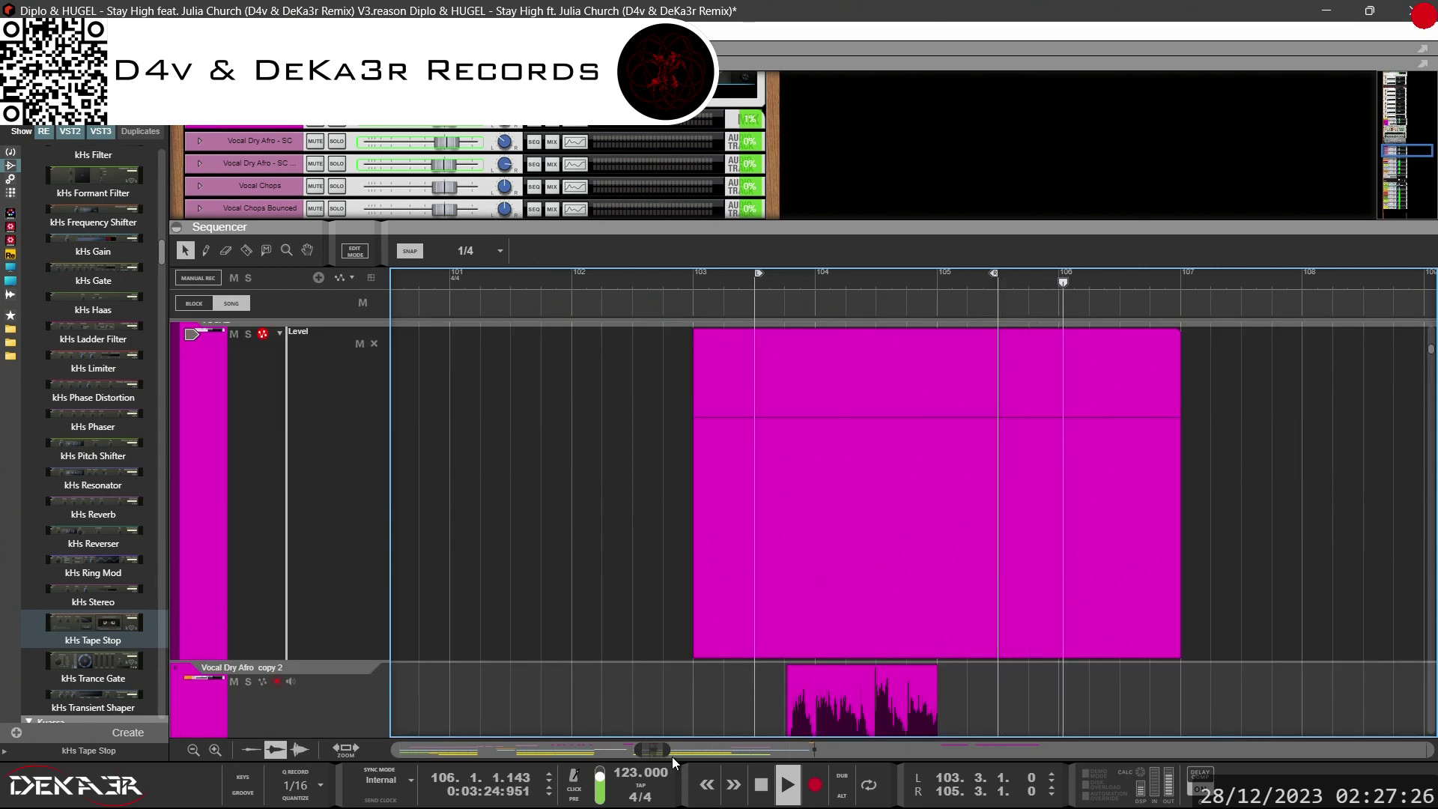
Compare the VOCAL level automation with the vocal audio across the whole song, auditioning it from around bars 33 and 120
drag(670, 750, 756, 750)
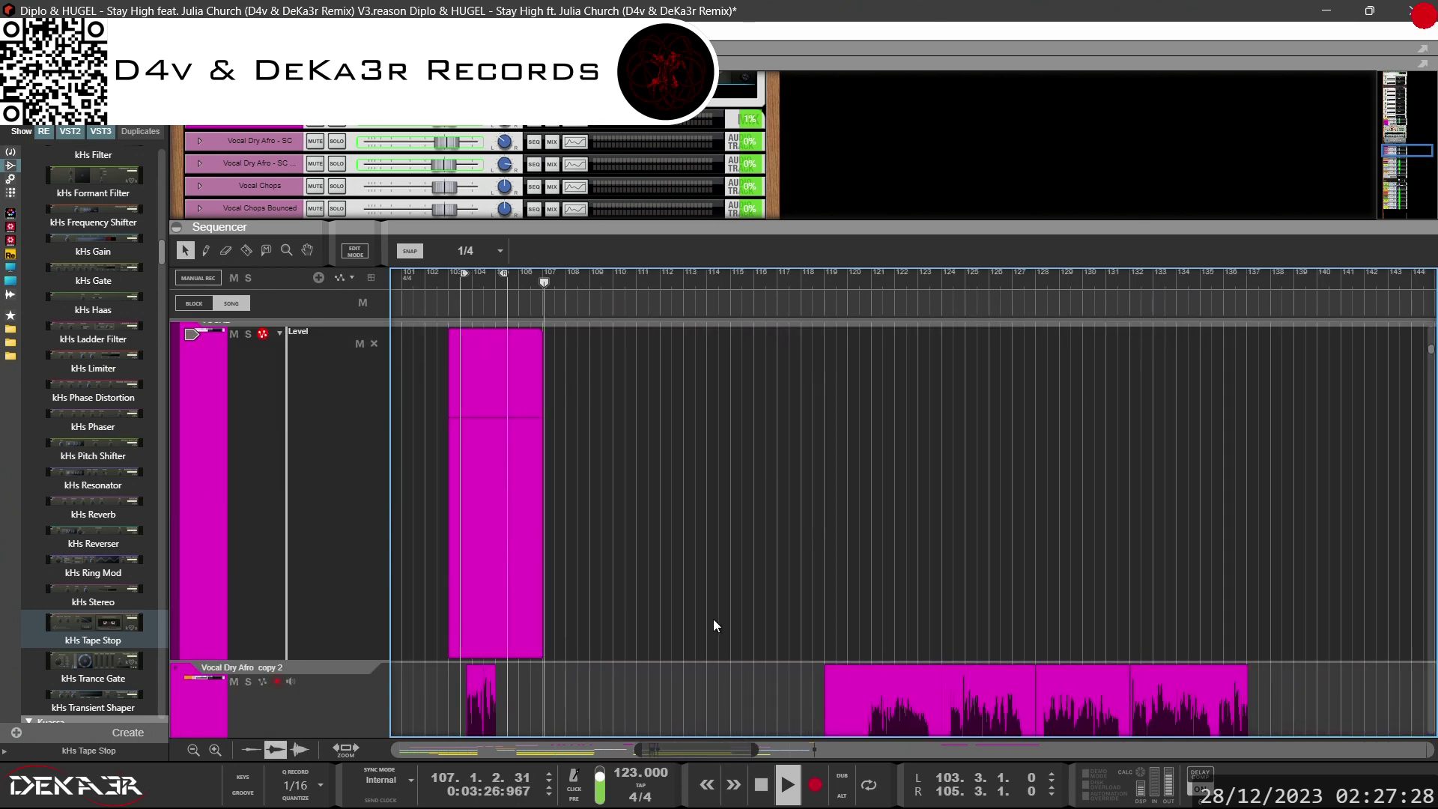
scroll(713, 618, down, 3)
scroll(713, 619, up, 2)
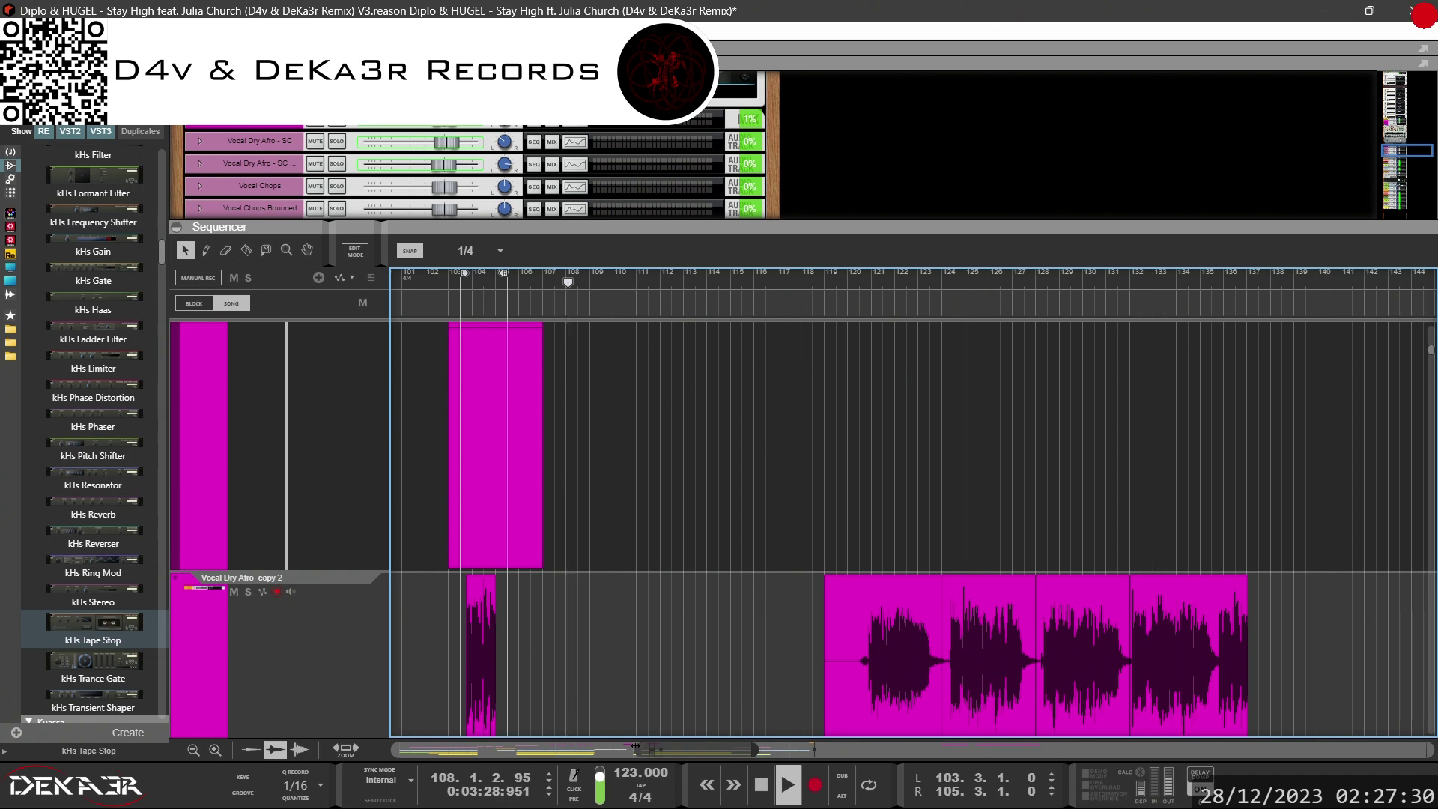
drag(636, 747, 531, 746)
drag(464, 749, 411, 749)
scroll(484, 535, up, 1)
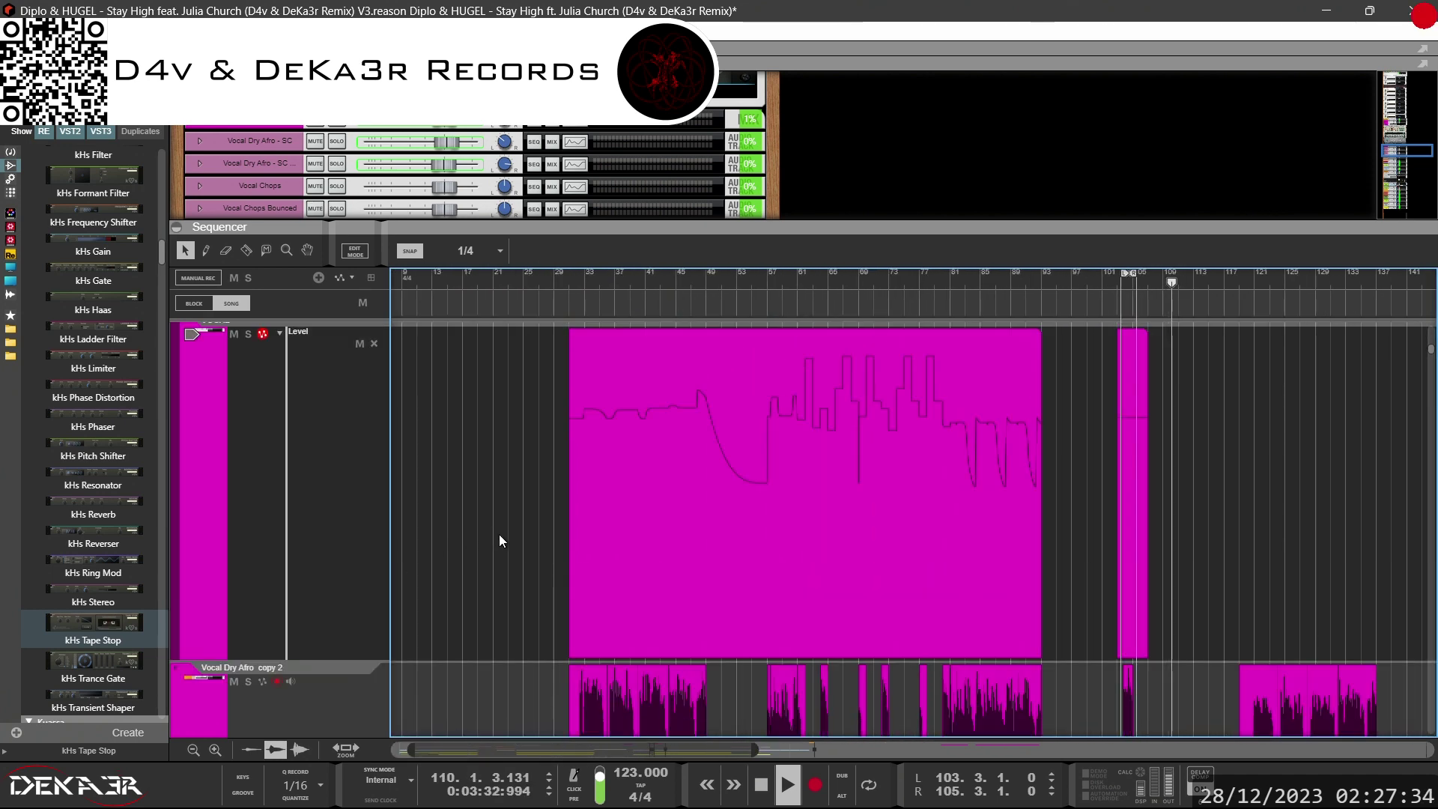
click(583, 279)
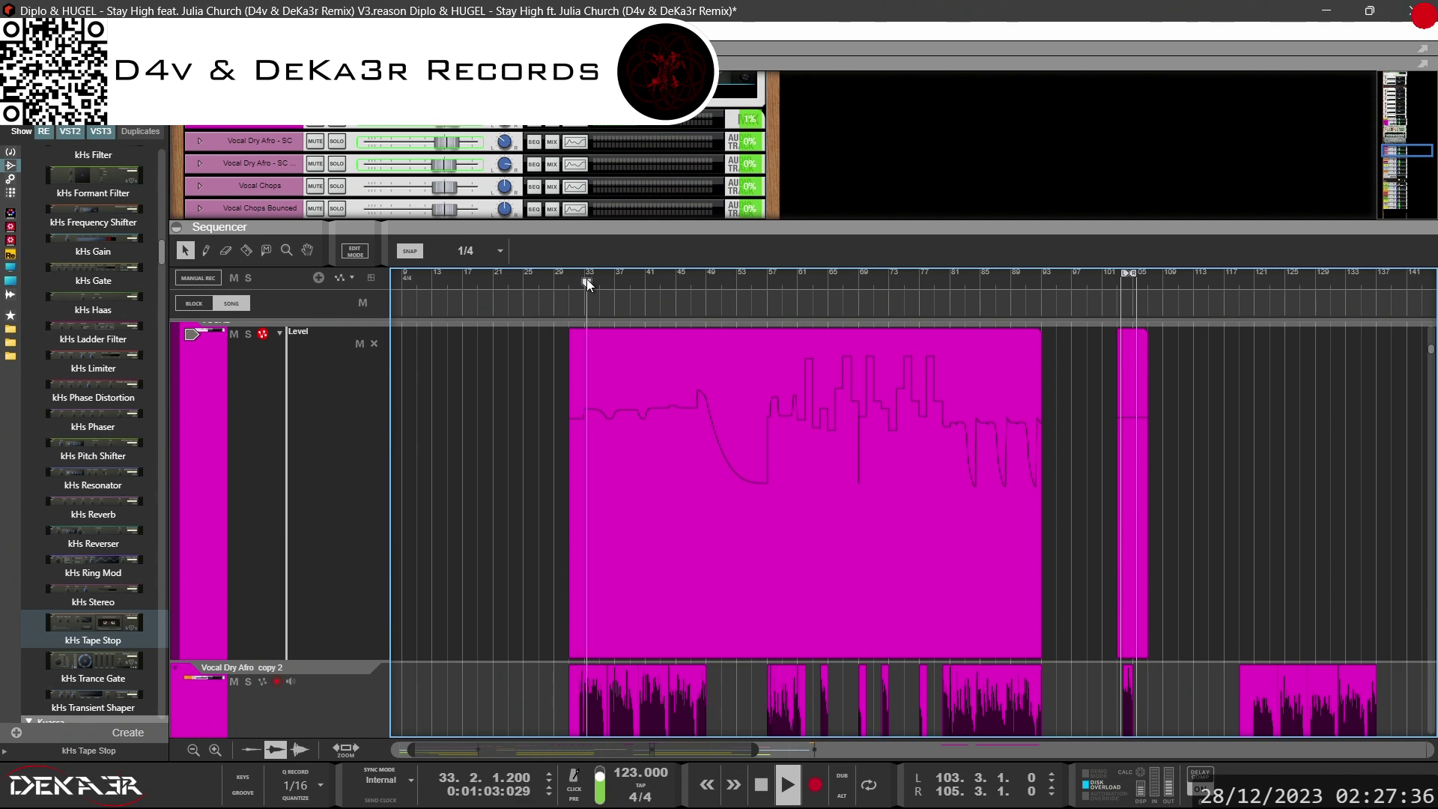
click(1250, 280)
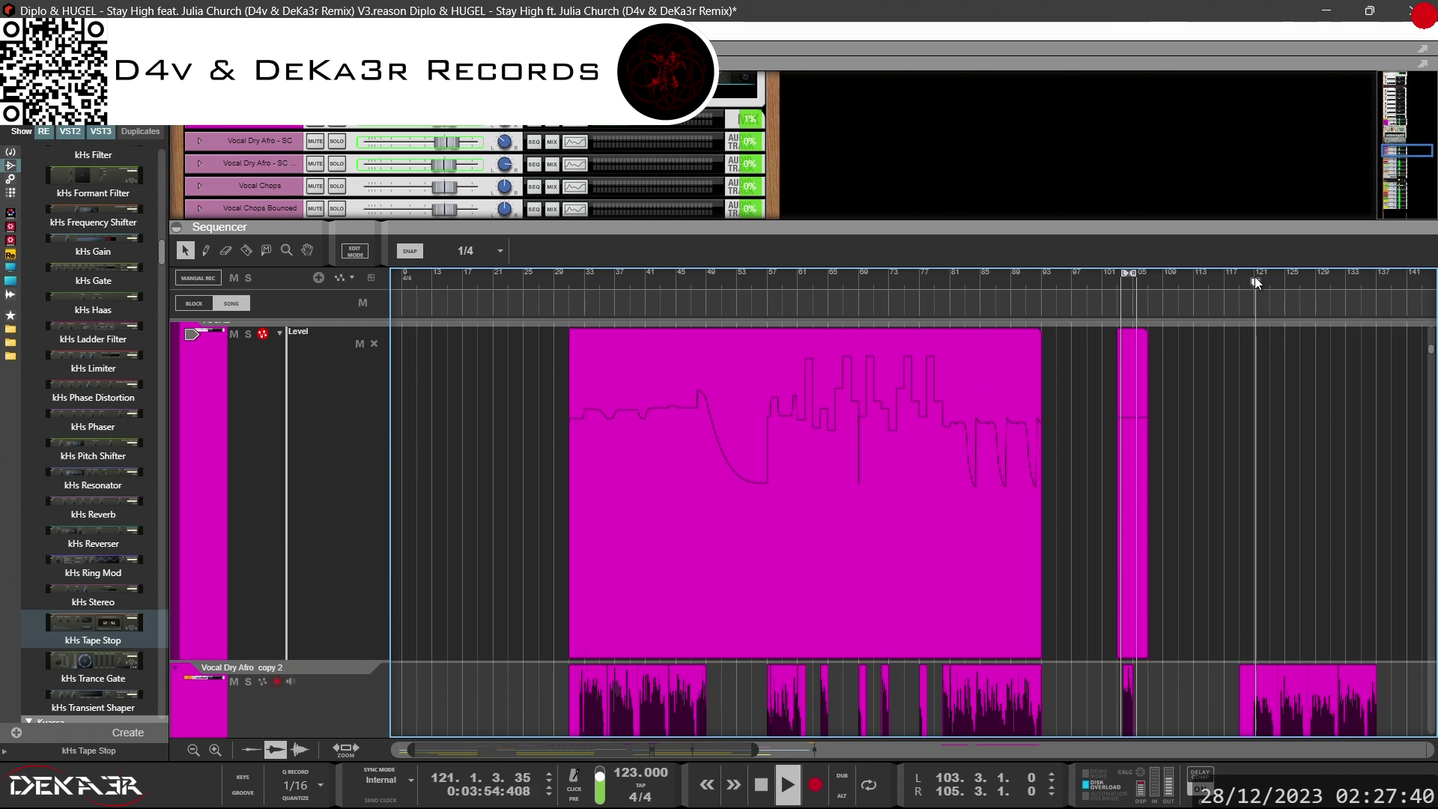
Resume playback from around bar 102, just before the short vocal phrase, and save the song
click(1111, 278)
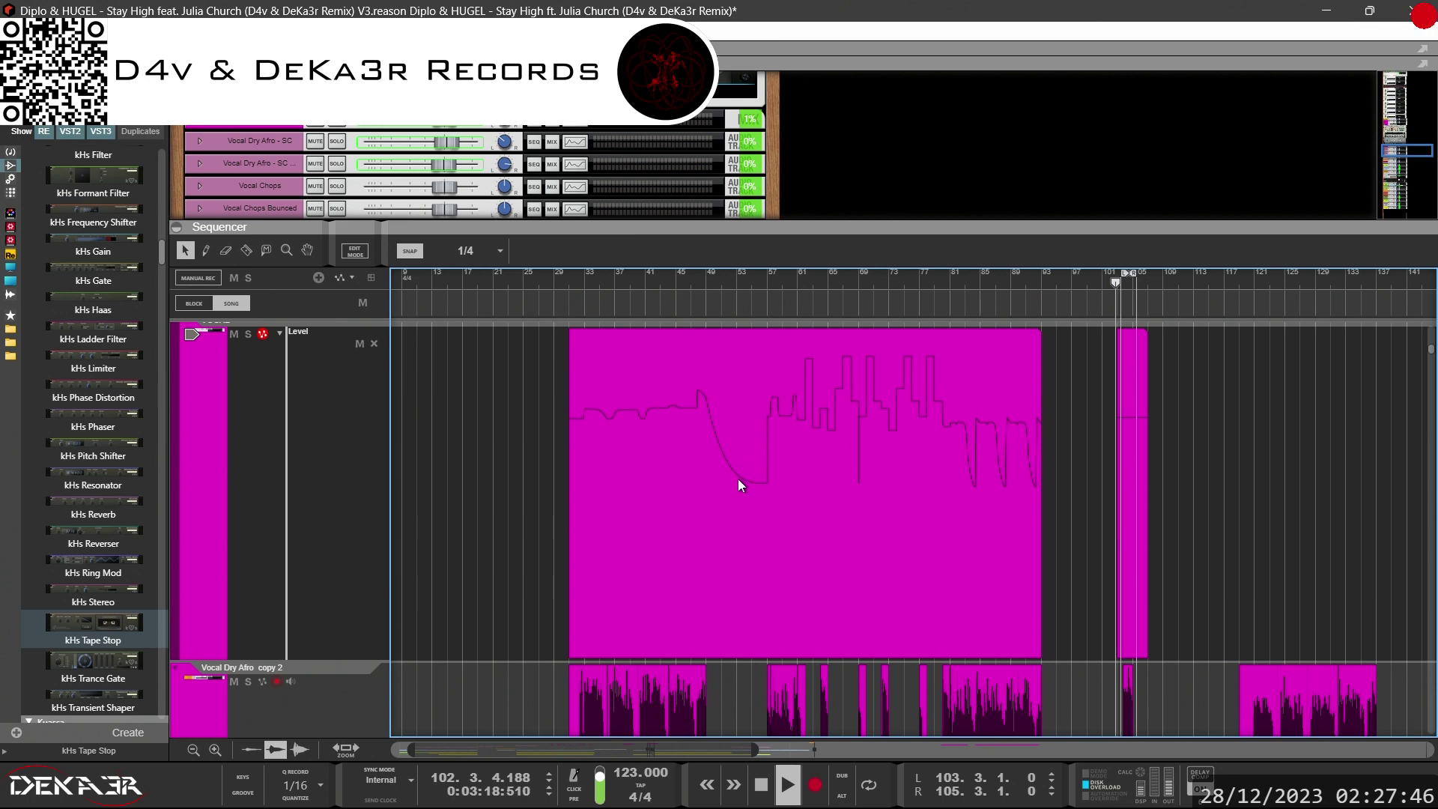
click(15, 30)
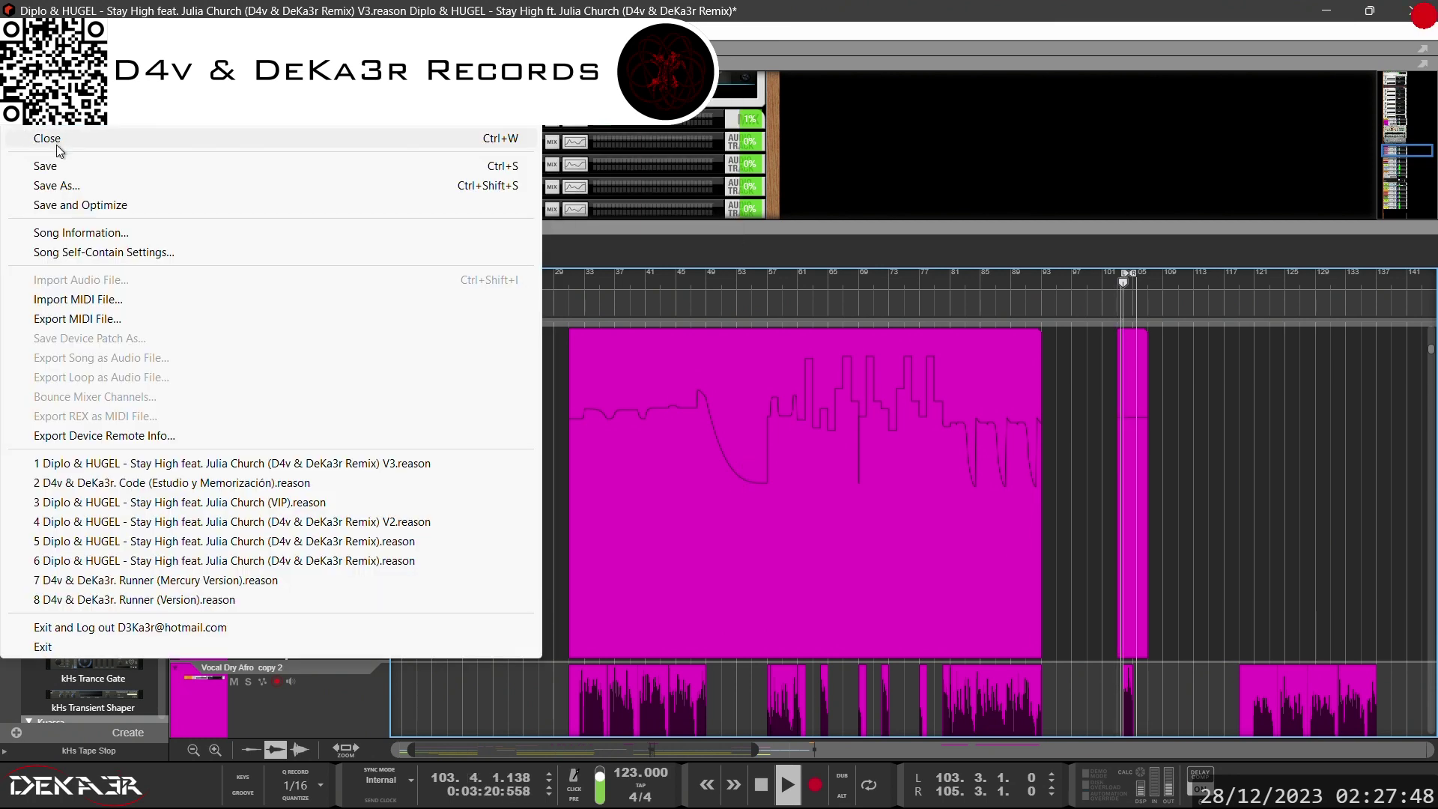
click(54, 169)
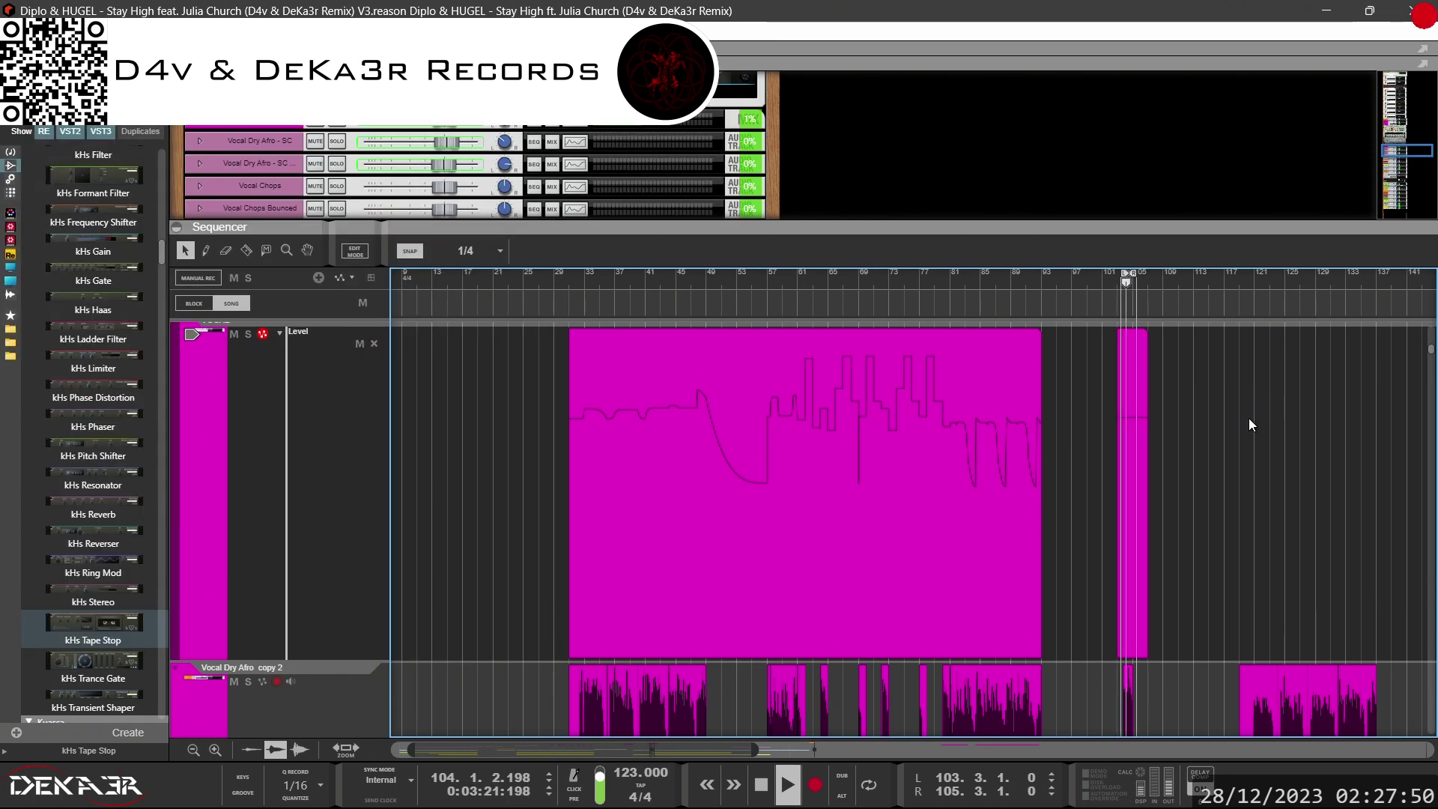